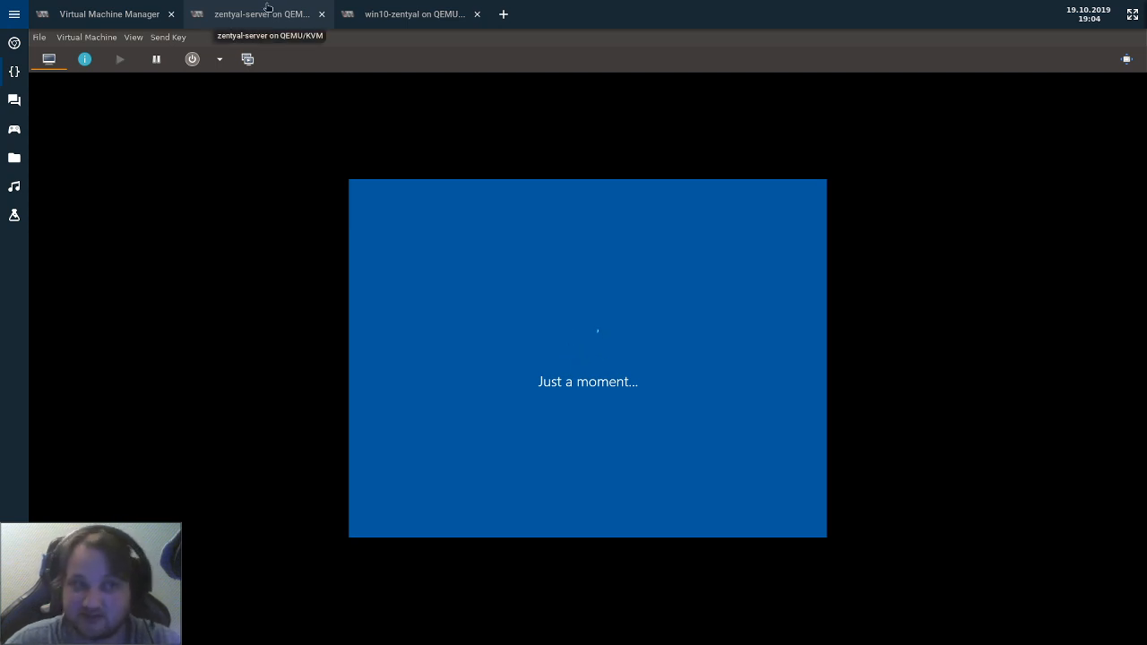
Switch to the zentyal-server on QEMU/KVM console showing the installer's language list.
left_click(241, 9)
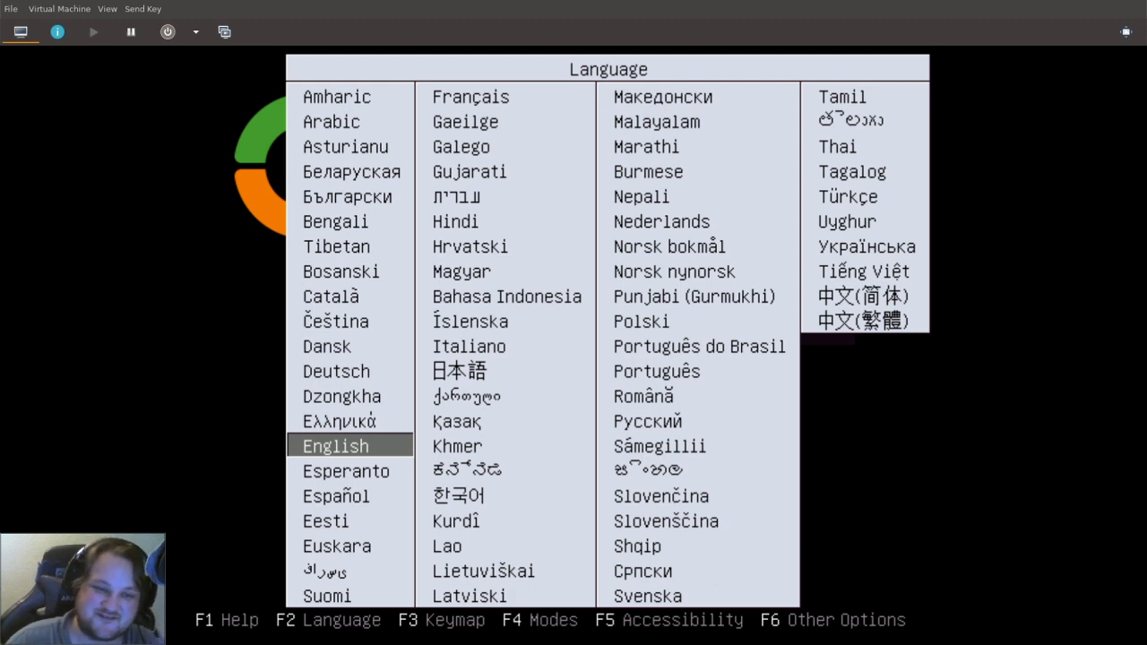
Select English in the installer language list to reach the Zentyal 6.0 boot menu.
key("Right")
key("Left")
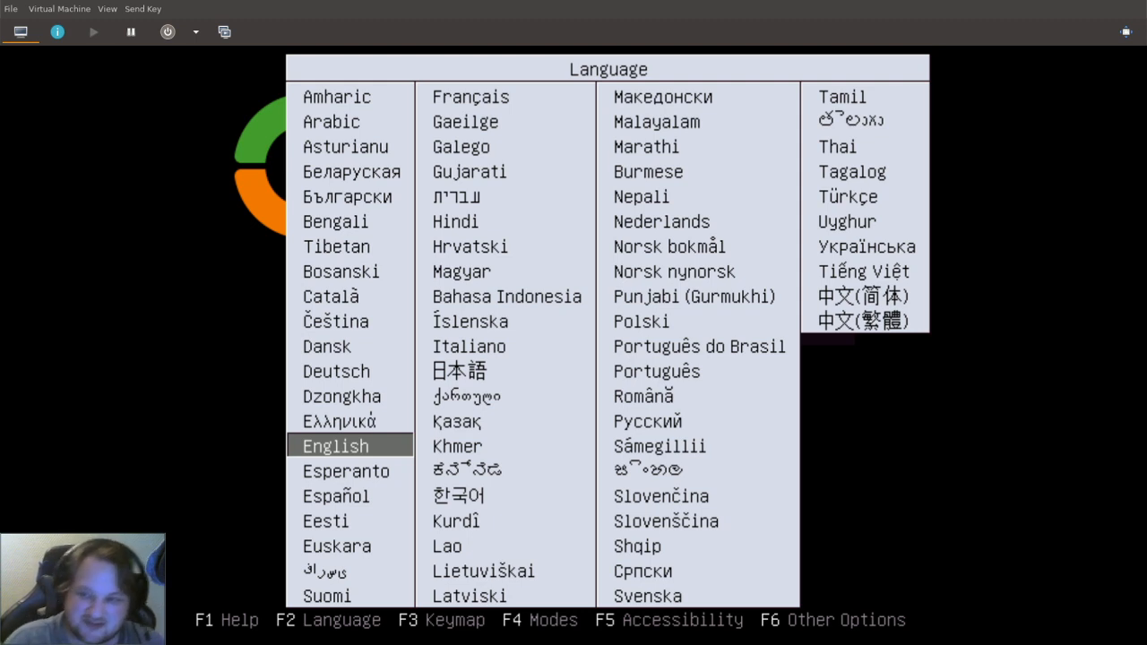
key("Up")
key("Down")
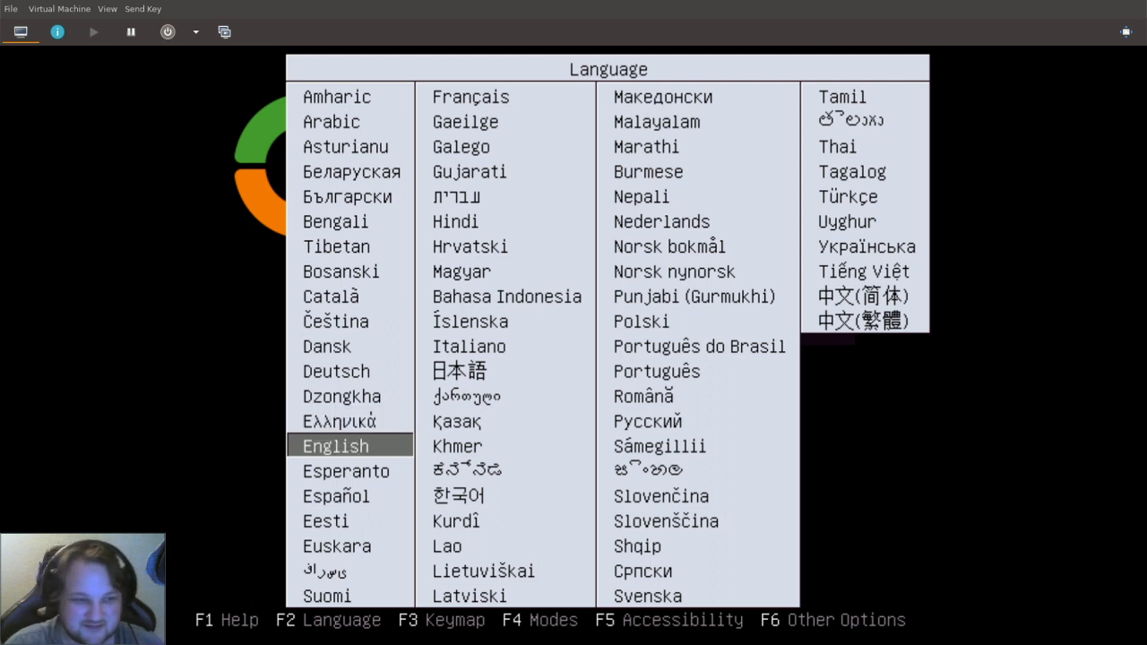
key("Return")
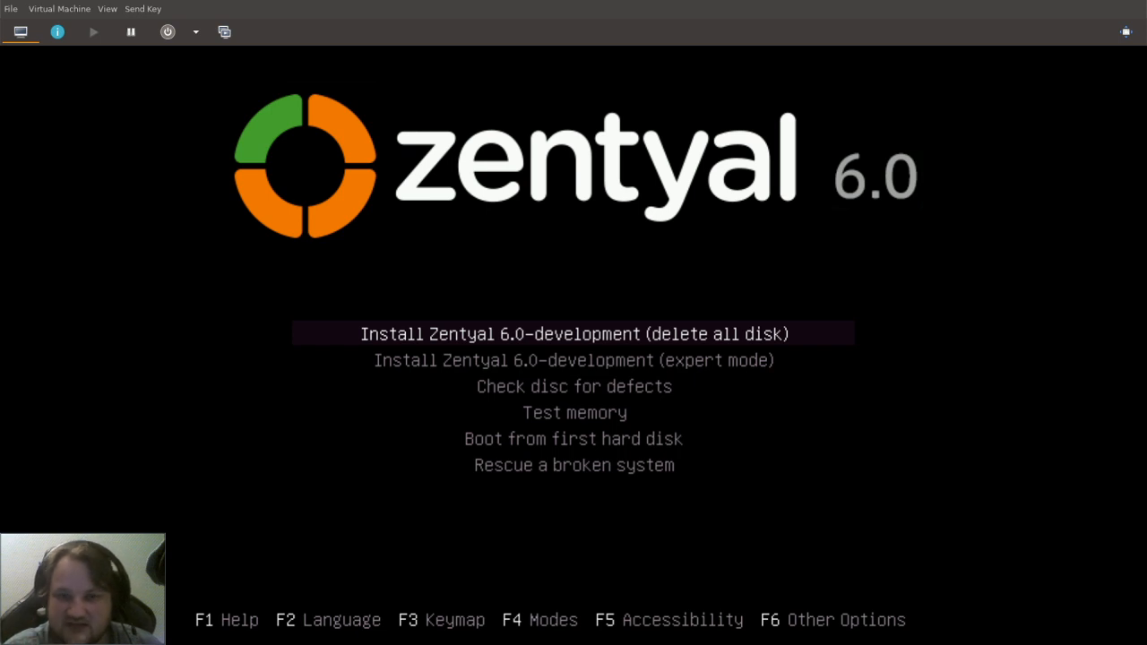
Launch 'Install Zentyal 6.0-development (delete all disk)' and reach its installation language list.
key("Down")
key("Up")
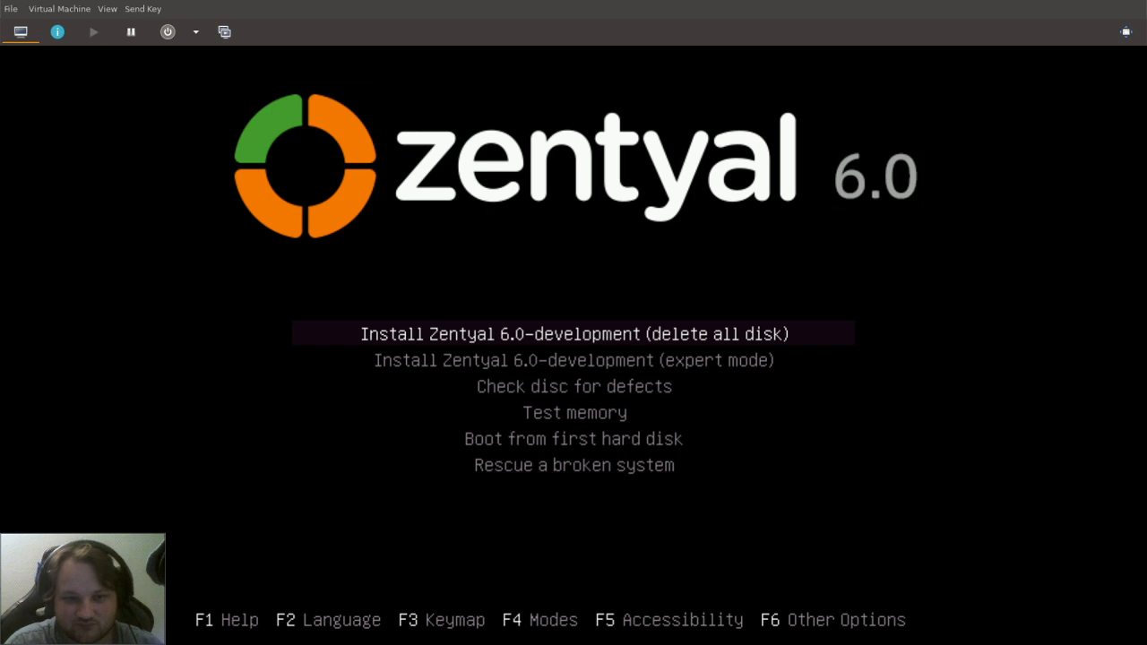
key("Return")
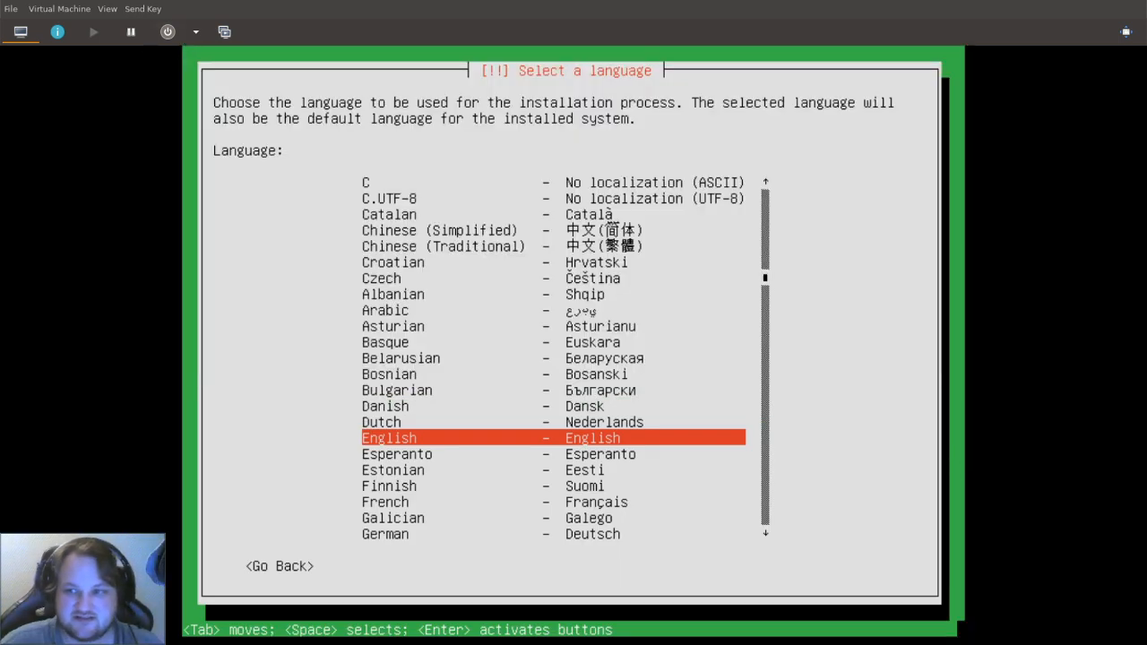
key("Down")
key("Up")
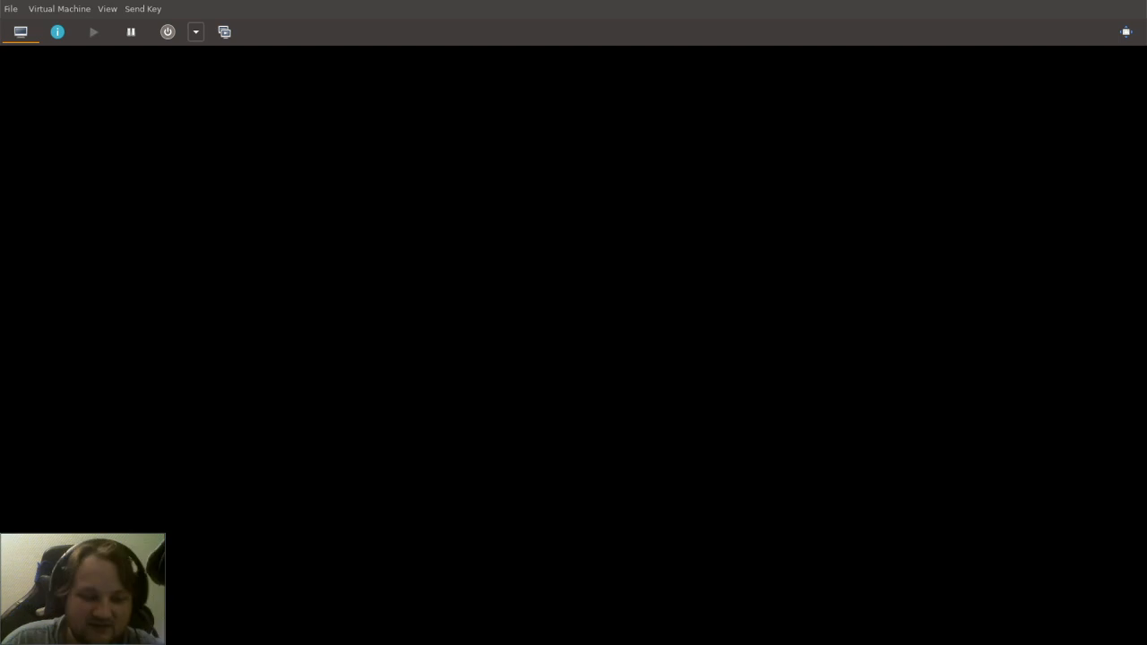
Boot the VM from the Zentyal DVD and keep English as the language.
key("Escape")
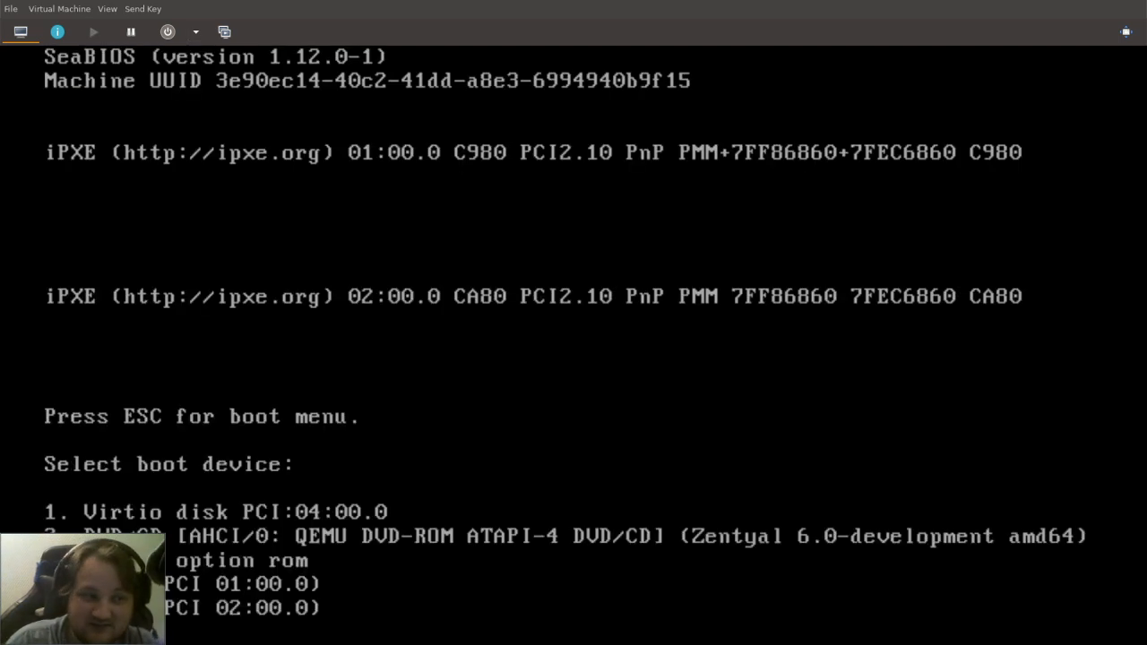
key("2")
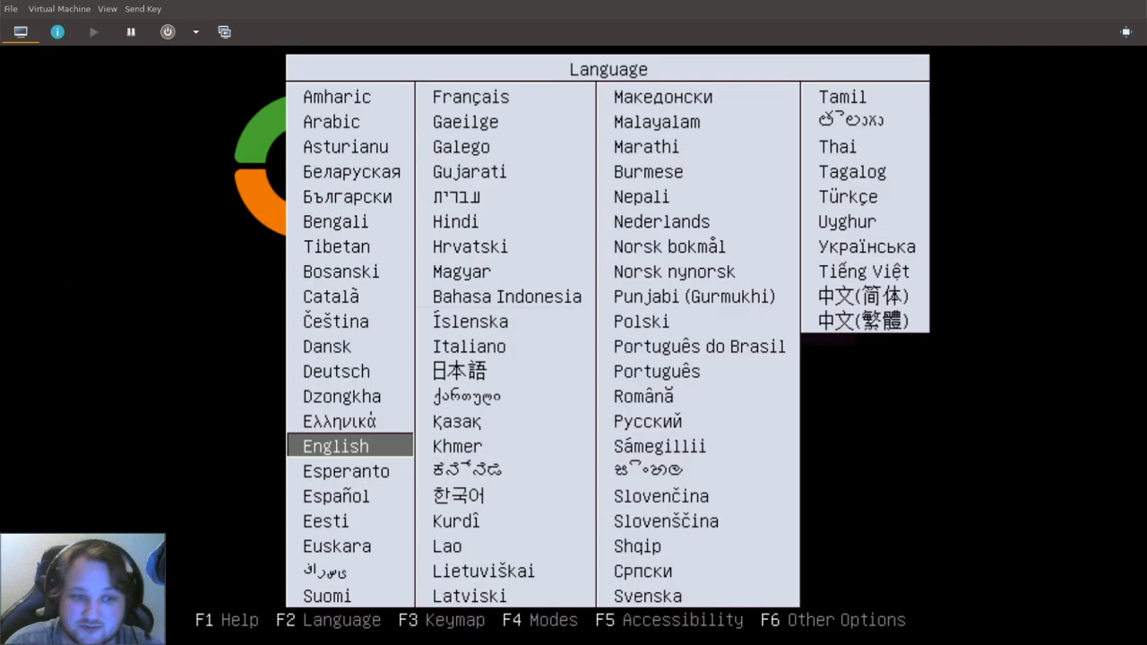
key("Return")
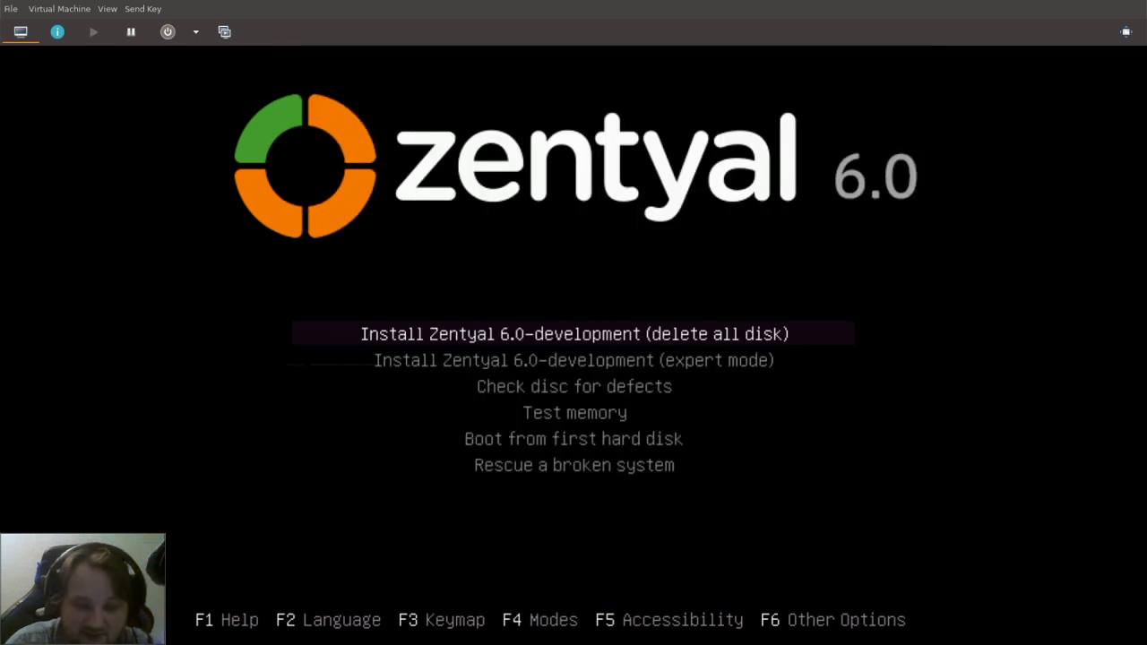
Choose the Norwegian keyboard layout and start the delete-all-disk Zentyal install.
key("F3")
key("Up")
key("Left")
key("Left")
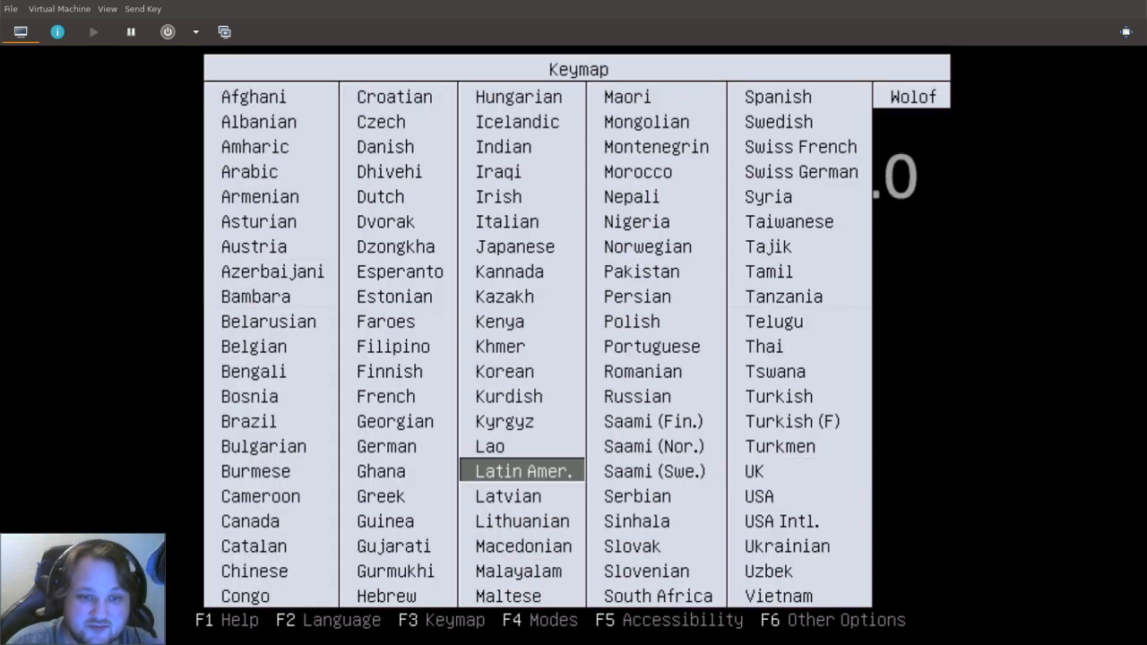
key("Right")
key("Up")
key("Up")
key("Up")
key("Up")
key("Up")
key("Up")
key("Up")
key("Up")
key("Up")
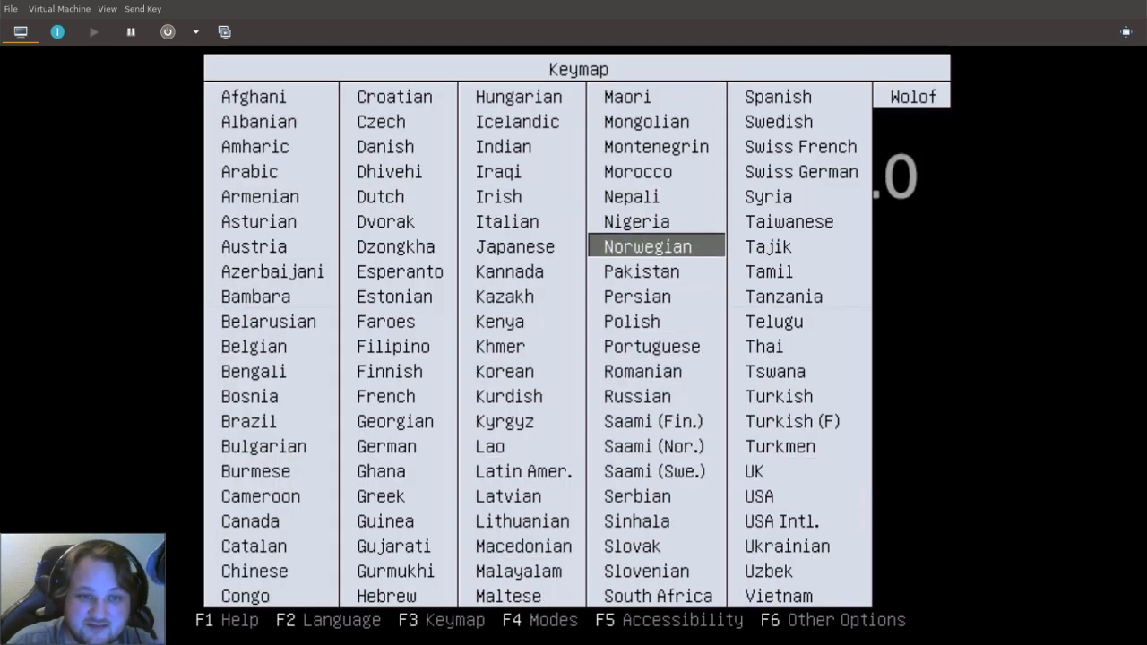
key("Return")
key("Down")
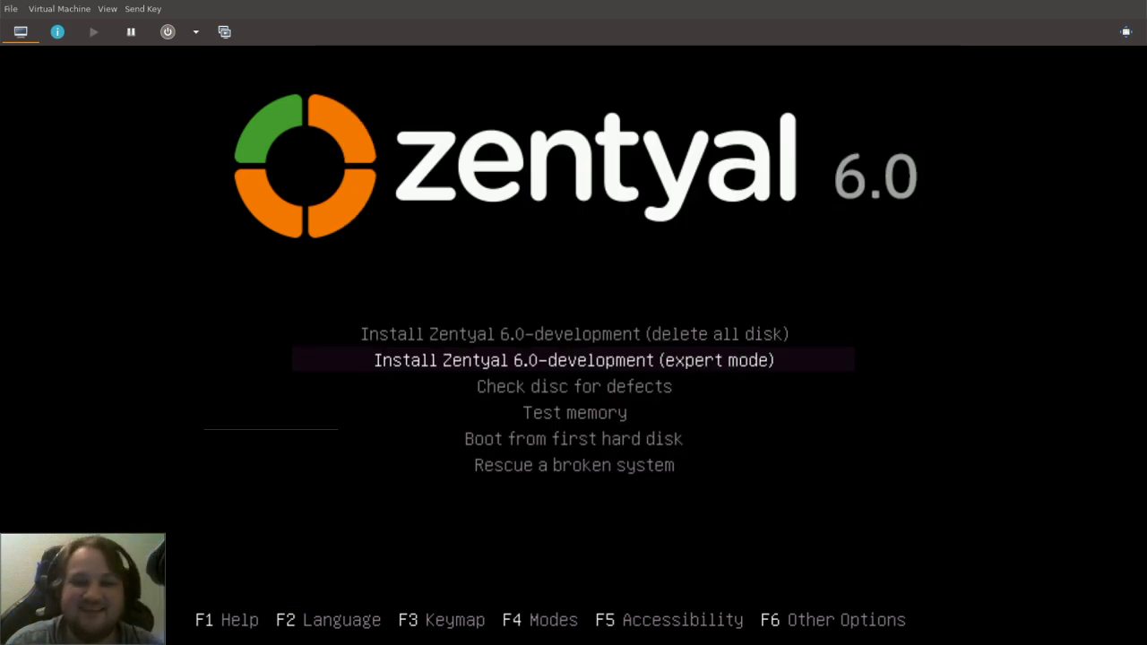
key("Up")
key("Return")
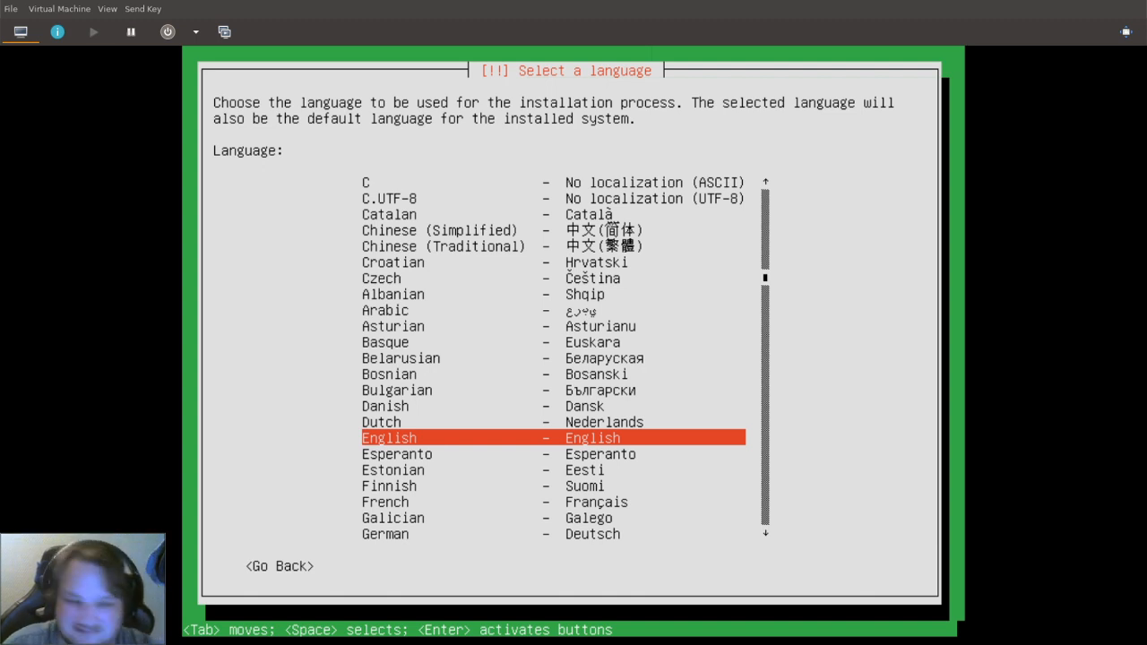
Keep English and pick Norway as the location via other > Europe.
key("Return")
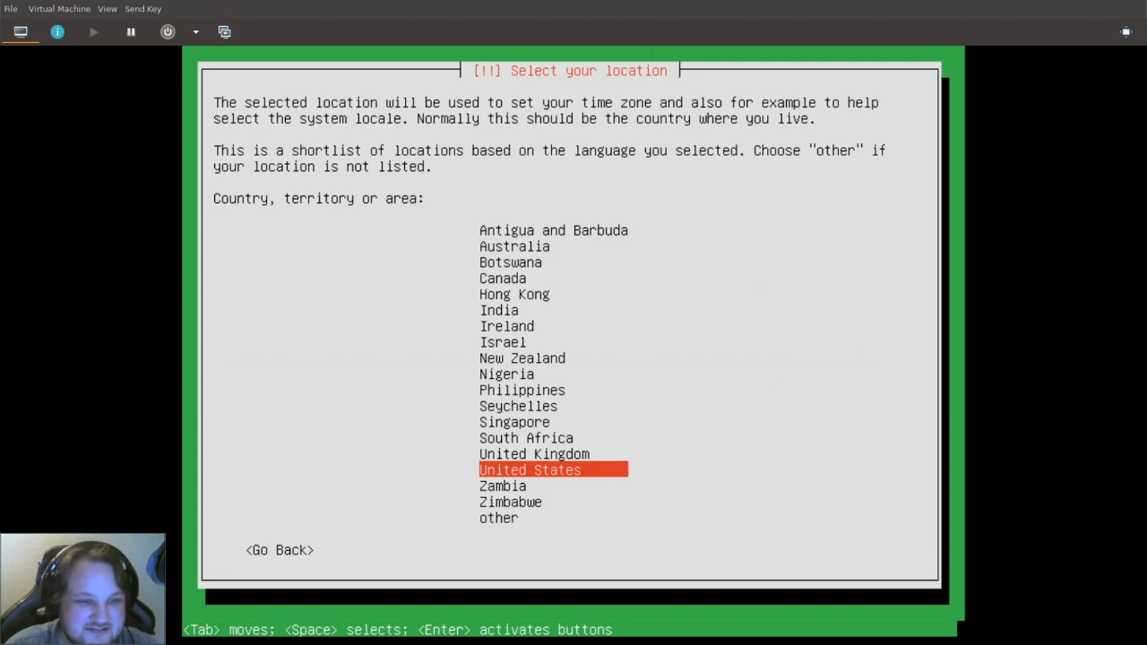
key("Up")
key("Up")
key("Up")
key("Up")
key("Down")
key("Down")
key("Down")
key("Down")
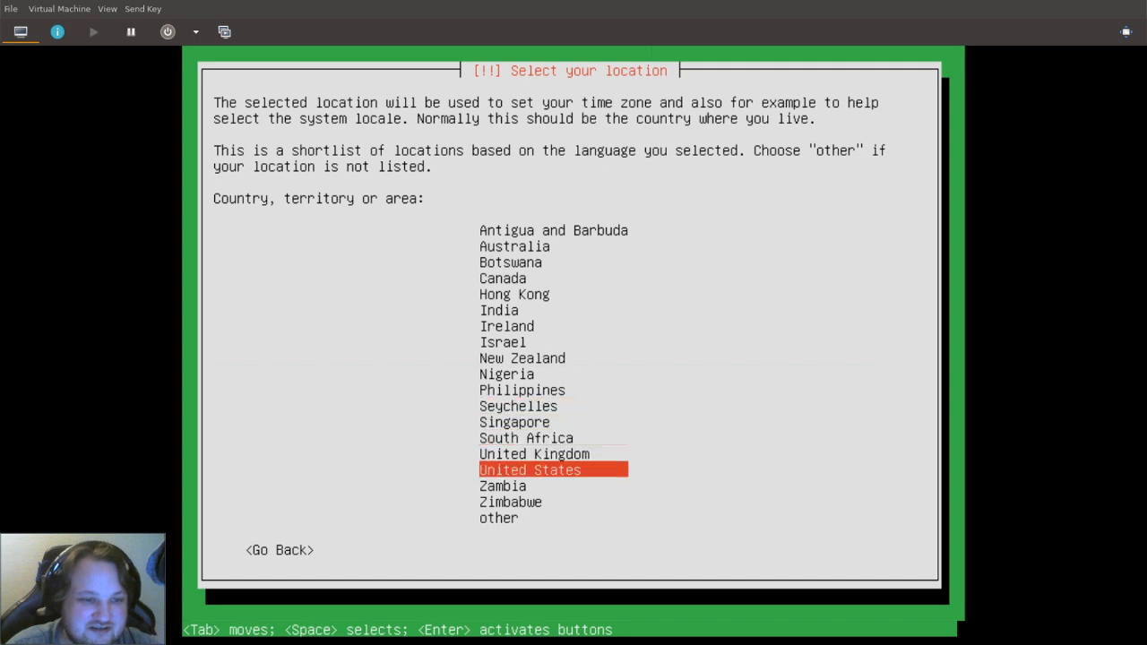
key("Down")
key("Down")
key("Down")
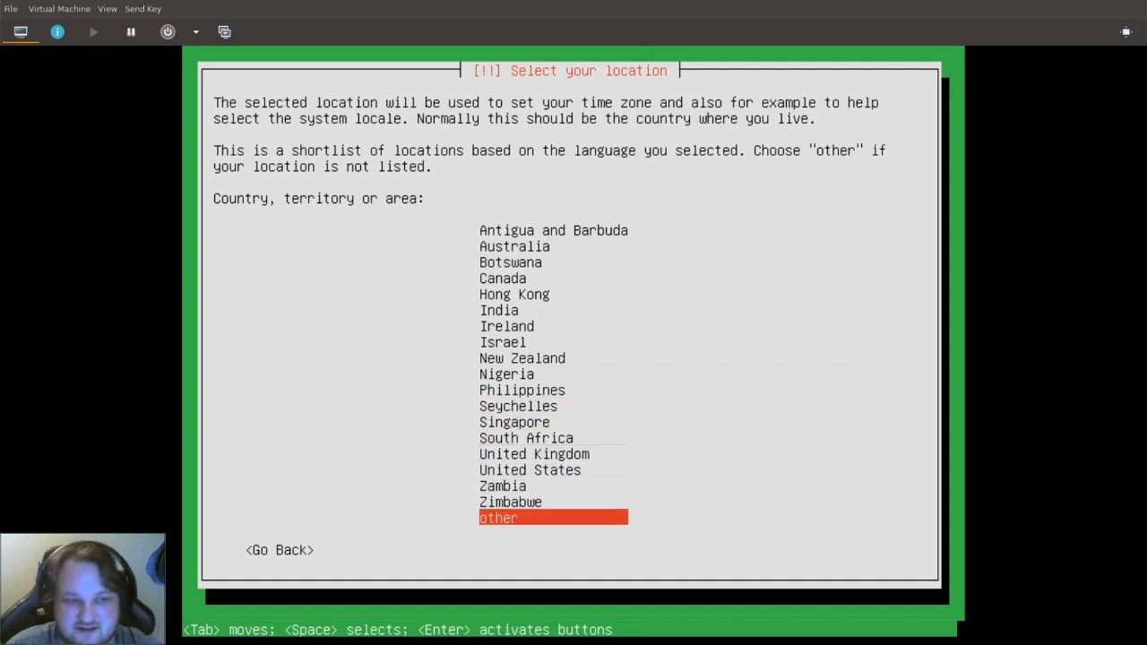
key("Return")
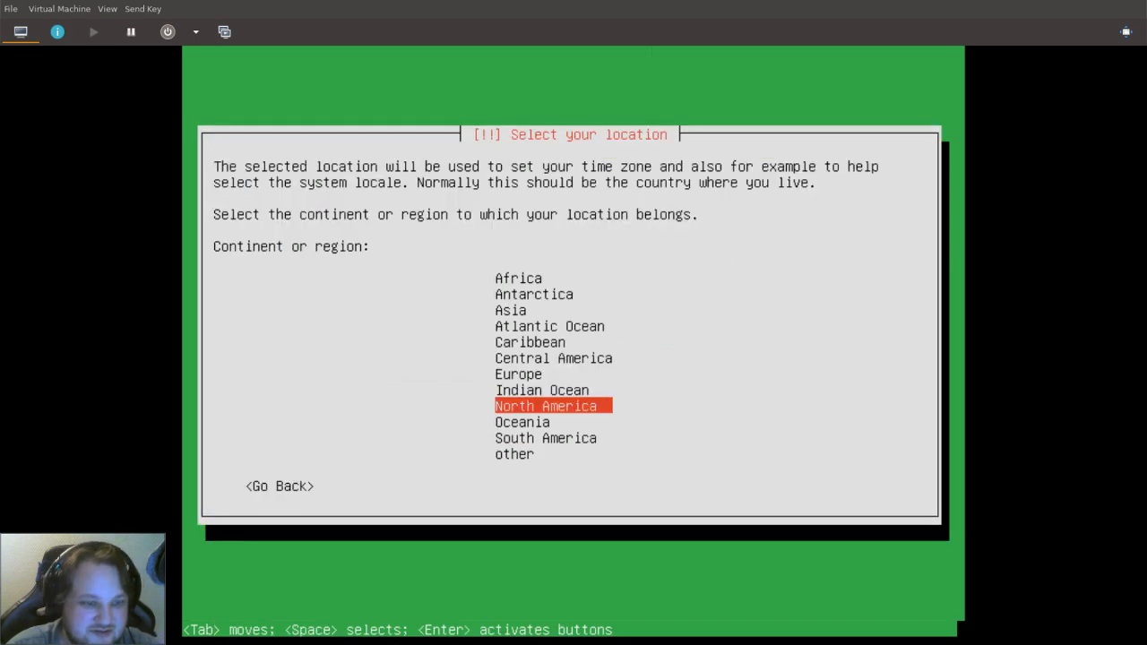
key("Up")
key("Up")
key("Return")
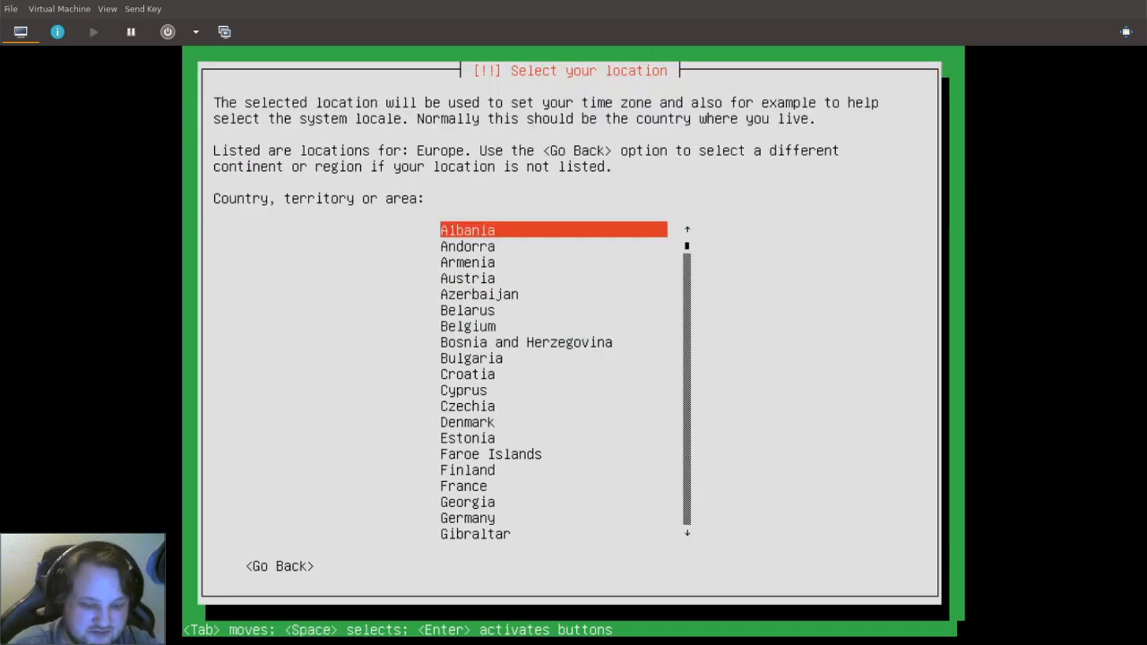
key("Down")
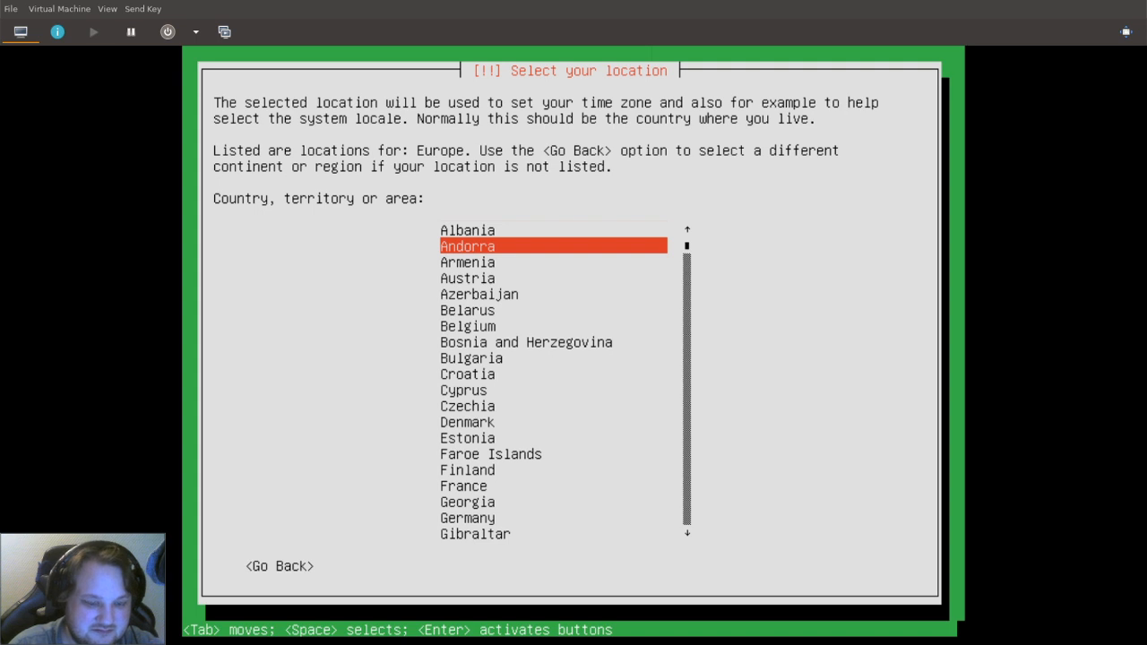
key("Down")
key("Down")
key("Down")
key("Down")
key("Down")
key("Down")
key("Down")
key("Down")
key("Down")
key("Down")
key("Down")
key("Down")
key("Down")
key("Down")
key("Down")
key("Down")
key("Down")
key("Down")
key("Down")
key("Down")
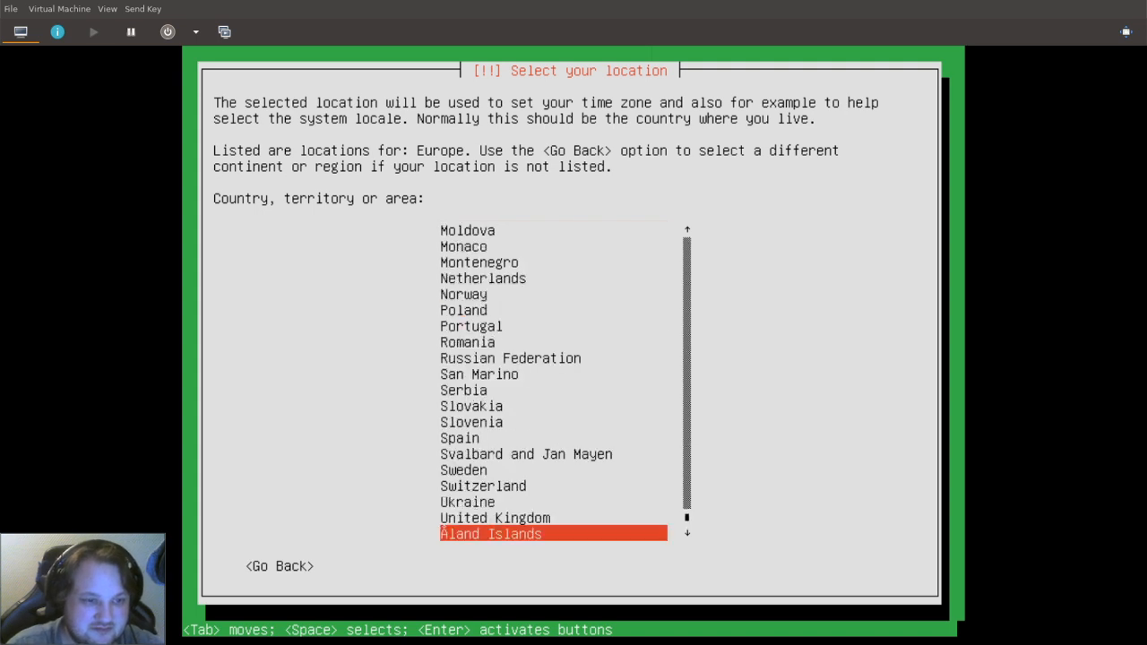
key("Up")
key("Up")
key("Up")
key("Up")
key("Up")
key("Up")
key("Up")
key("Up")
key("Up")
key("Up")
key("Up")
key("Up")
key("Up")
key("Up")
key("Up")
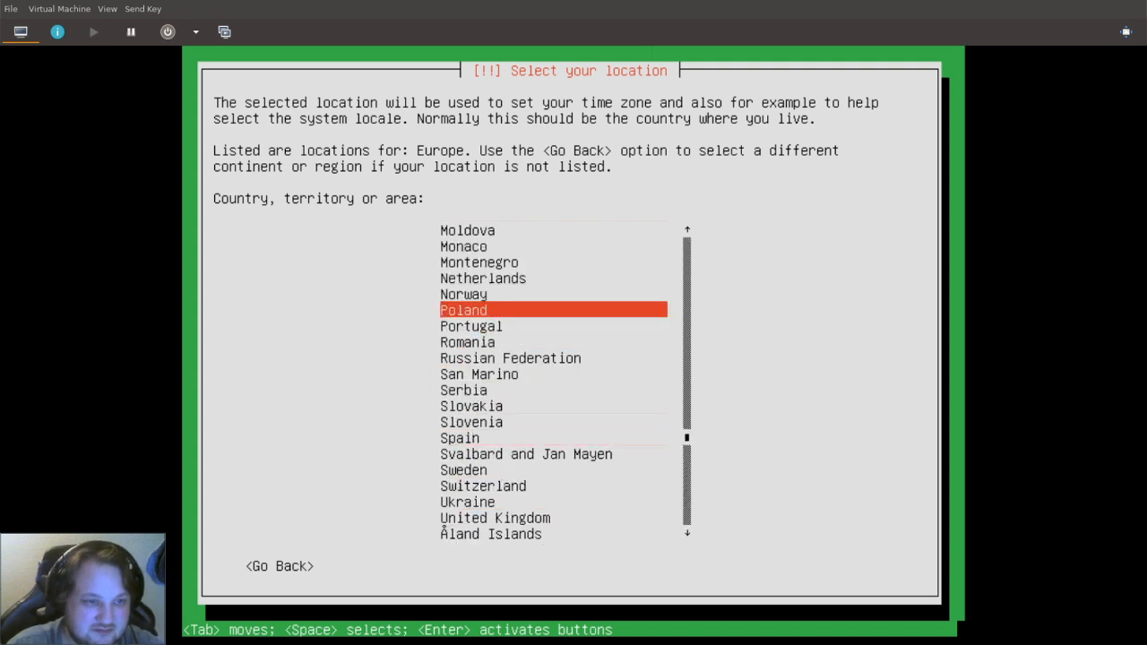
key("Return")
key("Return")
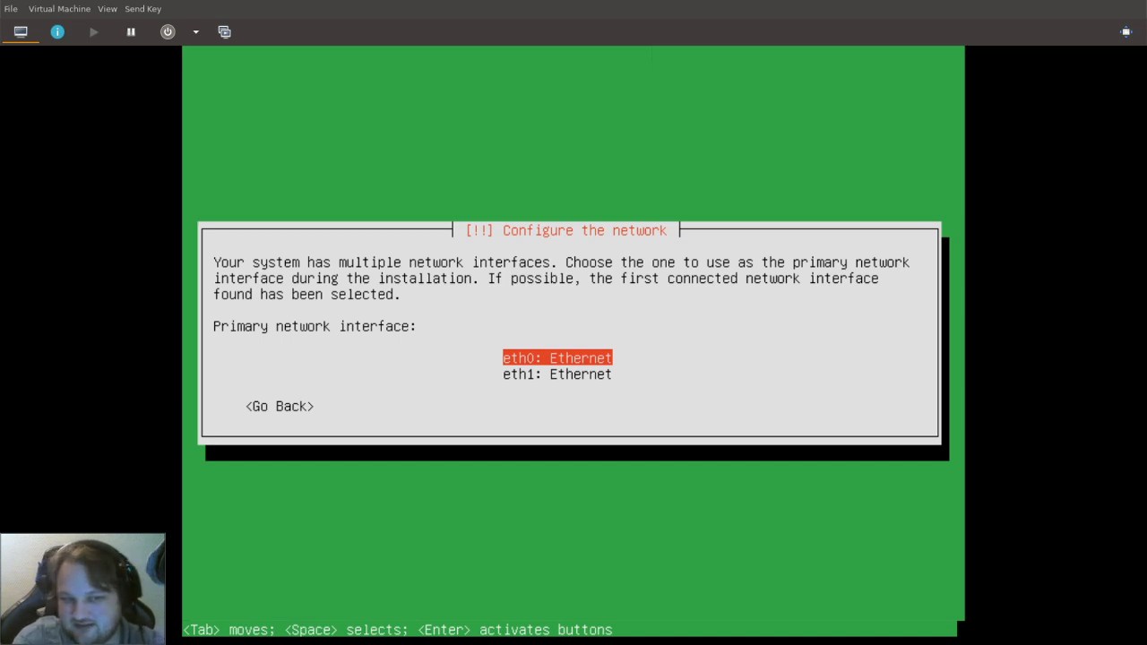
Choose eth0 as the primary network interface and accept the hostname zentyal.
key("Down")
key("Up")
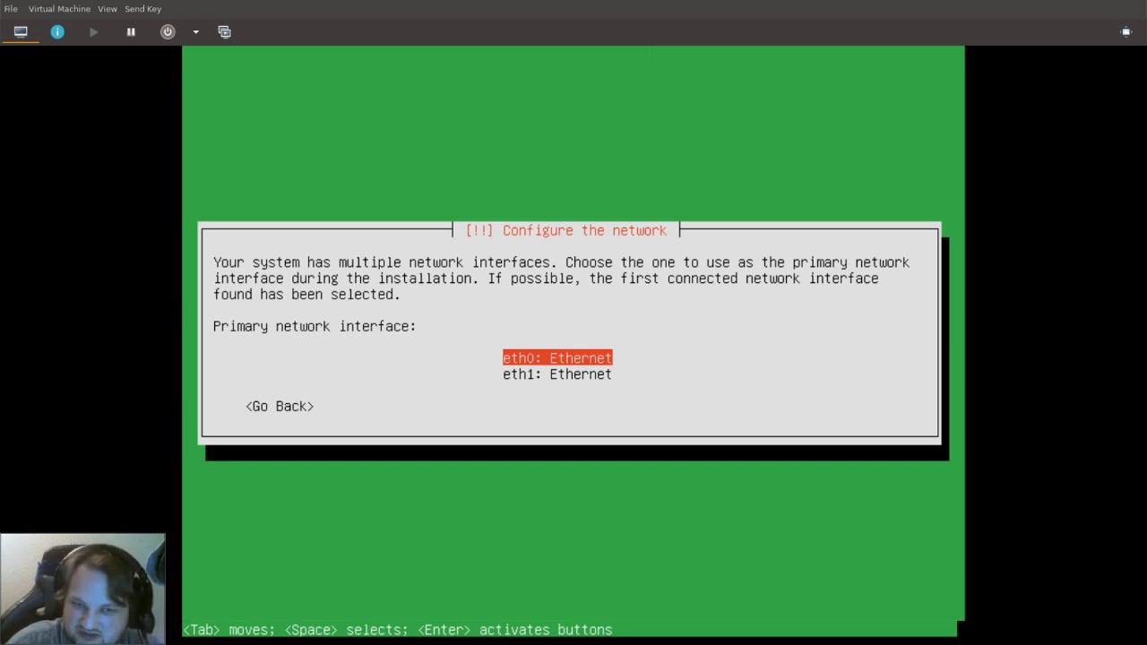
key("Down")
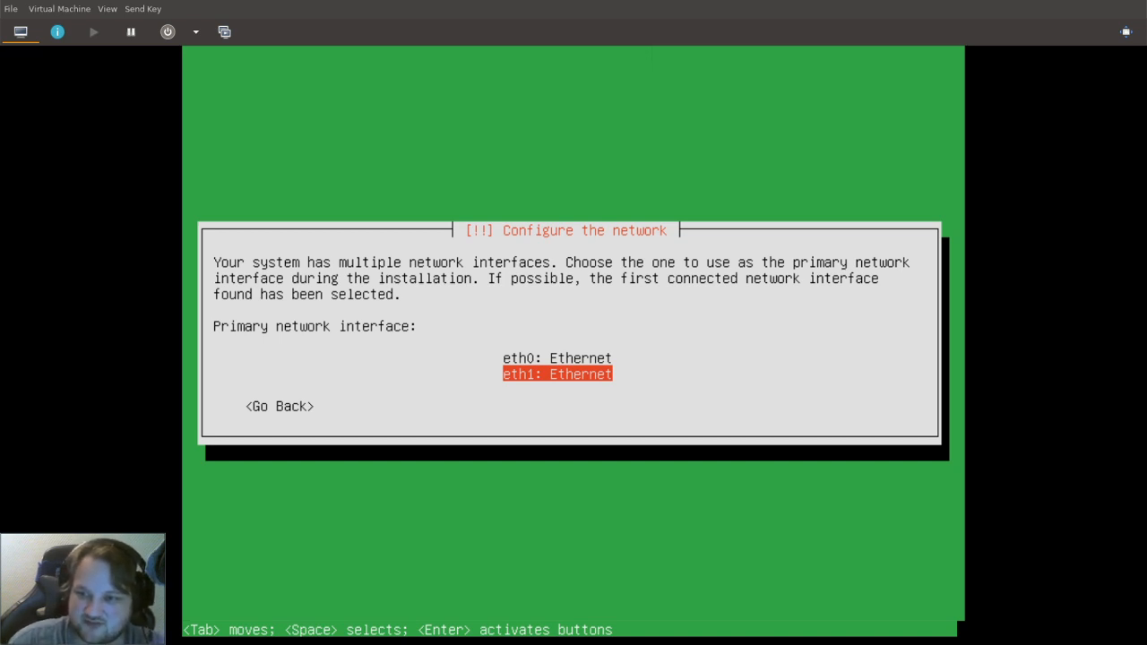
key("Up")
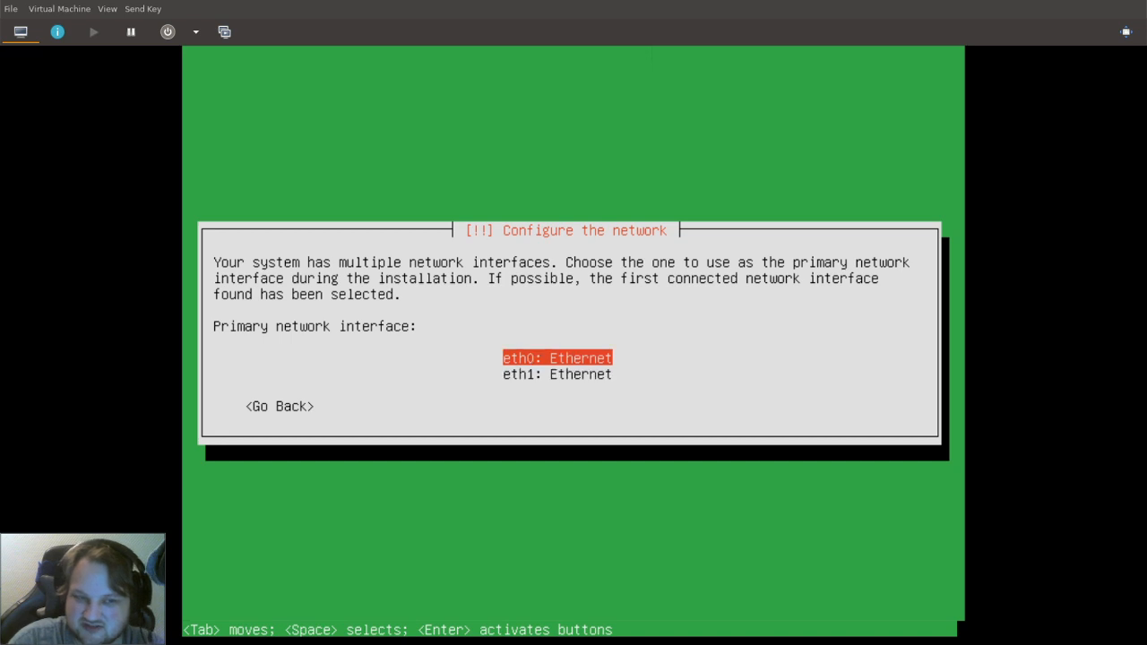
key("Return")
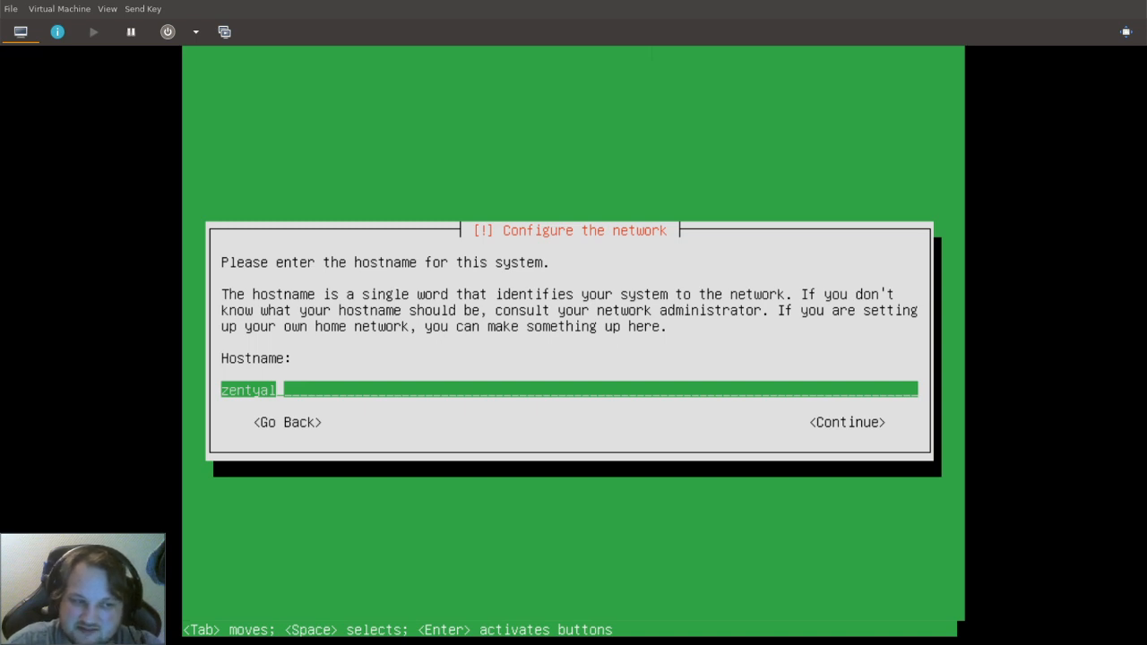
key("Return")
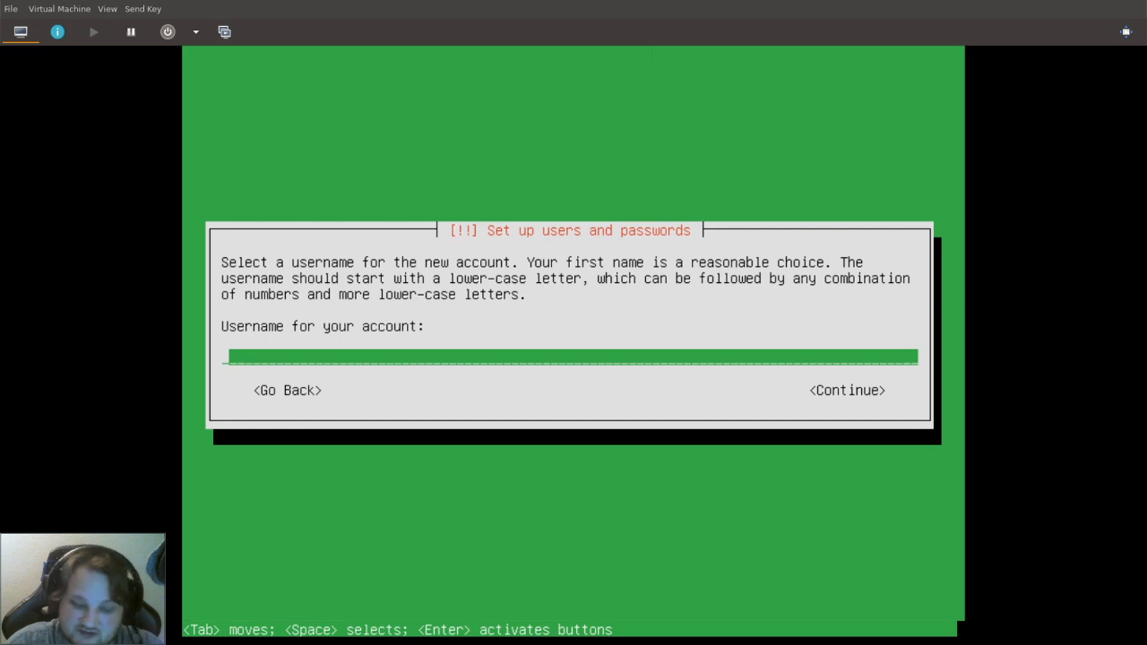
Create the user sysadm, then enter and confirm the account password.
type("sysadm")
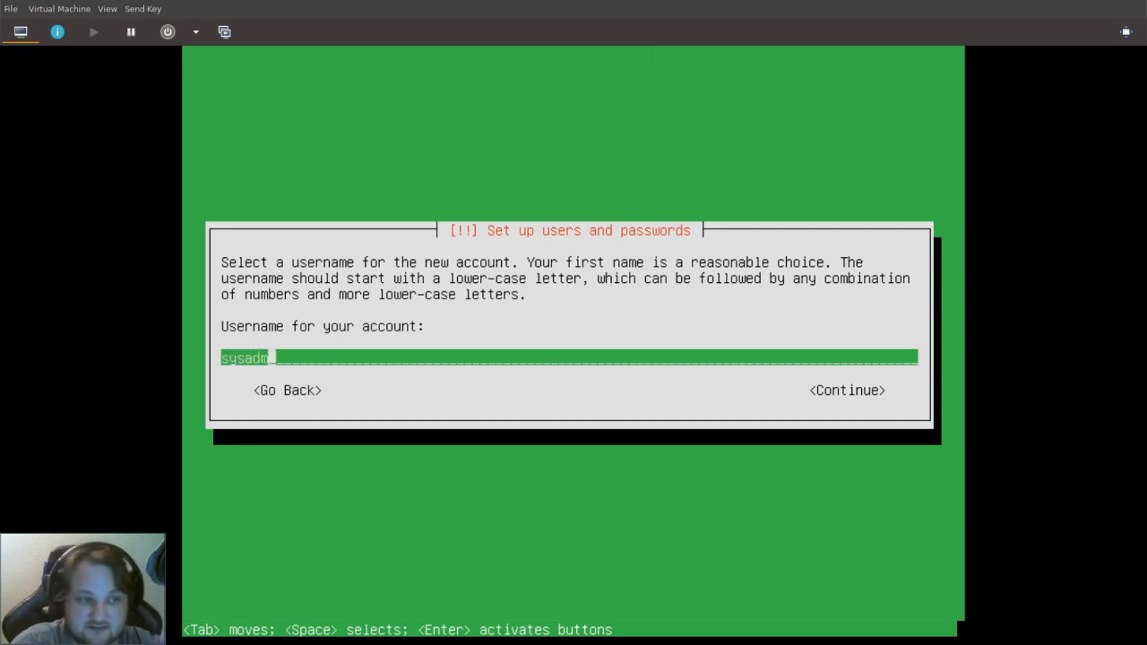
key("Return")
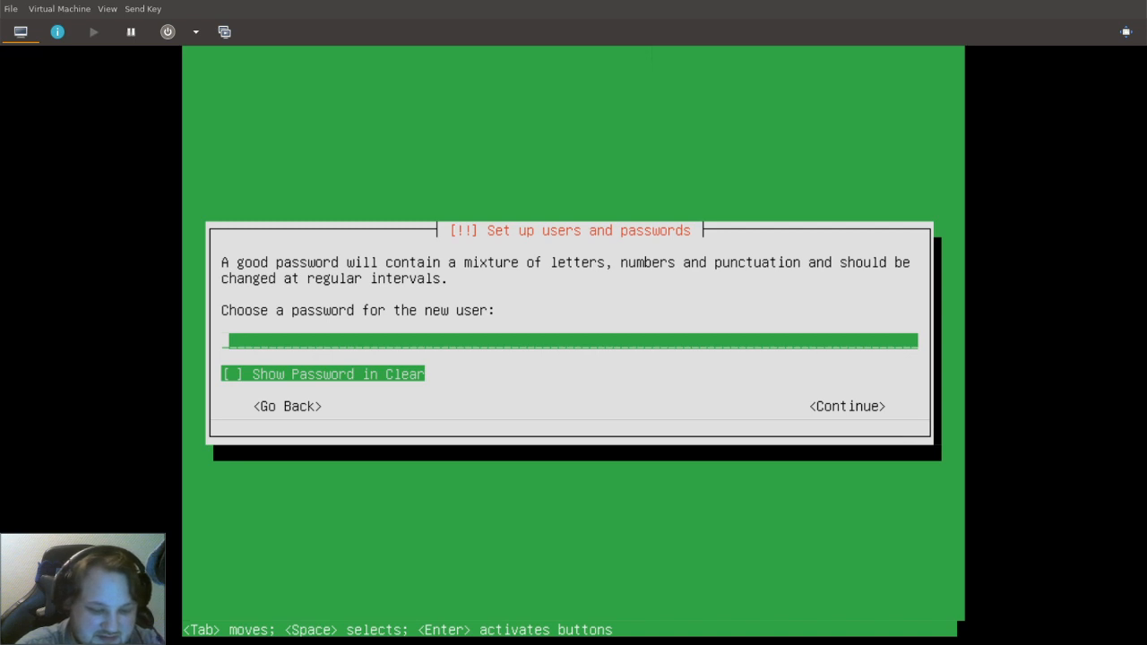
type("********")
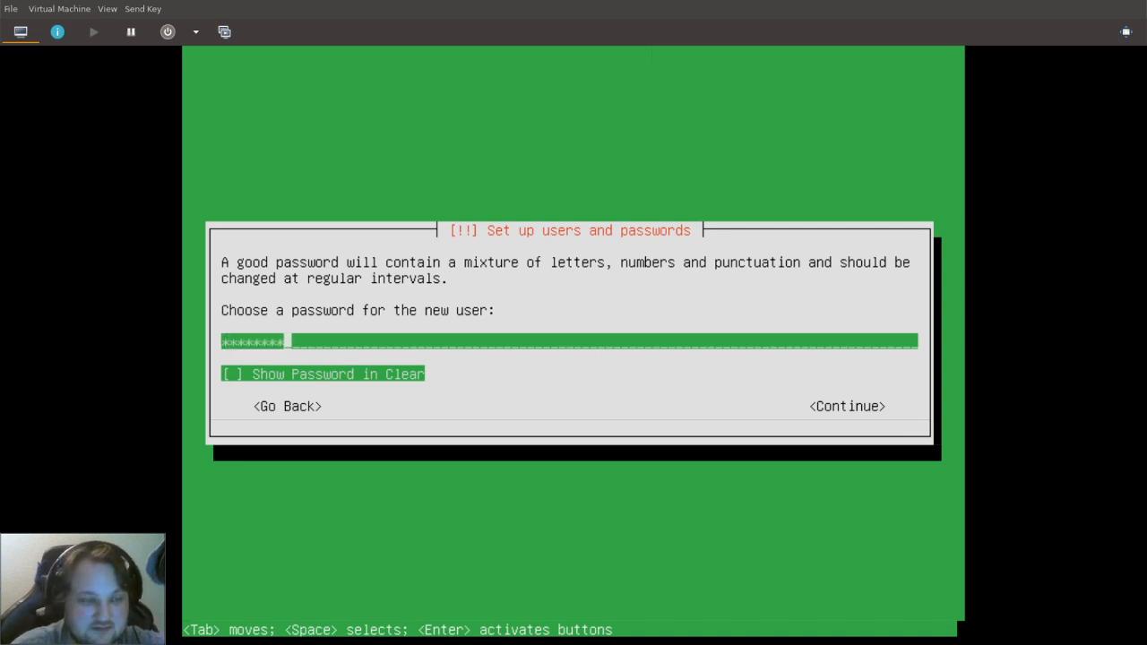
key("Return")
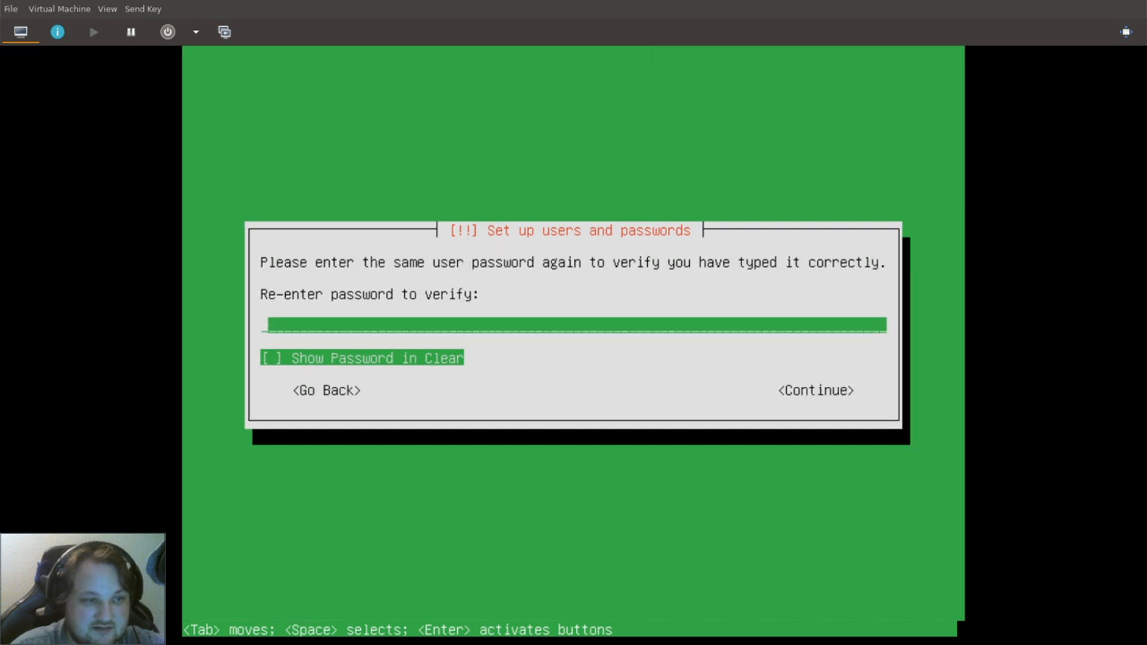
type("********")
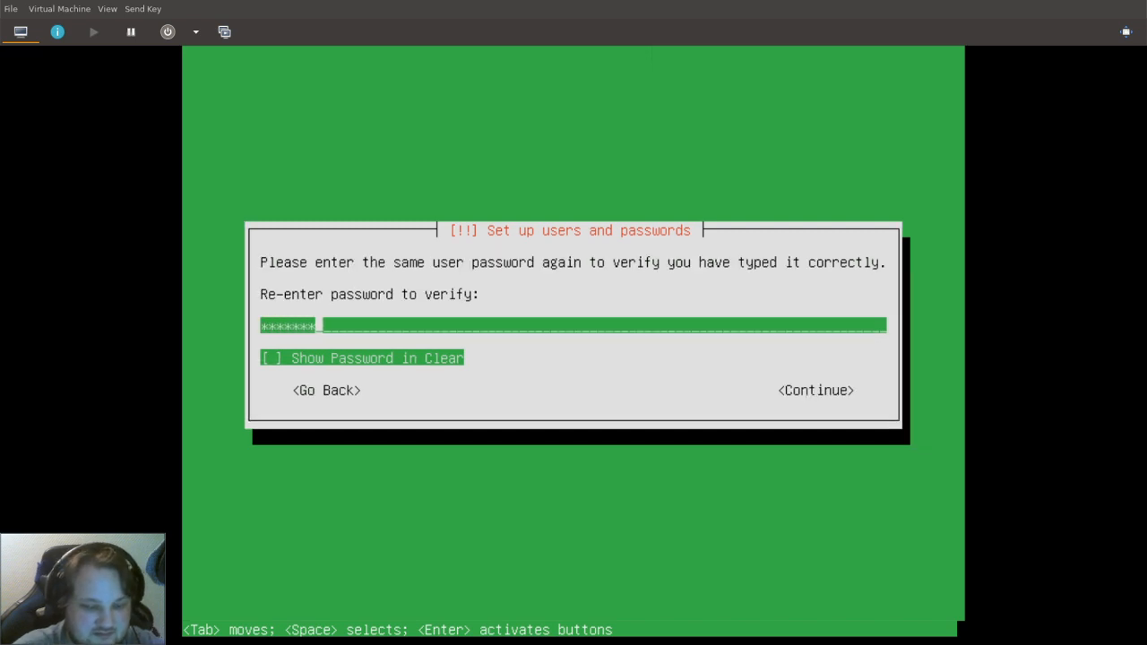
key("Return")
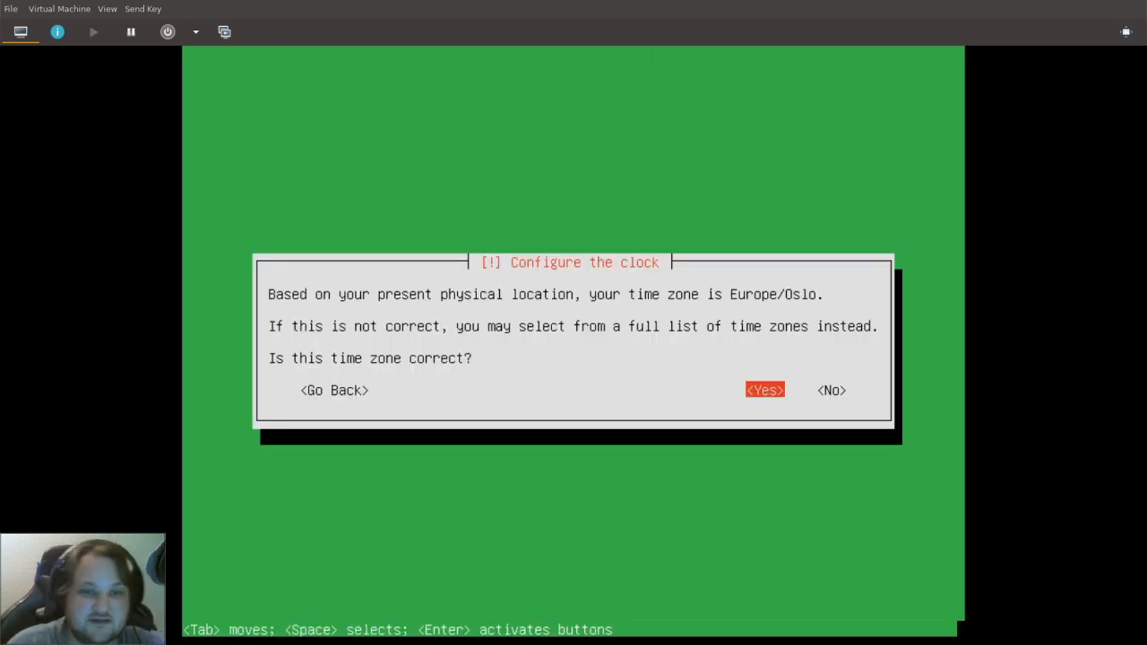
Answer Yes to Europe/Oslo in the Configure the clock dialog.
key("Return")
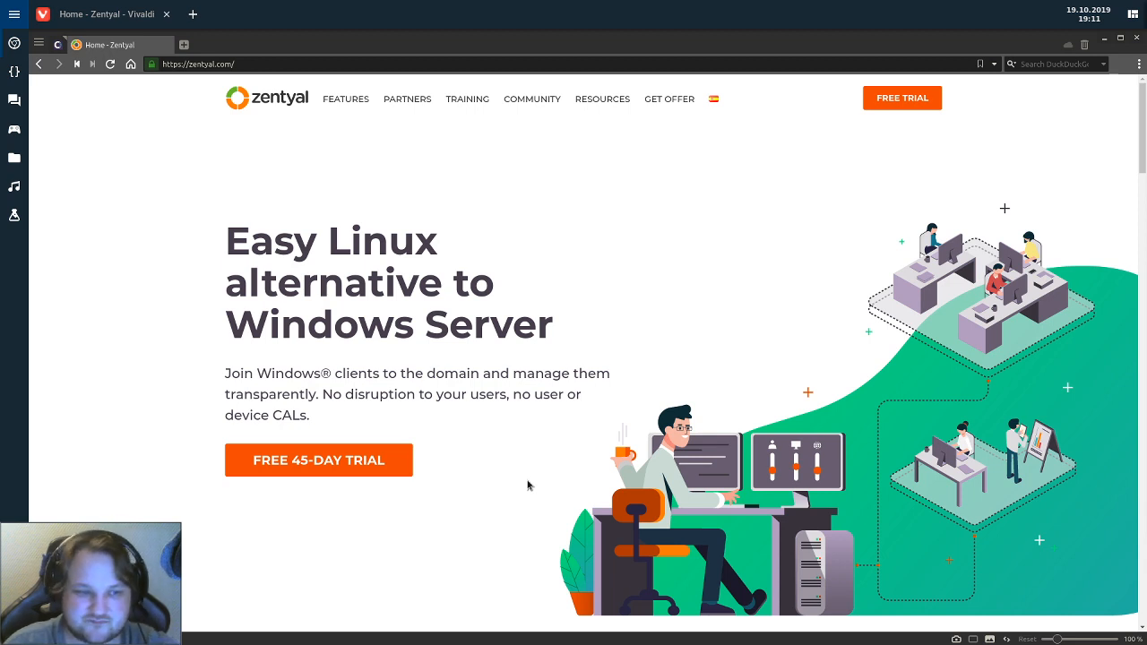
Switch from Vivaldi back to the Virtual Machine Manager workspace.
key("super+s")
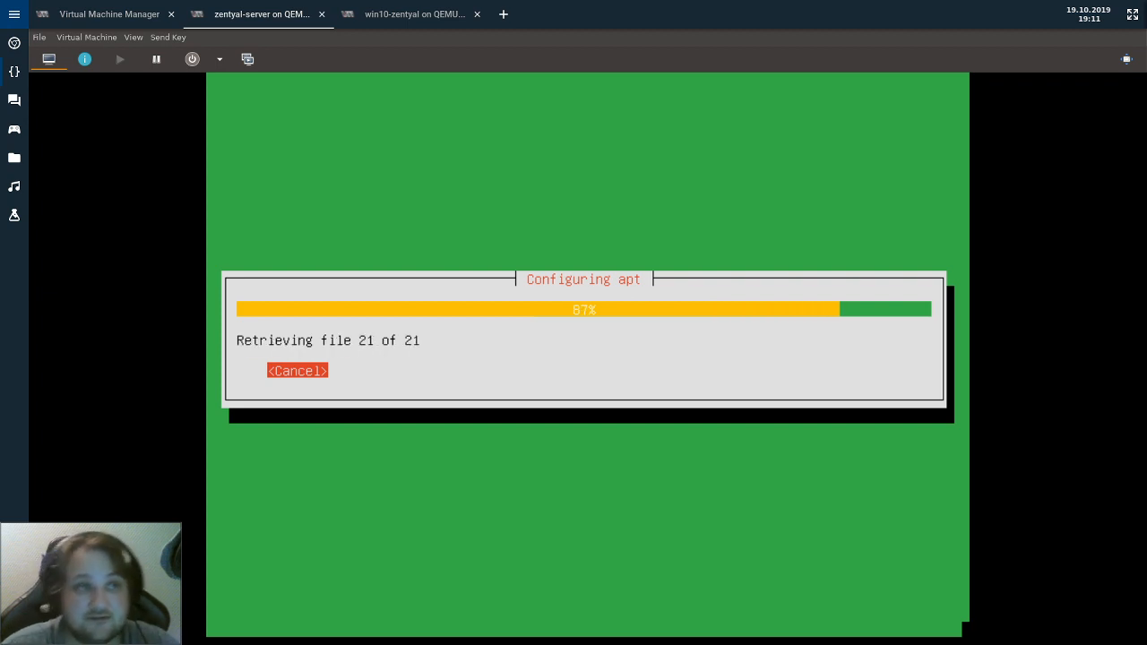
left_click(400, 16)
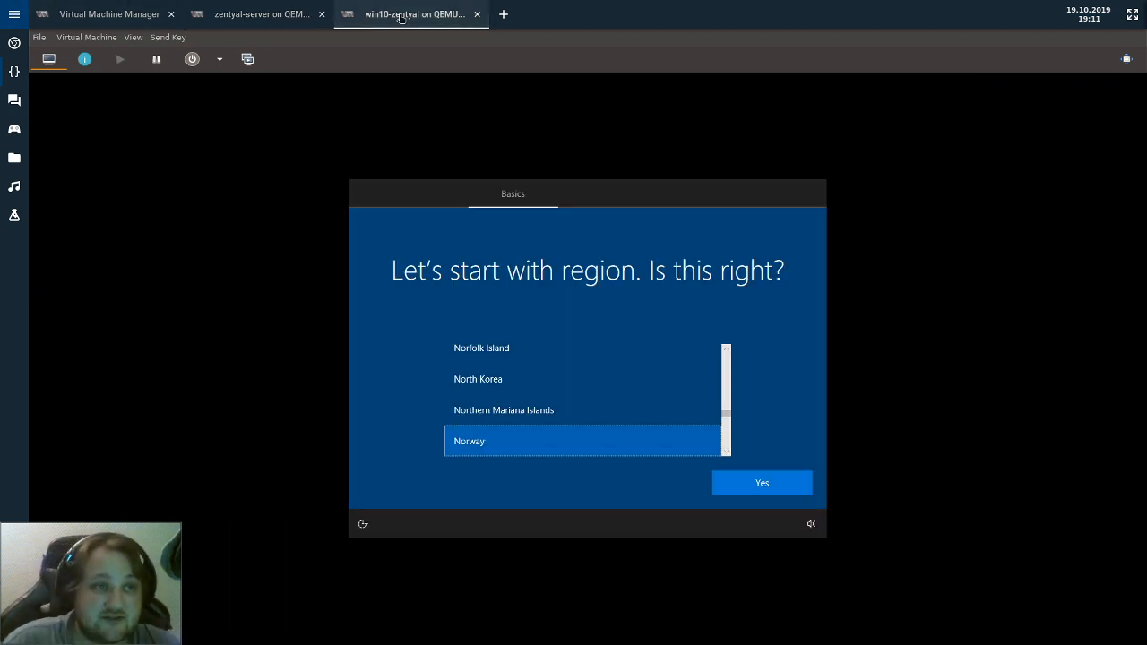
left_click(269, 11)
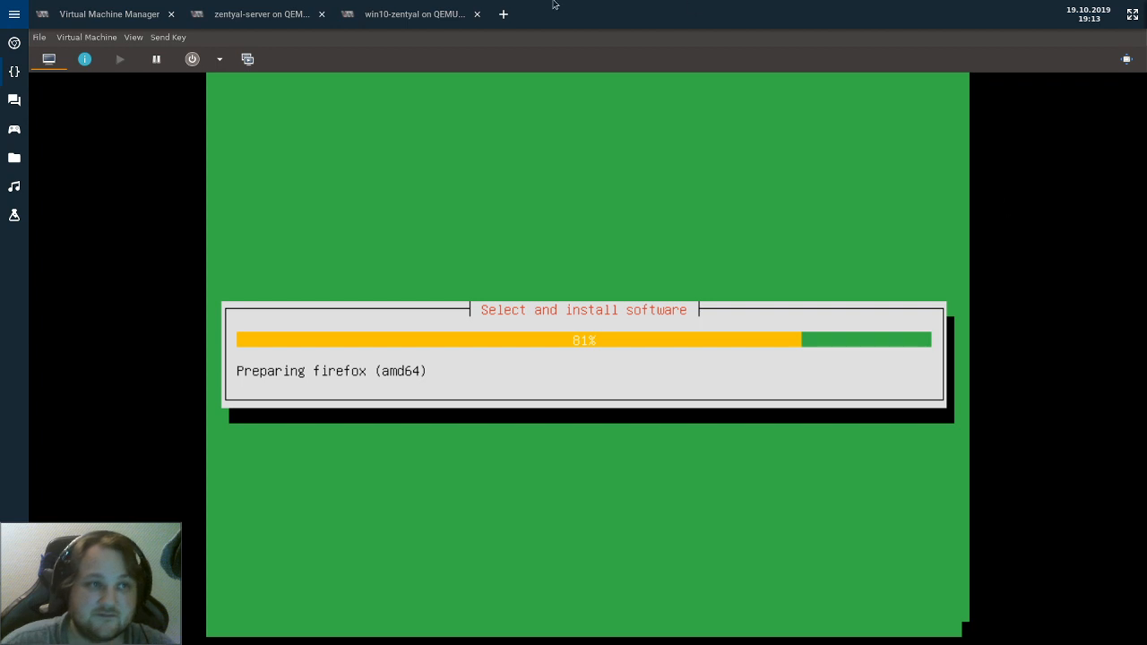
Set win10-zentyal's Scale Display to Always, then return to the zentyal-server installer.
left_click(440, 12)
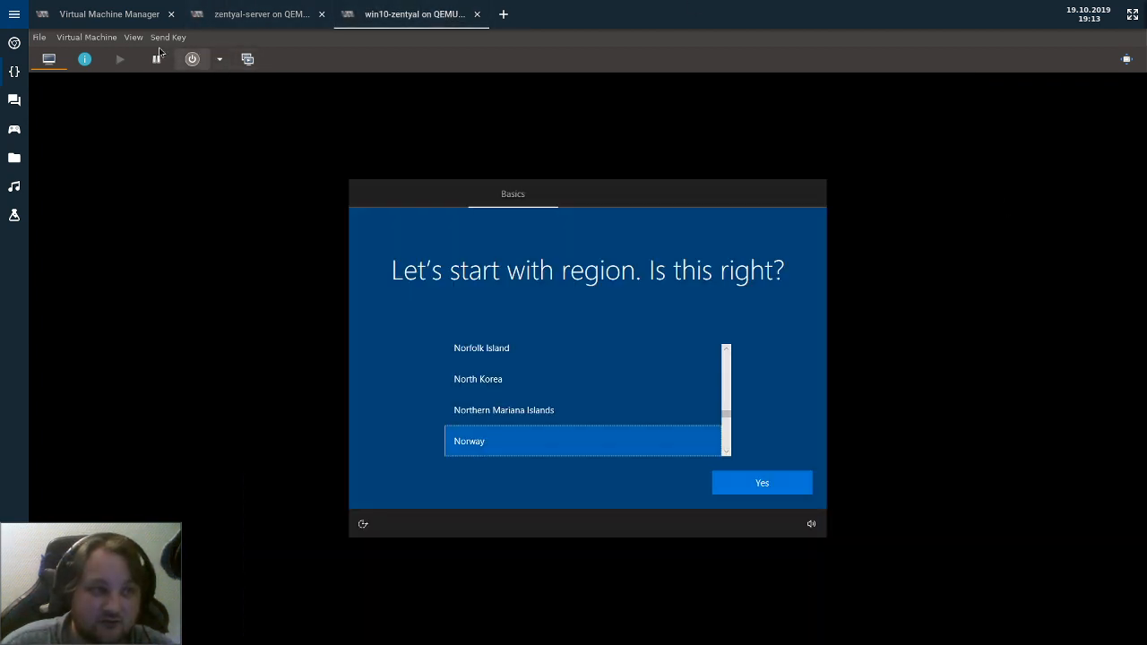
left_click(133, 37)
mouse_move(171, 158)
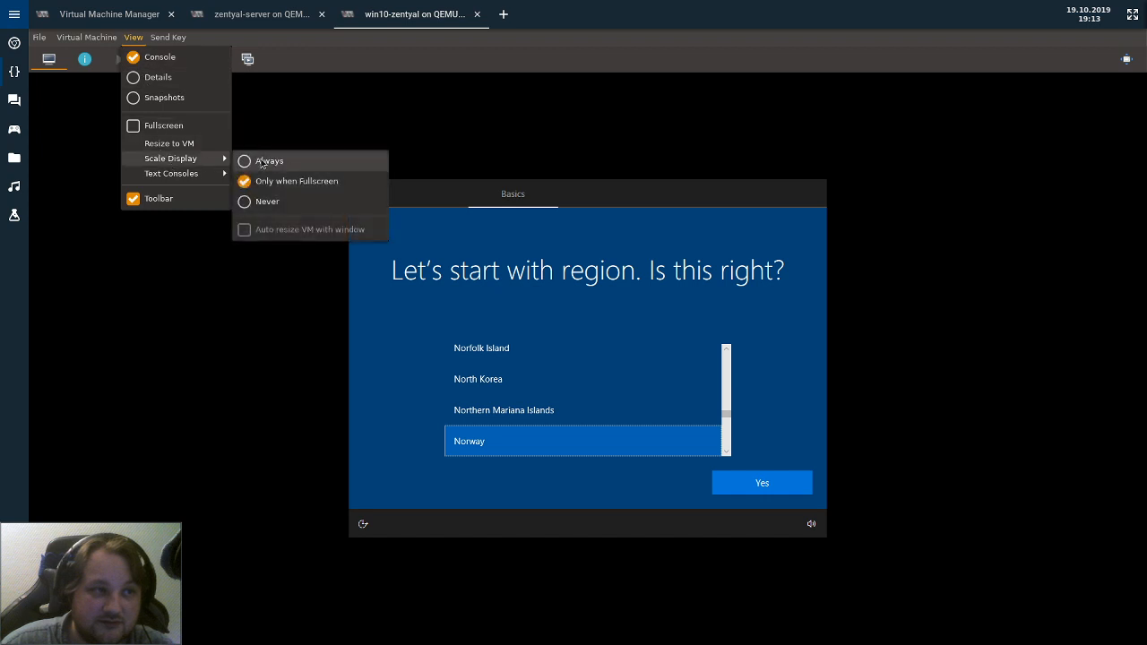
left_click(262, 162)
left_click(269, 14)
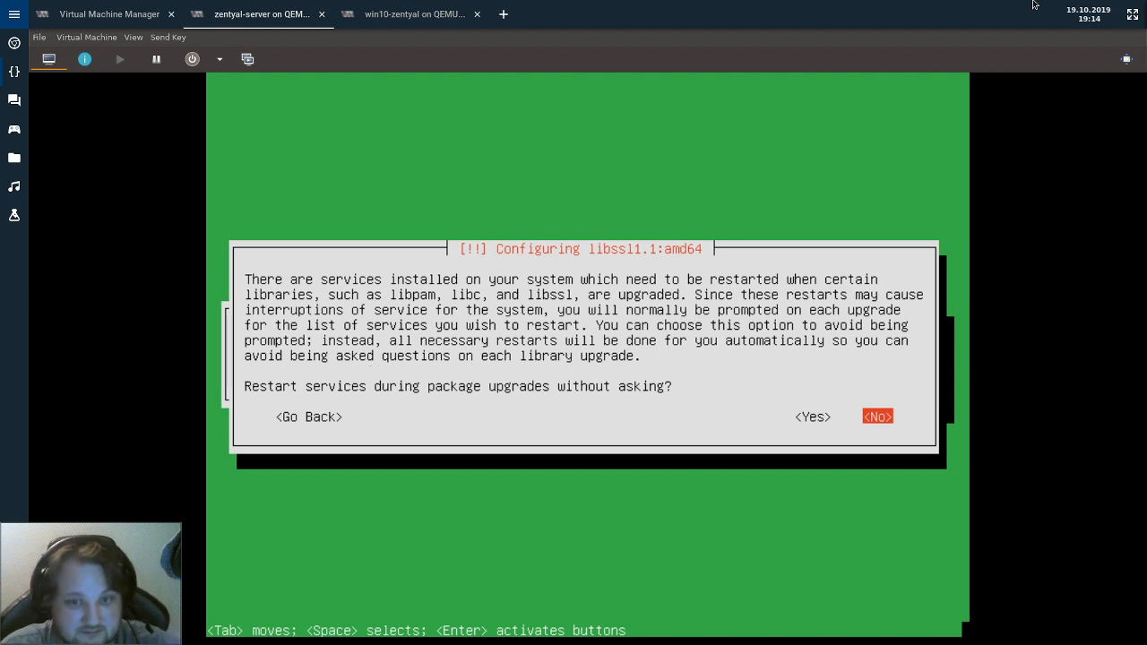
Choose Yes in the libssl1.1 prompt to restart services automatically during upgrades.
key("Left")
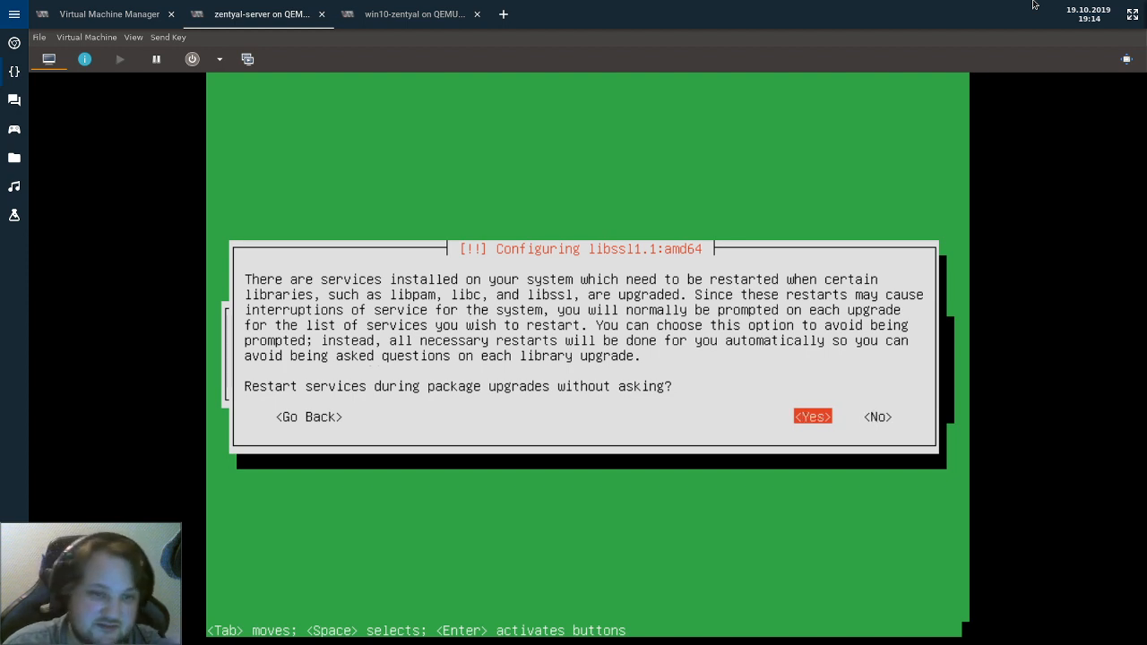
key("Return")
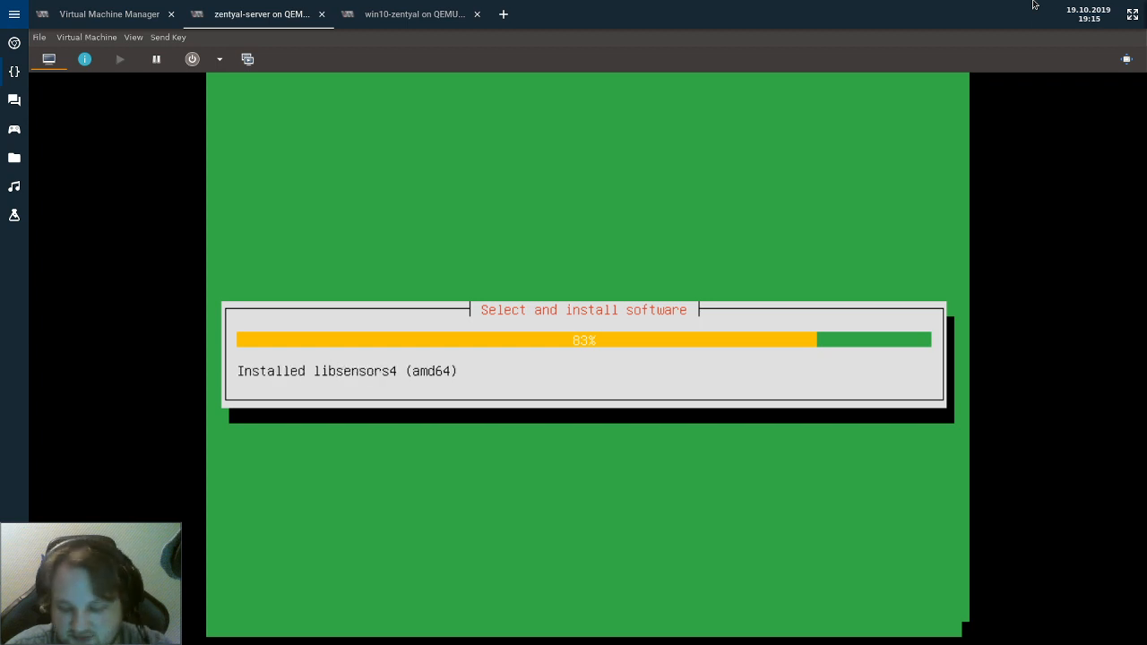
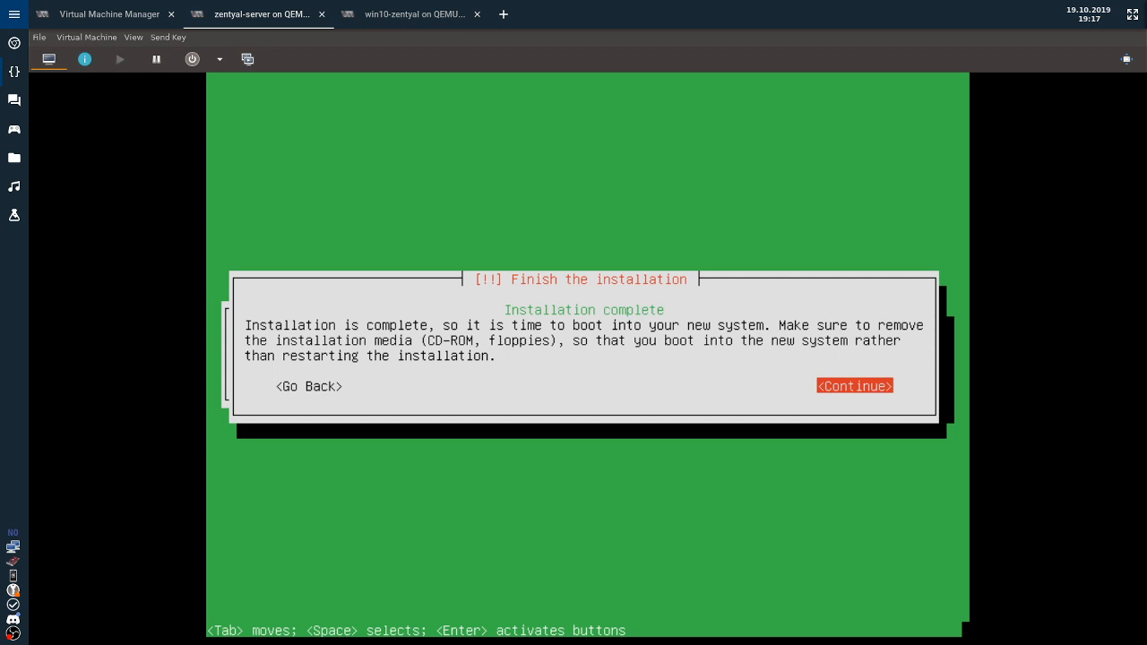
Confirm Continue on 'Finish the installation' so the server reboots and starts installing Zentyal core packages.
key("Return")
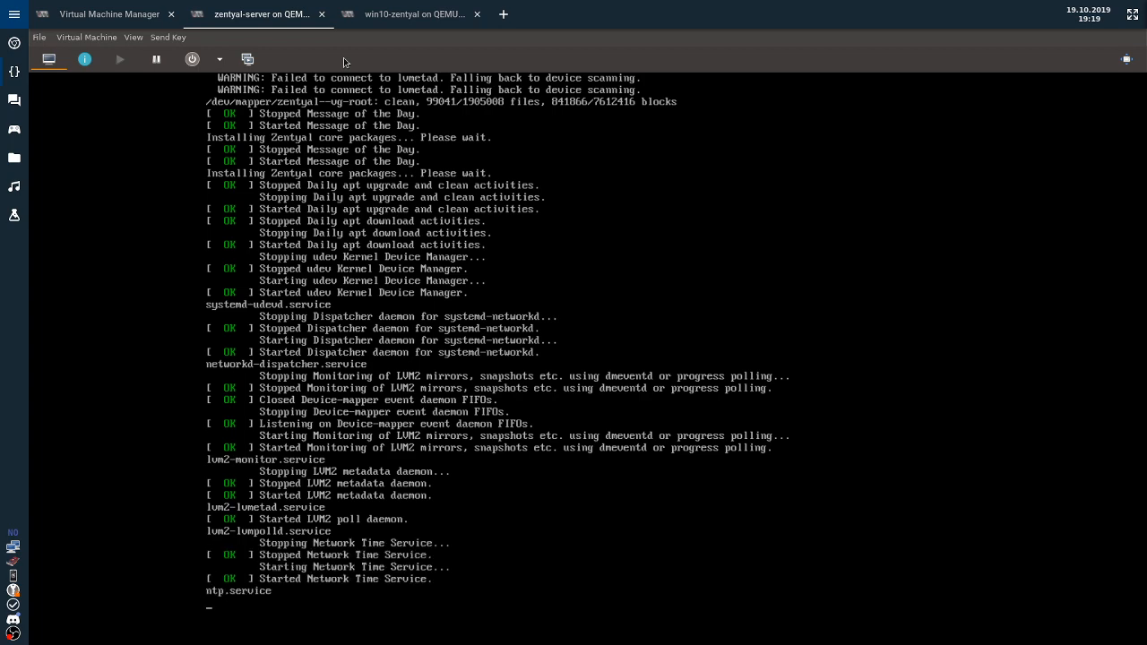
Switch from the zentyal-server console to Vivaldi showing the Zentyal home page.
key("alt+Tab")
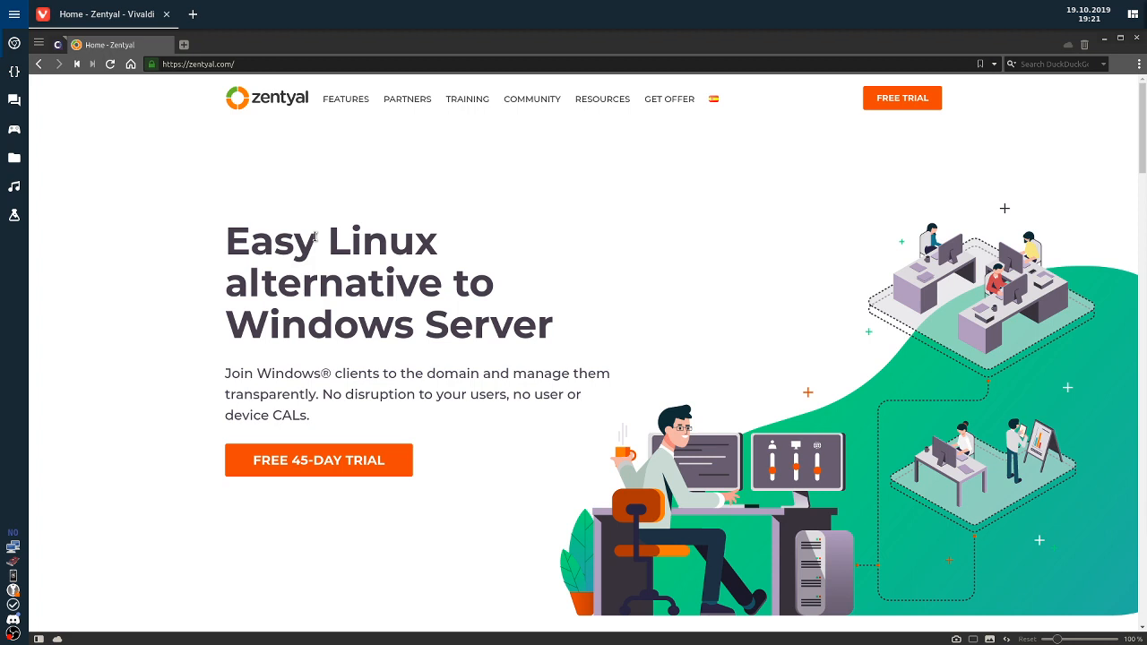
Open Zentyal's Features page and highlight the 'Manage GPOs with RSAT' domain bullet.
left_click(345, 99)
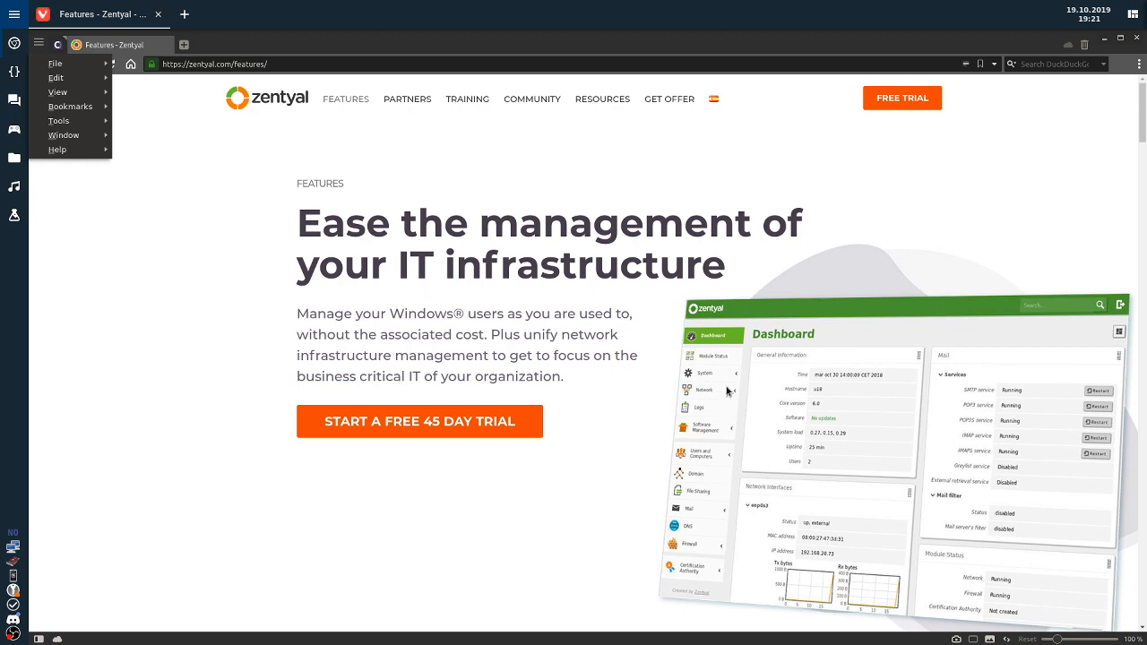
left_click(671, 320)
scroll(640, 305, "down", 3)
scroll(612, 339, "down", 3)
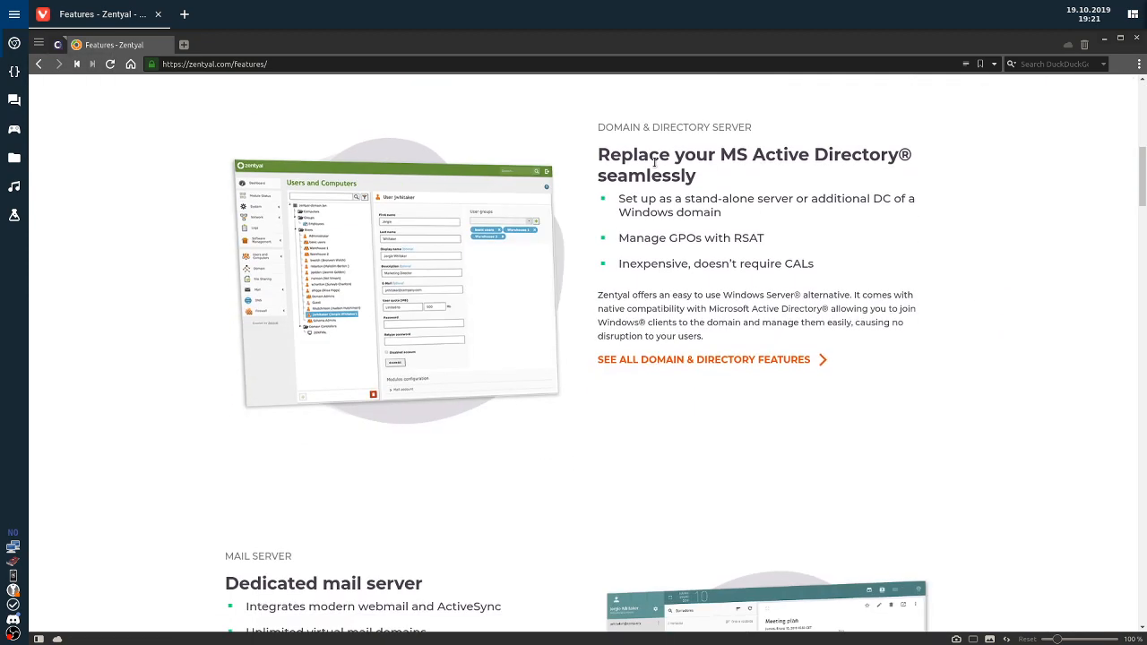
left_click_drag(606, 157, 823, 213)
left_click(842, 286)
left_click_drag(614, 240, 765, 240)
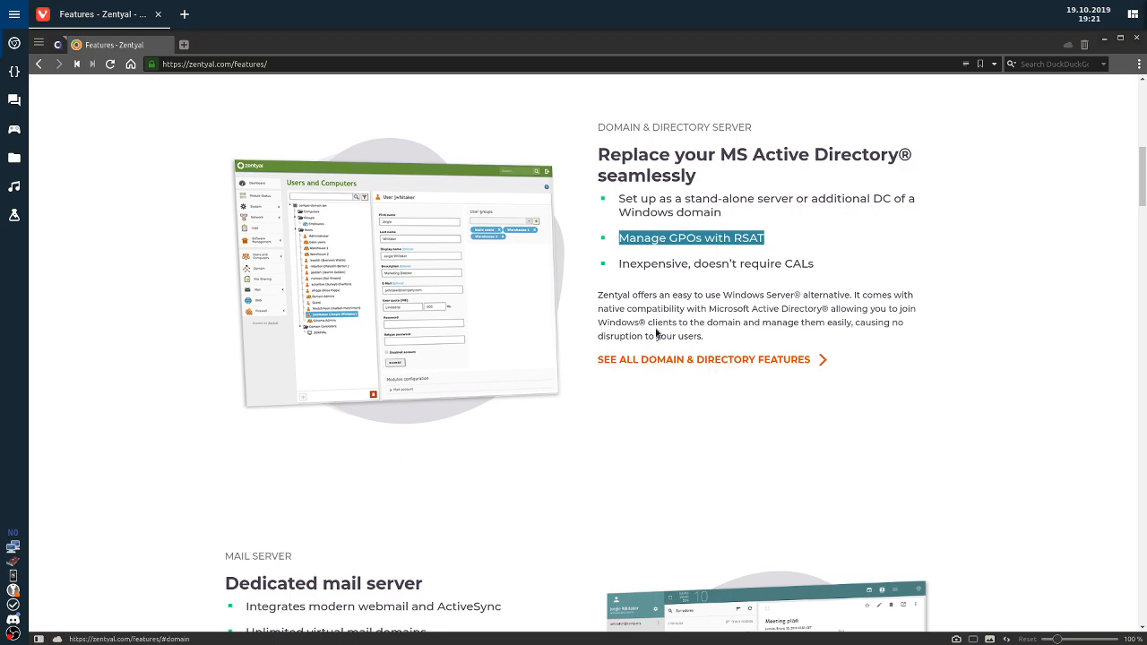
Highlight ActiveSync in the mail section, read through gateway, support and pricing, then return to top.
scroll(655, 328, "down", 3)
scroll(140, 312, "down", 1)
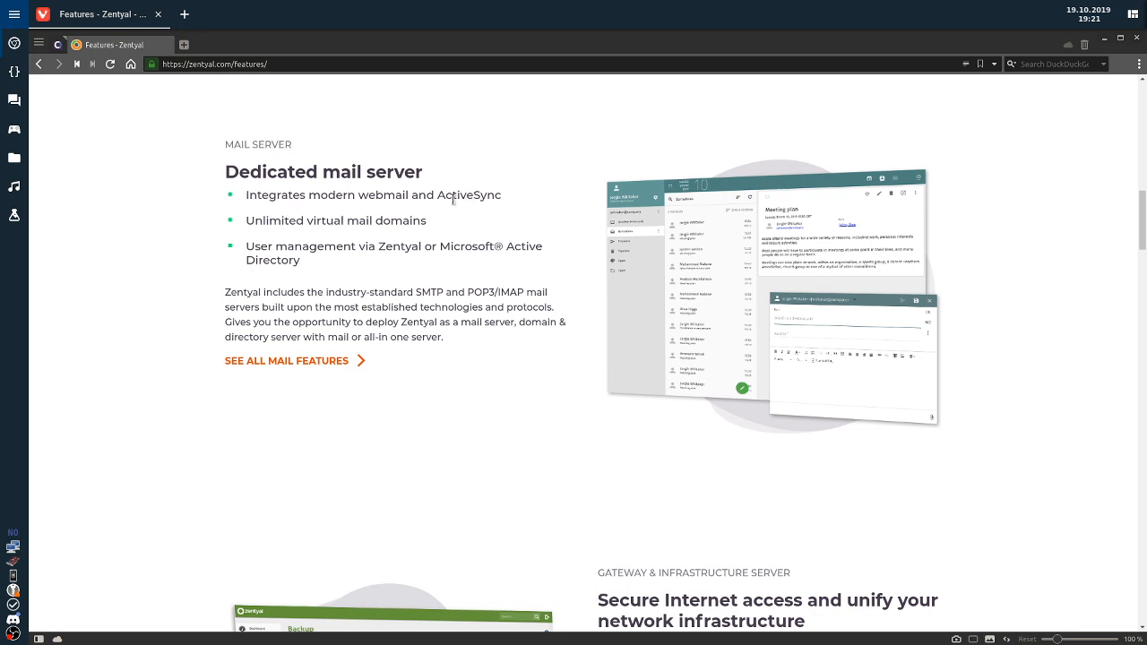
left_click_drag(427, 195, 505, 196)
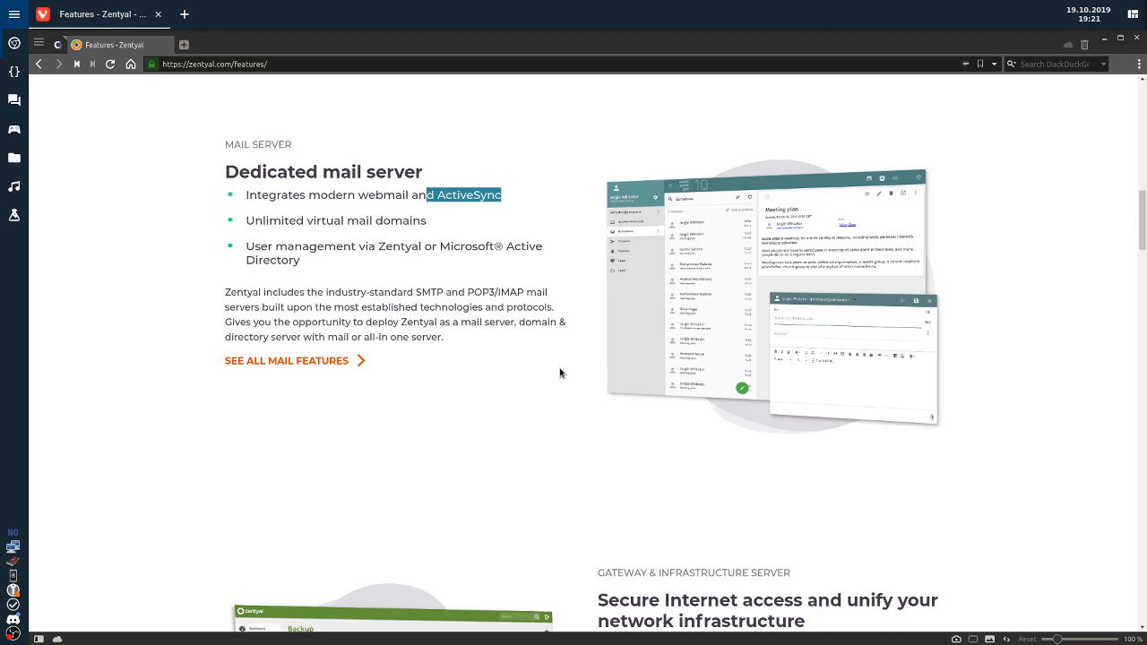
scroll(522, 348, "down", 5)
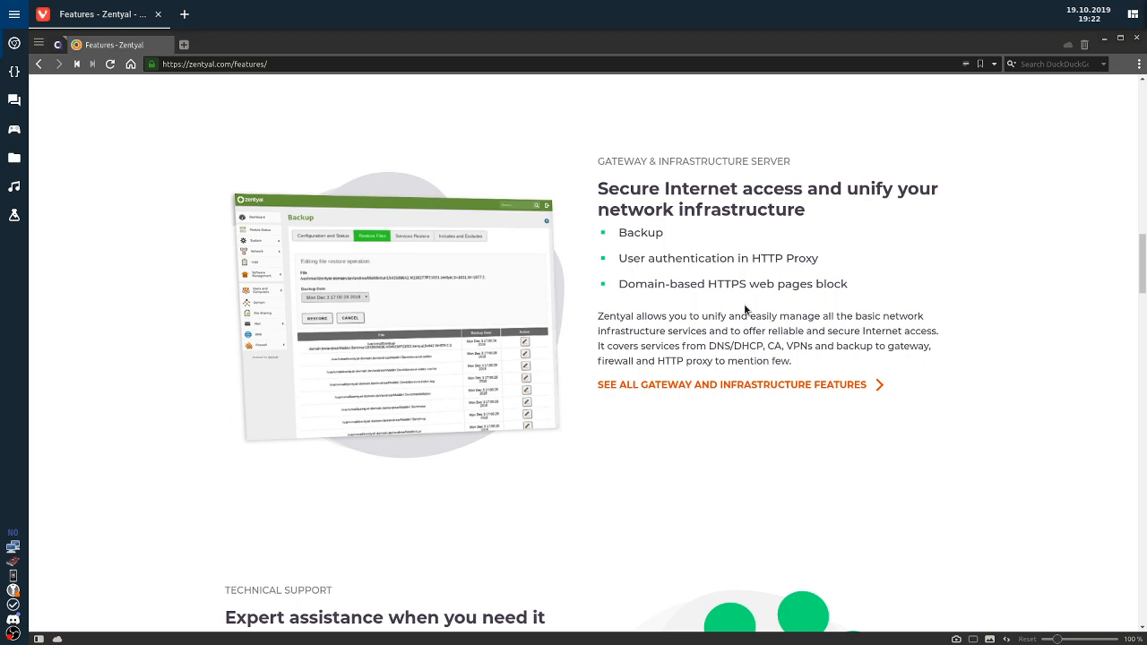
scroll(745, 310, "down", 2)
scroll(758, 299, "up", 2)
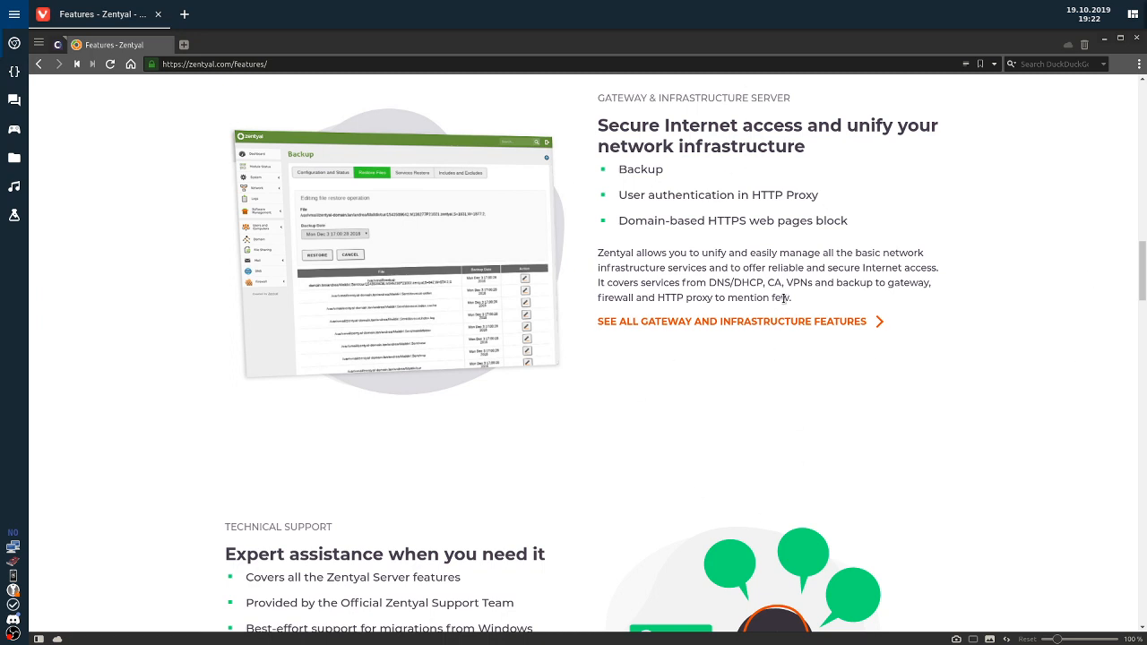
scroll(717, 337, "down", 4)
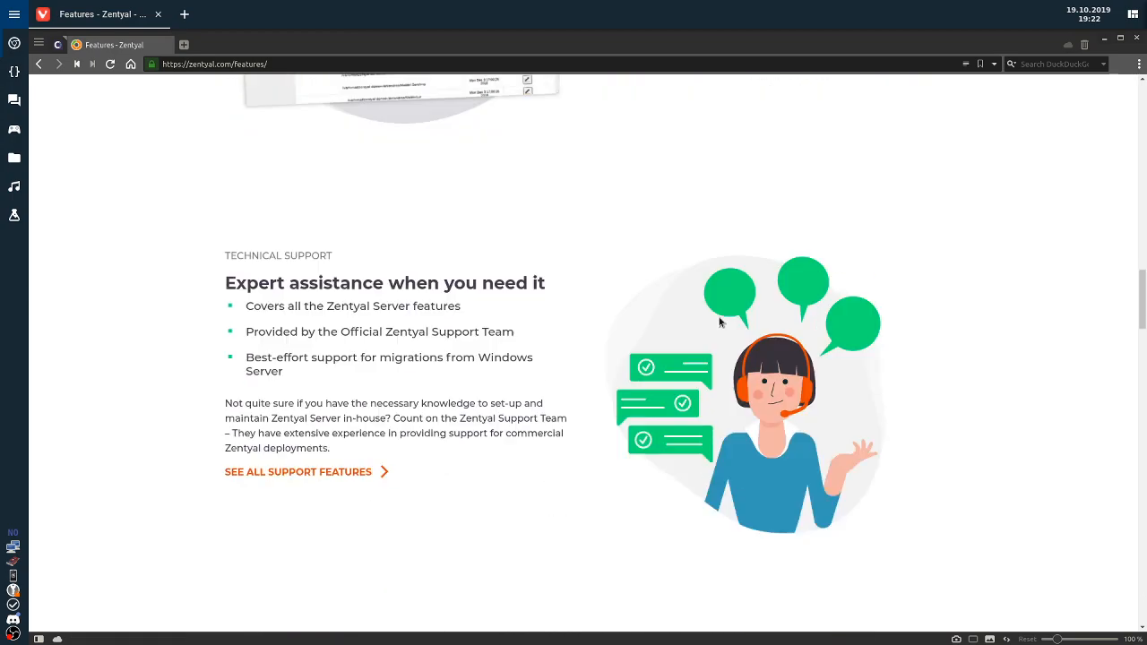
scroll(479, 401, "down", 8)
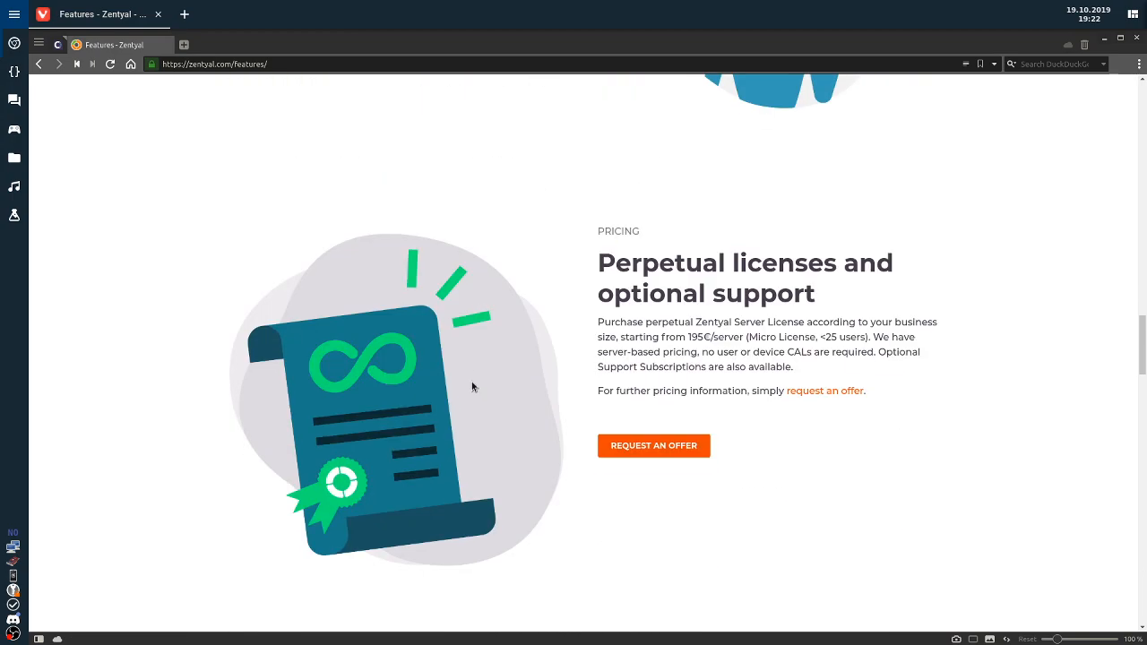
scroll(487, 356, "up", 5)
scroll(511, 320, "up", 10)
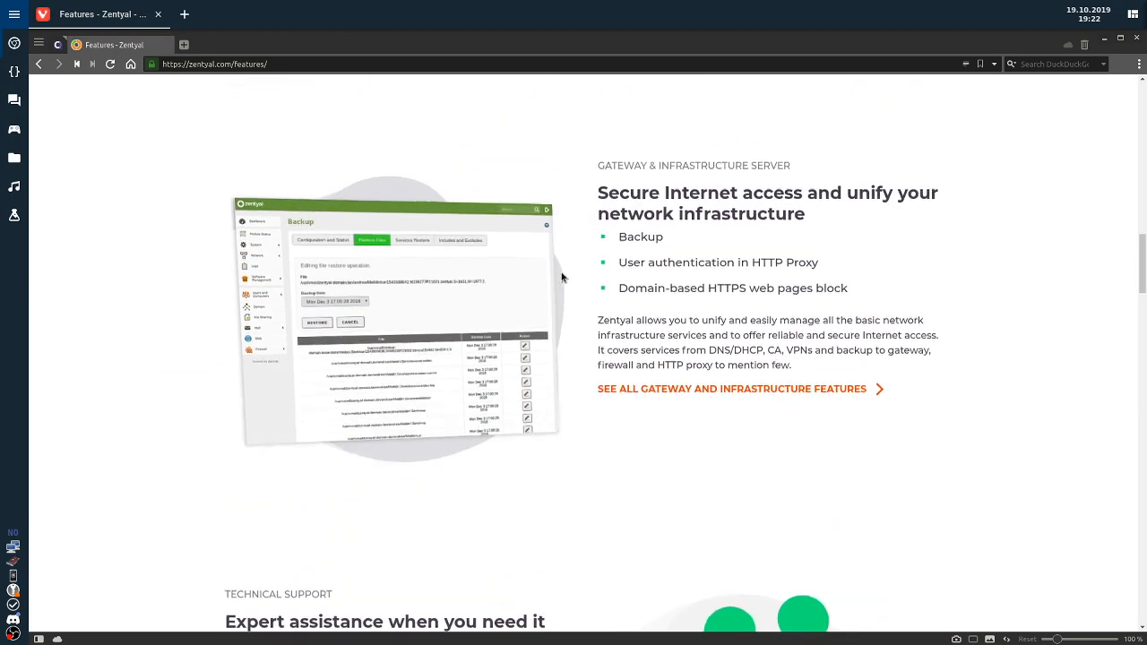
scroll(361, 389, "up", 1)
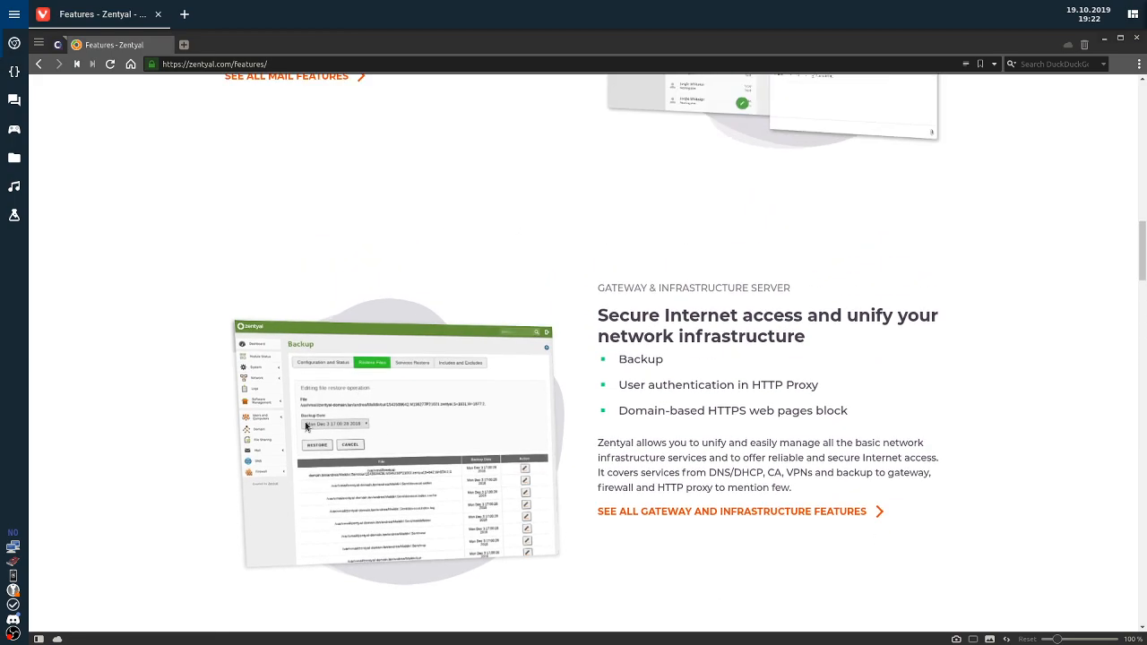
scroll(278, 441, "up", 11)
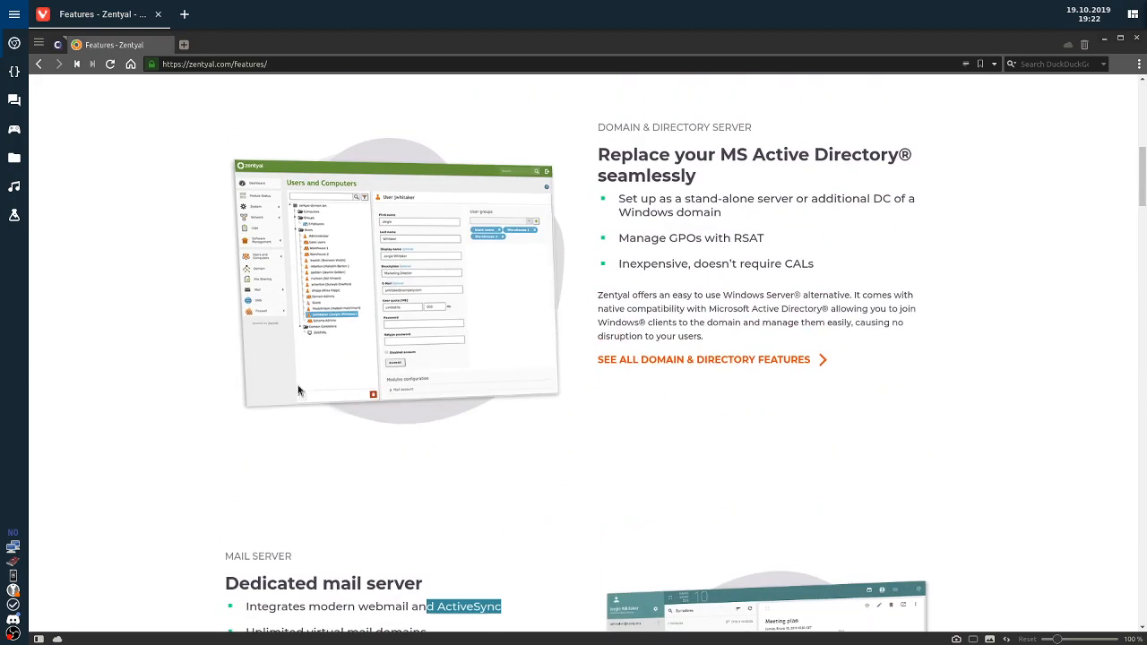
scroll(282, 333, "up", 3)
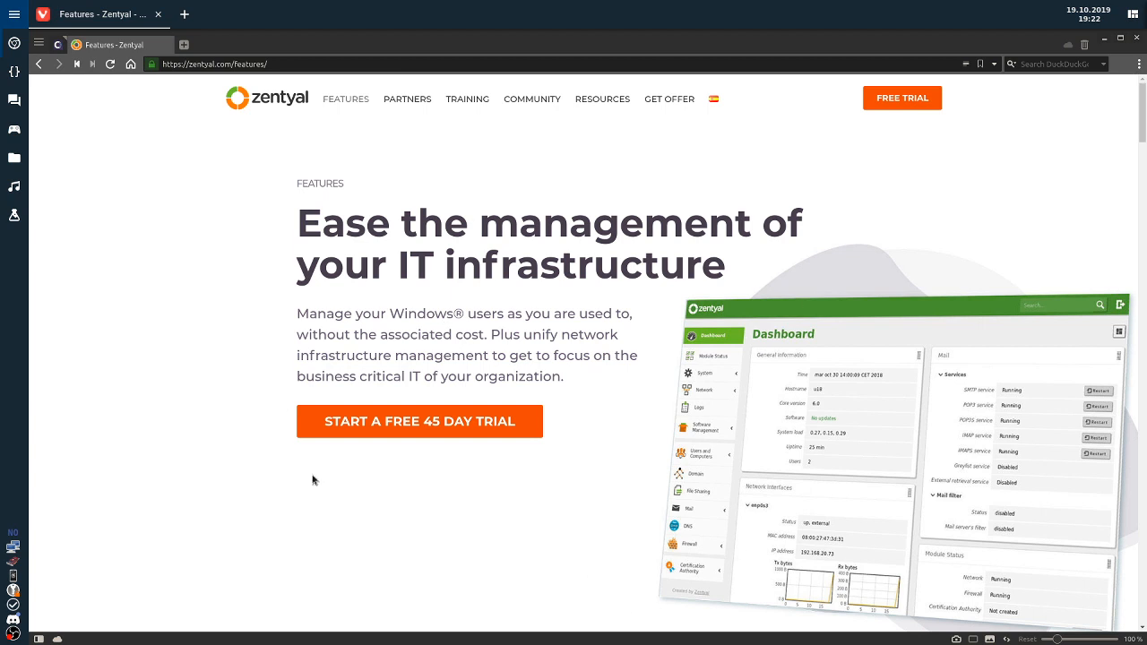
Open the Community page for Zentyal Server Development Edition and scroll through its full feature list.
left_click(534, 99)
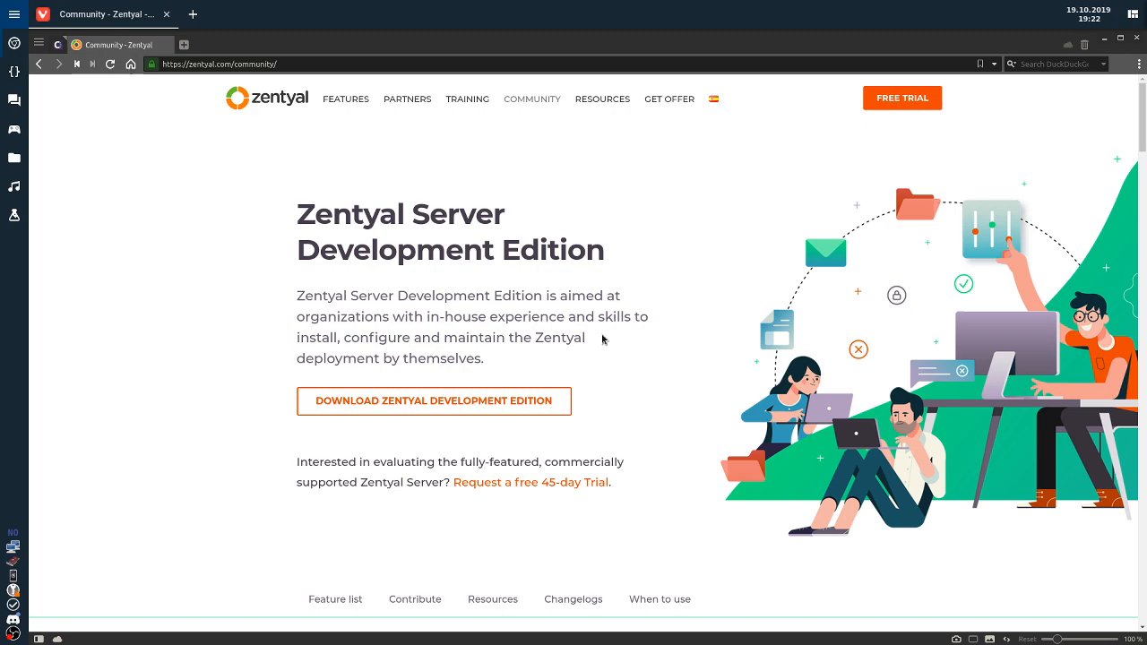
scroll(456, 371, "down", 6)
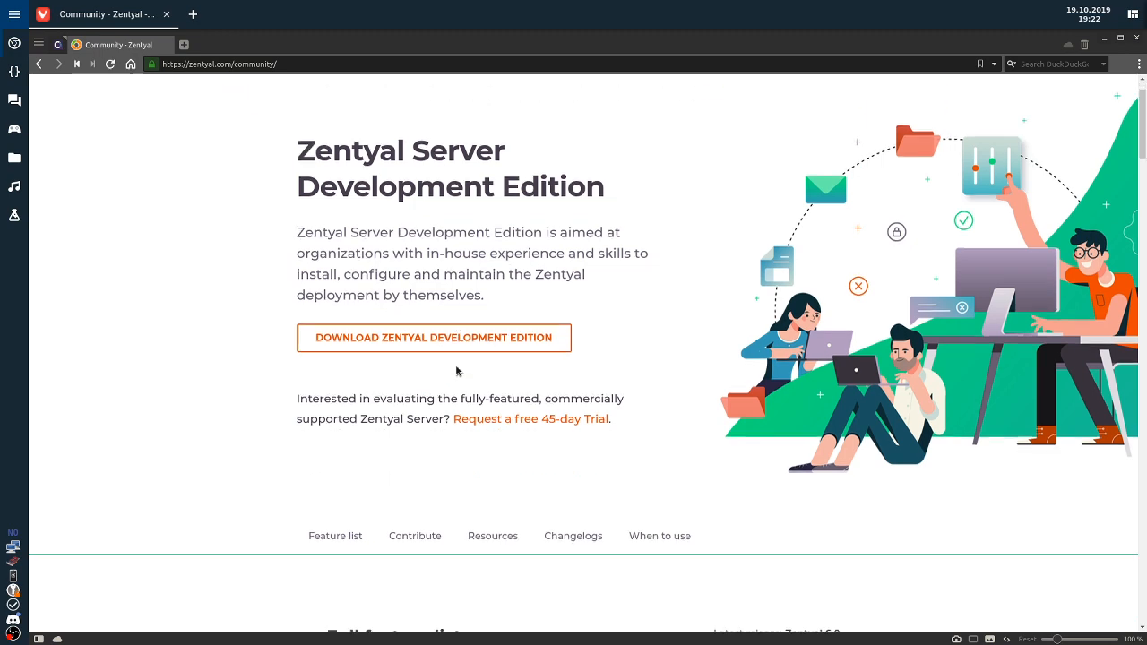
scroll(481, 376, "up", 3)
scroll(489, 376, "down", 4)
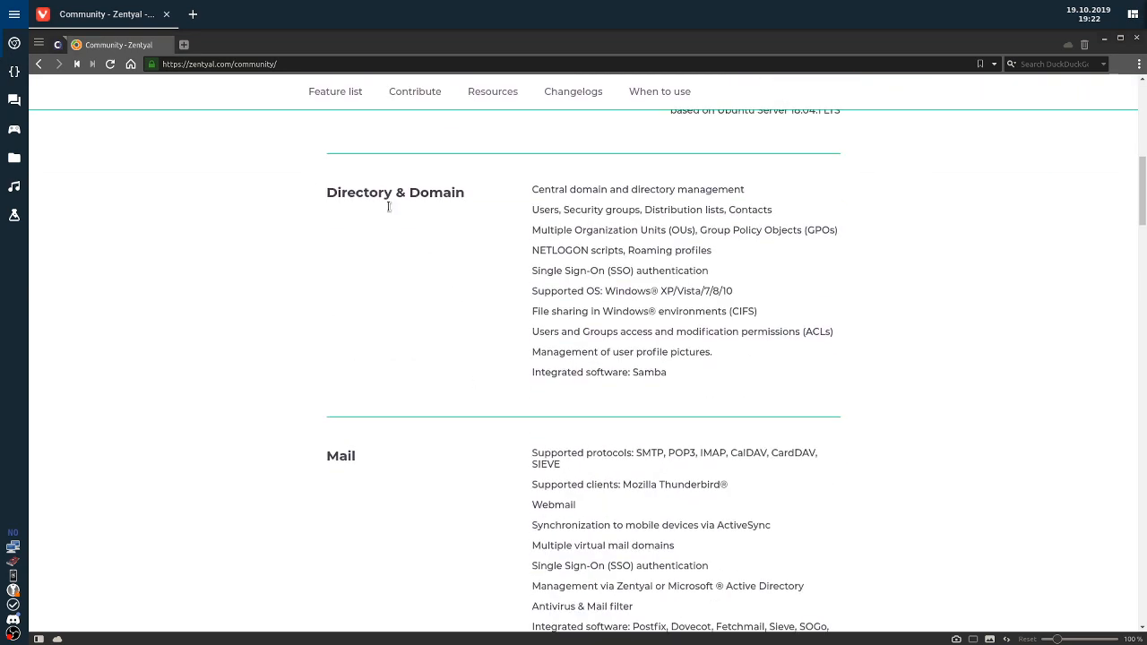
scroll(473, 560, "down", 5)
scroll(440, 342, "down", 4)
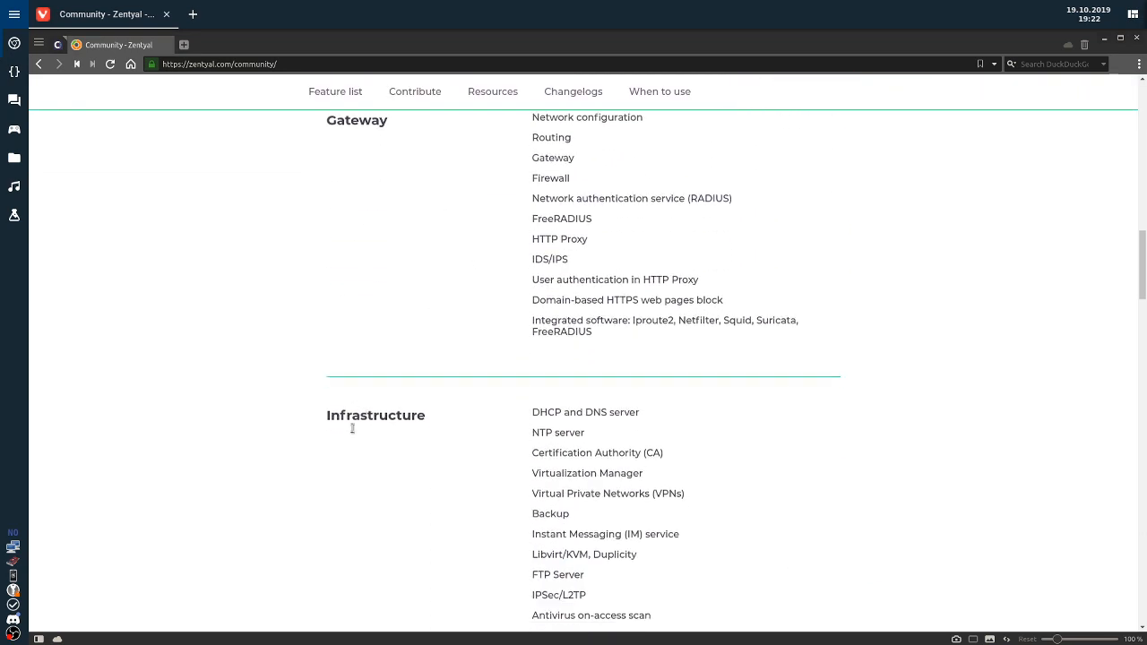
scroll(457, 220, "down", 1)
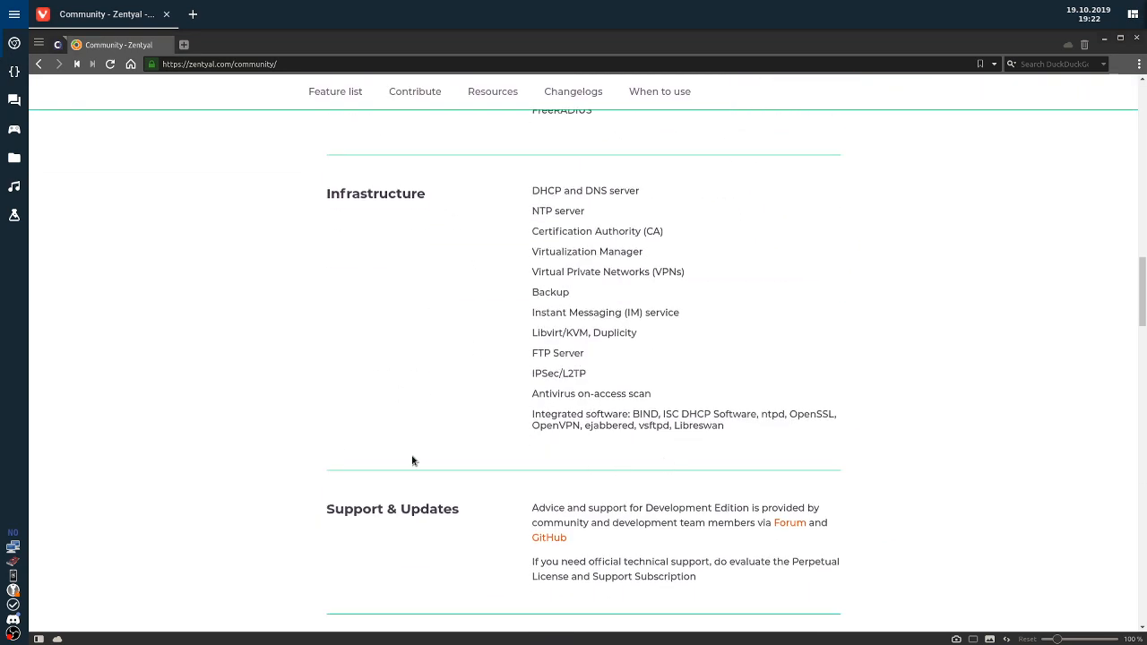
scroll(376, 462, "down", 2)
scroll(381, 372, "up", 3)
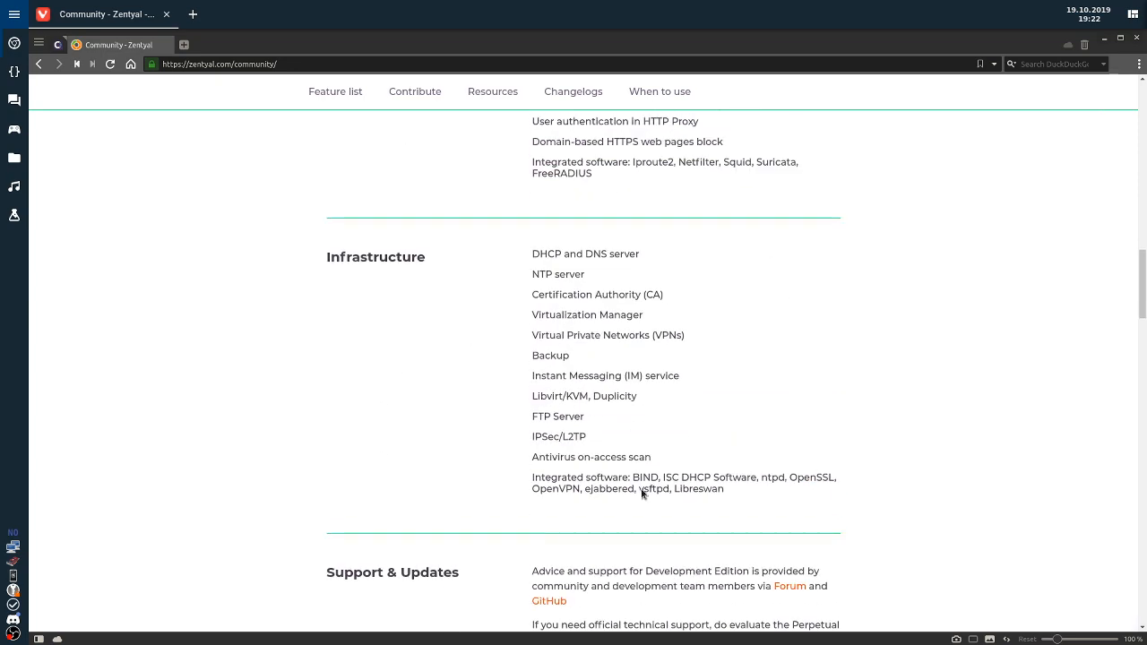
scroll(653, 459, "up", 4)
scroll(651, 455, "up", 10)
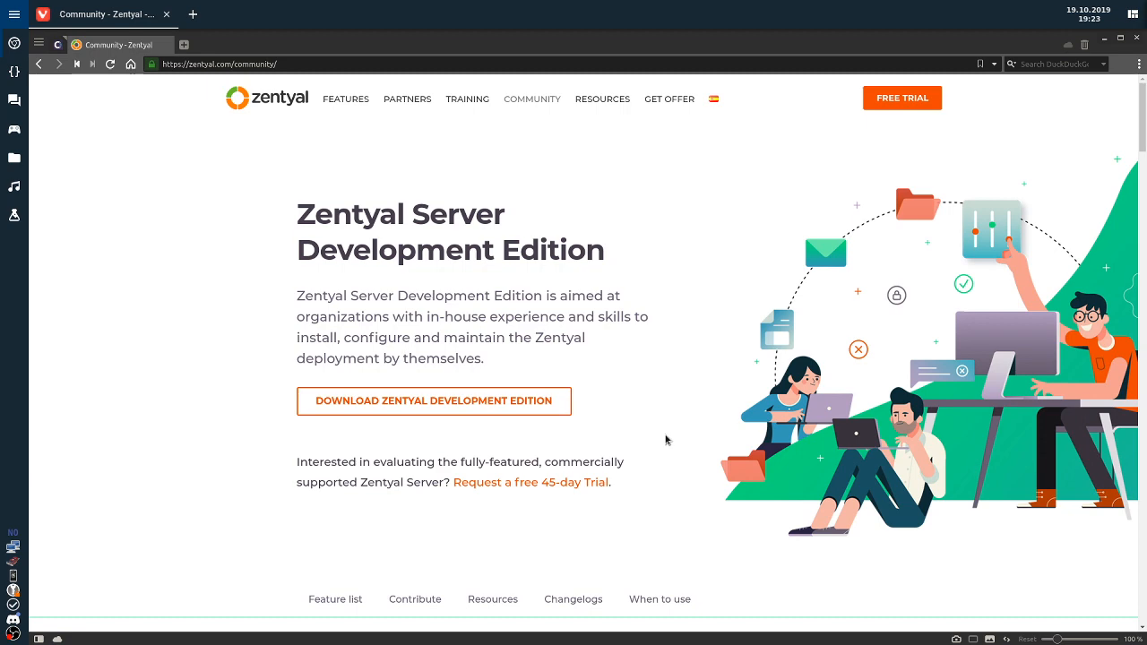
Run ifconfig in a terminal on the server VM and highlight the eth0 address 192.168.1.194.
key("alt+Tab")
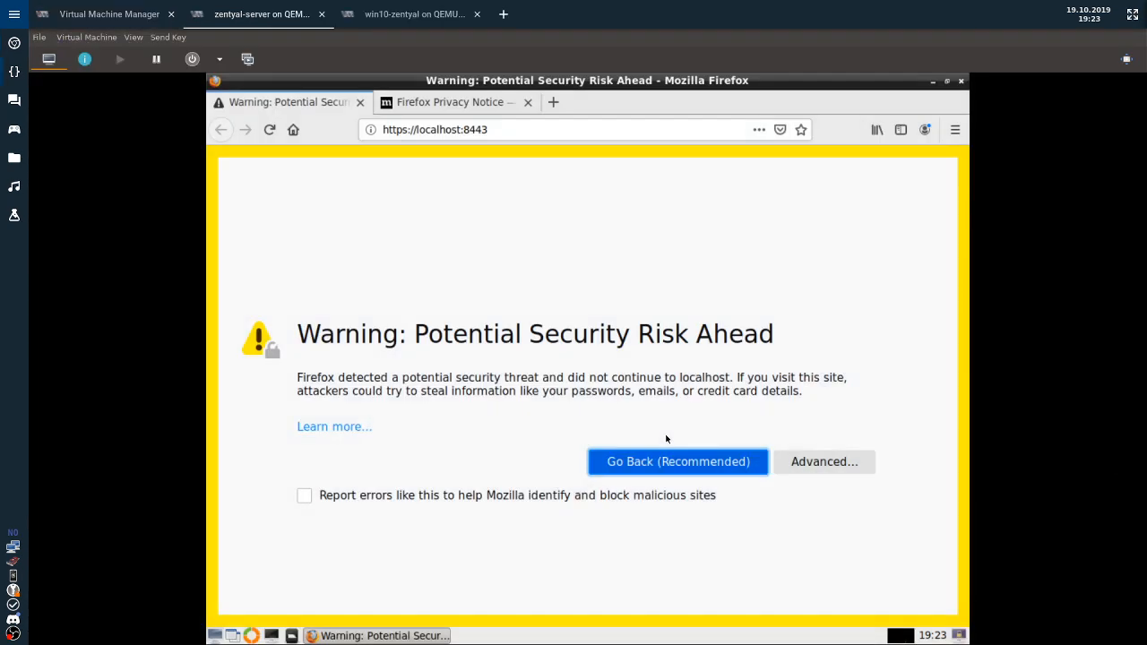
left_click(271, 635)
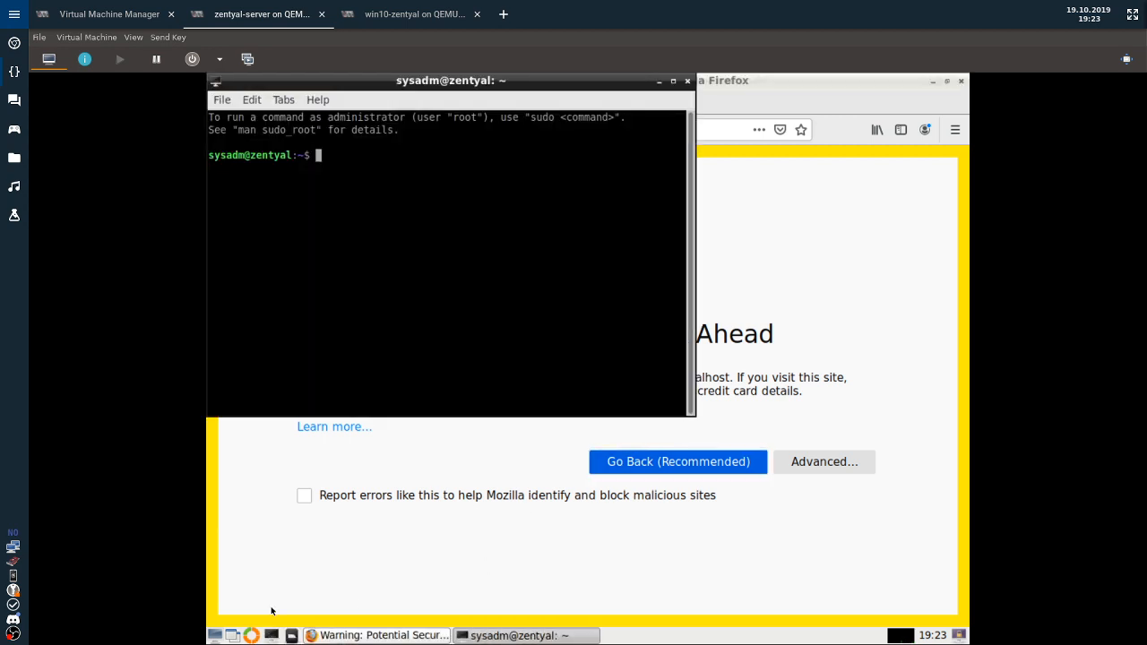
type("ifconfig")
key("Return")
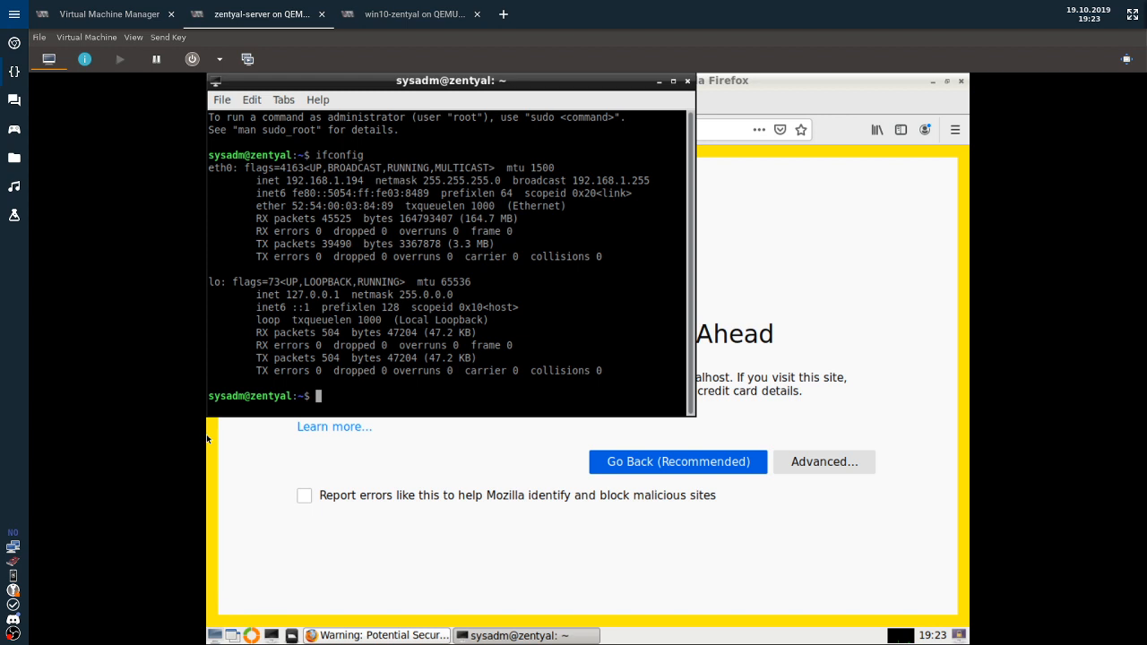
left_click_drag(287, 180, 363, 180)
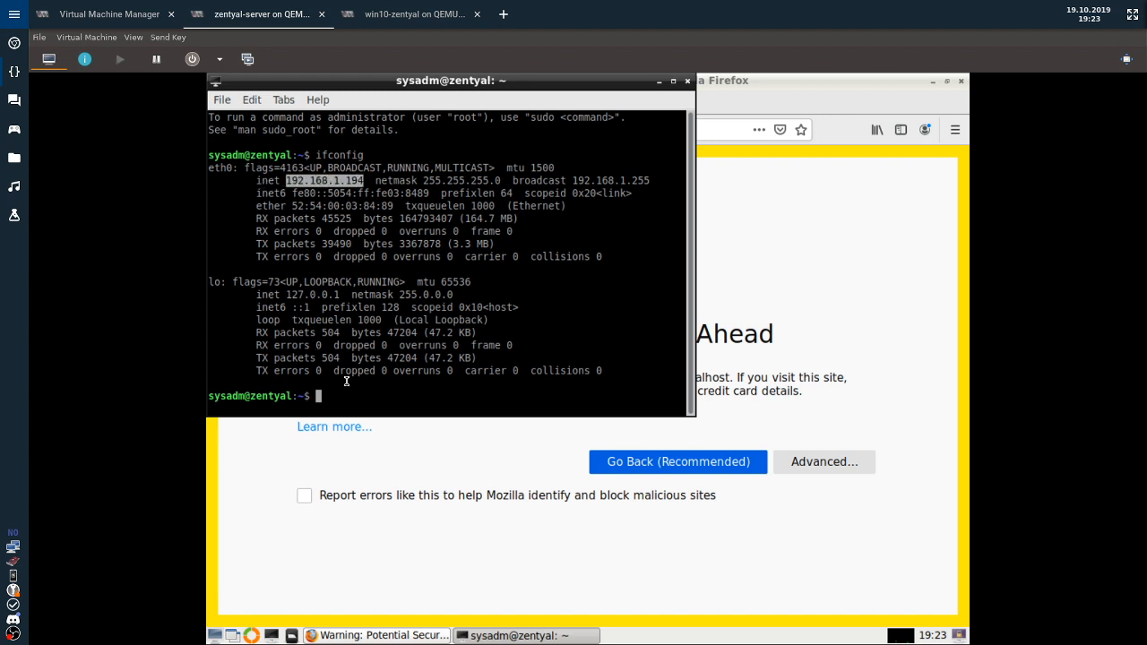
left_click(534, 447)
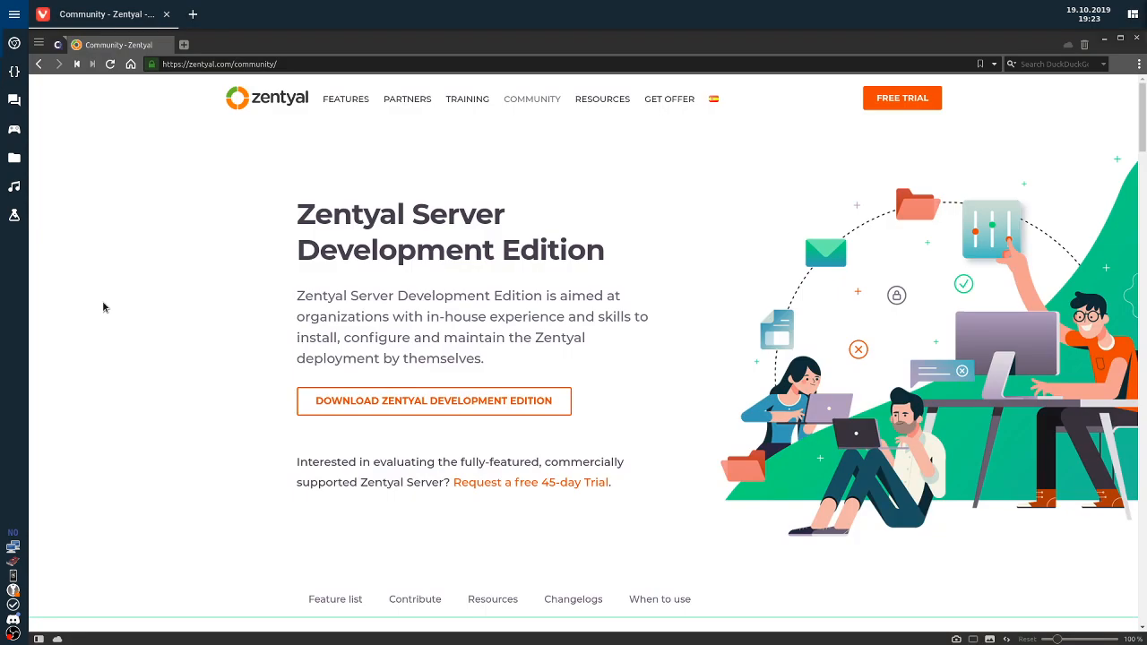
key("ctrl+t")
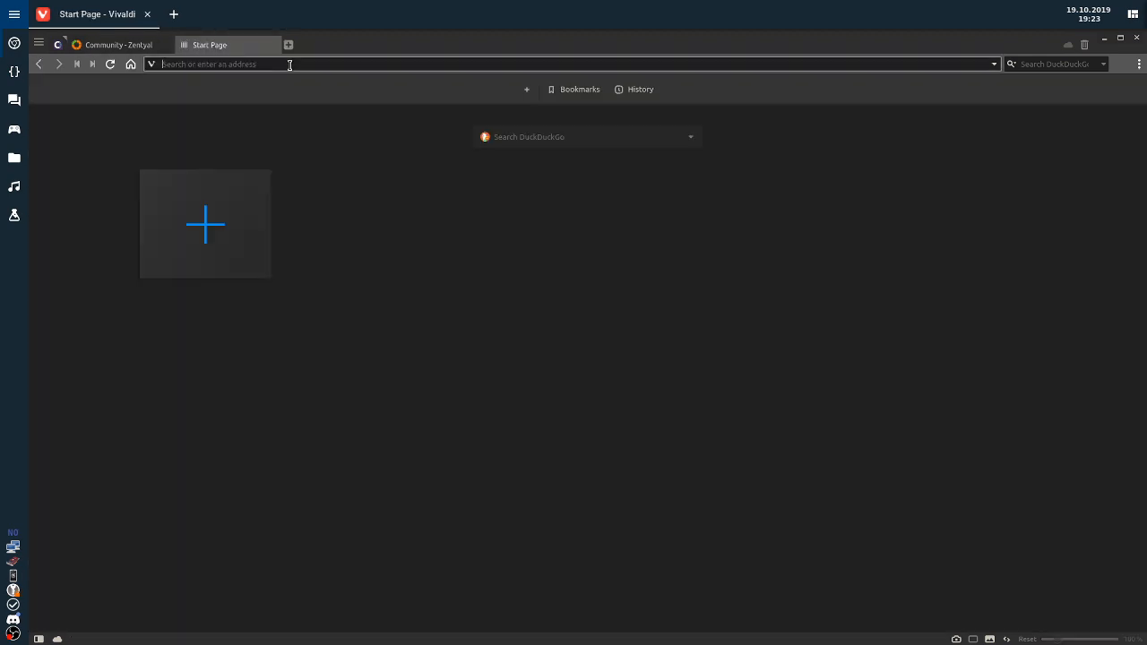
type("https://192.168.1.2/")
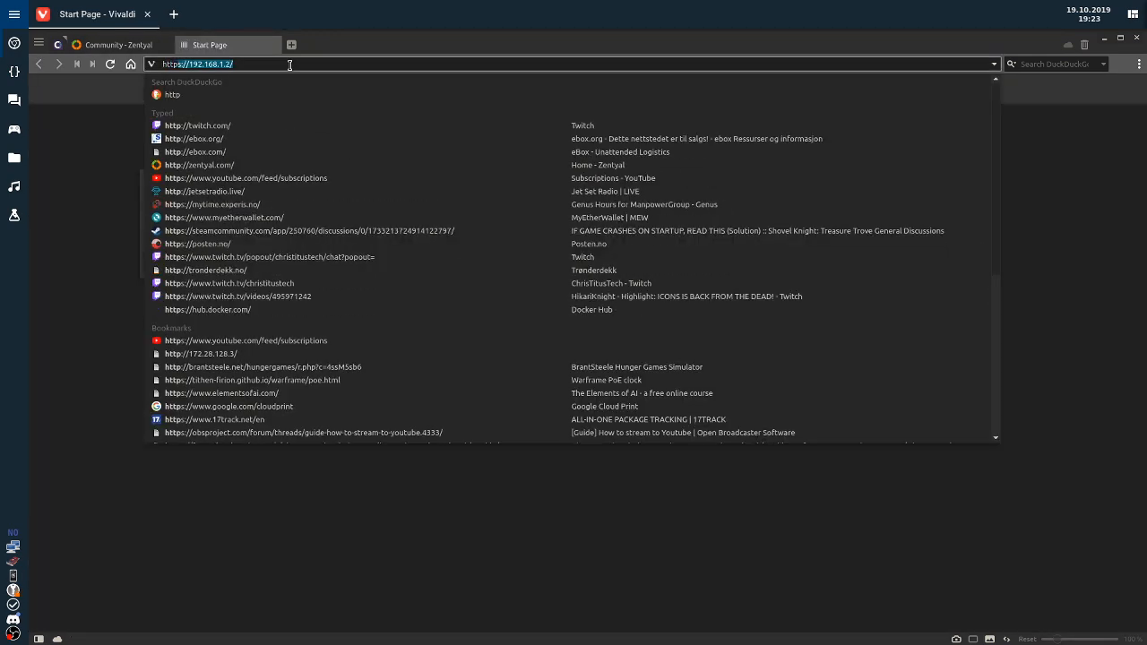
key("BackSpace")
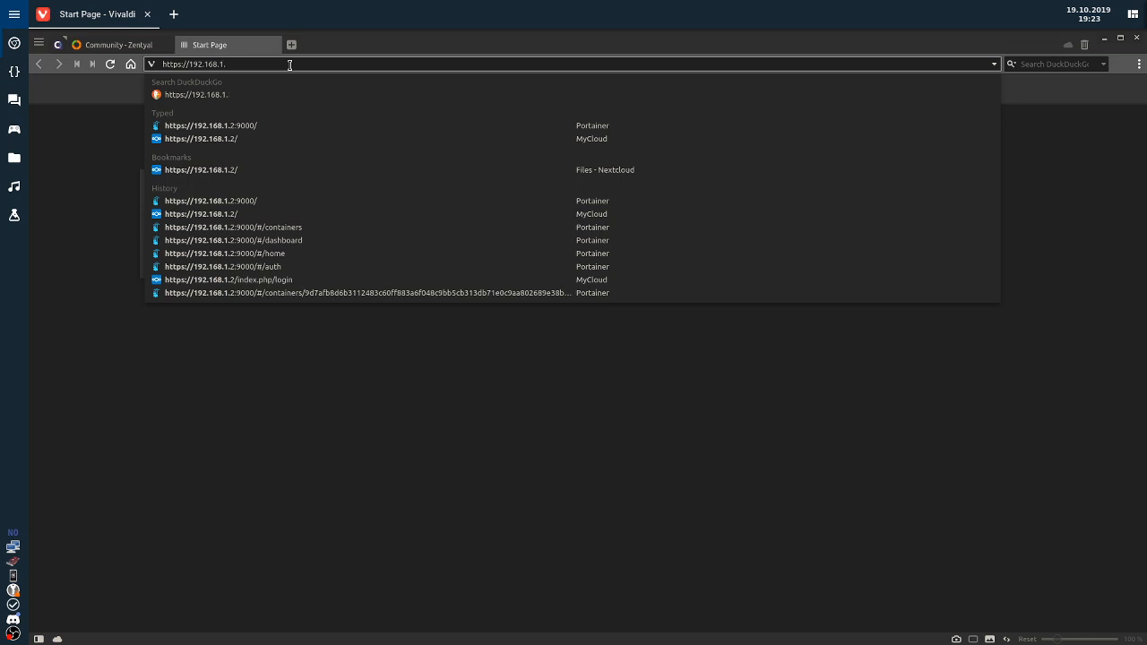
type("19")
type("4:8443")
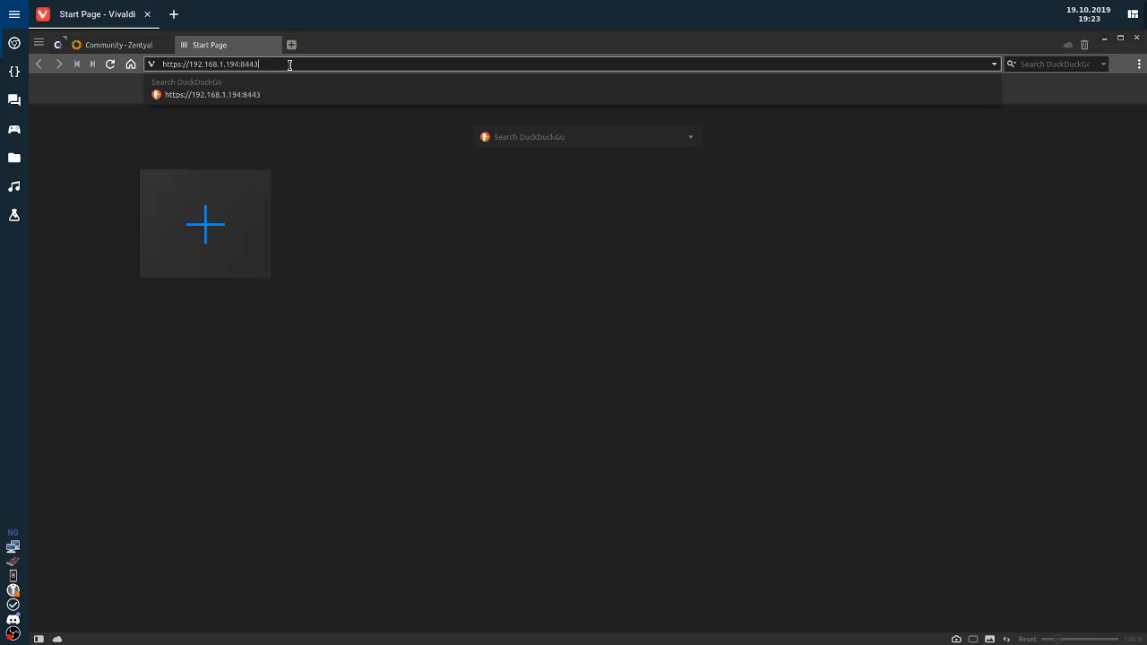
key("Return")
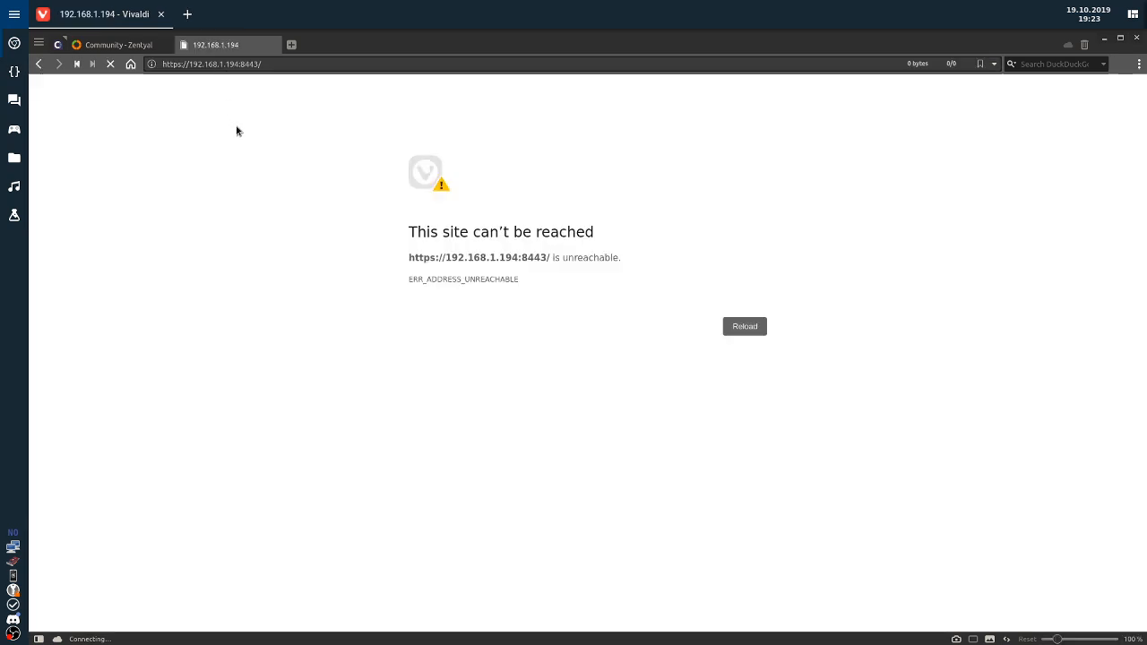
key("alt+Tab")
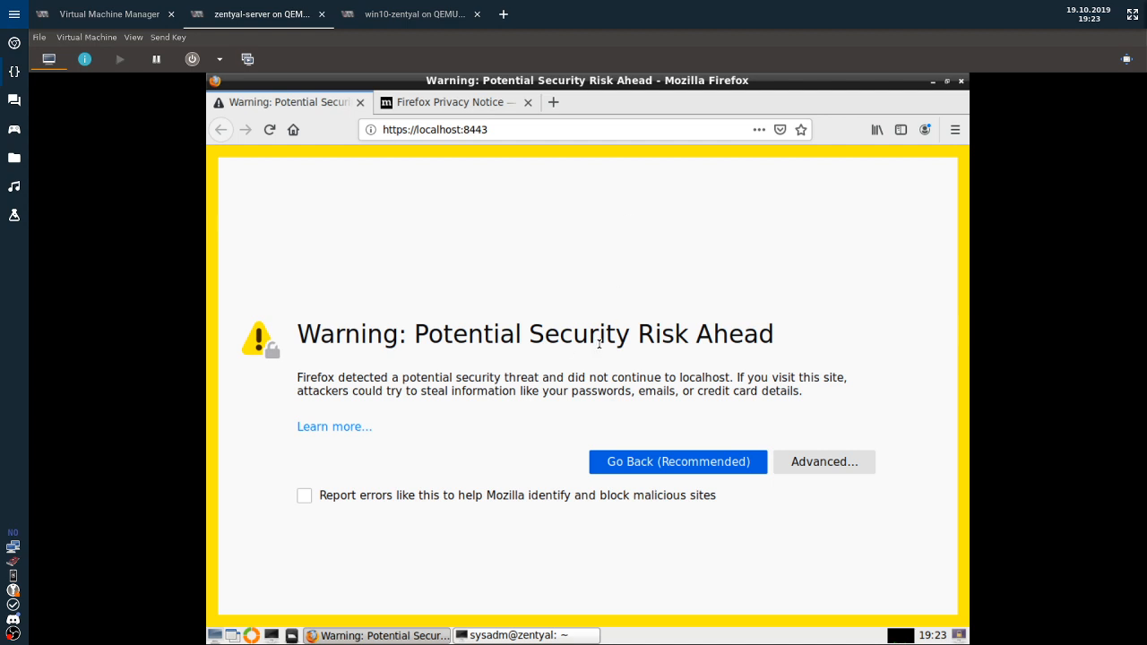
Accept the self-signed certificate risk in the VM's Firefox for localhost:8443.
left_click(794, 463)
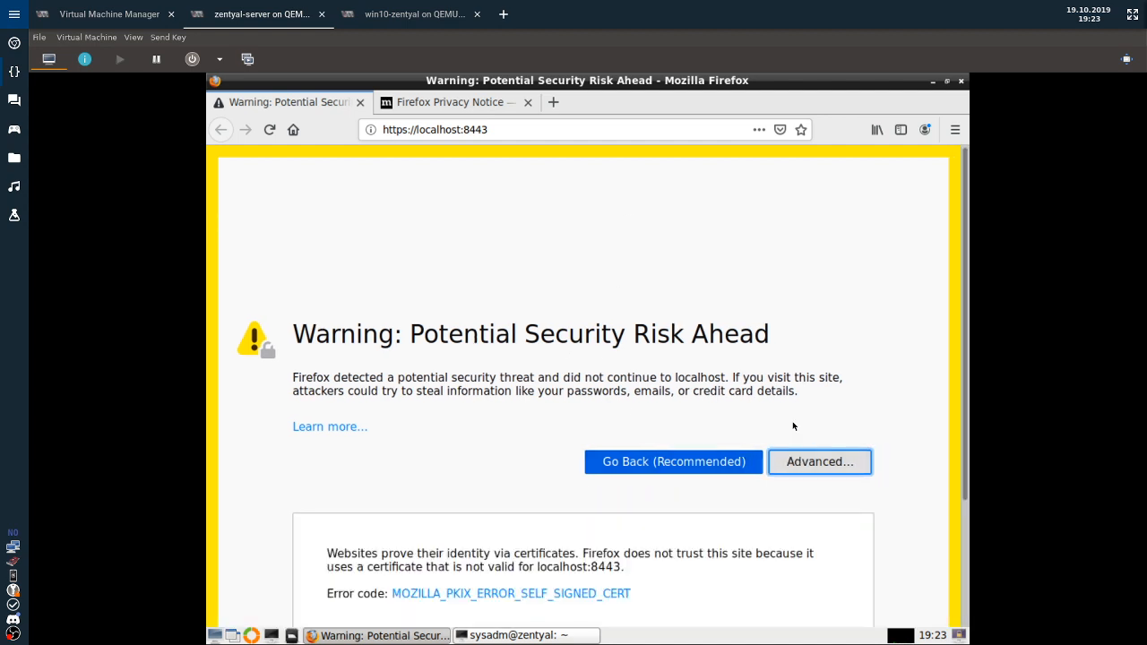
scroll(429, 493, "down", 3)
left_click(757, 530)
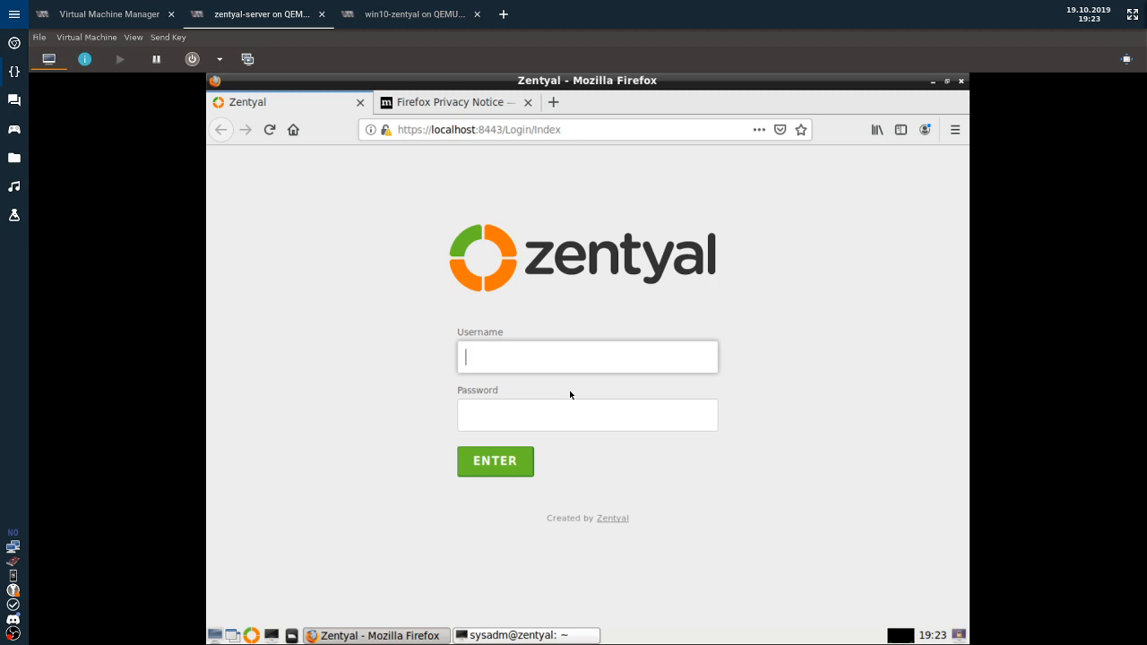
Log in to Zentyal web admin with the admin account, decline saving the login, and continue.
type("sysadn")
key("BackSpace")
type("m")
key("Tab")
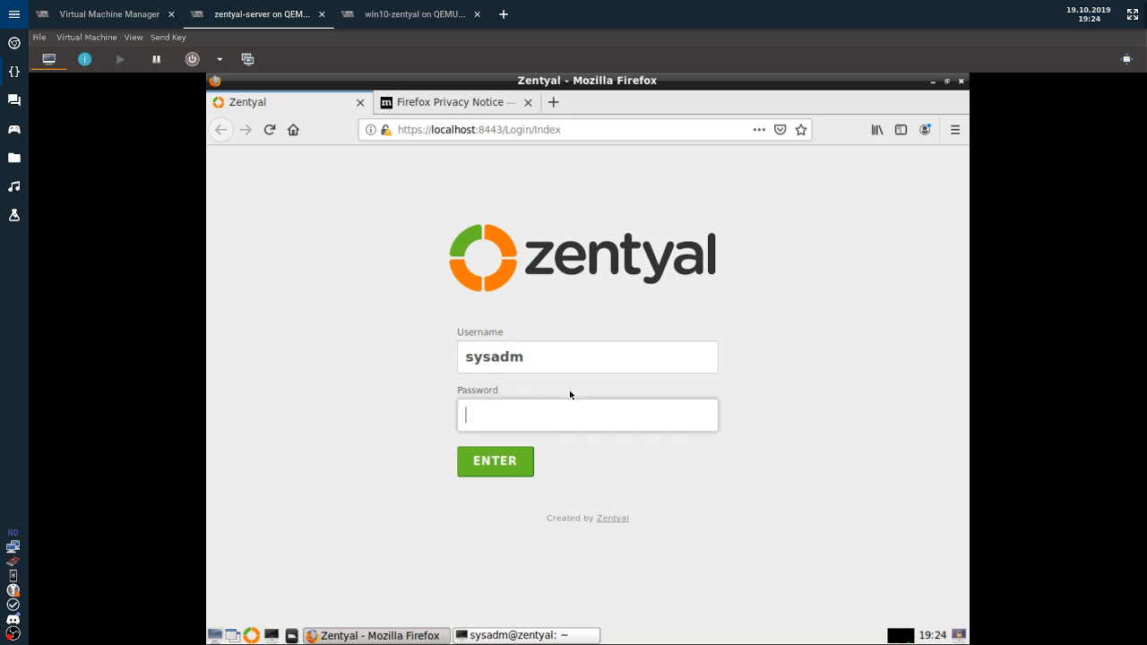
type("*******")
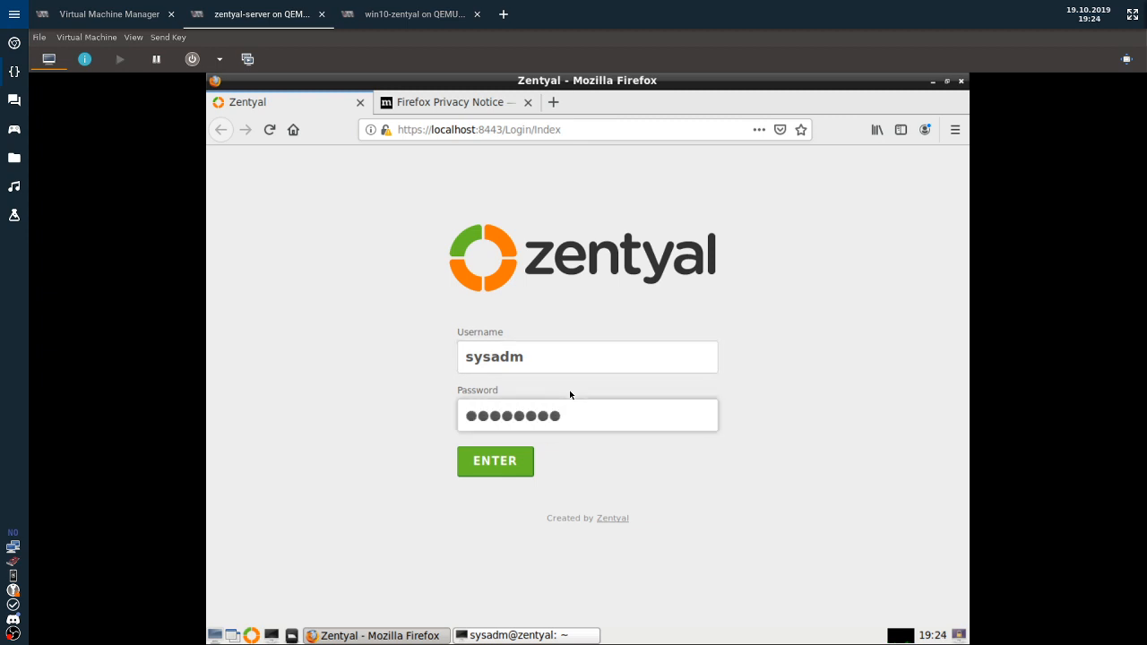
key("Return")
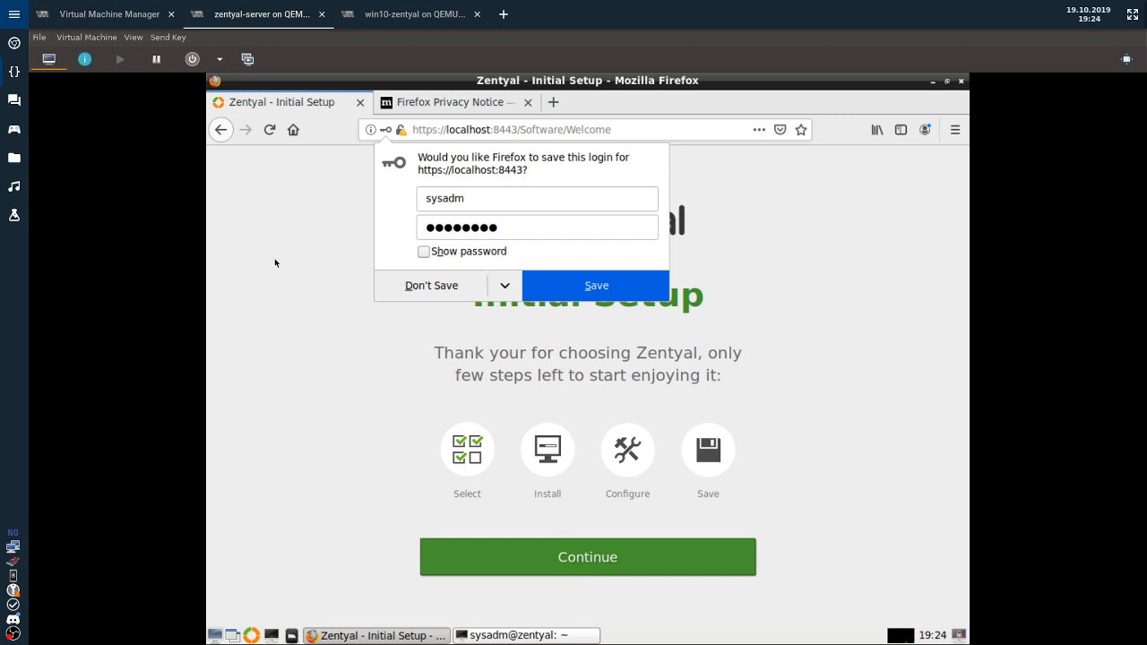
left_click(428, 286)
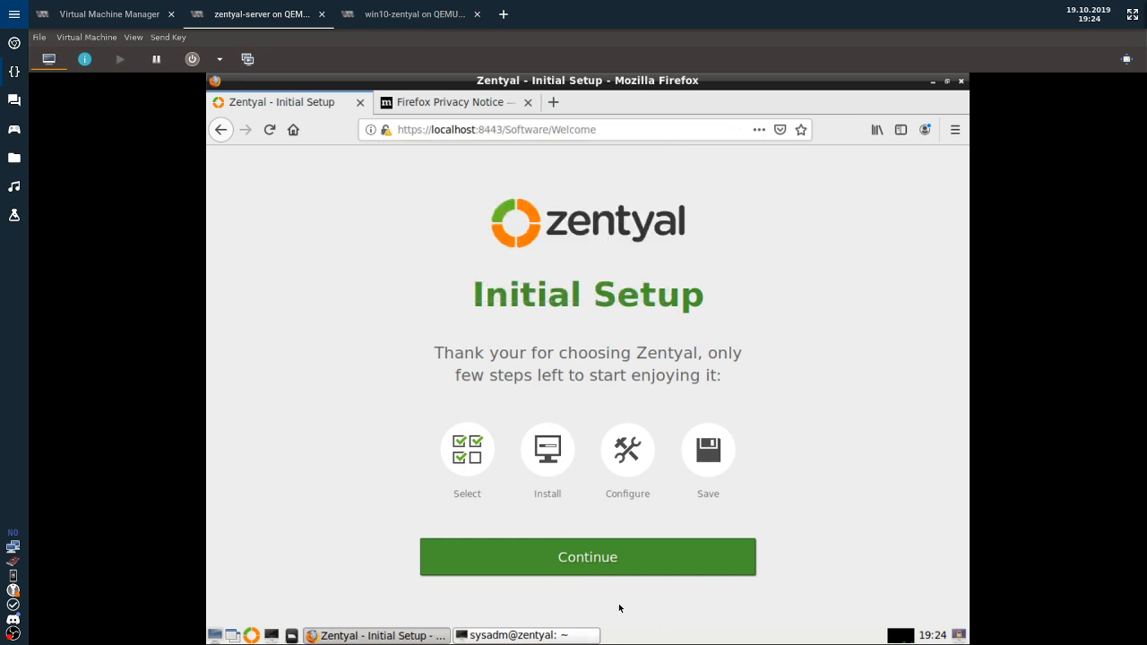
left_click(596, 557)
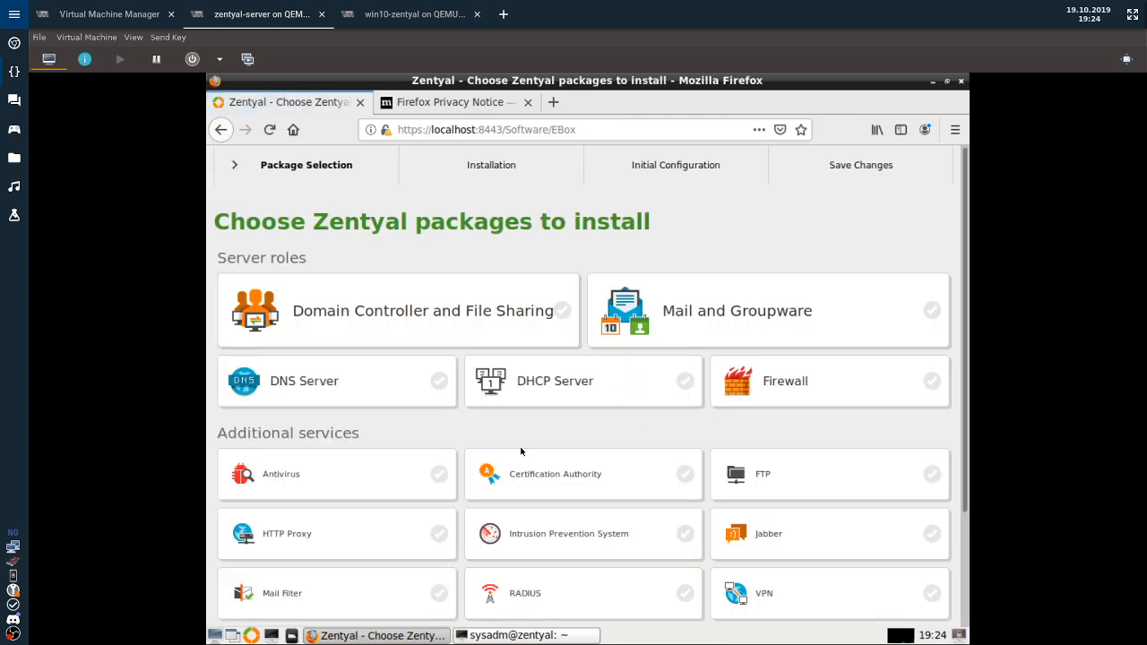
Select the Domain Controller and File Sharing role and start its installation.
scroll(533, 455, "down", 3)
scroll(582, 520, "up", 2)
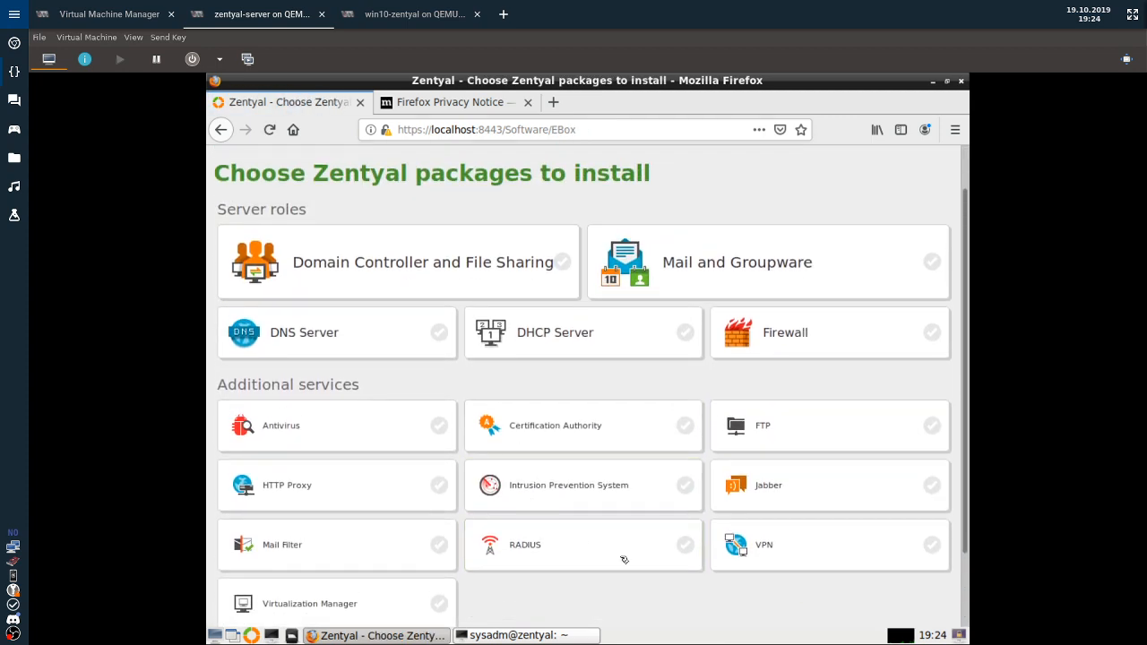
scroll(491, 472, "down", 1)
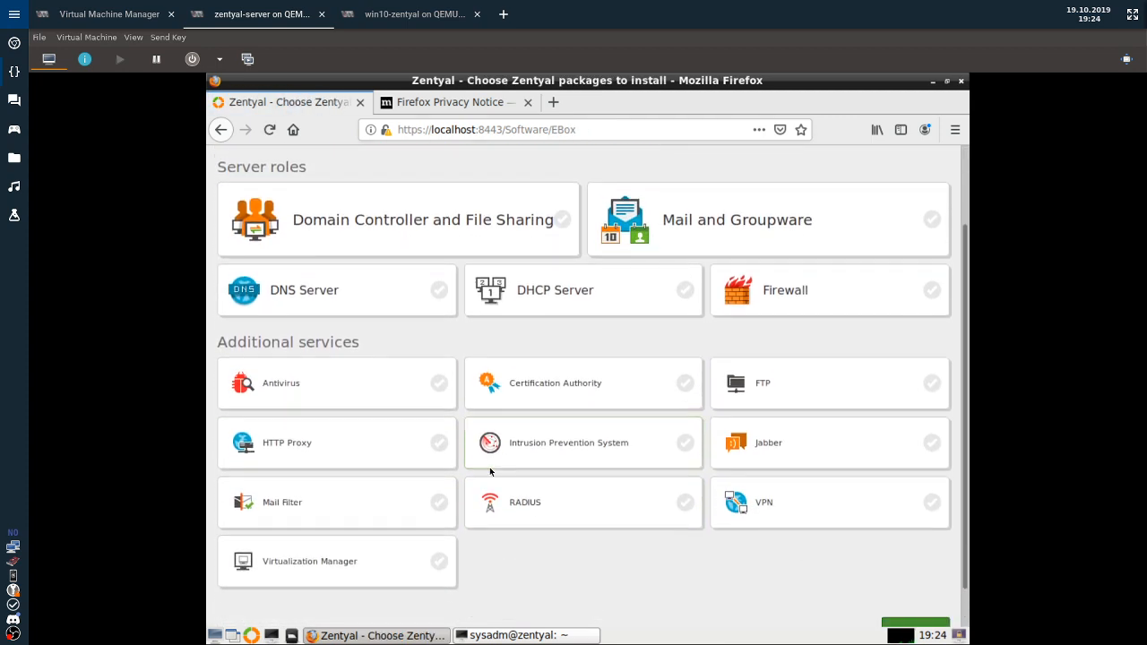
left_click(389, 215)
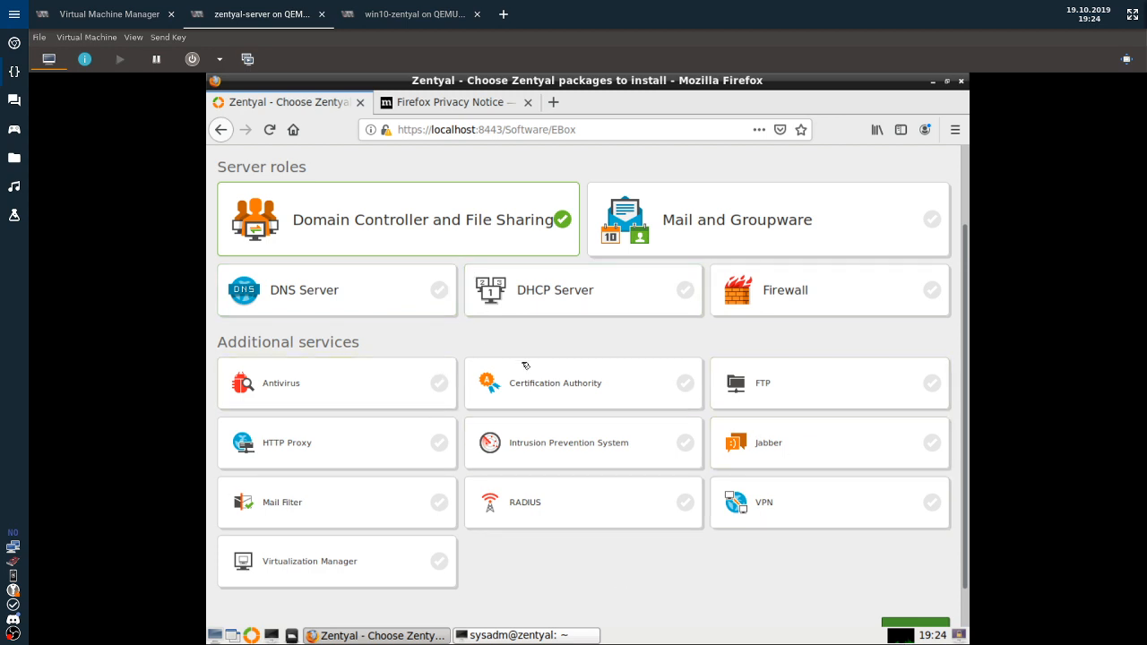
scroll(783, 568, "down", 1)
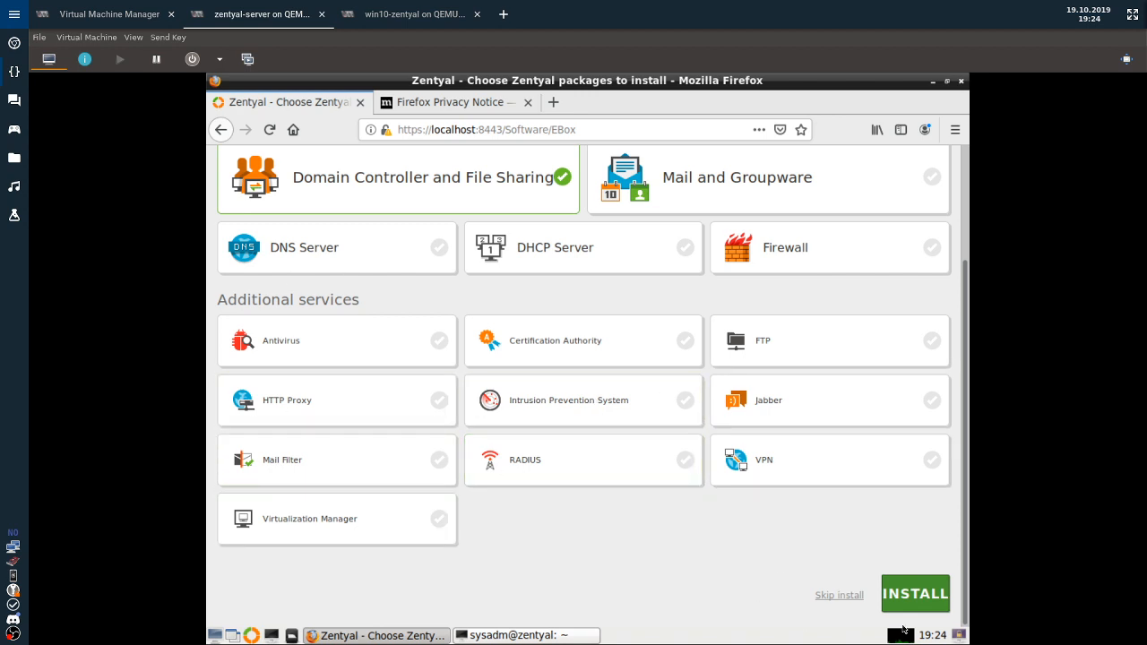
left_click(922, 595)
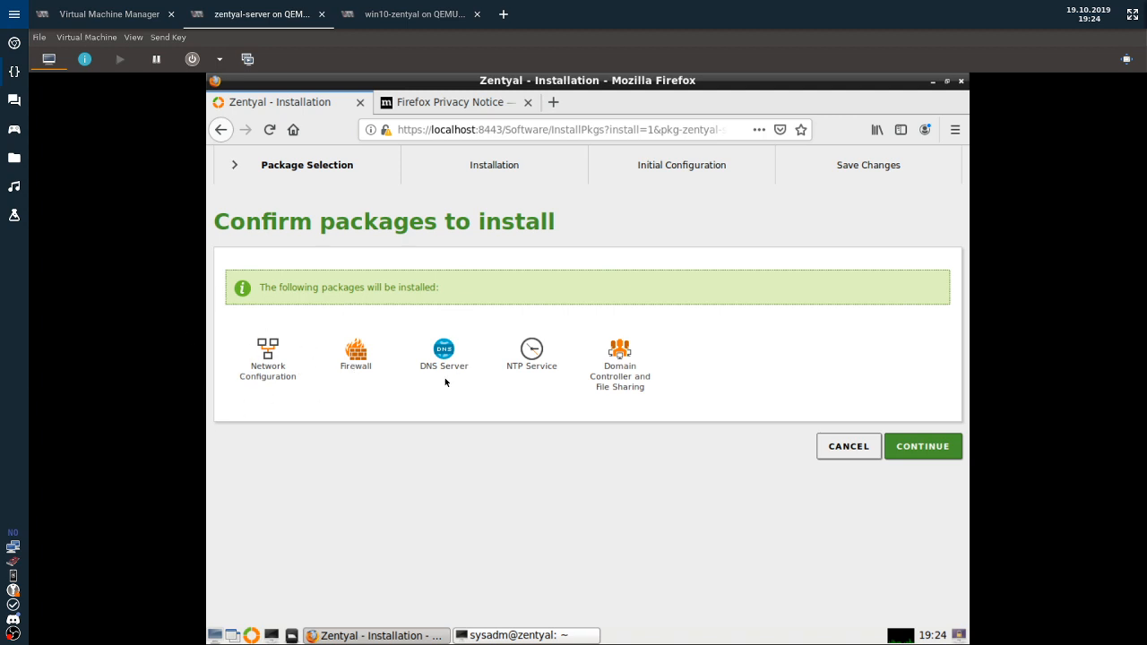
Review the five packages, including DNS Server, NTP Service and Domain Controller, and continue.
left_click_drag(421, 368, 480, 381)
left_click_drag(506, 368, 593, 375)
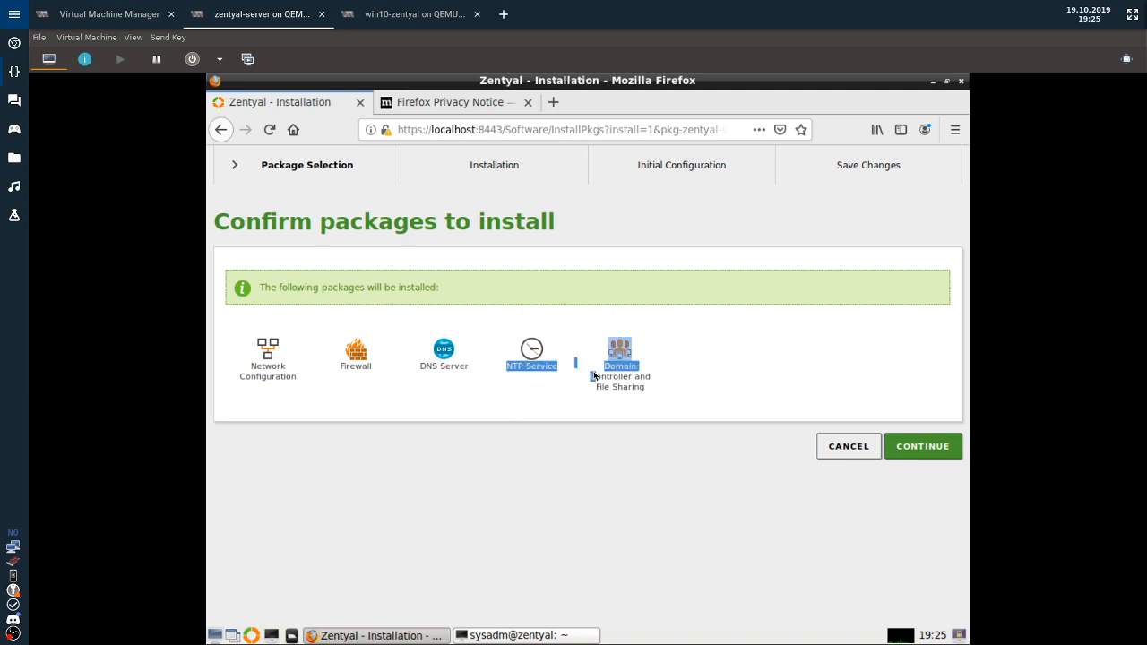
left_click(587, 385)
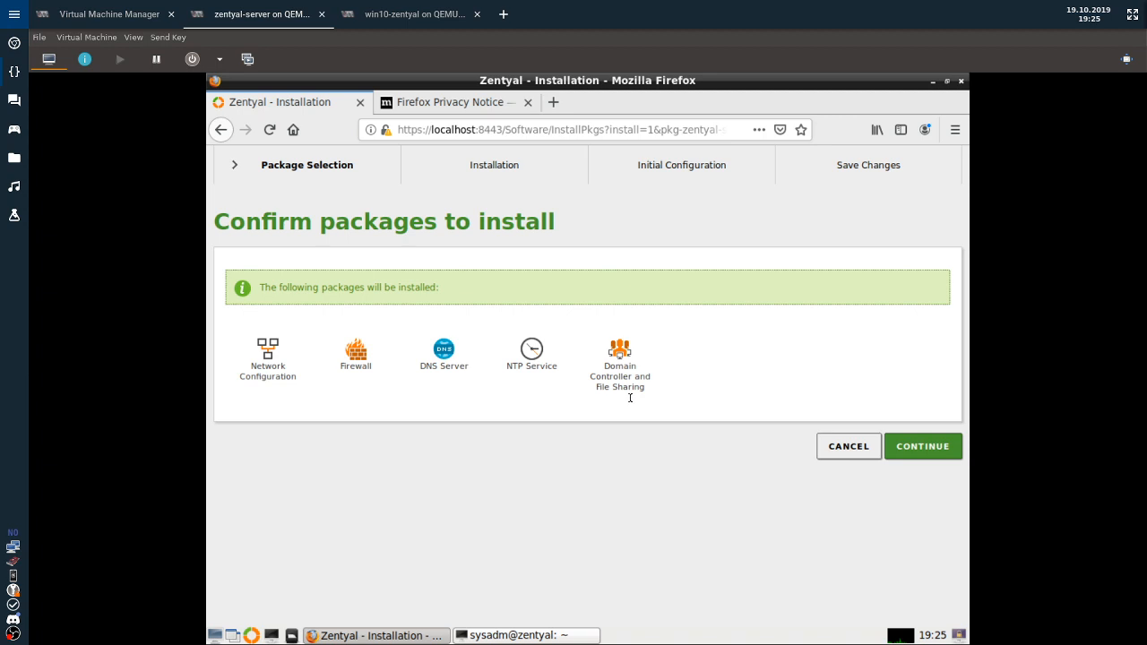
left_click(922, 448)
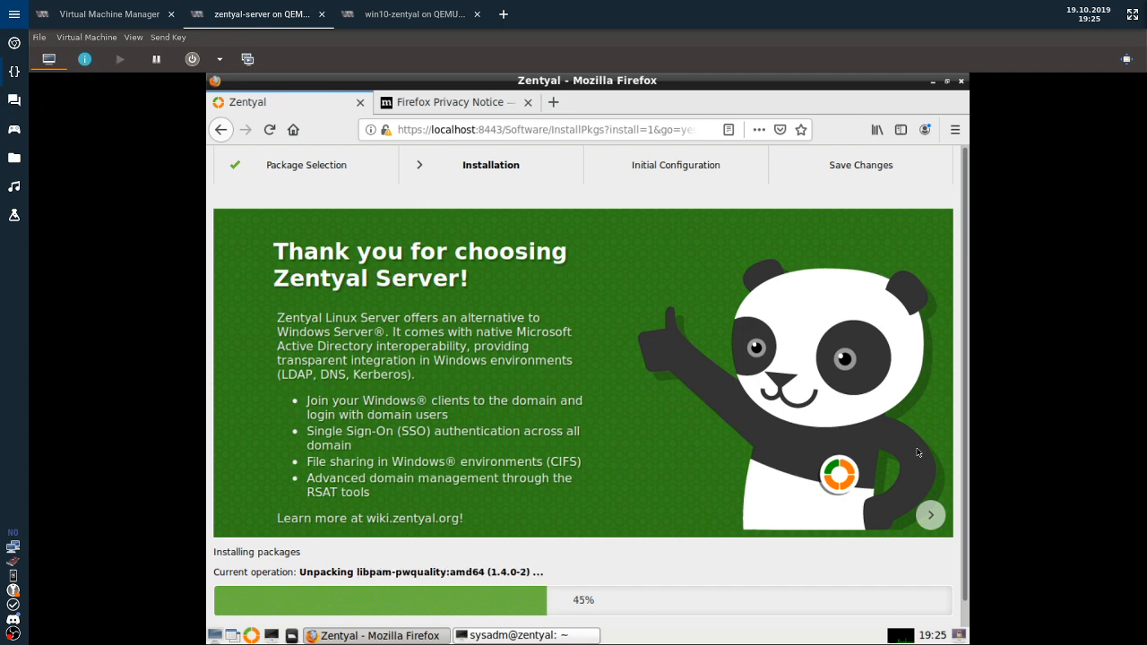
Bring the sysadm@zentyal ifconfig terminal to the front while the packages install.
left_click(568, 635)
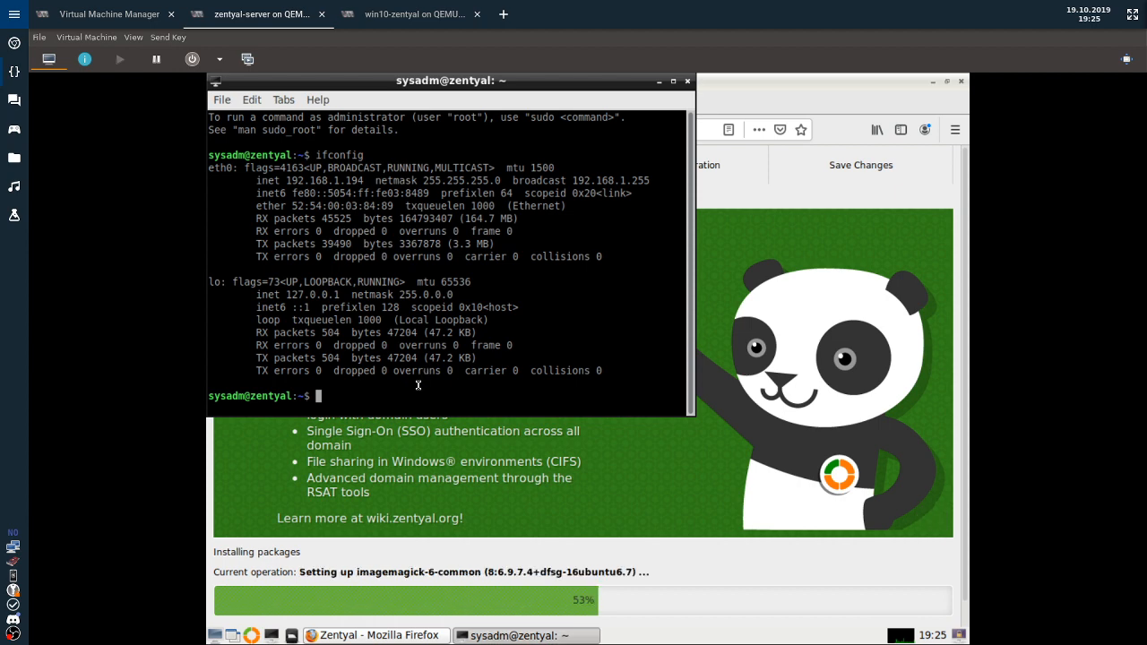
Enable interface eth1 with sudo ifconfig eth1 up, entering the admin password.
key("Up")
key("Home")
type("sudo")
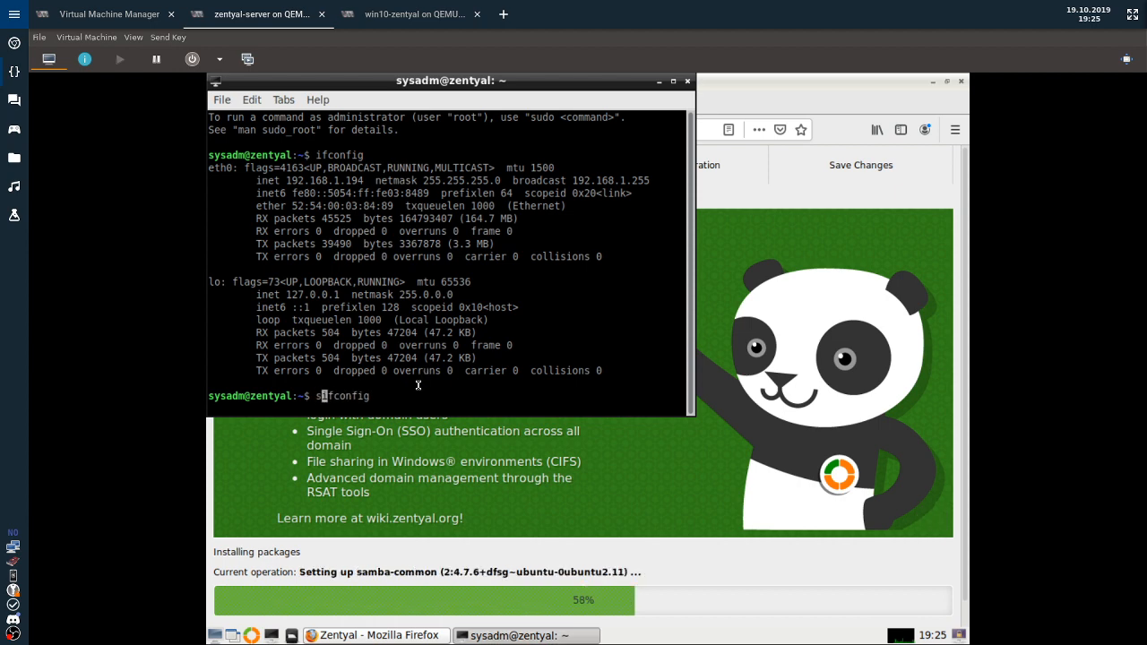
key("End")
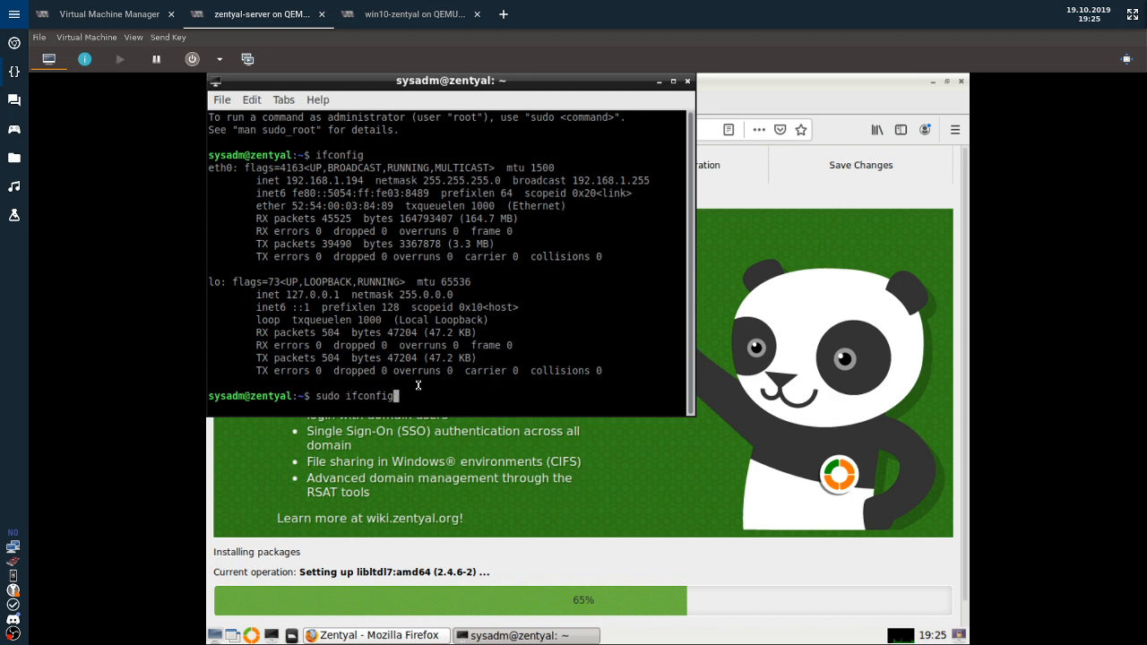
type("eth1 up")
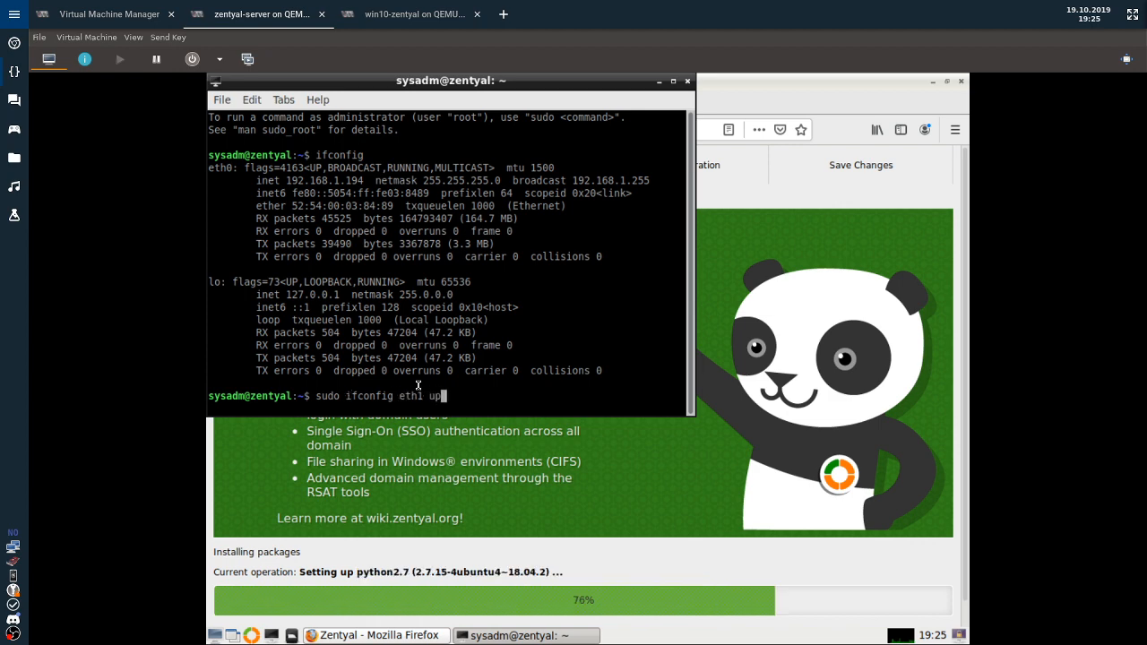
key("Return")
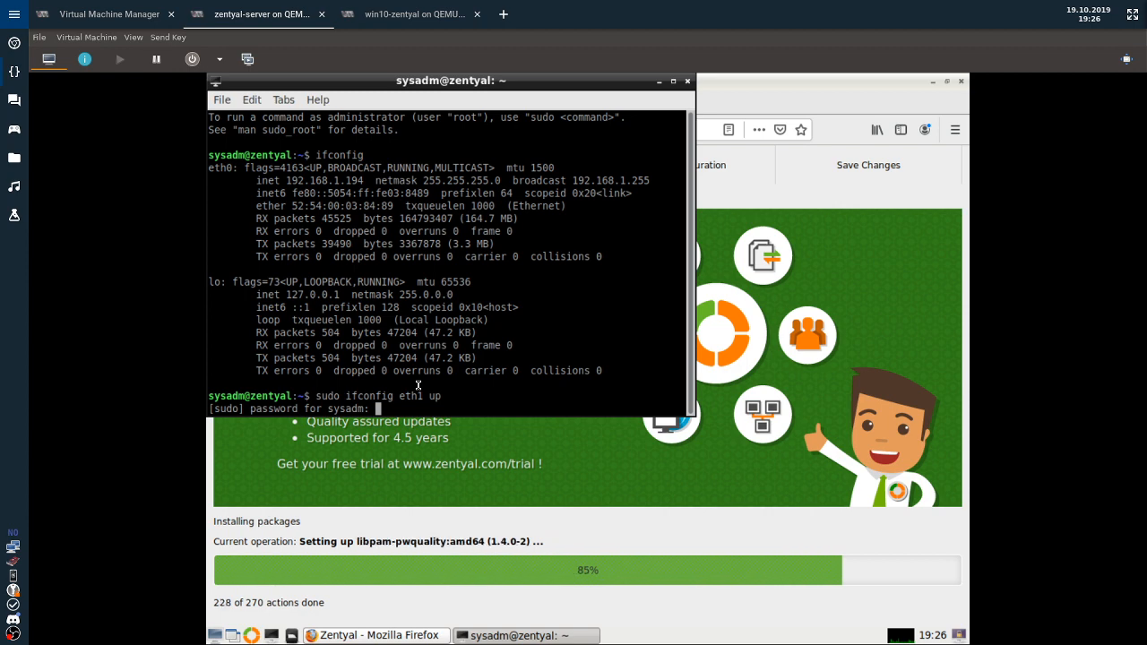
key("Return")
List interfaces with ifconfig to confirm eth1 appears beside eth0 and lo, then move the terminal aside.
type("ifconfig")
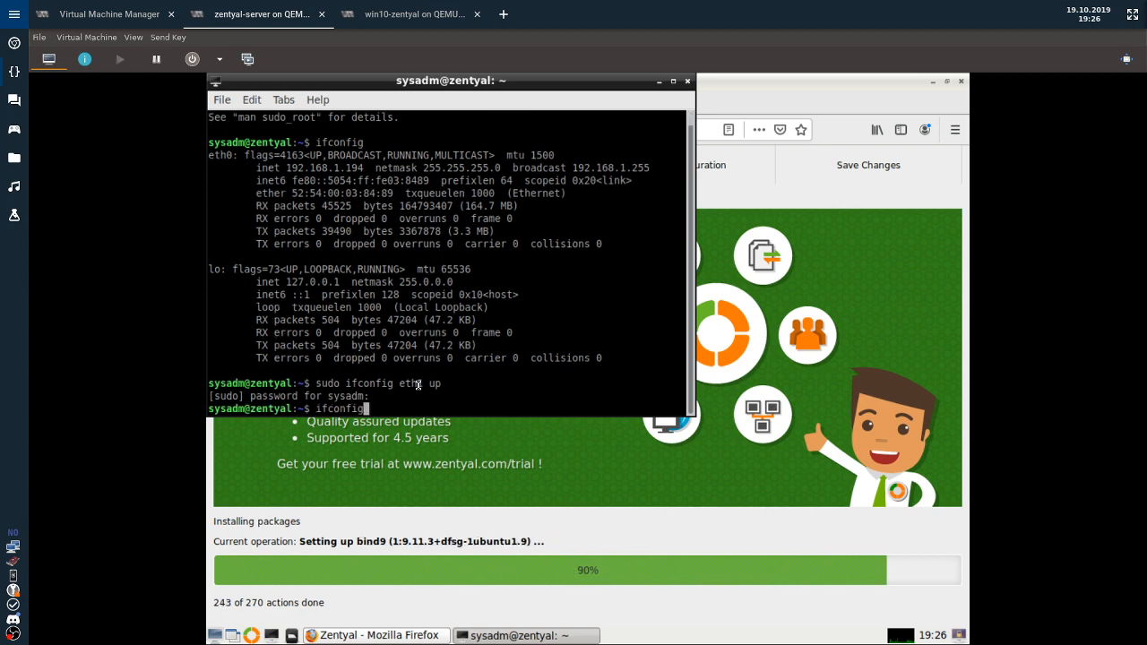
key("Return")
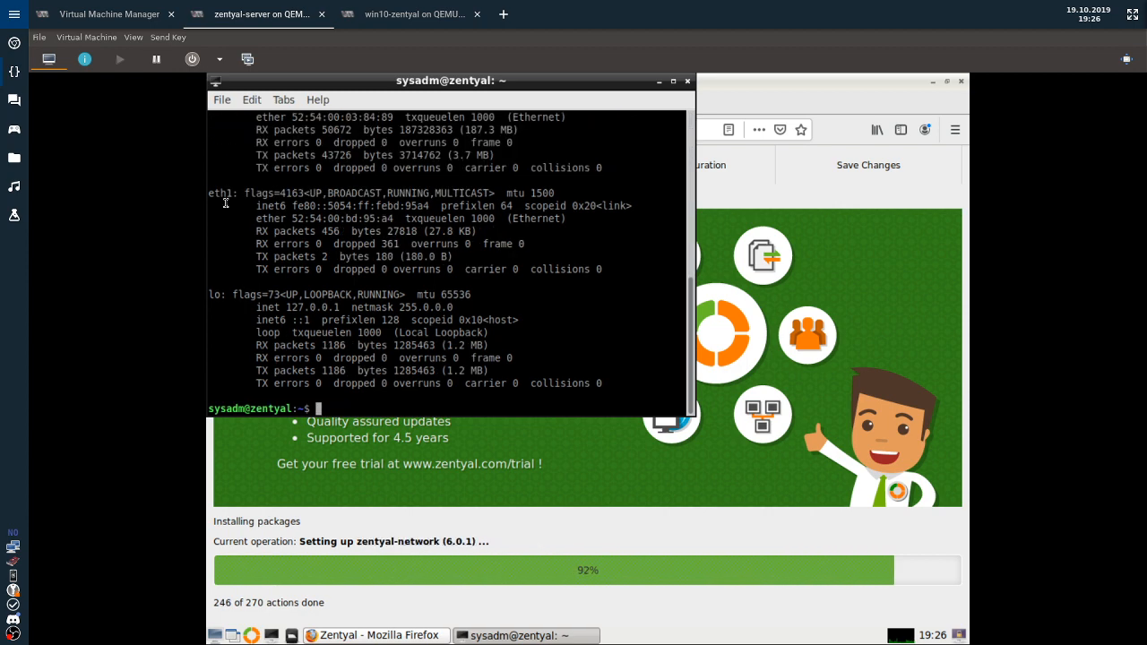
left_click_drag(214, 196, 230, 195)
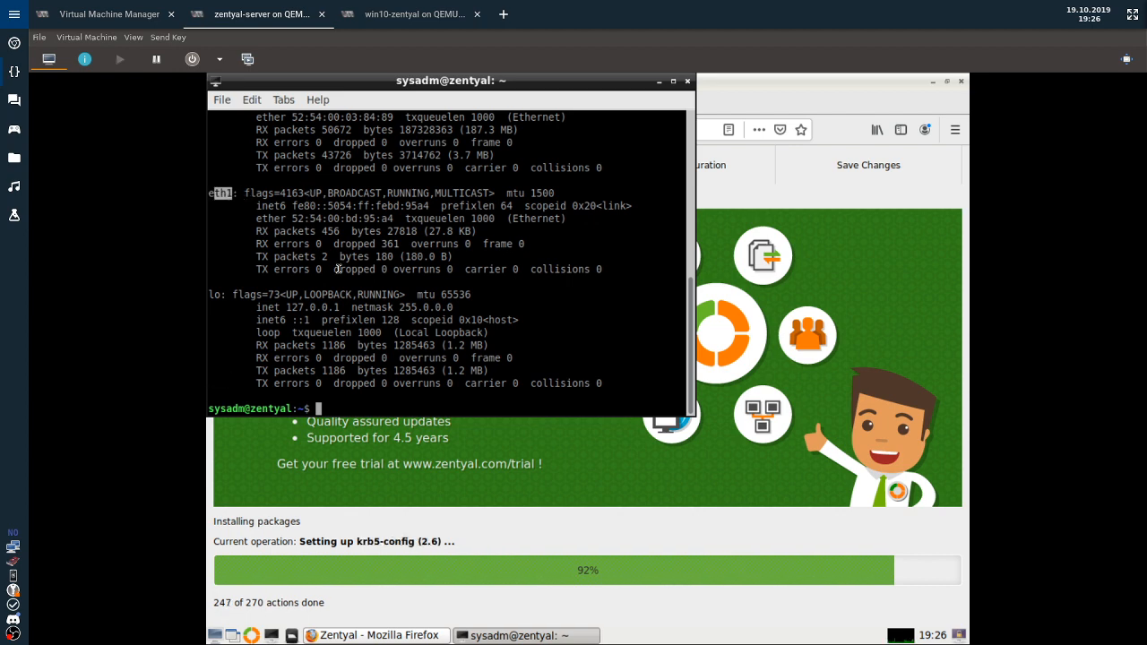
scroll(343, 268, "up", 4)
scroll(344, 269, "down", 1)
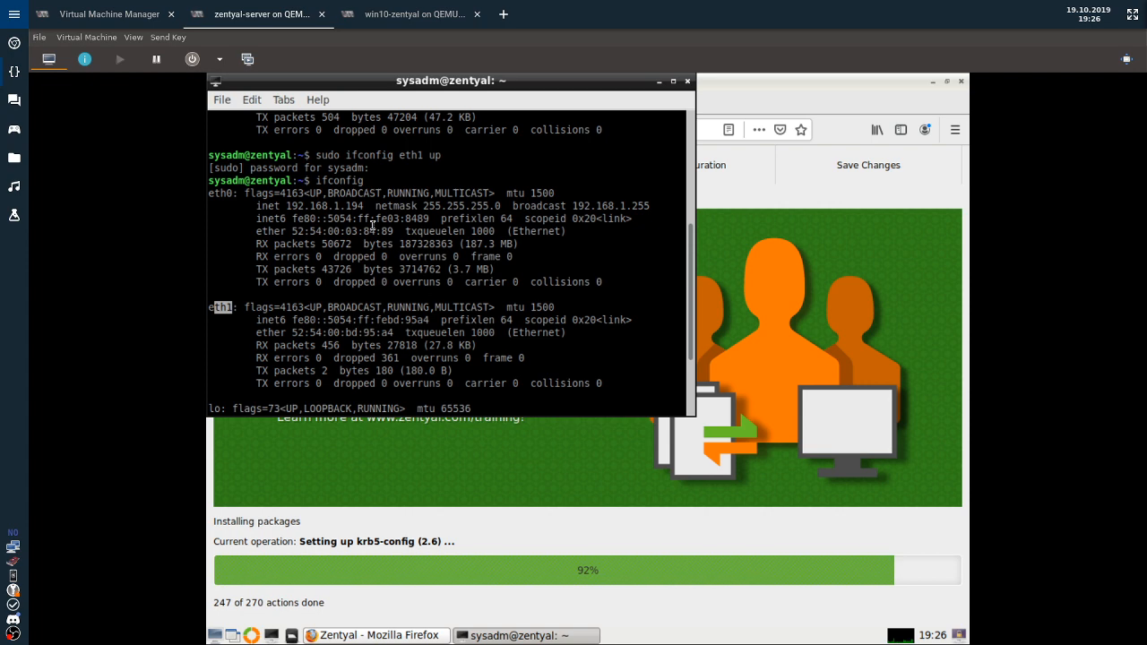
left_click_drag(286, 206, 358, 206)
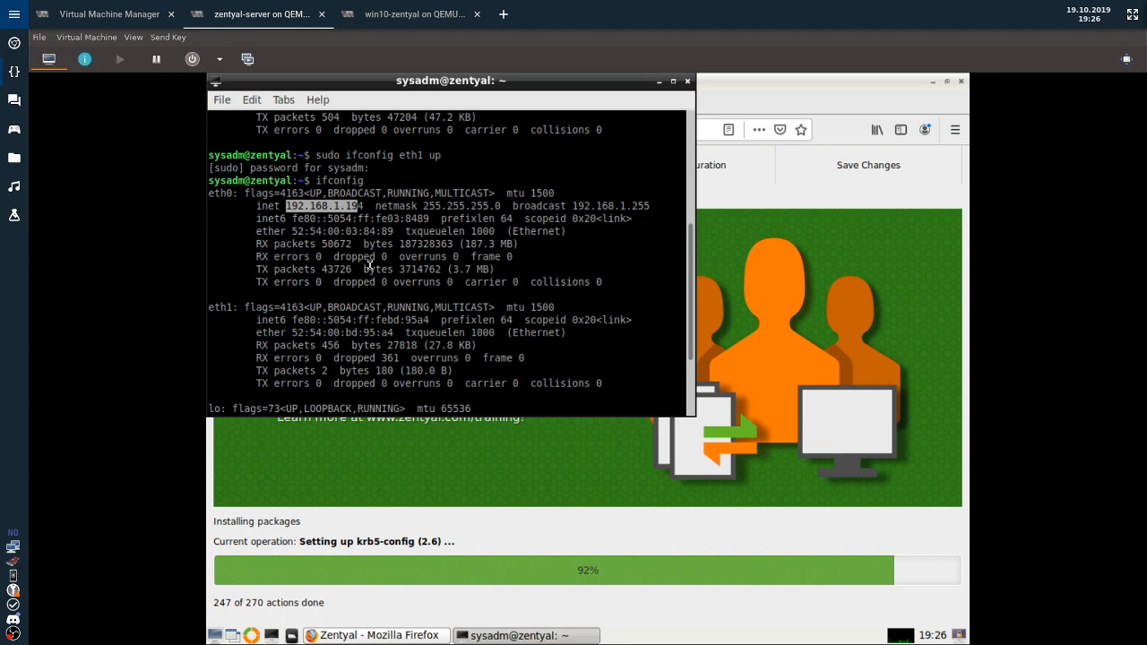
scroll(546, 328, "down", 3)
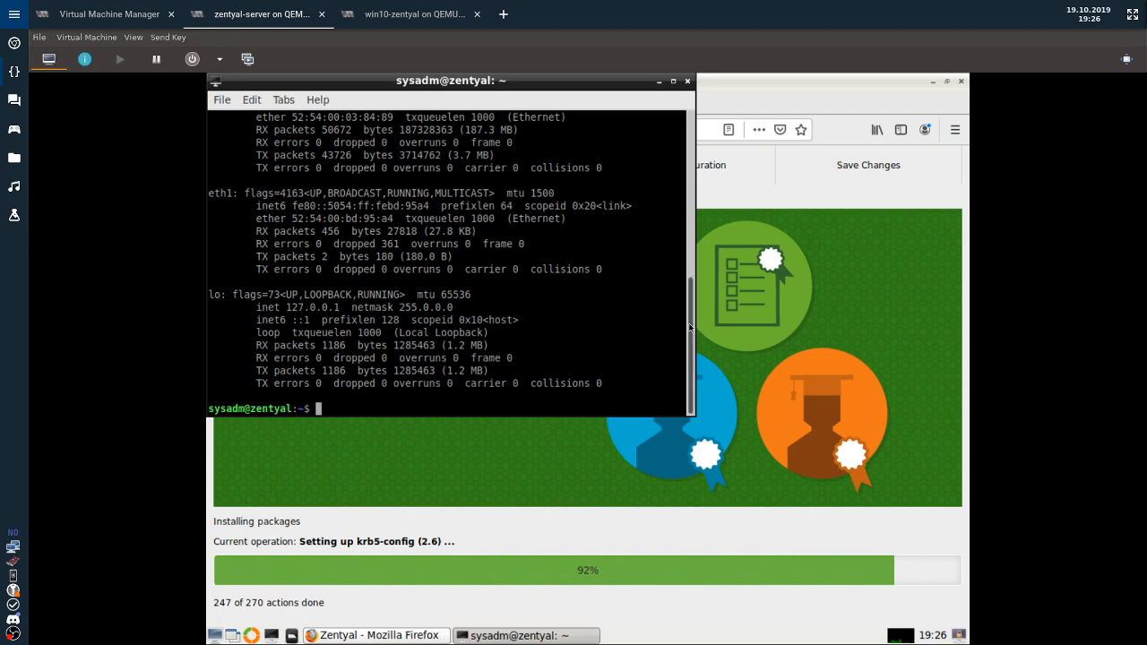
scroll(690, 328, "up", 5)
scroll(690, 327, "down", 5)
left_click_drag(549, 80, 604, 143)
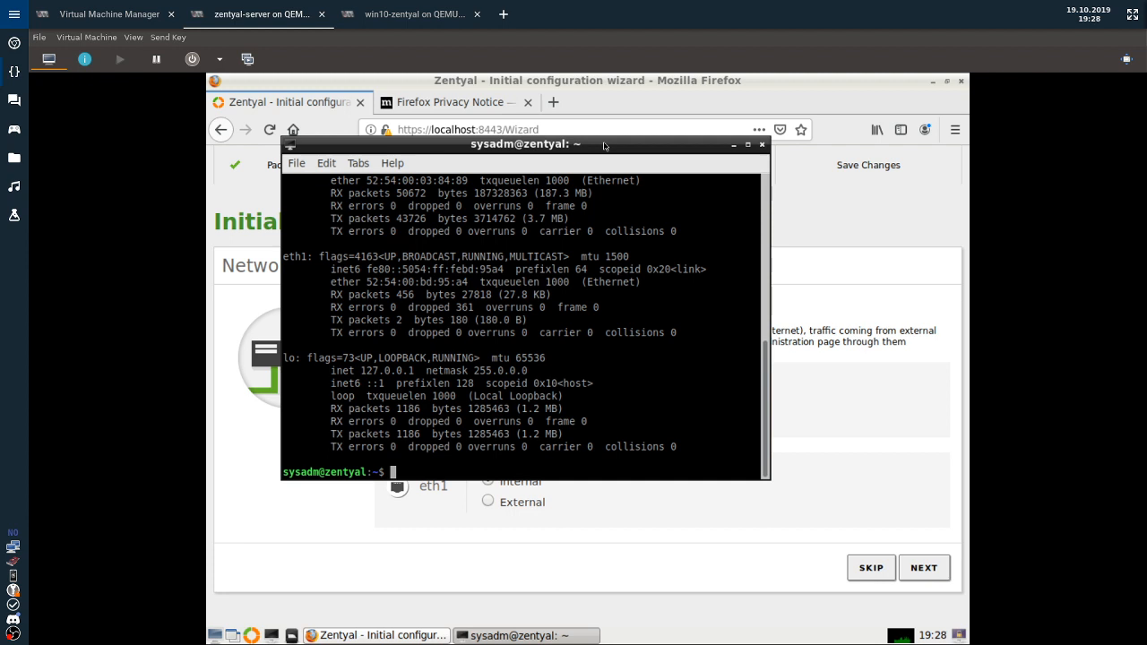
Leave both eth0 and eth1 set to Internal and continue the Zentyal wizard.
left_click(663, 580)
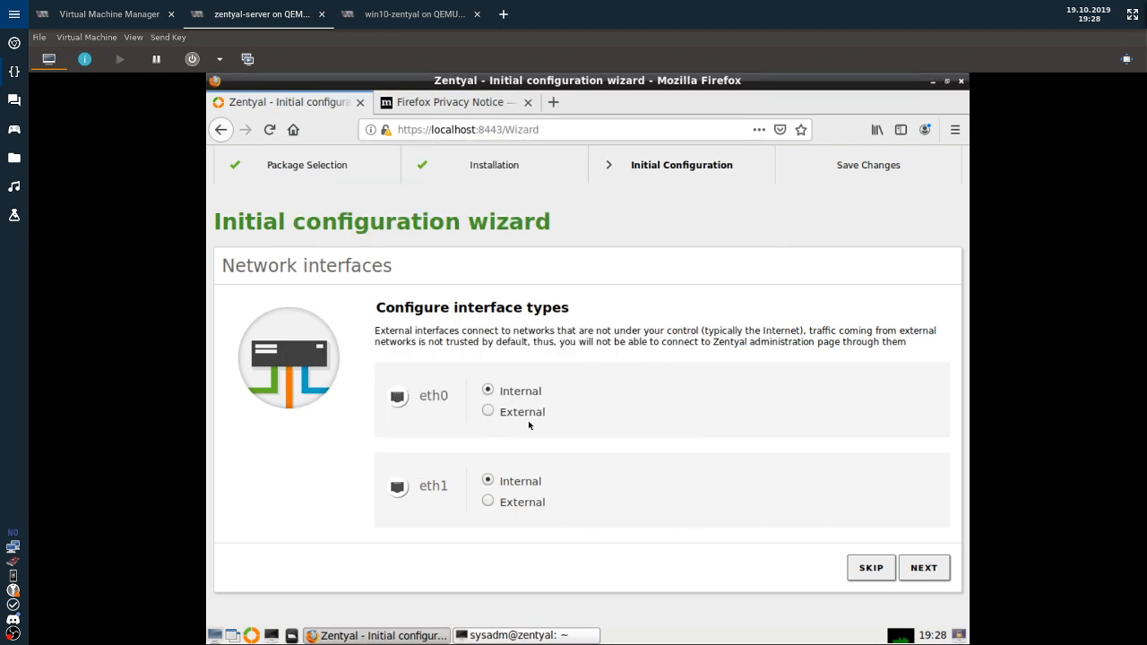
double_click(433, 396)
double_click(421, 485)
left_click(605, 498)
left_click(487, 412)
left_click(488, 391)
left_click(918, 574)
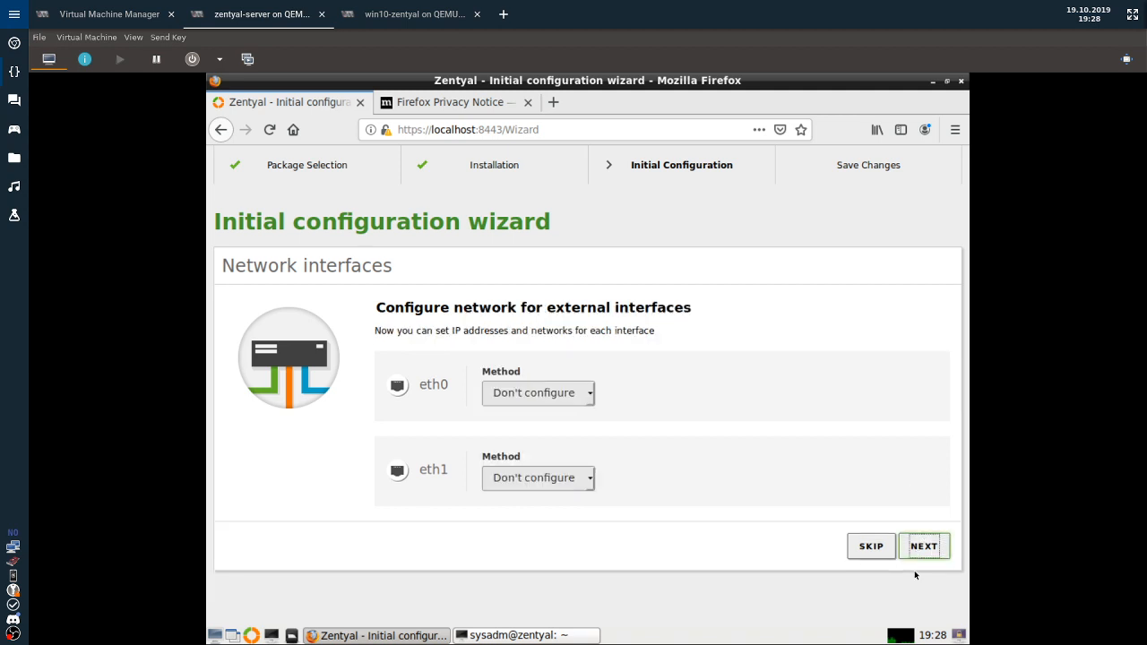
Set eth1's configuration method to DHCP and eth0's to Static.
left_click(548, 392)
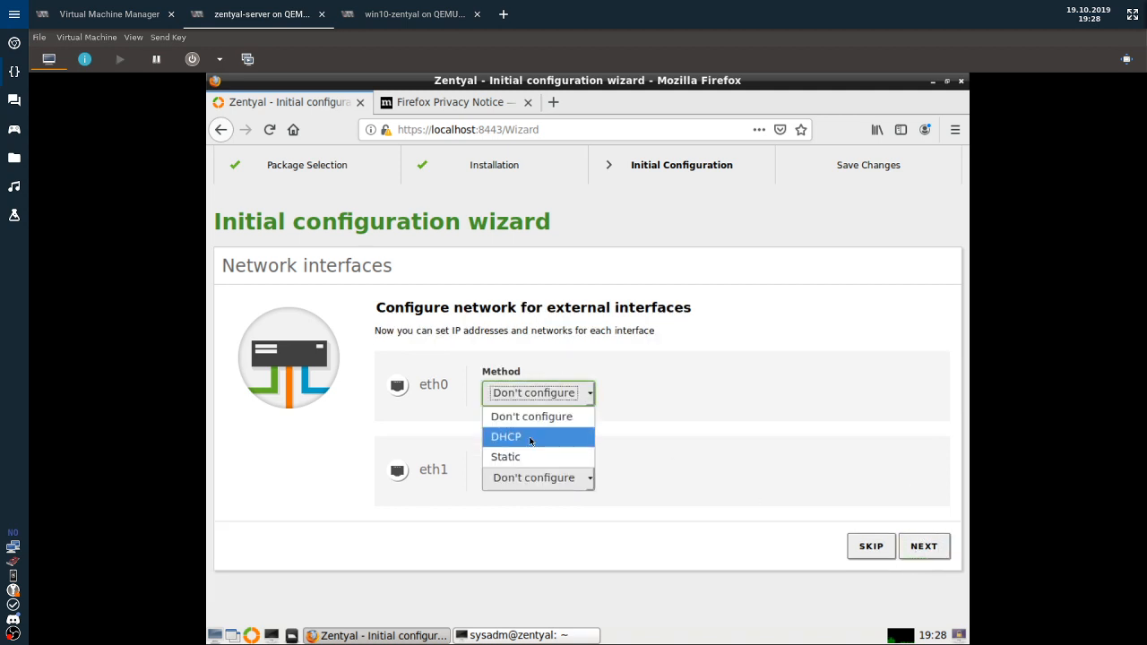
left_click(533, 438)
left_click(545, 478)
left_click(509, 523)
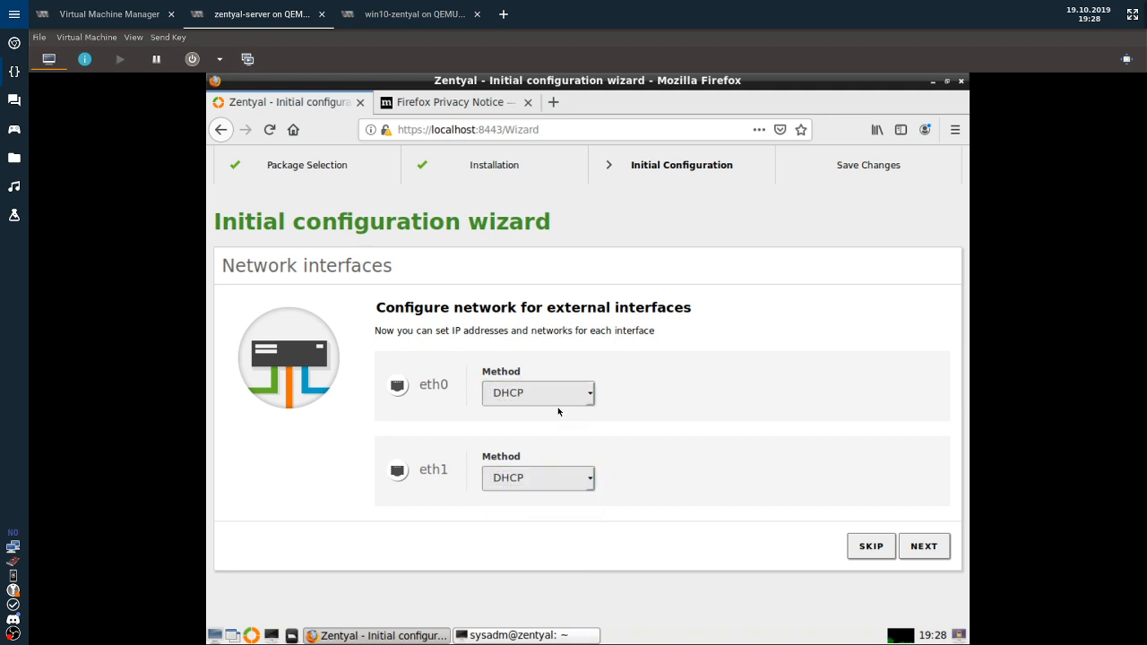
left_click(558, 392)
left_click(527, 455)
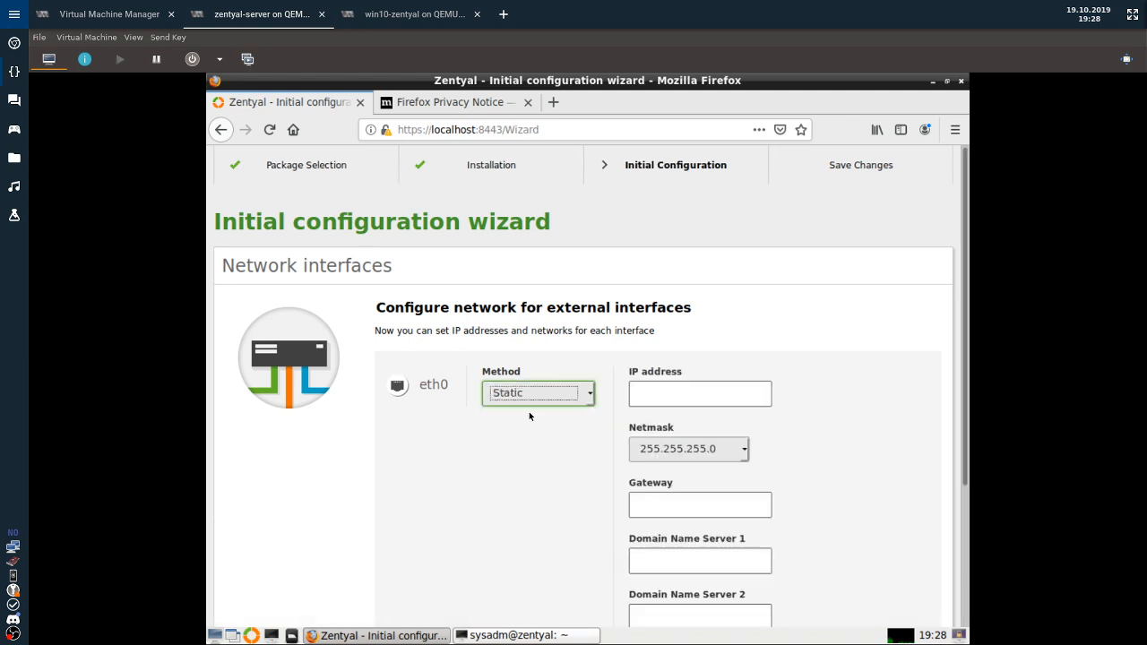
Give eth0 IP 192.168.1.99, gateway 192.168.1.1 and DNS 192.168.1.240, then continue.
left_click(657, 392)
type("192")
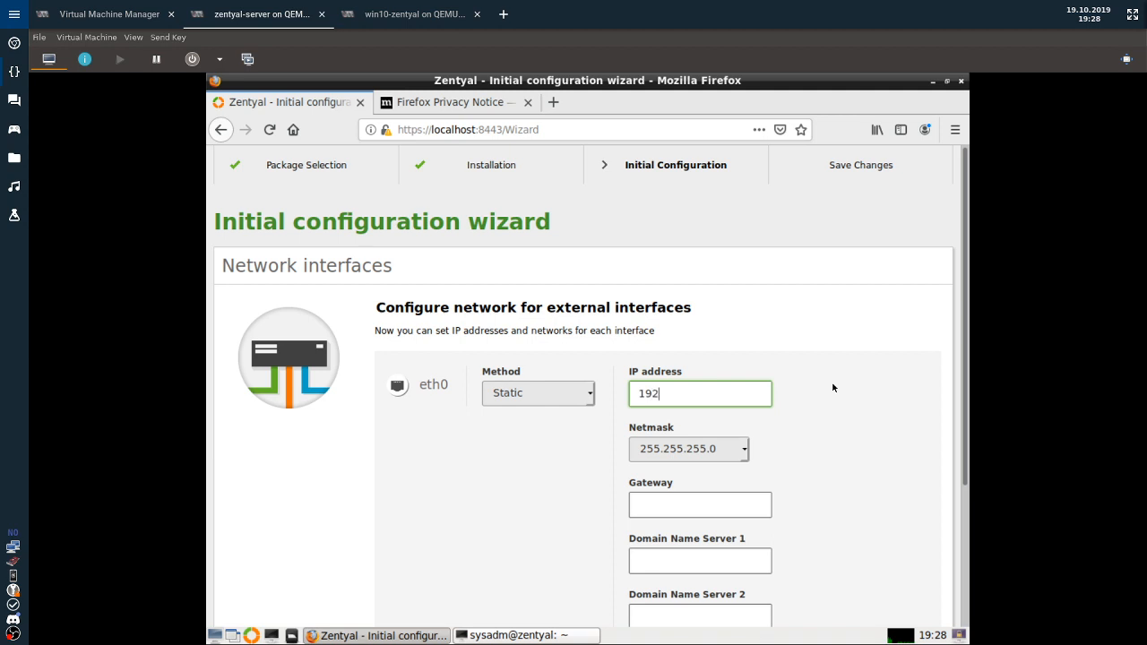
type(".168.1.99")
left_click(683, 505)
type("17")
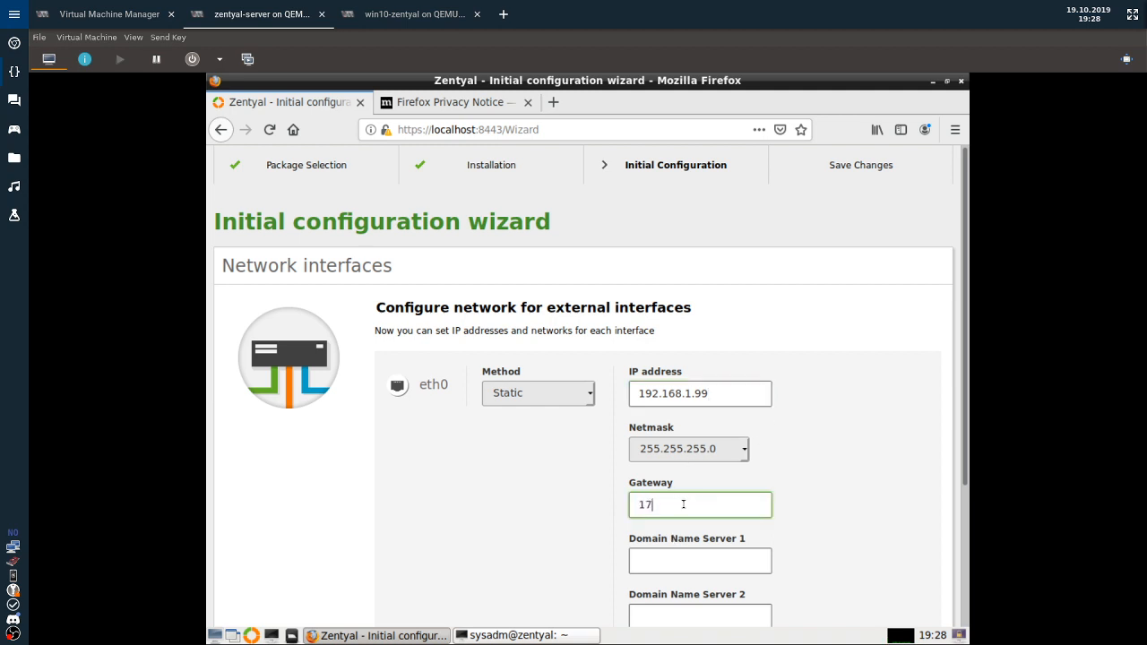
key("BackSpace")
type("92")
type(".168.1.")
type("1")
key("Tab")
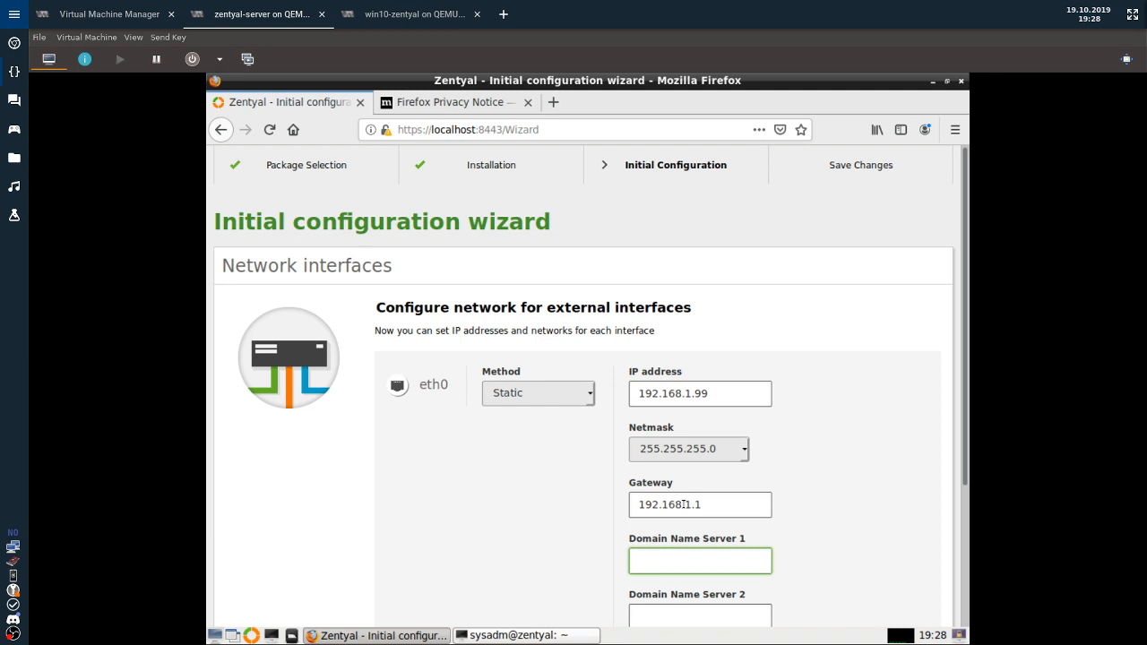
type("192.168.1.240")
scroll(501, 494, "down", 3)
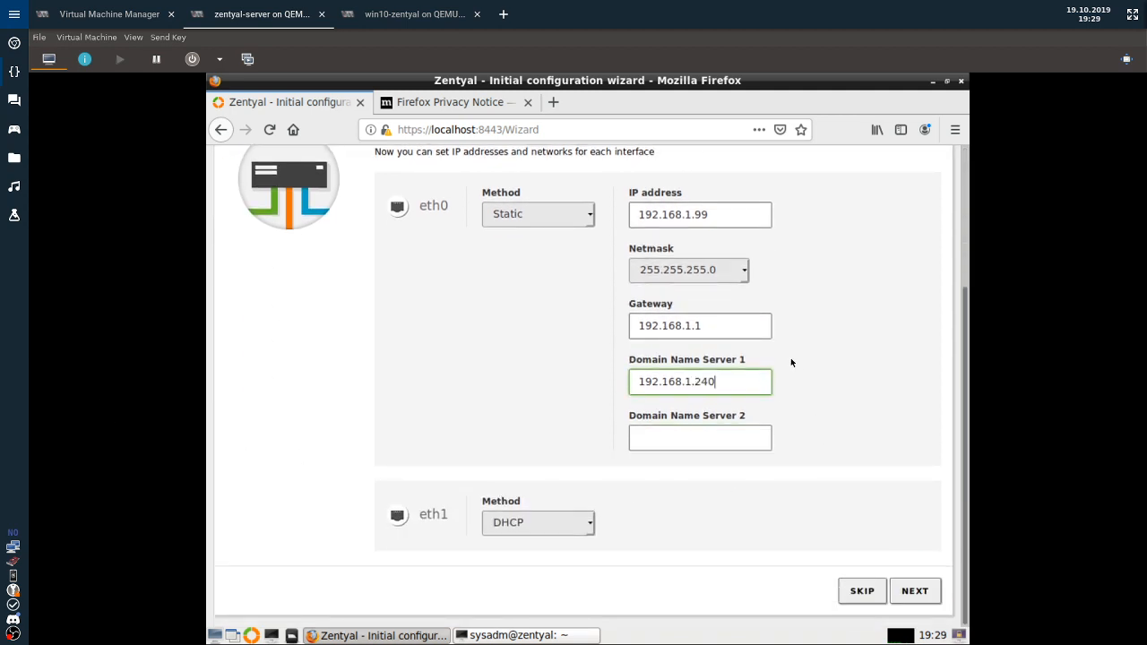
left_click(914, 592)
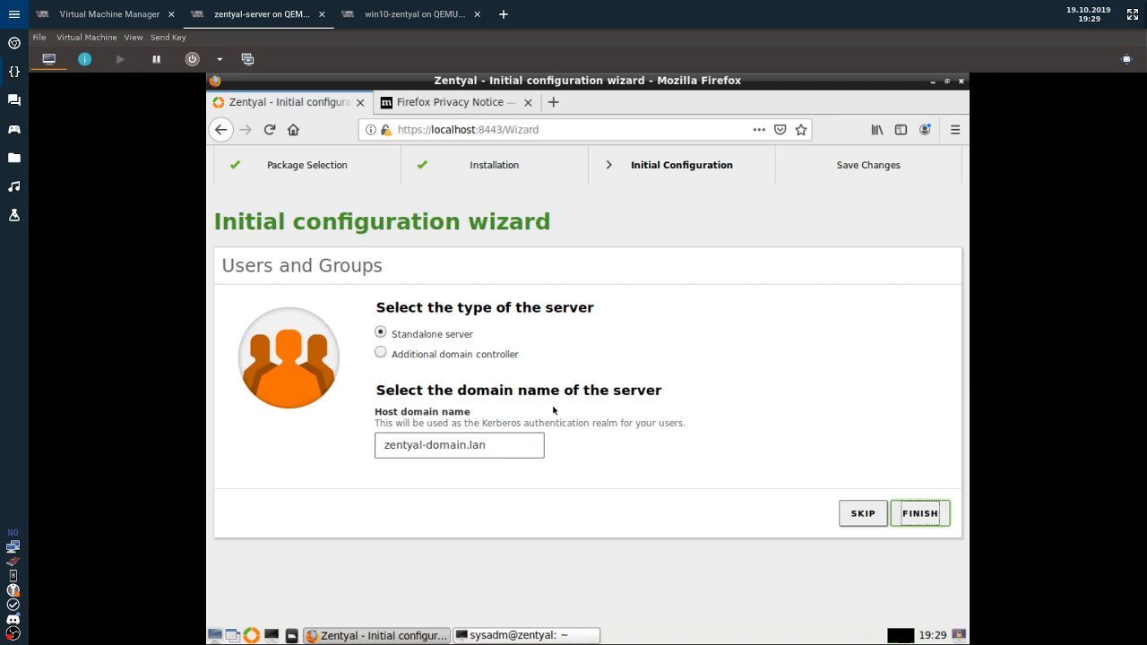
Keep Standalone server and change the host domain name to mycompany.local.
left_click(411, 357)
left_click(424, 334)
left_click_drag(467, 446, 243, 386)
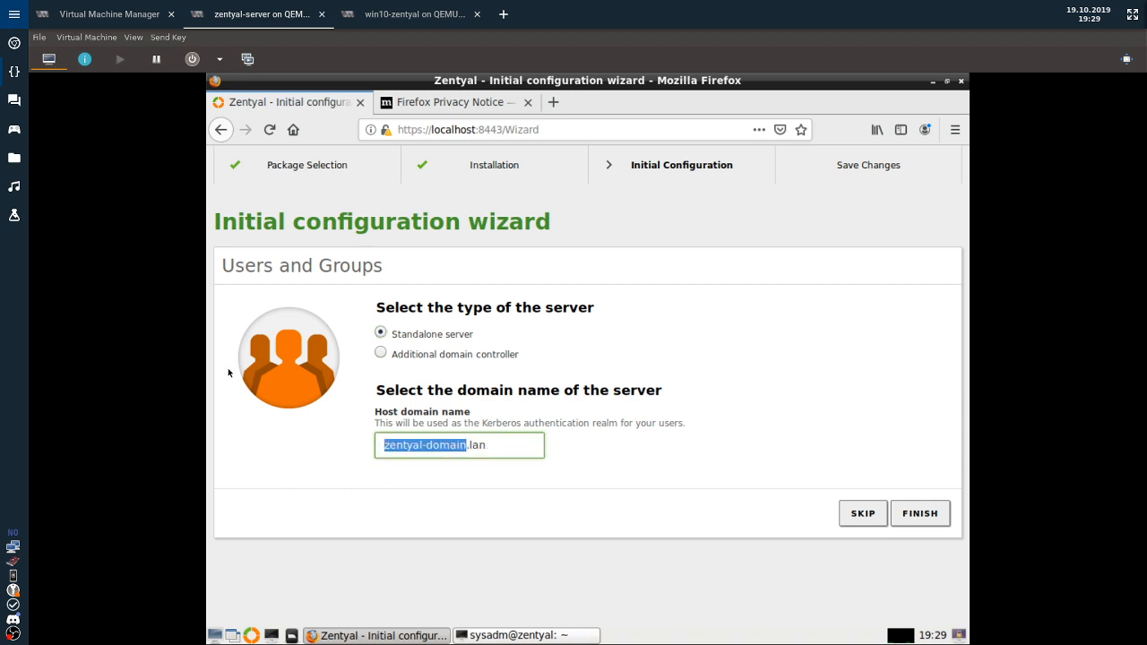
type("myco")
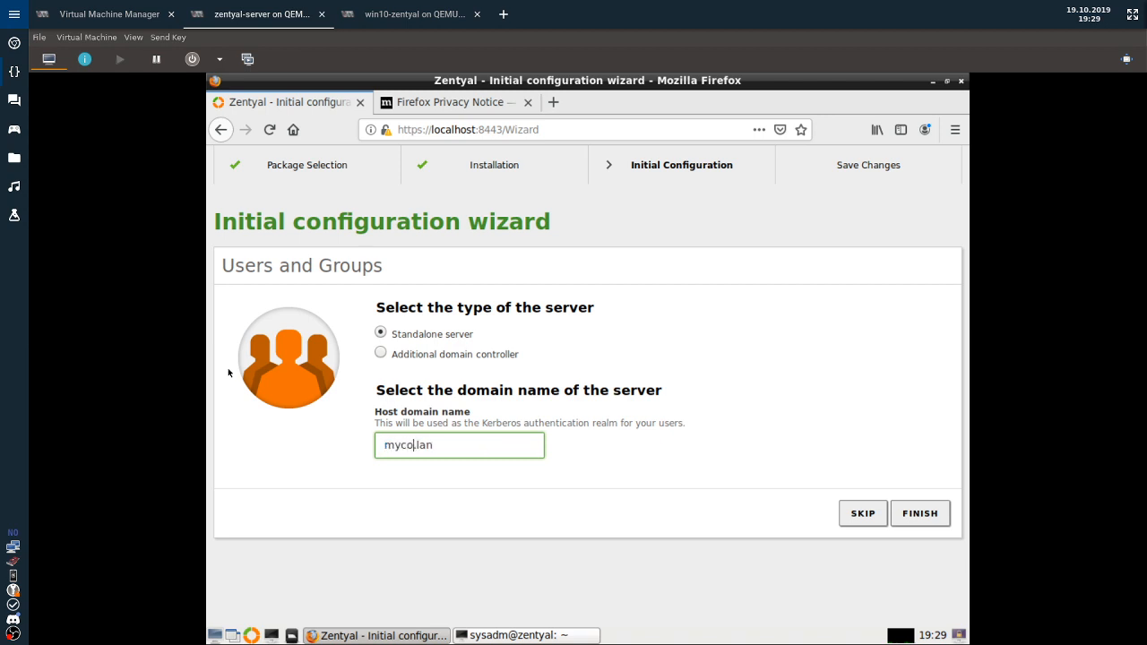
key("BackSpace")
key("BackSpace")
type("company")
key("Right")
key("Delete")
key("Delete")
key("Delete")
type("local")
Finish the wizard and accept the server host name change.
key("Left")
key("Left")
key("shift+Home")
key("Right")
key("shift+End")
left_click(922, 514)
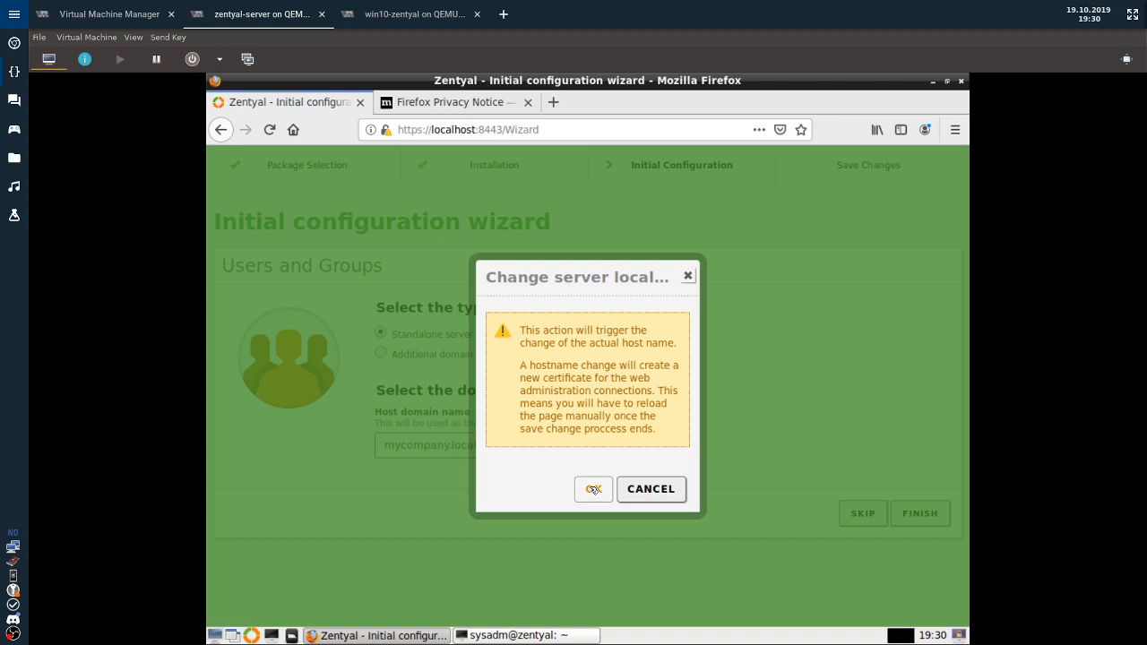
left_click(593, 488)
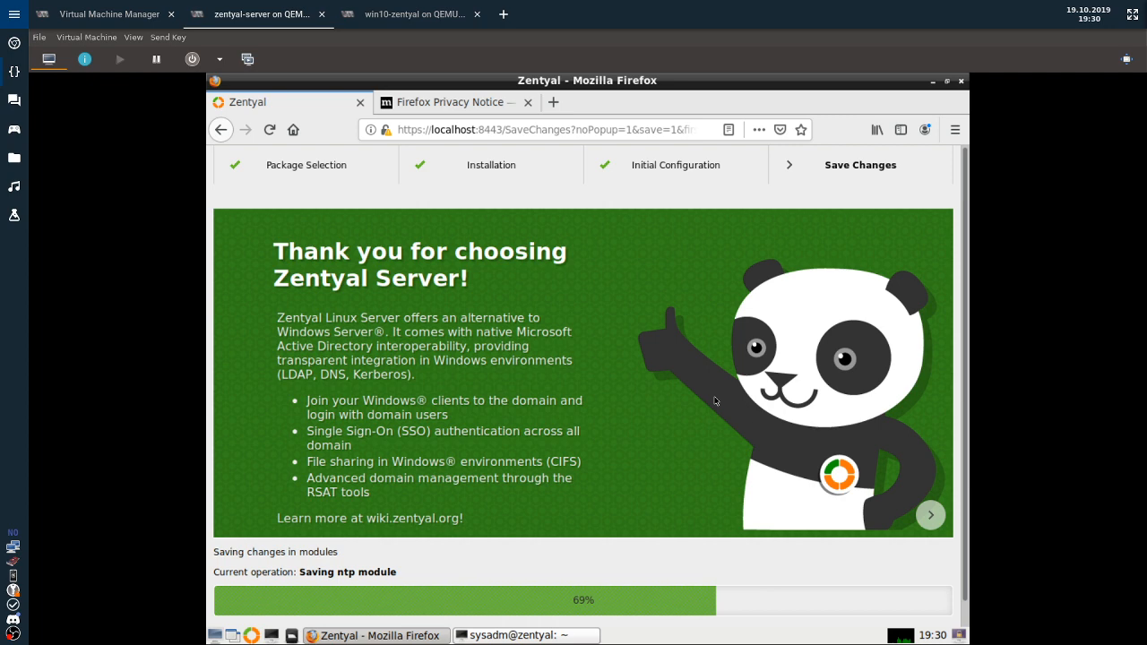
Rerun ifconfig in the server terminal to check addresses, then go to the Zentyal dashboard.
left_click(524, 636)
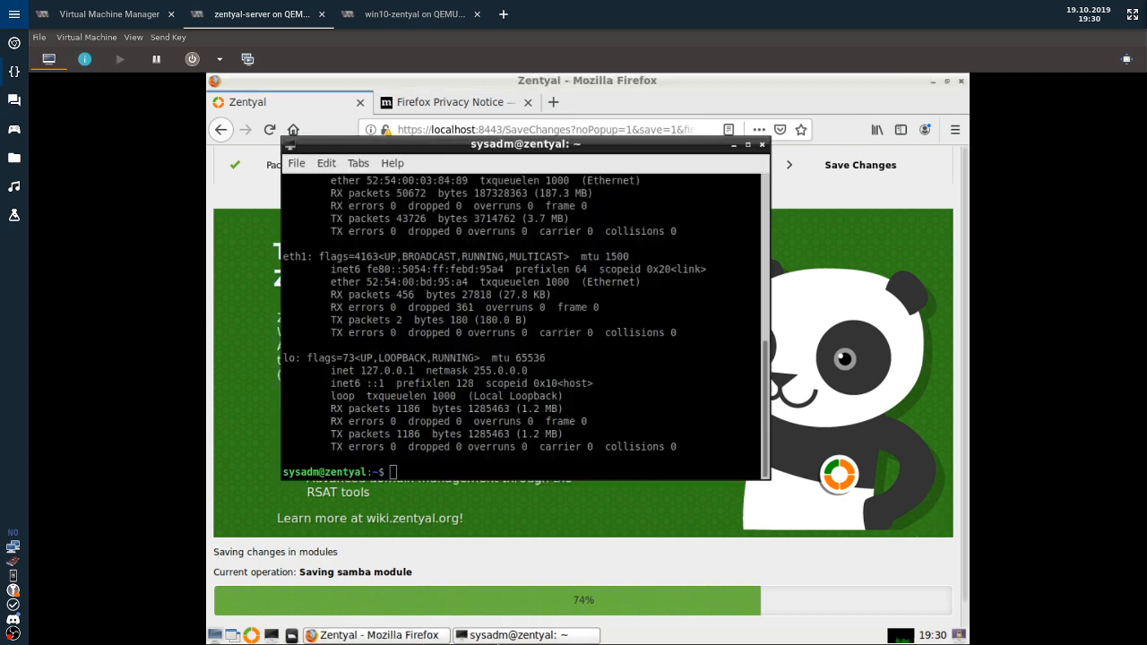
key("Up")
key("Return")
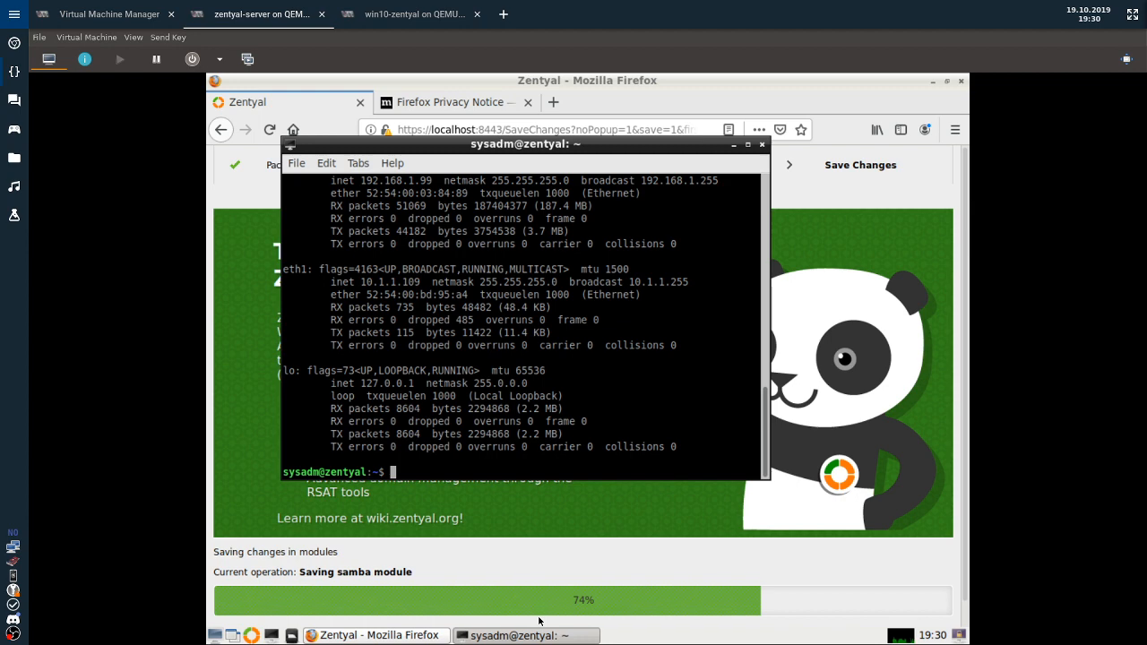
left_click(722, 484)
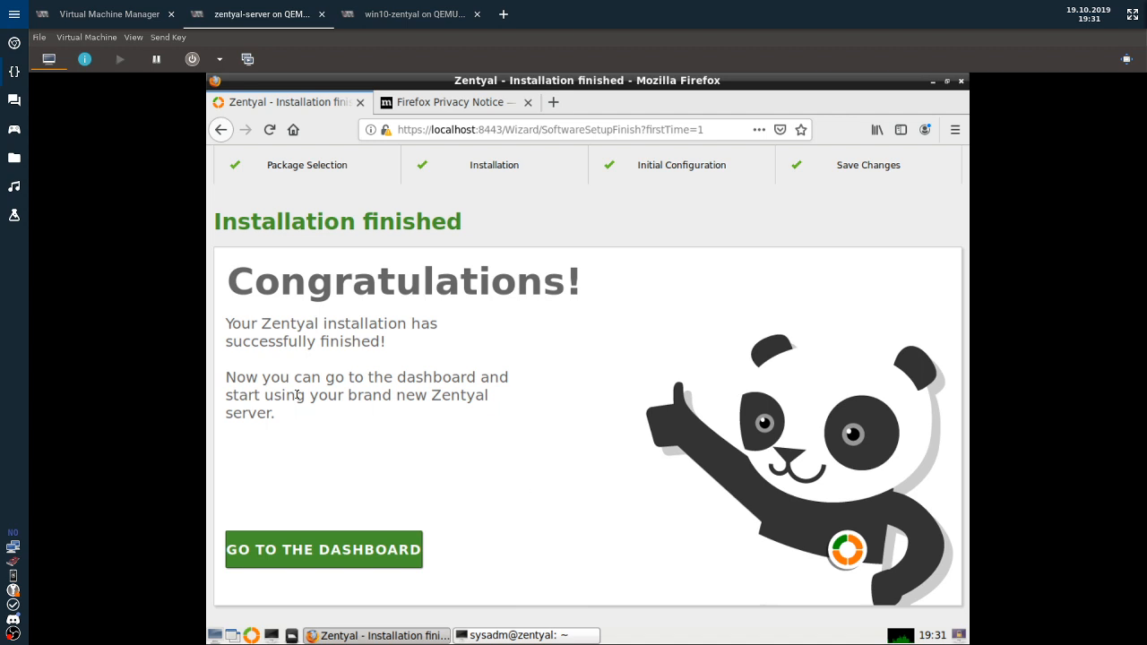
left_click(272, 562)
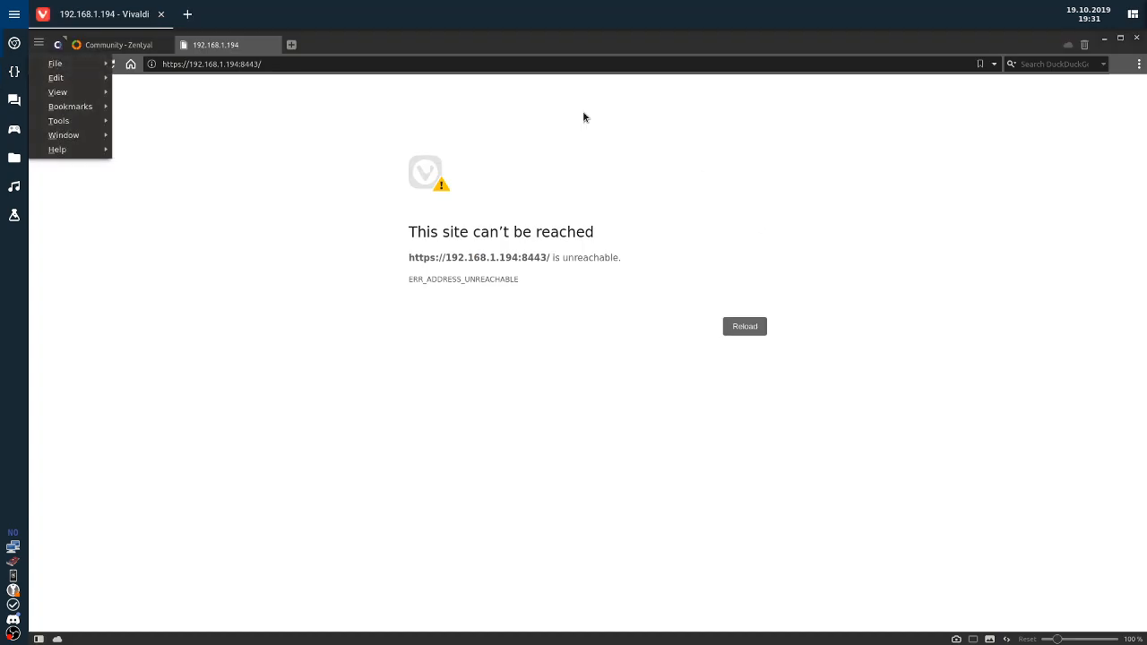
left_click(249, 64)
left_click(197, 64)
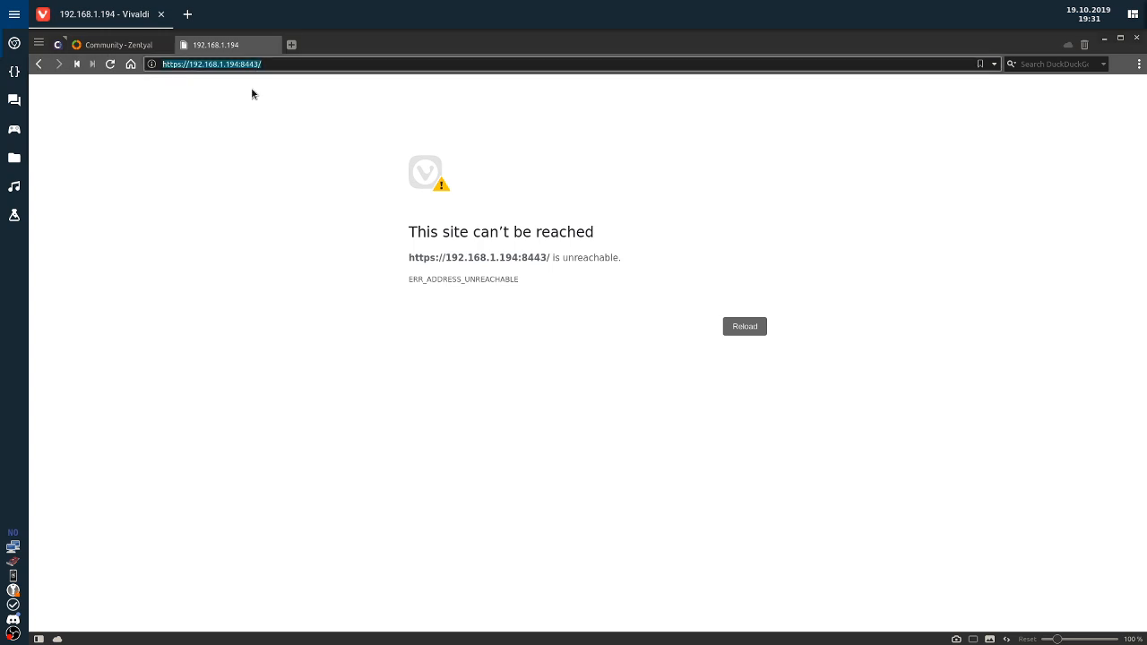
key("End")
key("BackSpace")
key("BackSpace")
key("BackSpace")
key("BackSpace")
key("BackSpace")
key("BackSpace")
key("BackSpace")
key("BackSpace")
key("BackSpace")
key("BackSpace")
key("BackSpace")
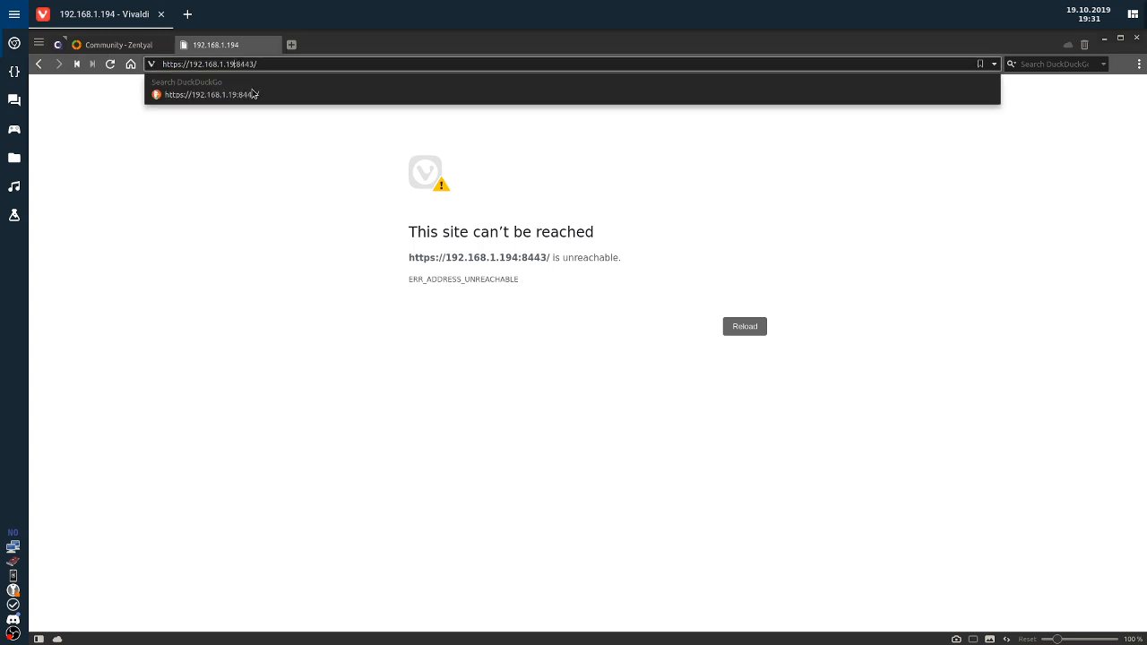
key("BackSpace")
type("0.1.1.109")
key("Return")
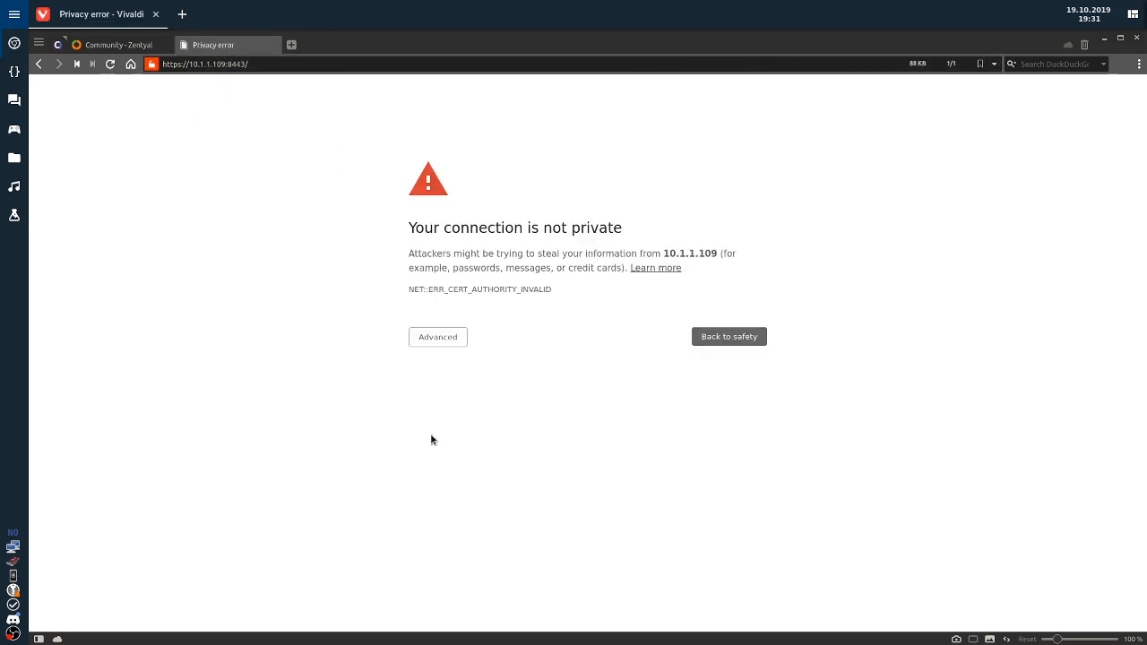
left_click(446, 341)
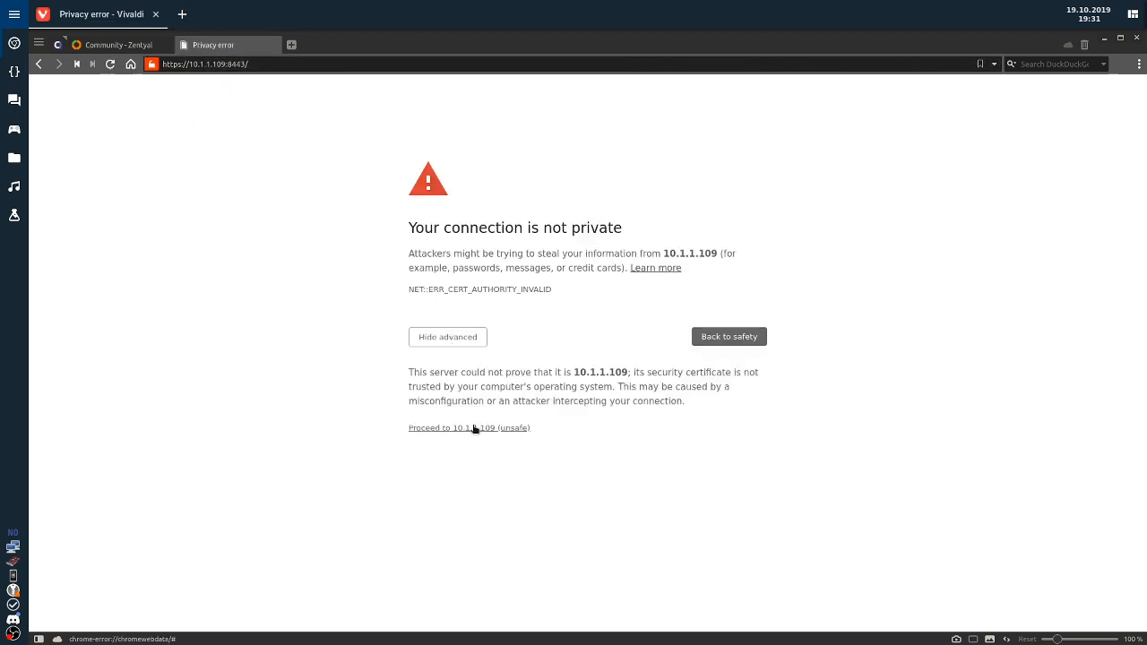
left_click(475, 429)
Log in to the Zentyal web admin with the administrator username and password.
type("ss")
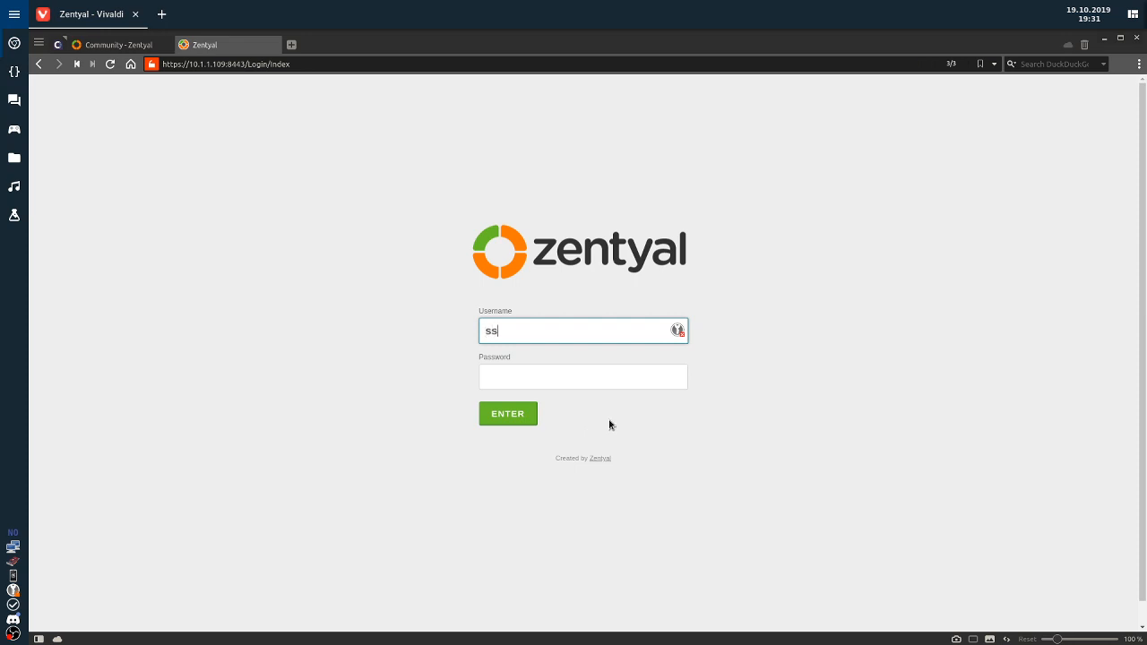
key("BackSpace")
key("BackSpace")
type("sysadm")
key("Tab")
type("********")
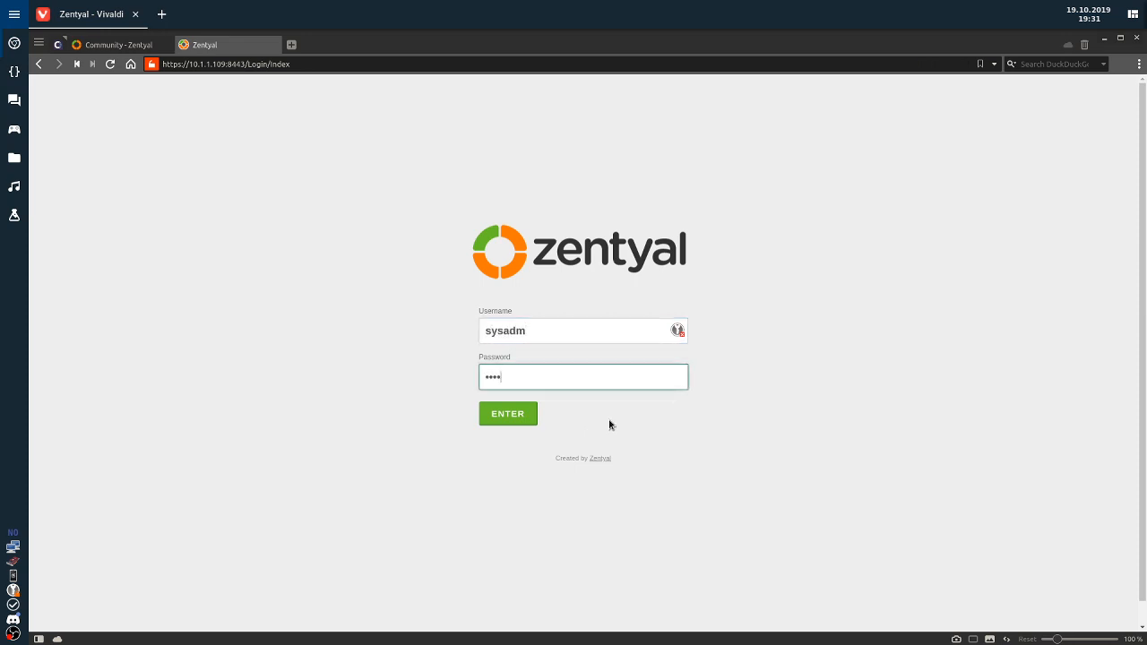
key("Return")
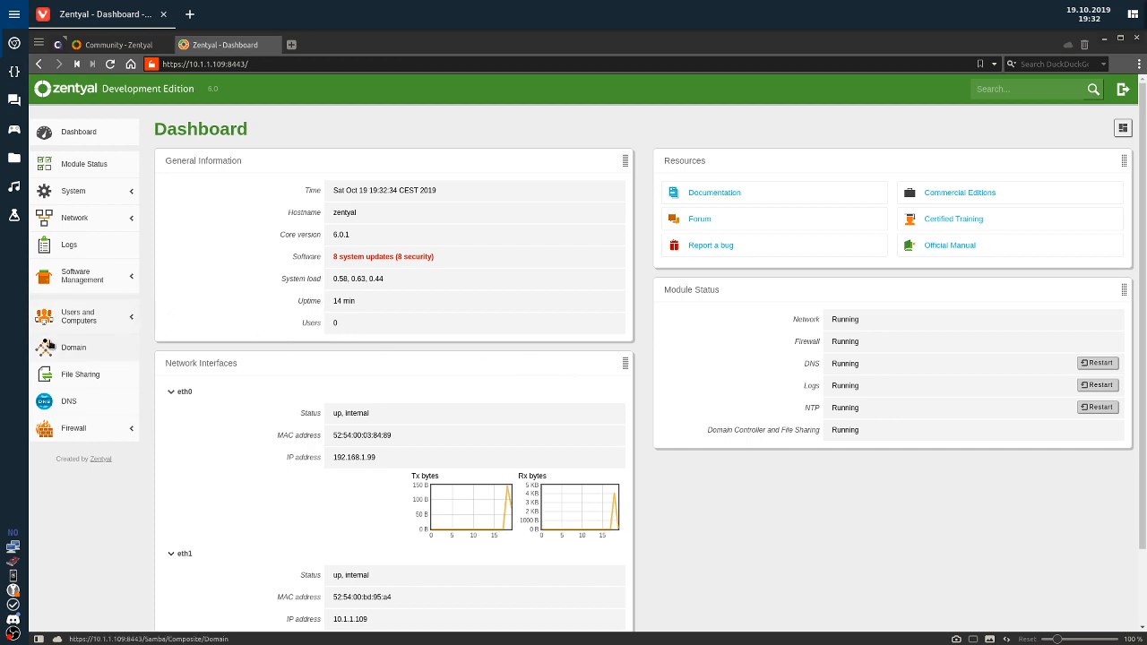
Open Users and Computers and start adding an entry in mycompany.local's Users folder.
left_click(81, 324)
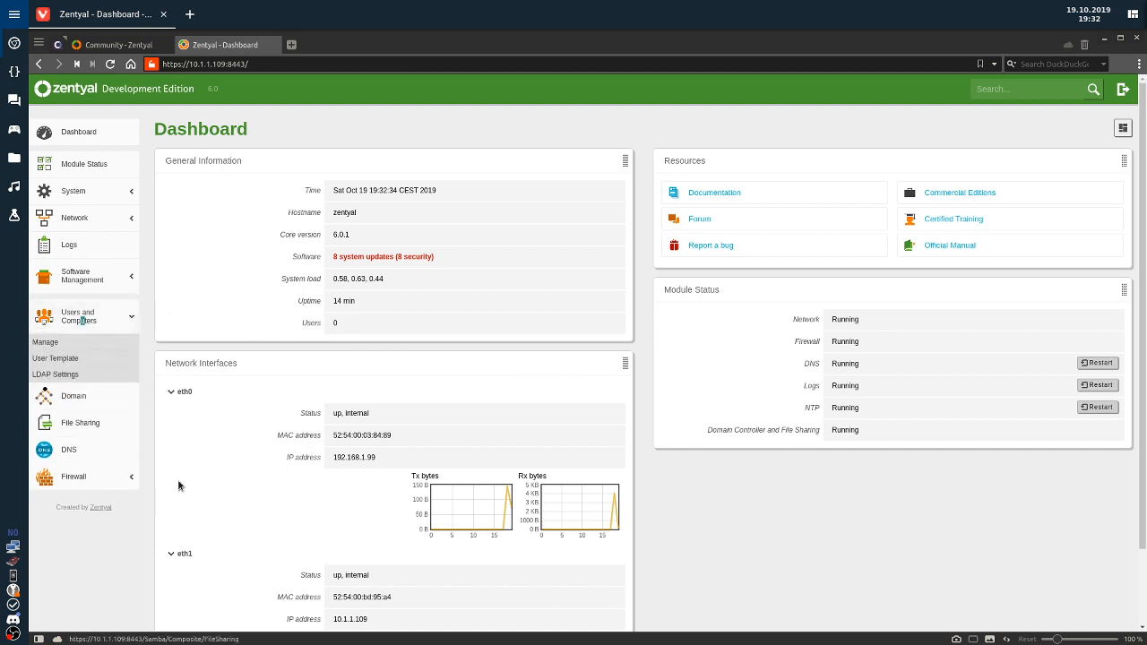
left_click(53, 357)
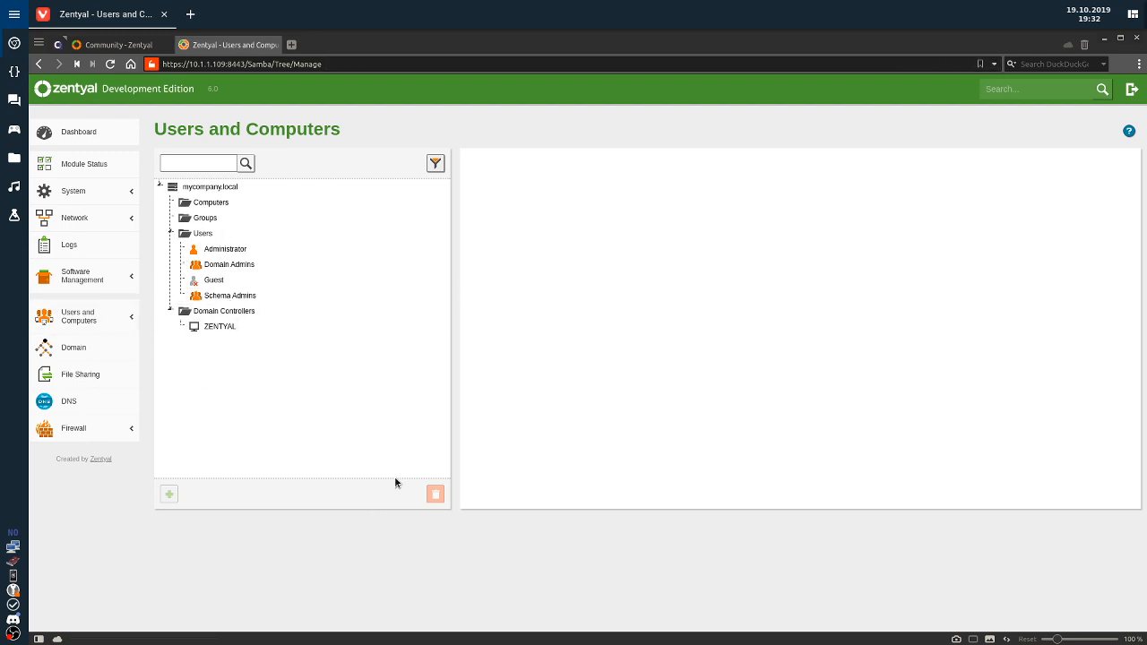
left_click(202, 233)
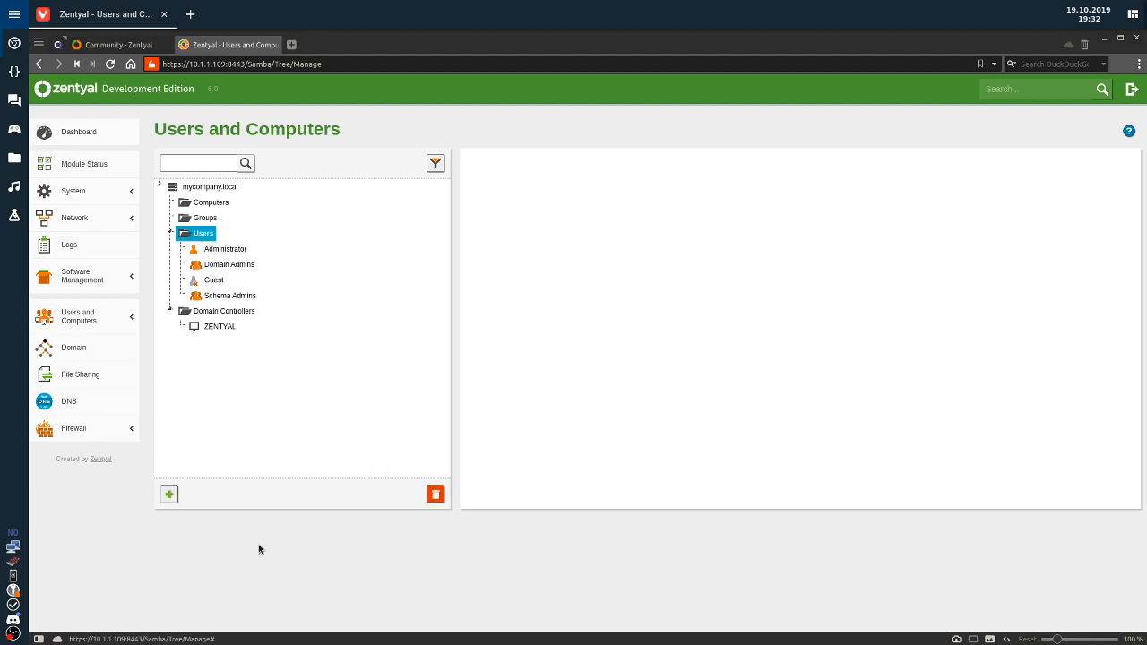
left_click(168, 493)
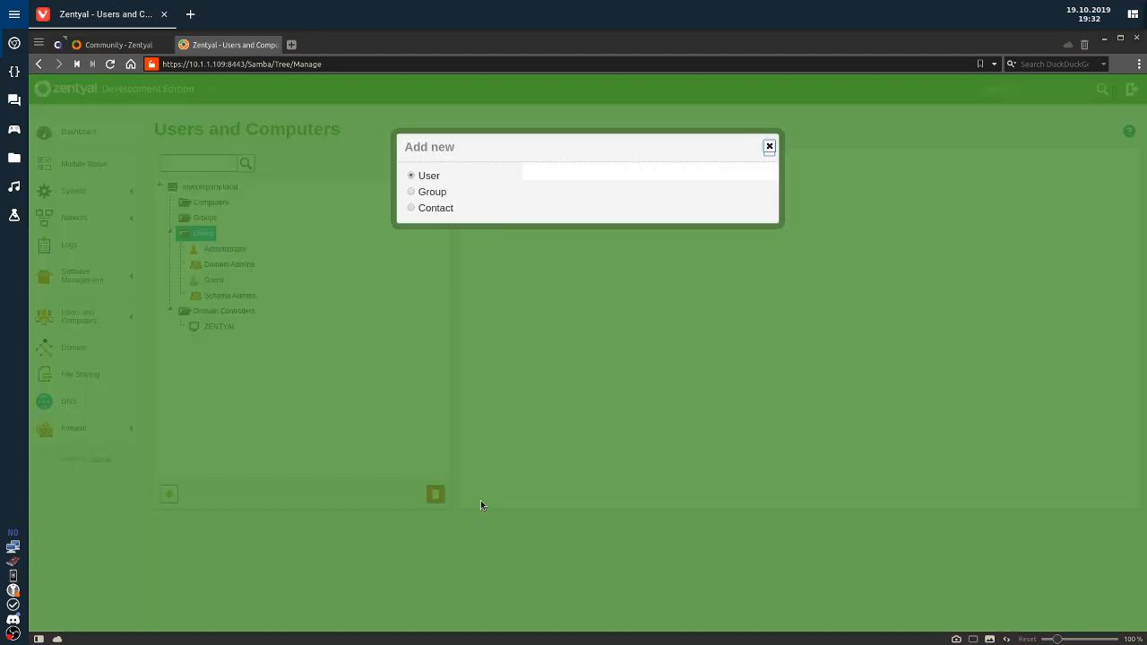
Create user sysadmin, System Administrator, with a password, in the Domain Admins group.
left_click(539, 222)
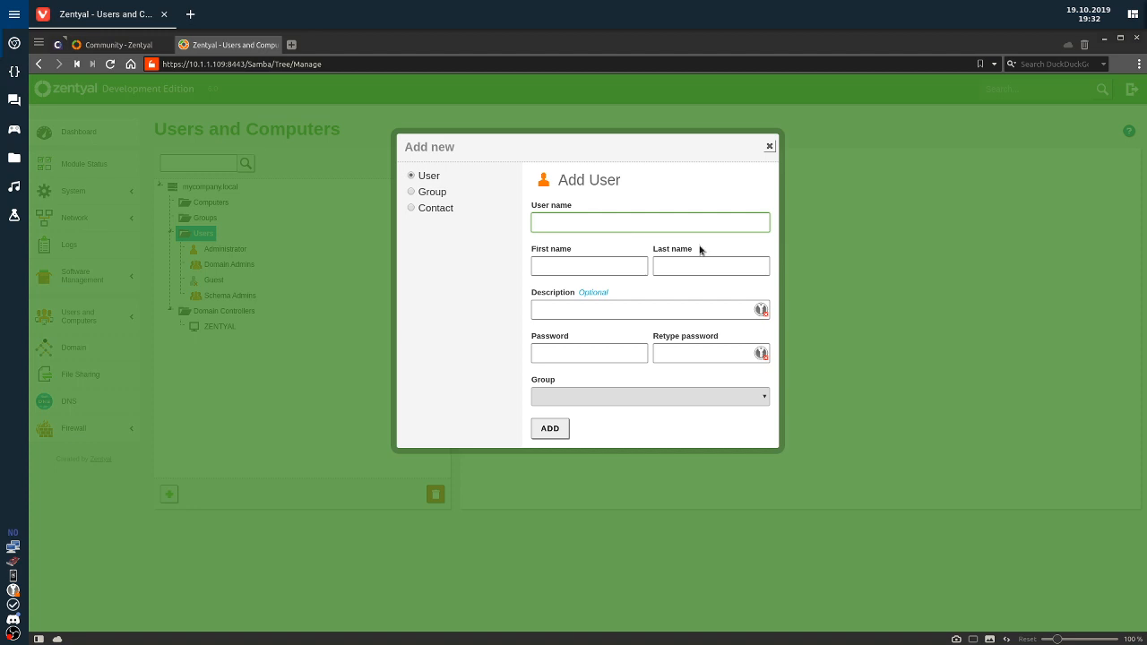
type("sysadmin")
key("Tab")
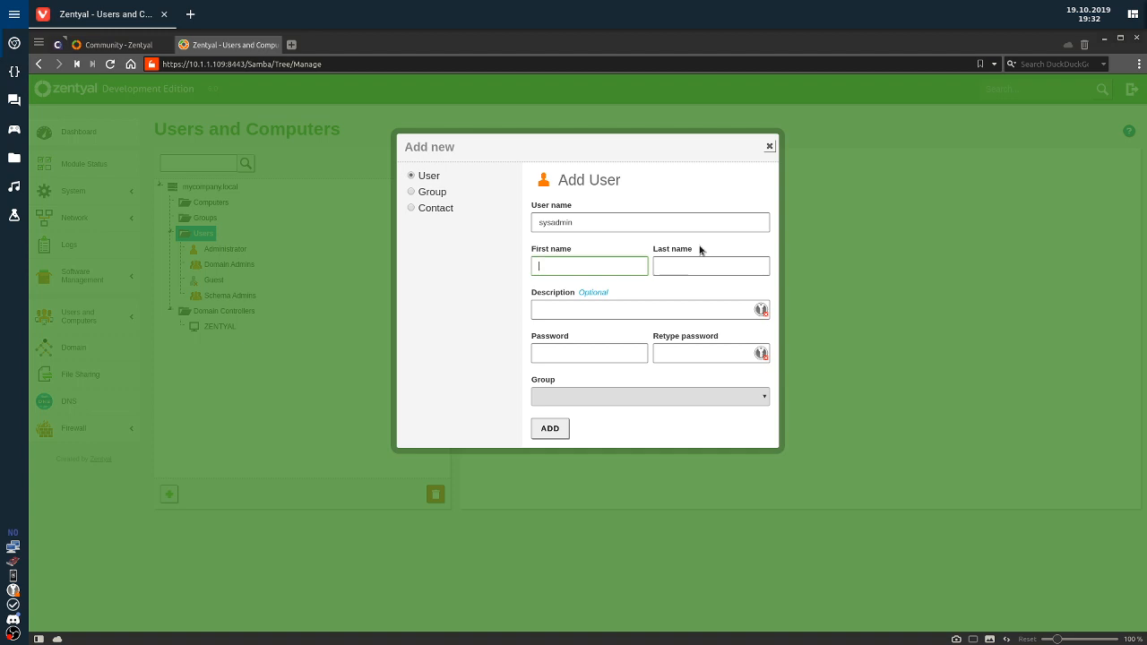
type("Sysy")
type("tem")
key("Tab")
type("Administra")
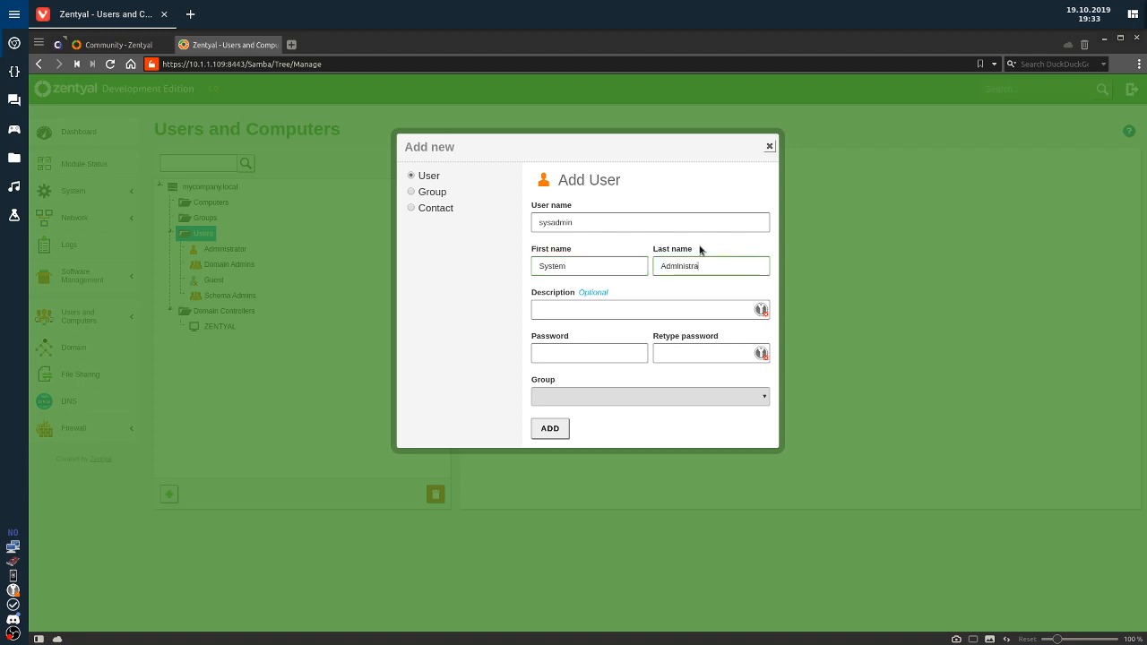
type("tor")
key("Tab")
key("Tab")
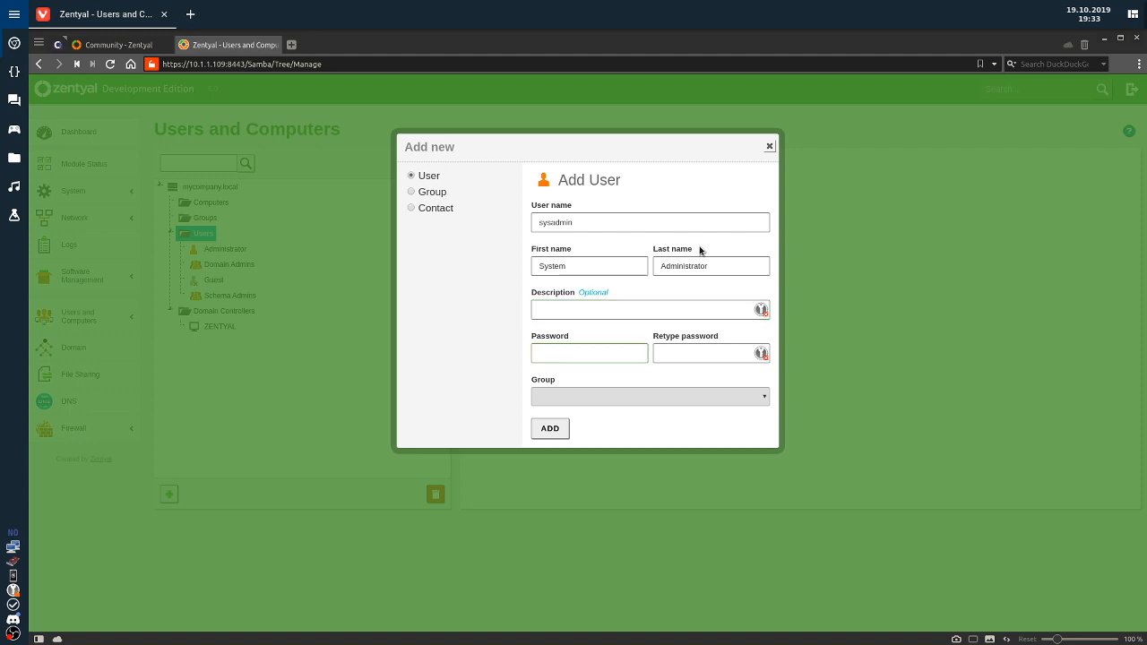
type("********")
key("Tab")
type("********")
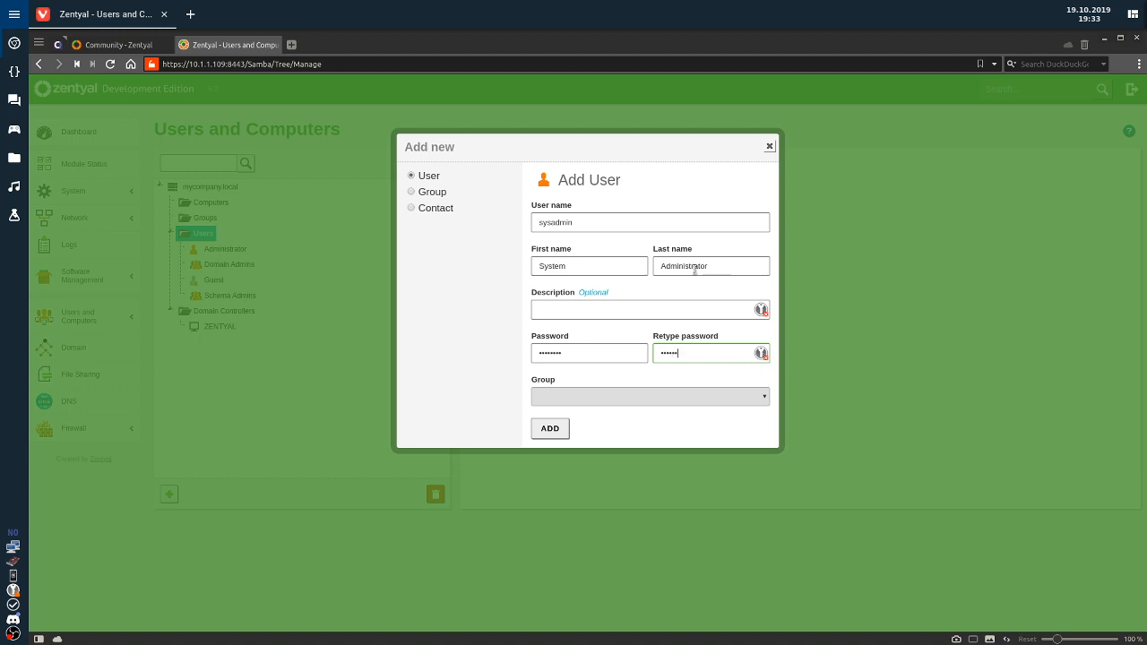
left_click(647, 395)
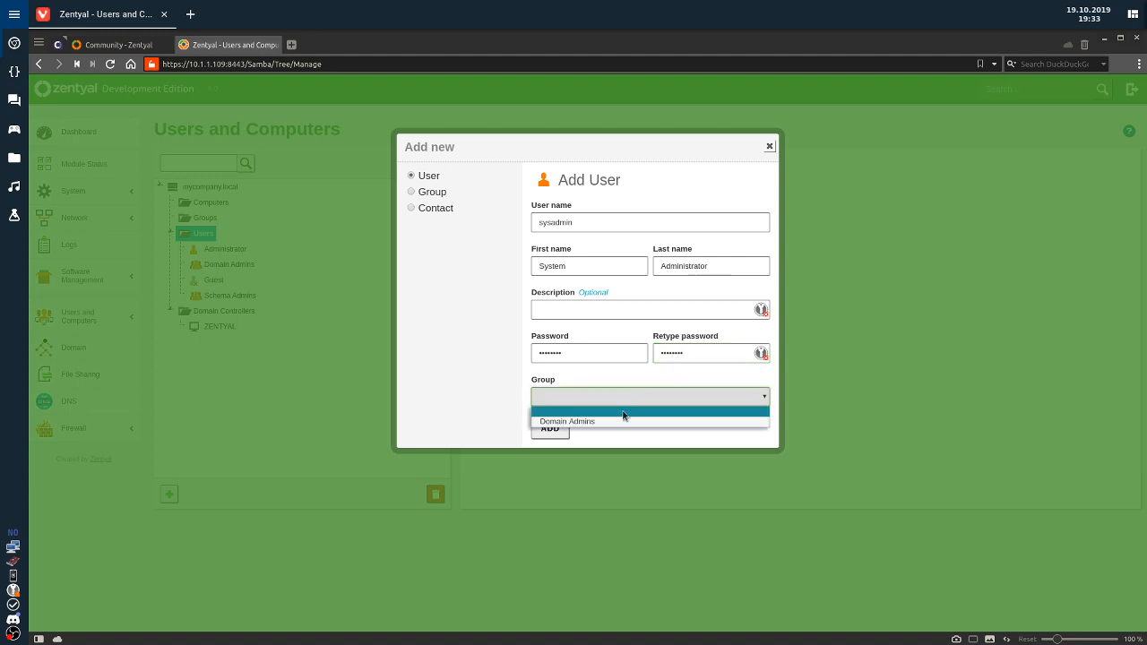
left_click(619, 419)
left_click(549, 429)
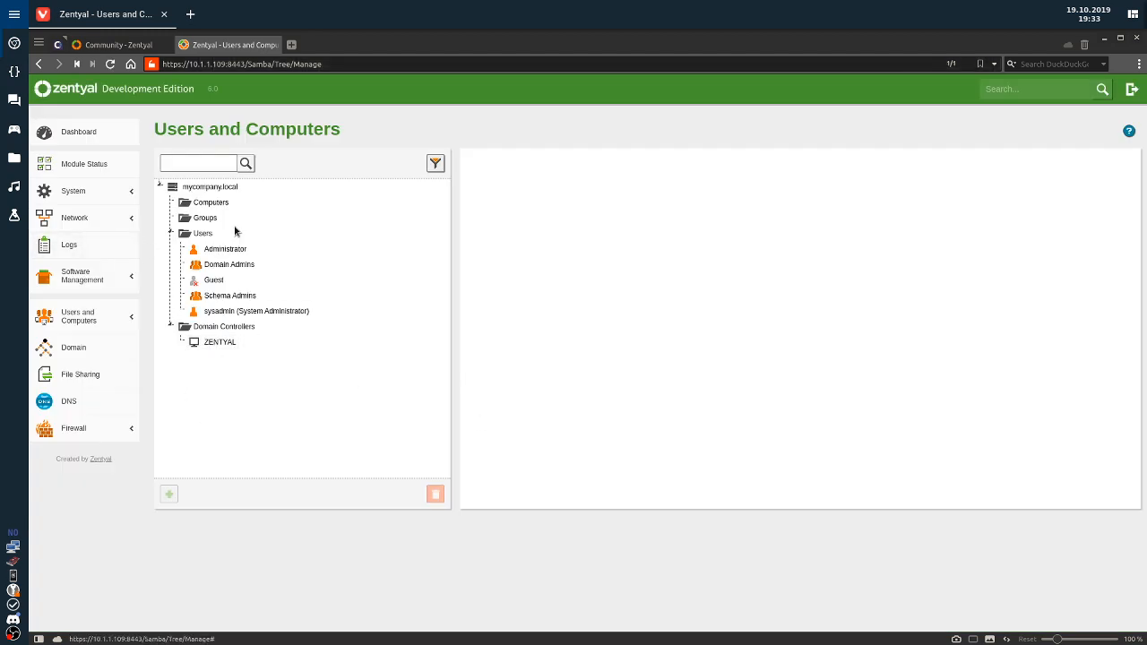
Add user testuser (test user) with a password and no group.
left_click(205, 235)
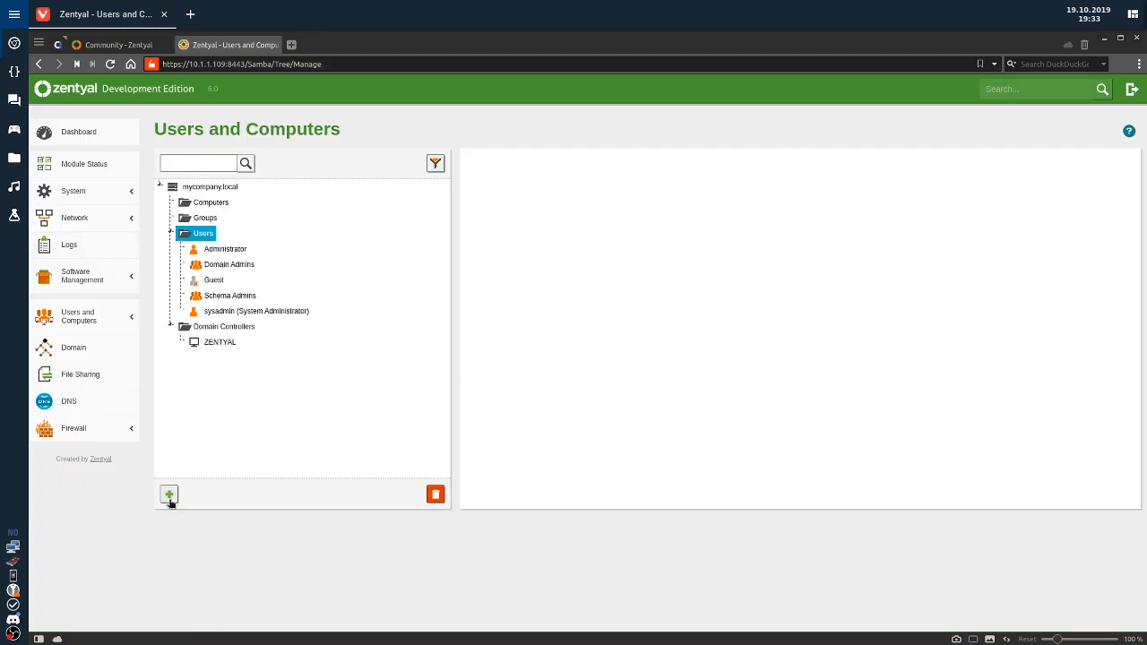
left_click(169, 494)
left_click(588, 225)
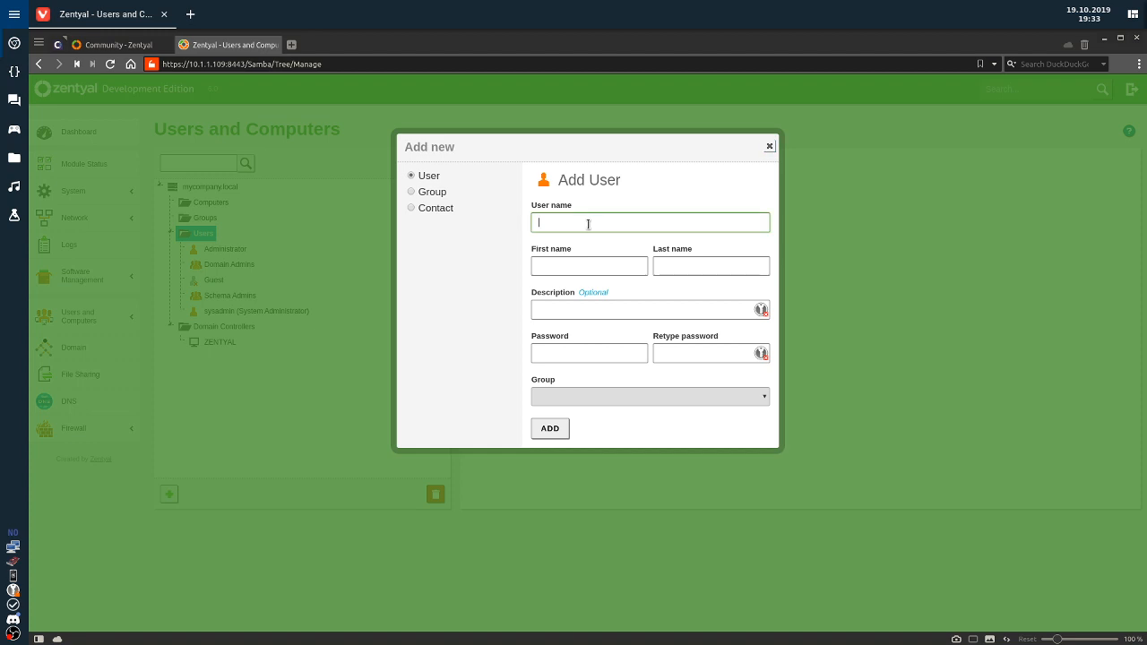
type("testuser")
key("Tab")
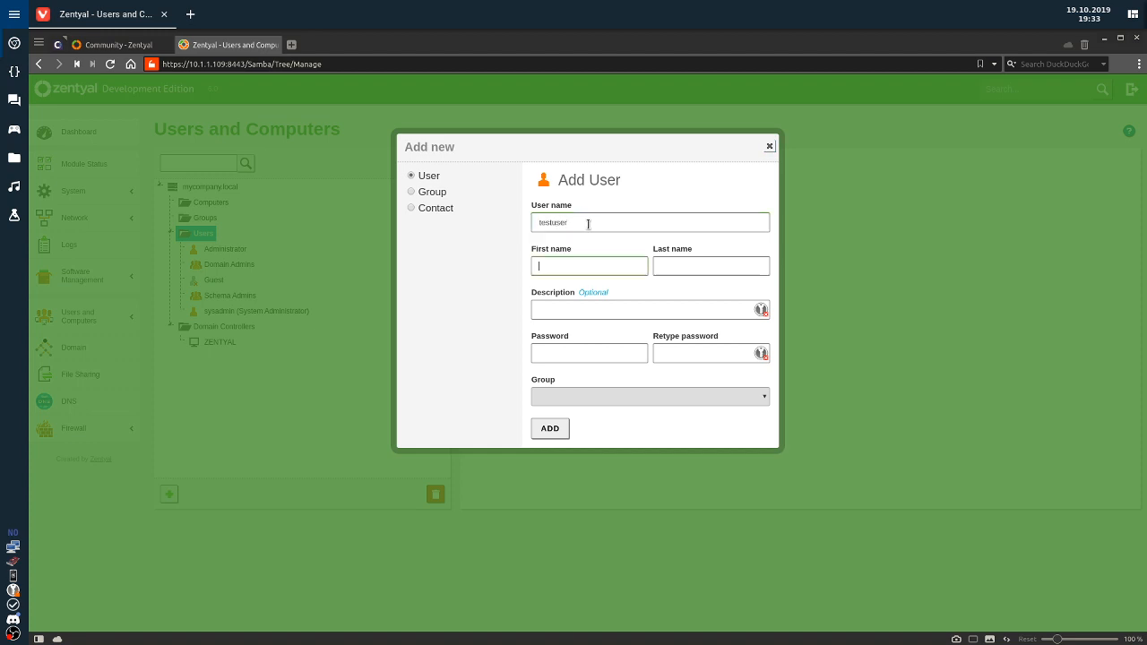
type("test")
key("Tab")
type("user")
key("Tab")
key("Tab")
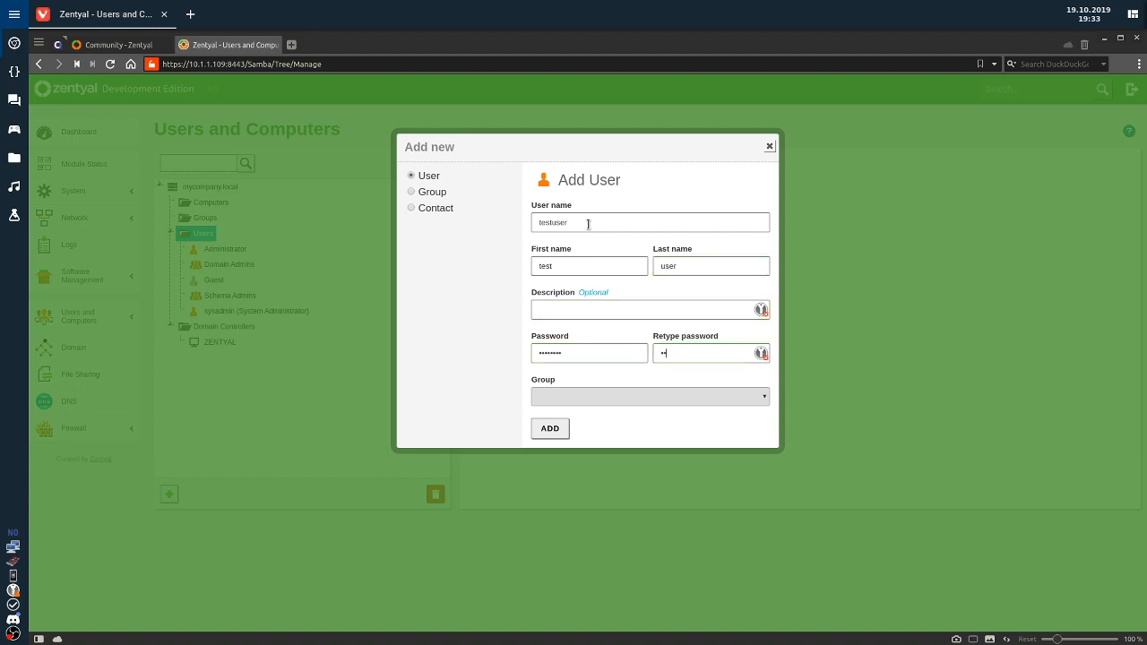
left_click(561, 428)
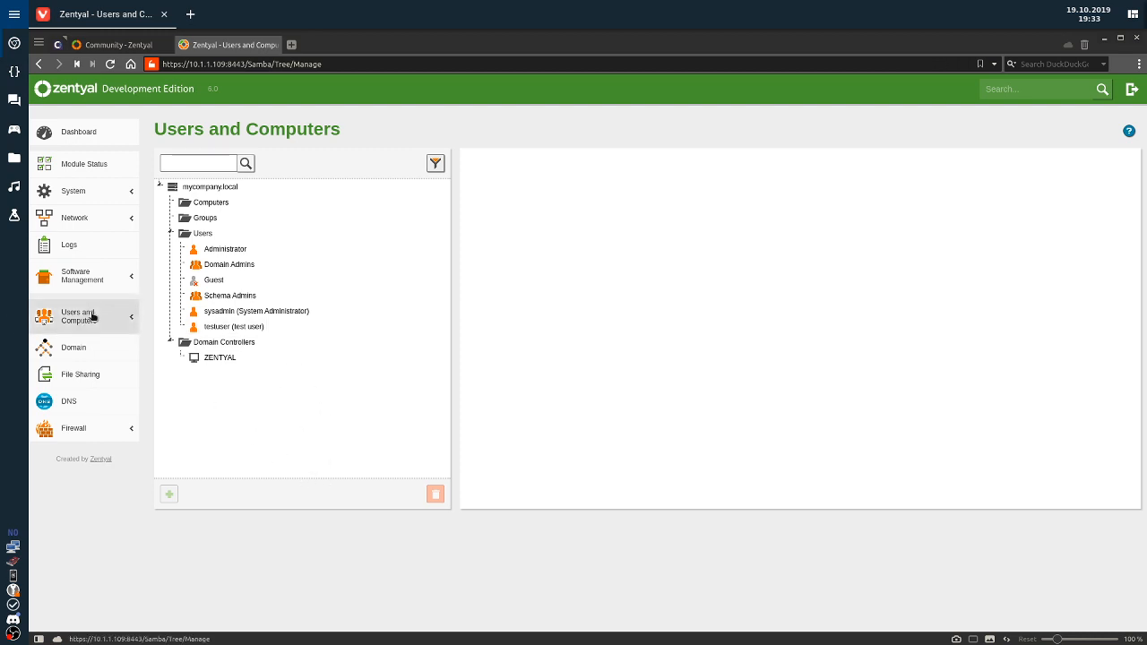
Check the default User Template, keeping the quota at 500 Mb.
left_click(126, 316)
left_click(46, 360)
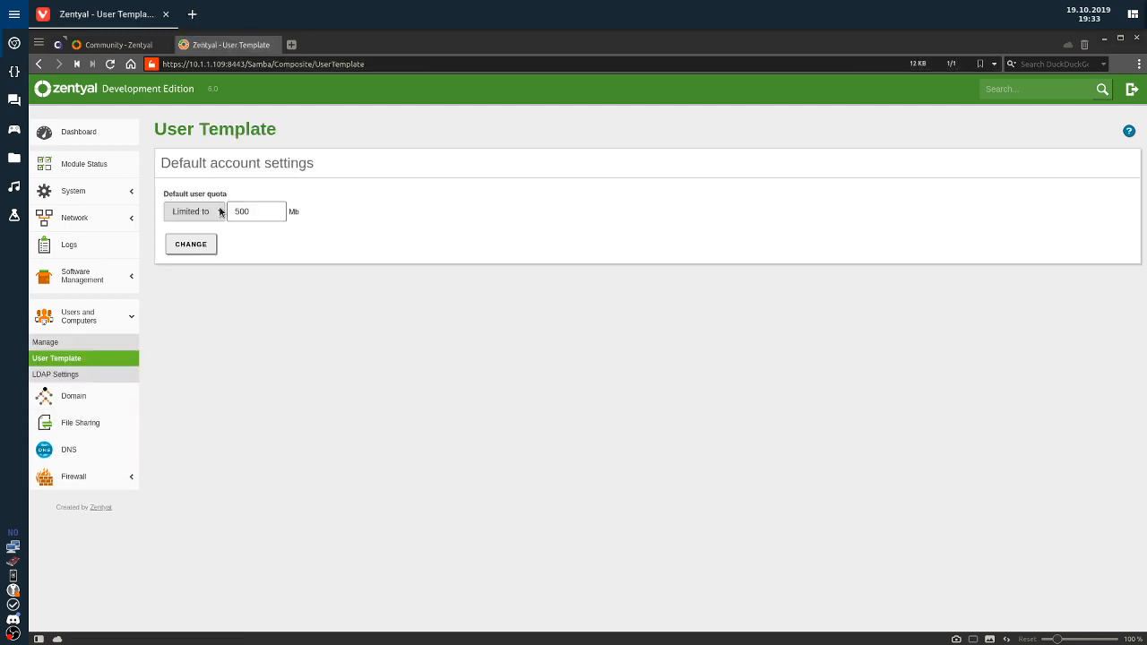
left_click(190, 213)
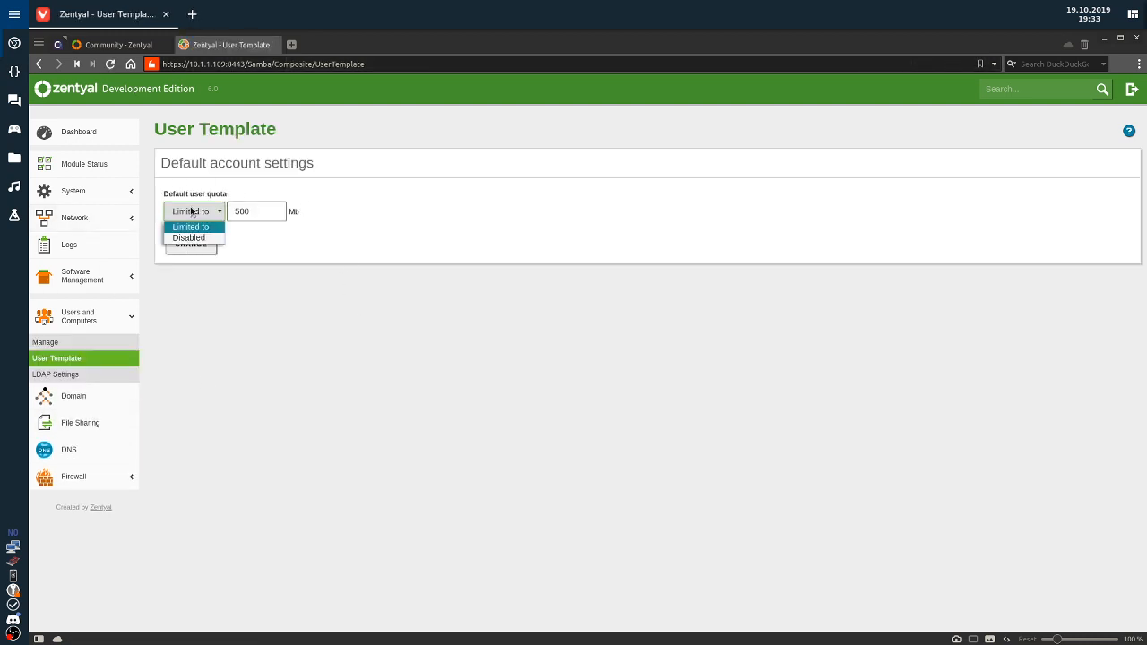
left_click(194, 212)
Review LDAP Settings: base DN DC=mycompany,DC=local, PAM enabled, bash default shell.
left_click(62, 375)
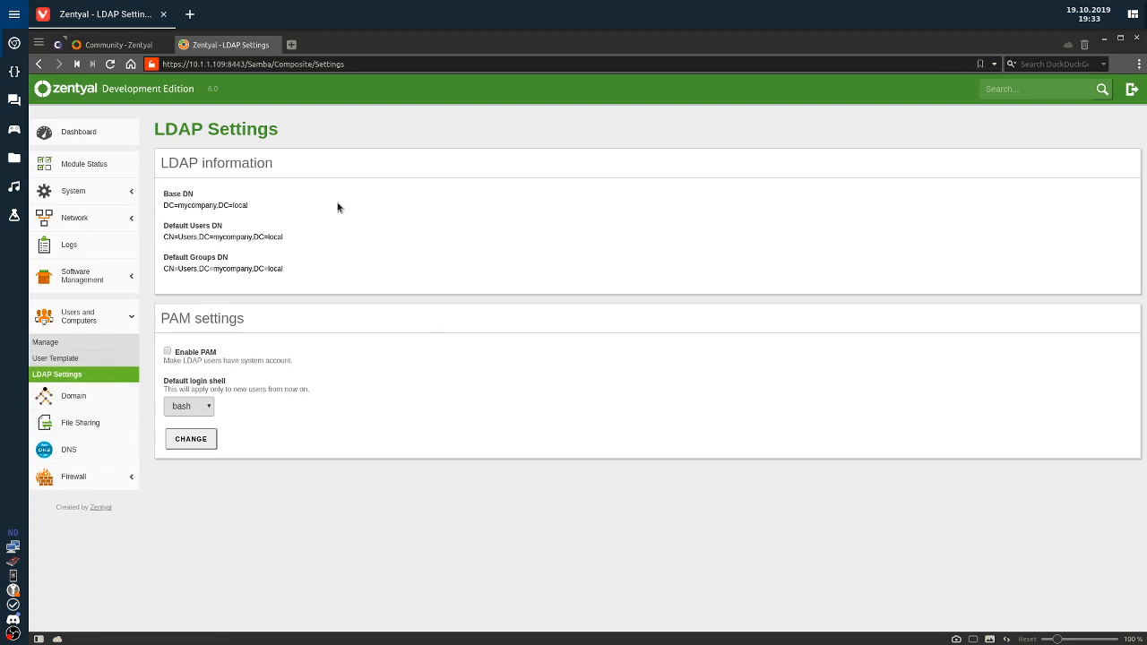
left_click_drag(163, 224, 210, 237)
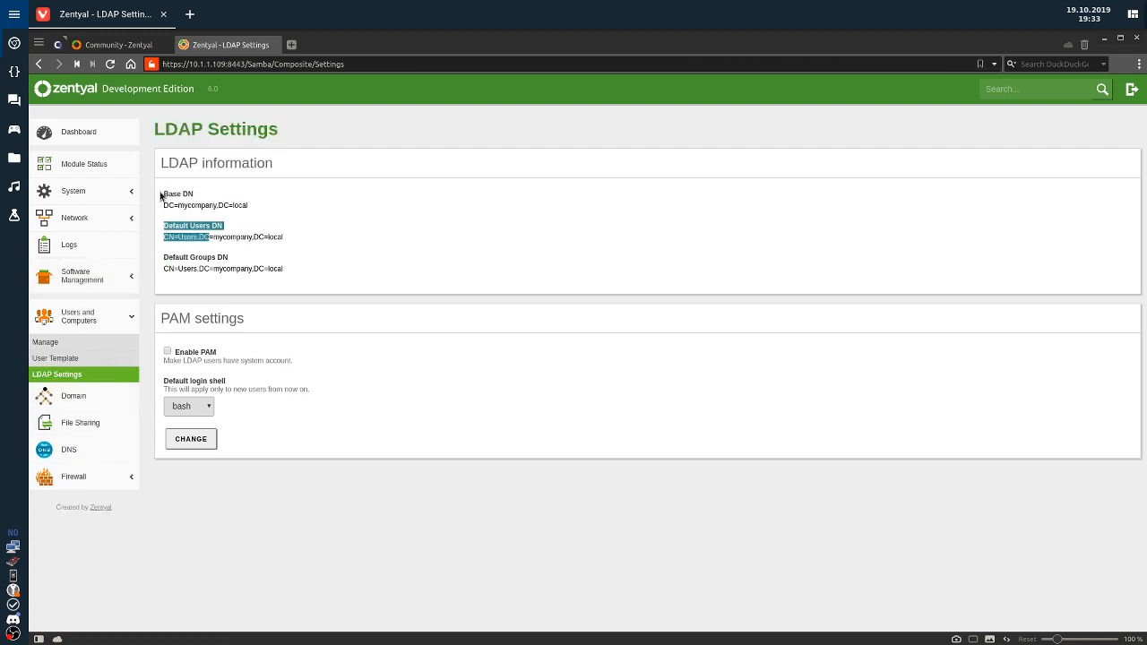
left_click_drag(161, 195, 506, 272)
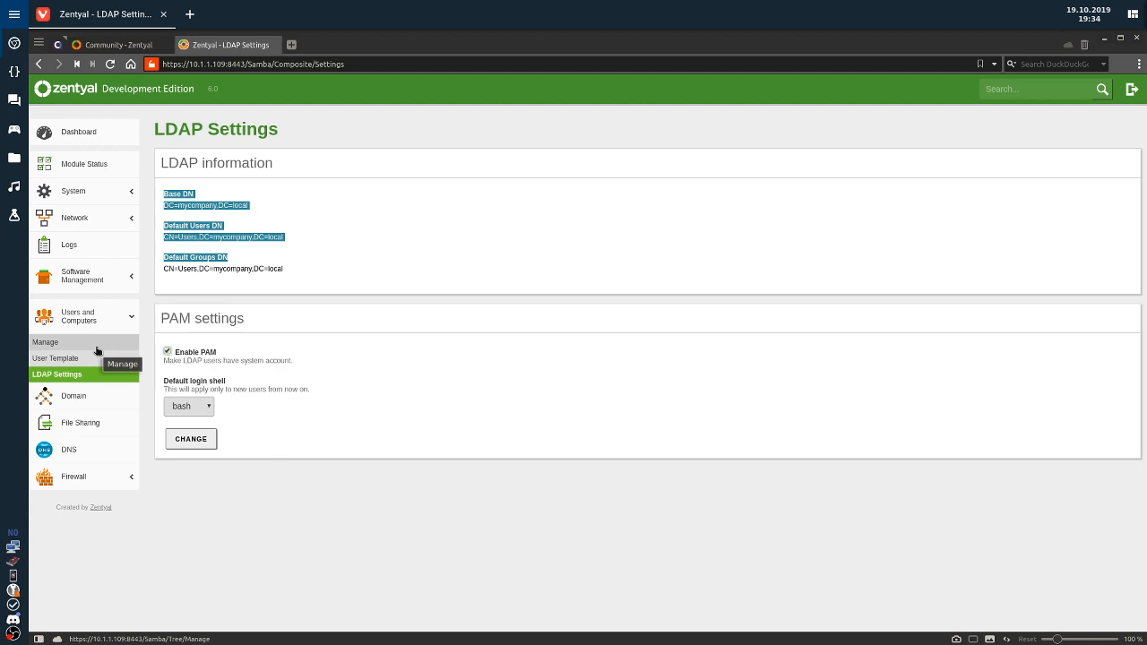
left_click(187, 406)
left_click(330, 466)
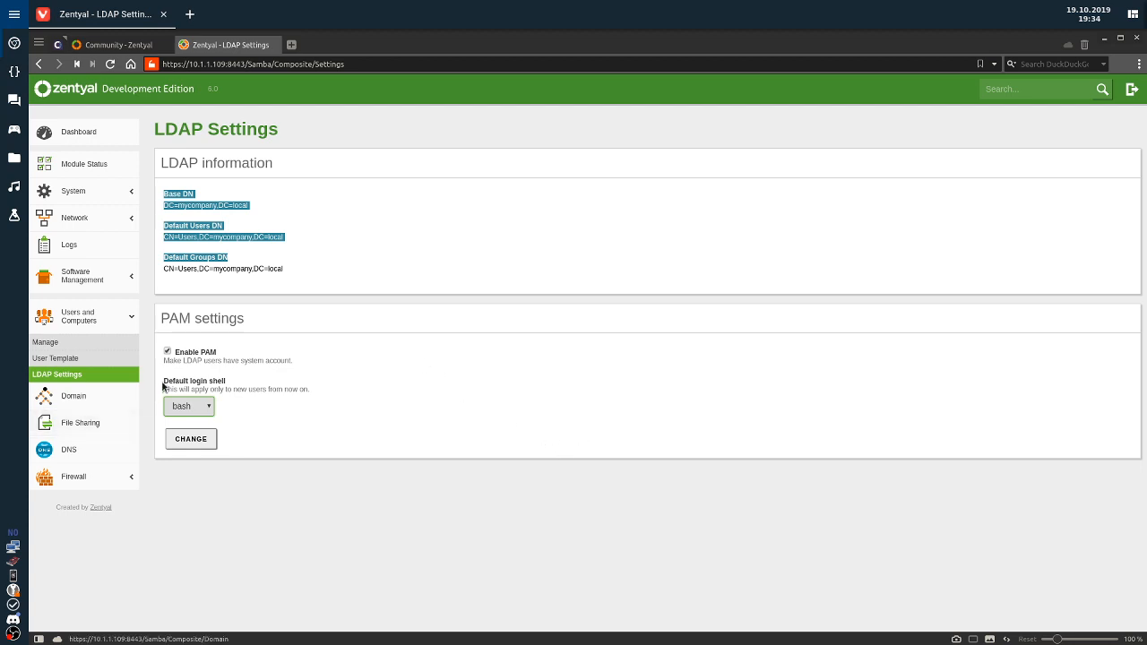
left_click(176, 356)
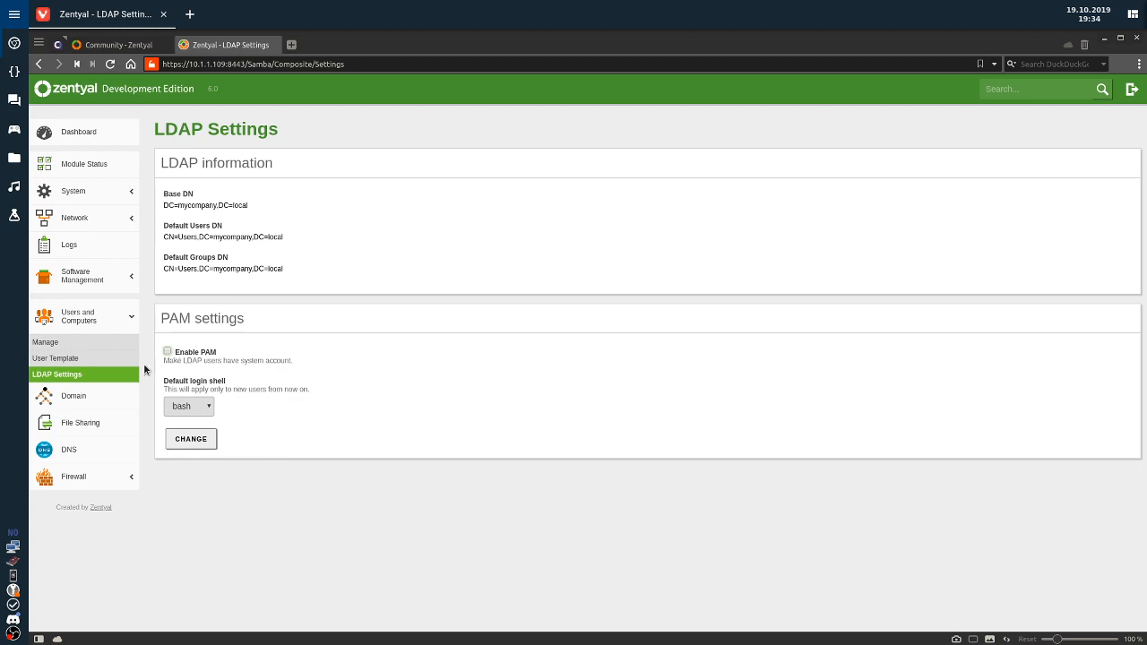
Review the Zentyal Domain, File Sharing and DNS settings pages.
left_click(67, 398)
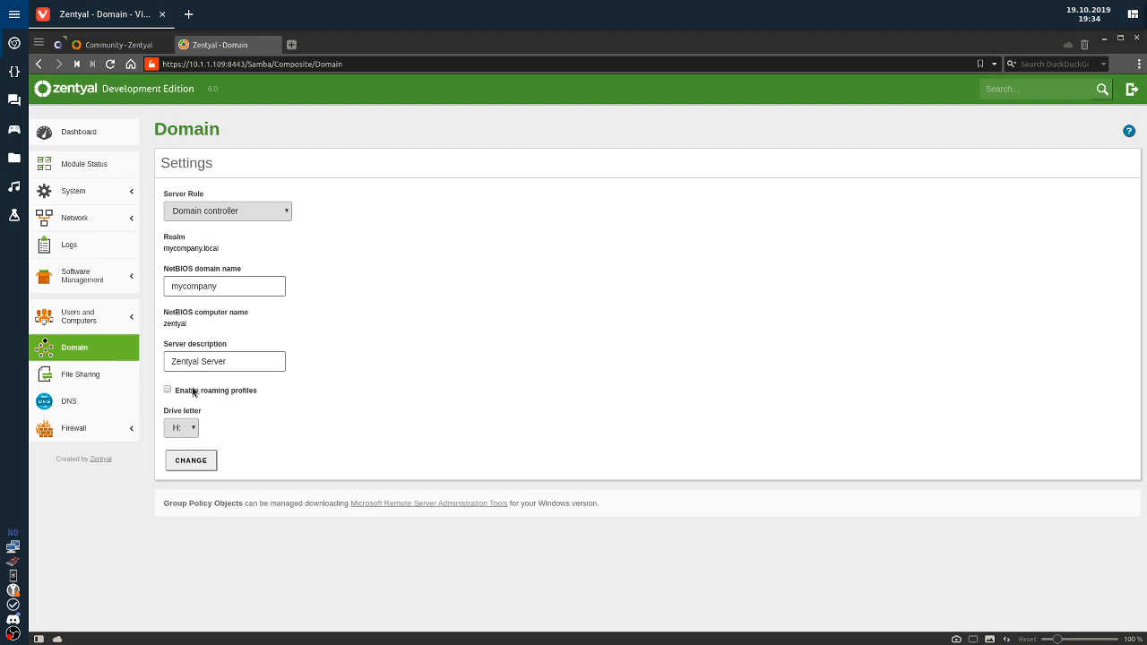
left_click(89, 374)
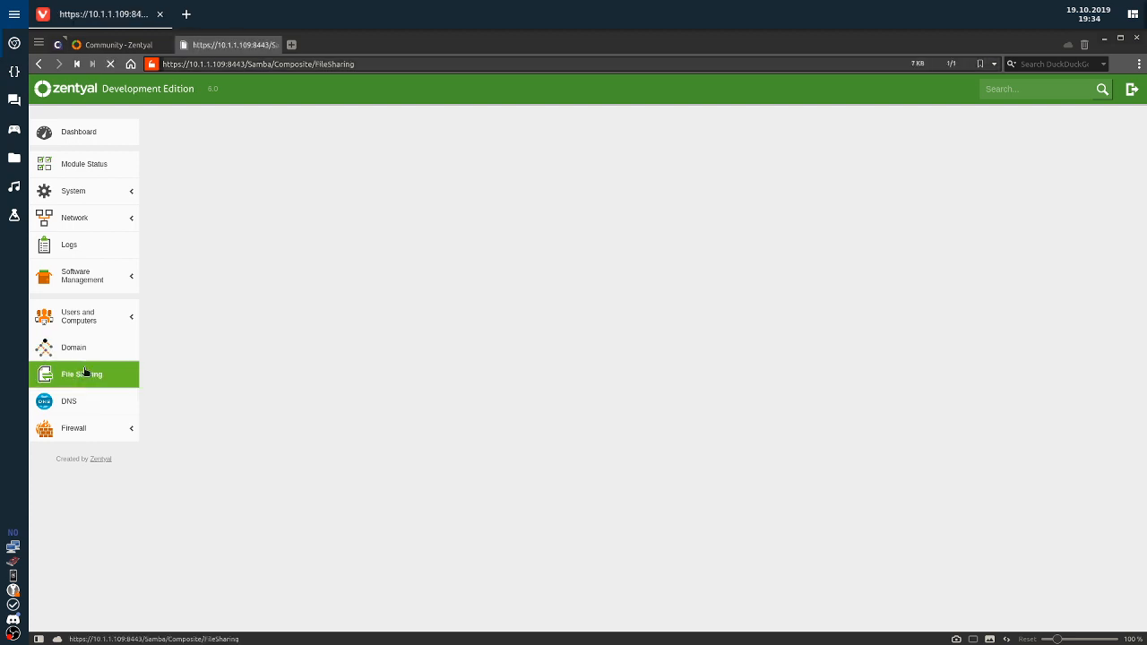
left_click(70, 406)
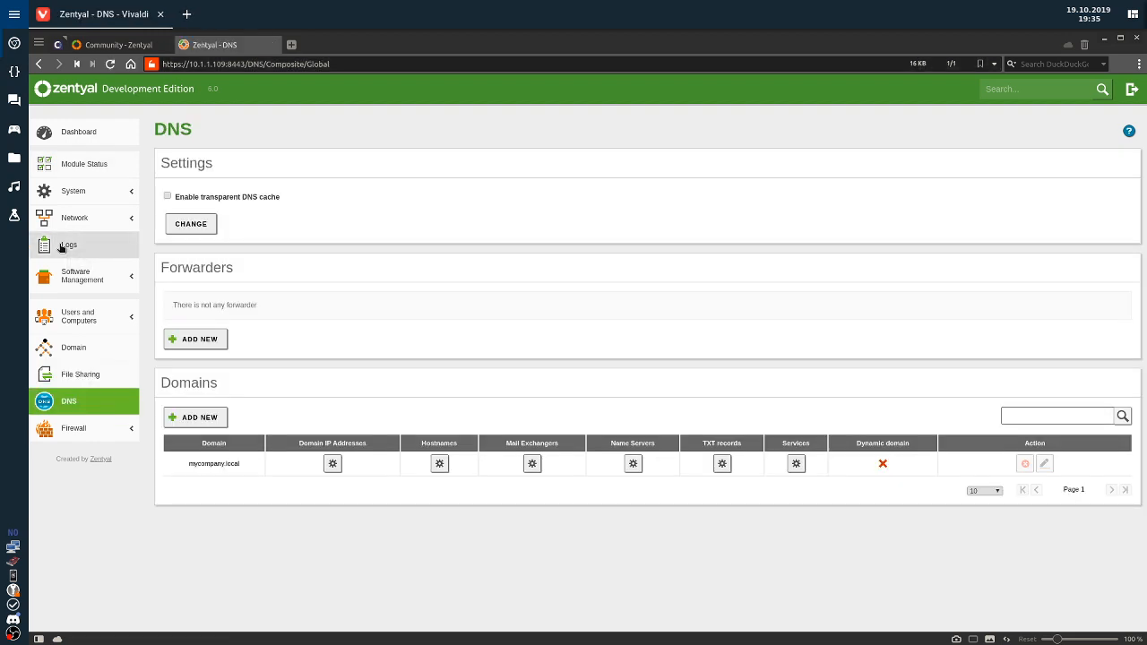
Go to the Zentyal Components list under Software Management, expanding Network on the way.
left_click(77, 218)
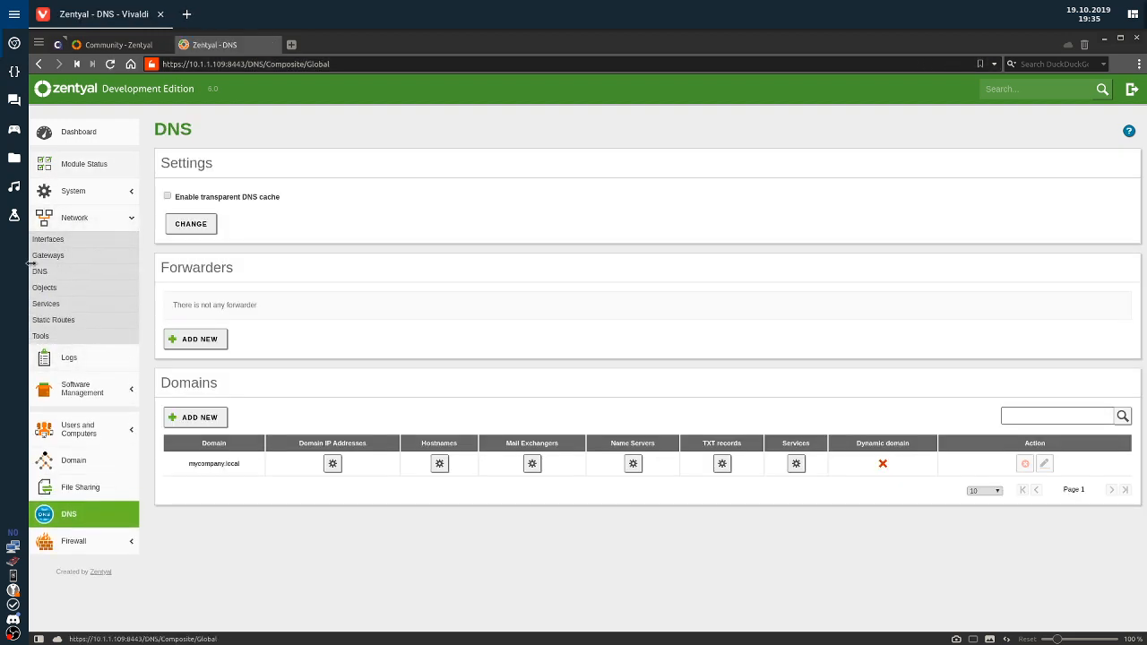
left_click(93, 394)
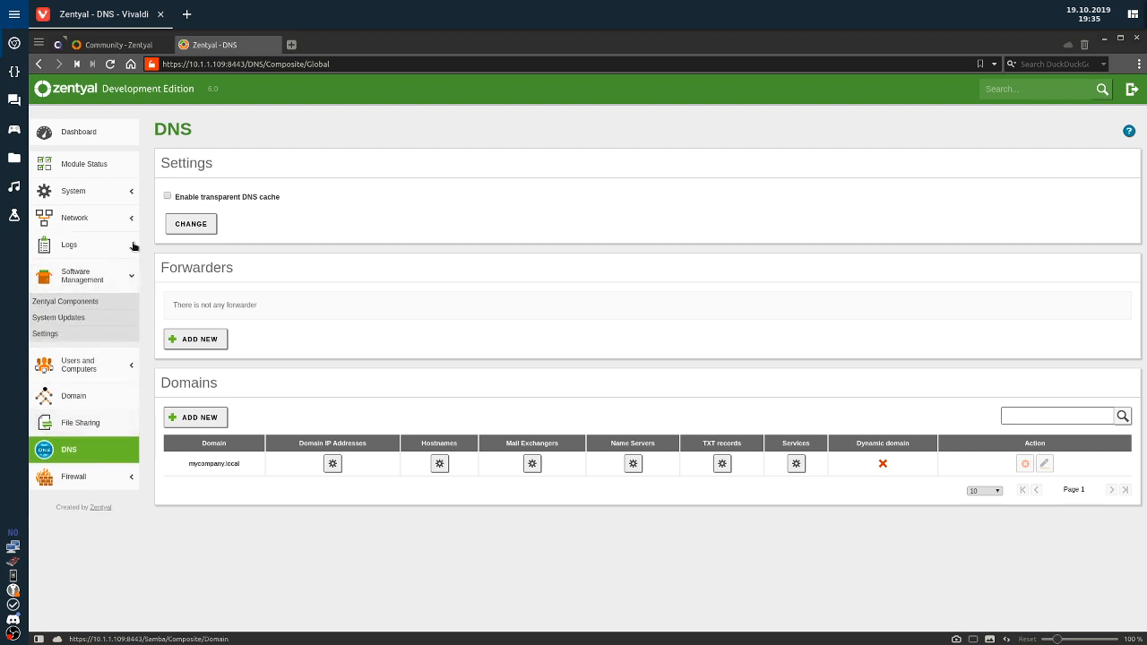
left_click(60, 302)
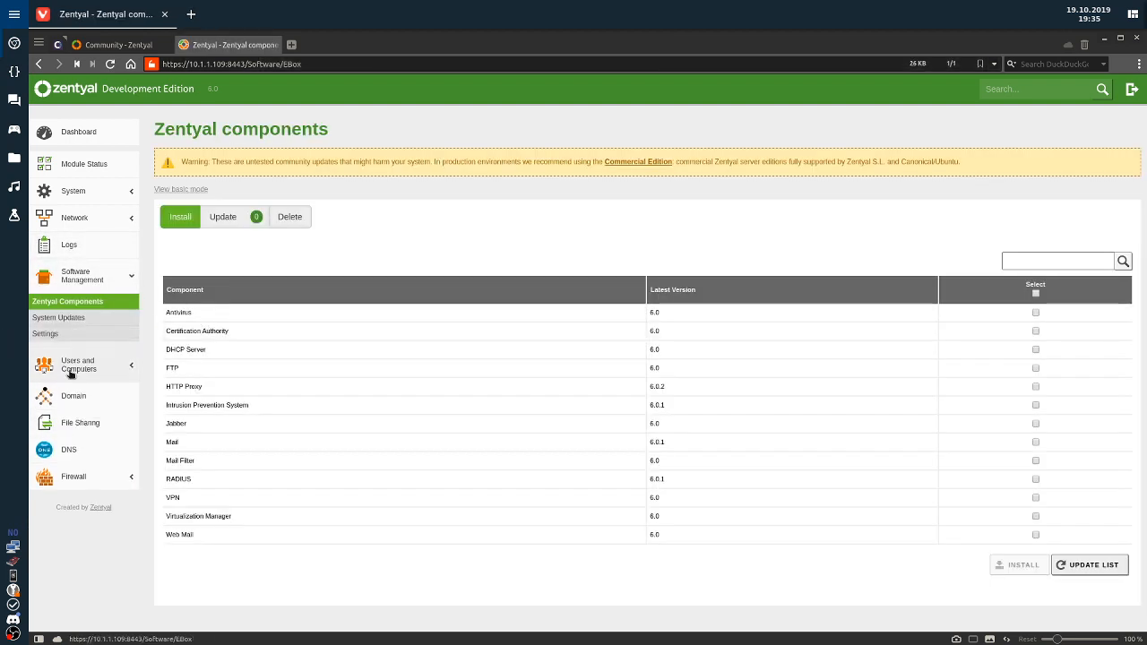
Check System Updates and Module Status, then open System's Configuration Backup page.
left_click(36, 318)
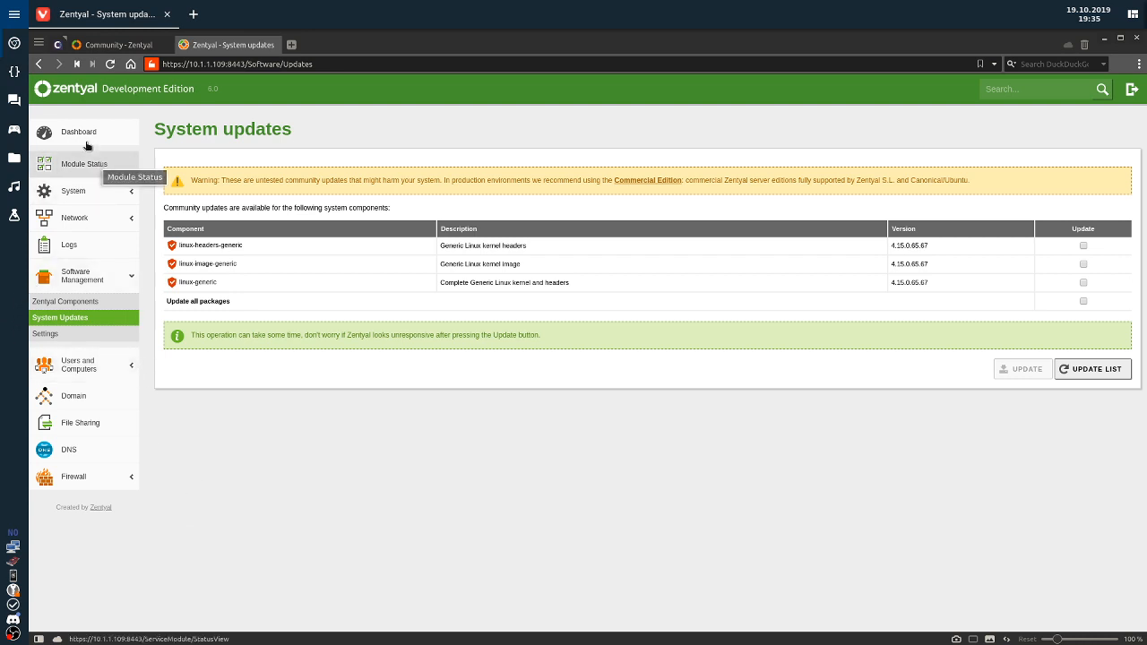
left_click(99, 165)
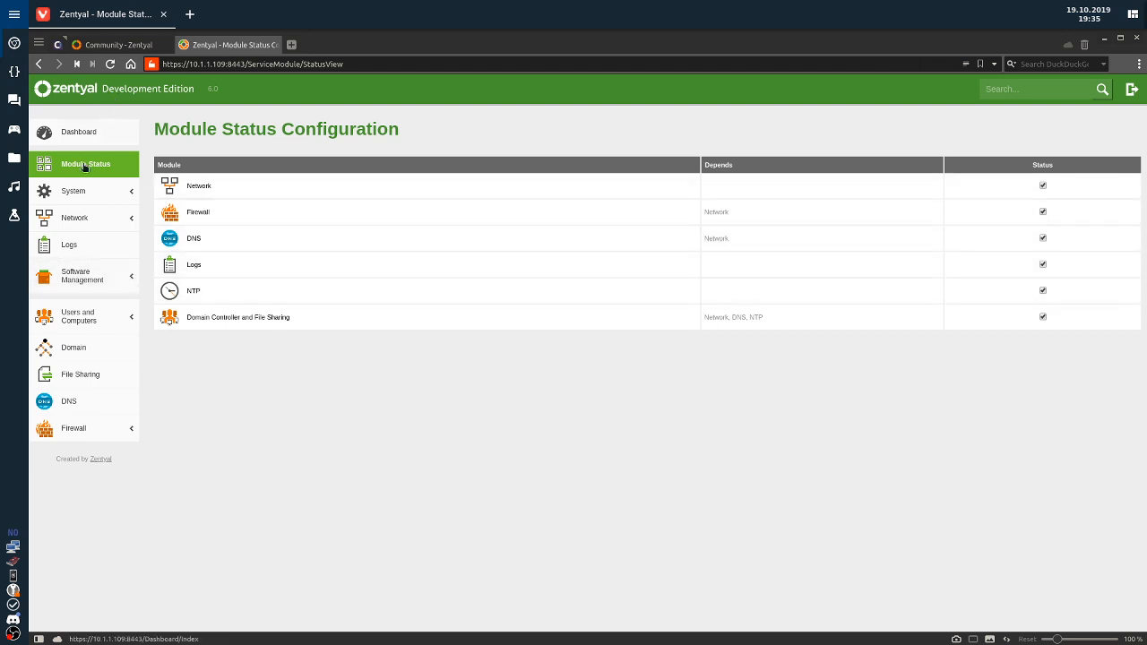
left_click(74, 191)
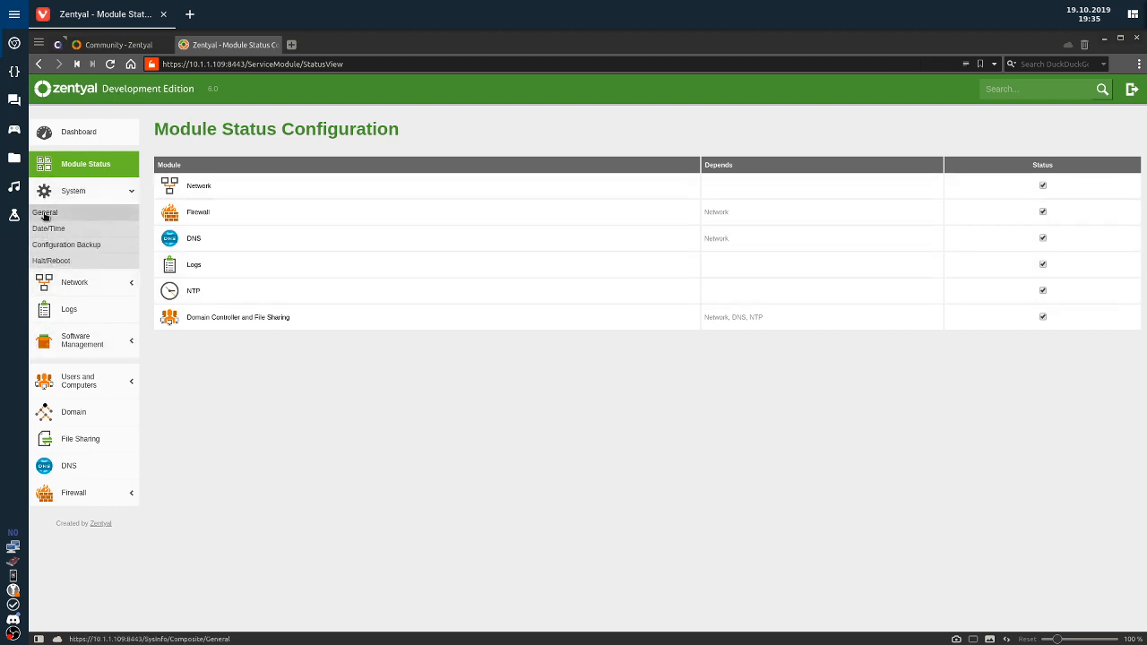
left_click(76, 247)
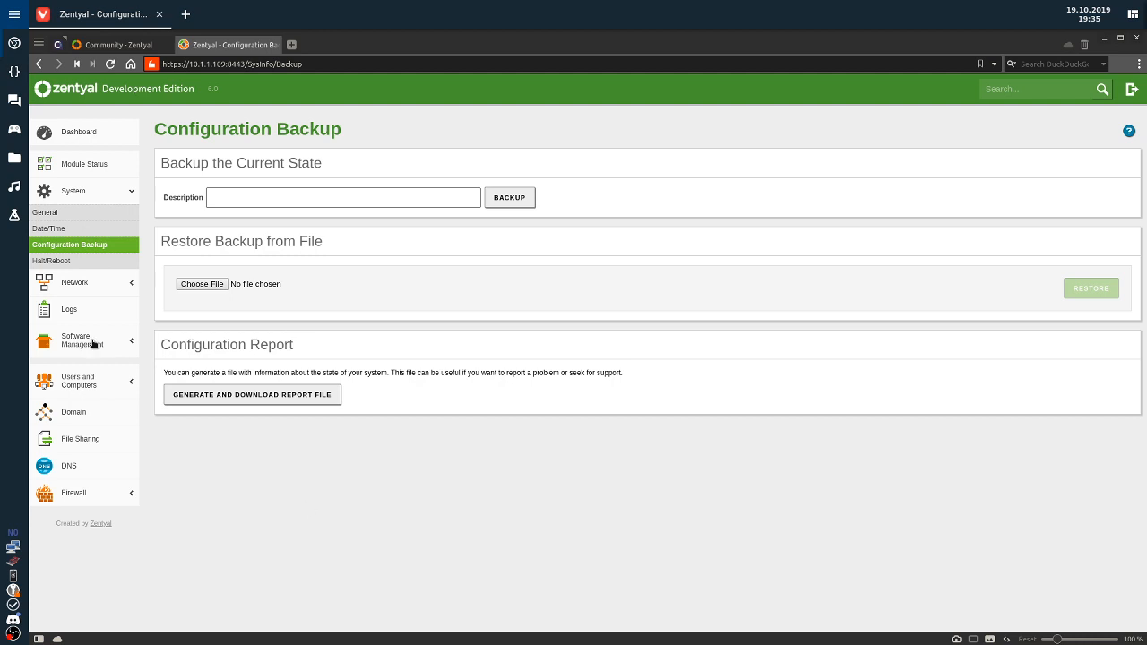
Look over the General system configuration page under System.
left_click(78, 381)
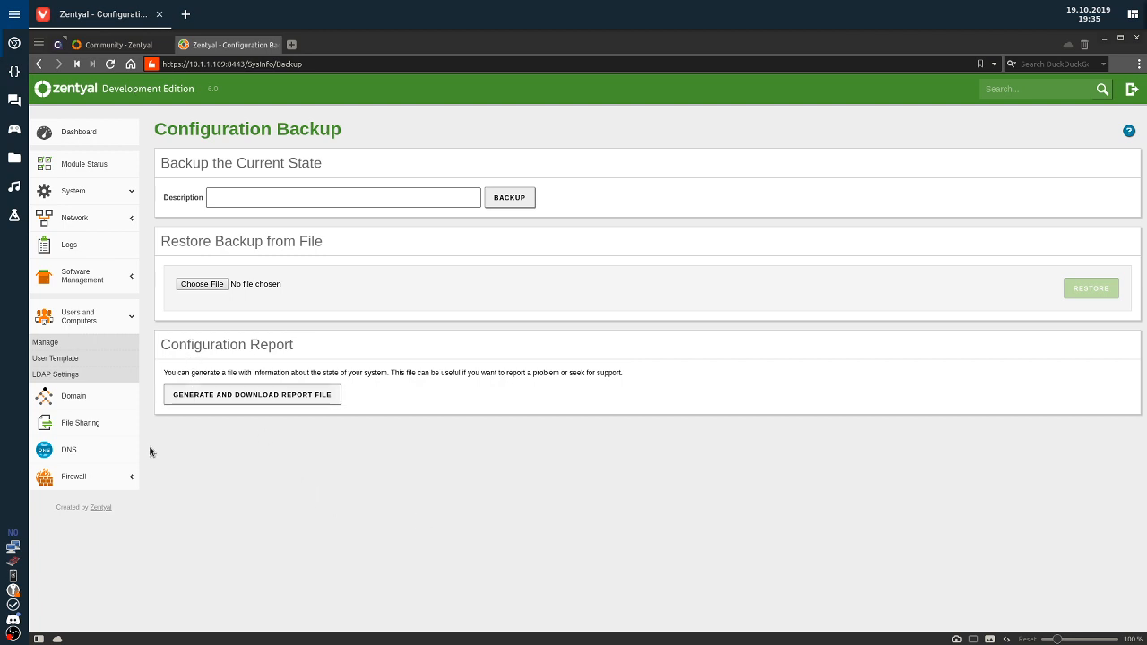
left_click(85, 191)
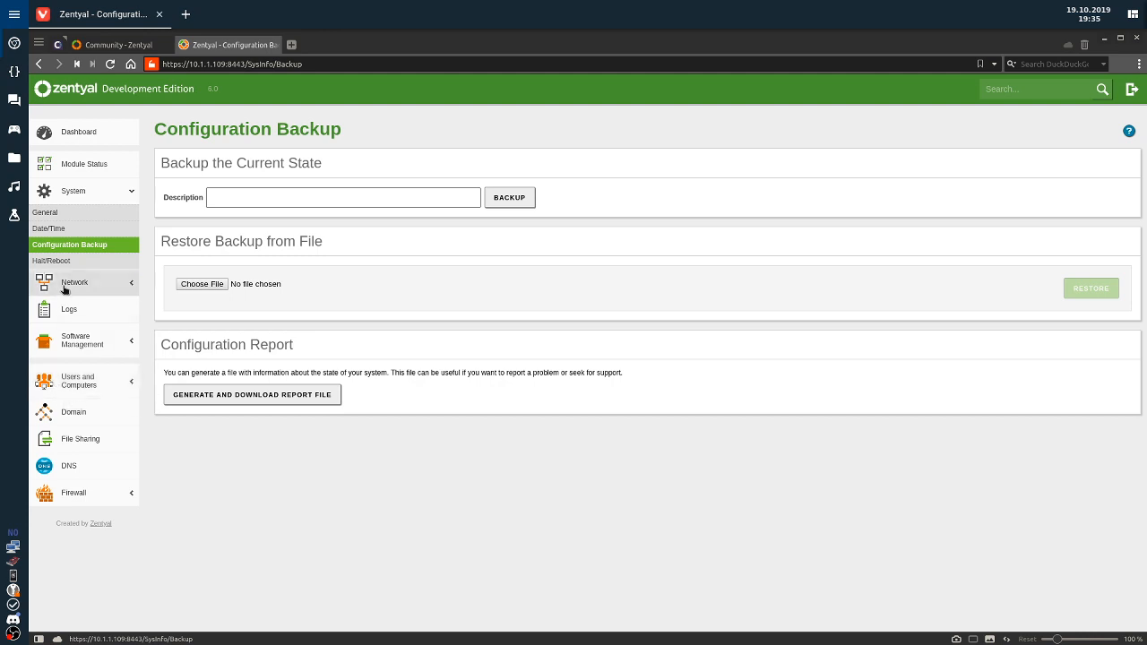
left_click(56, 215)
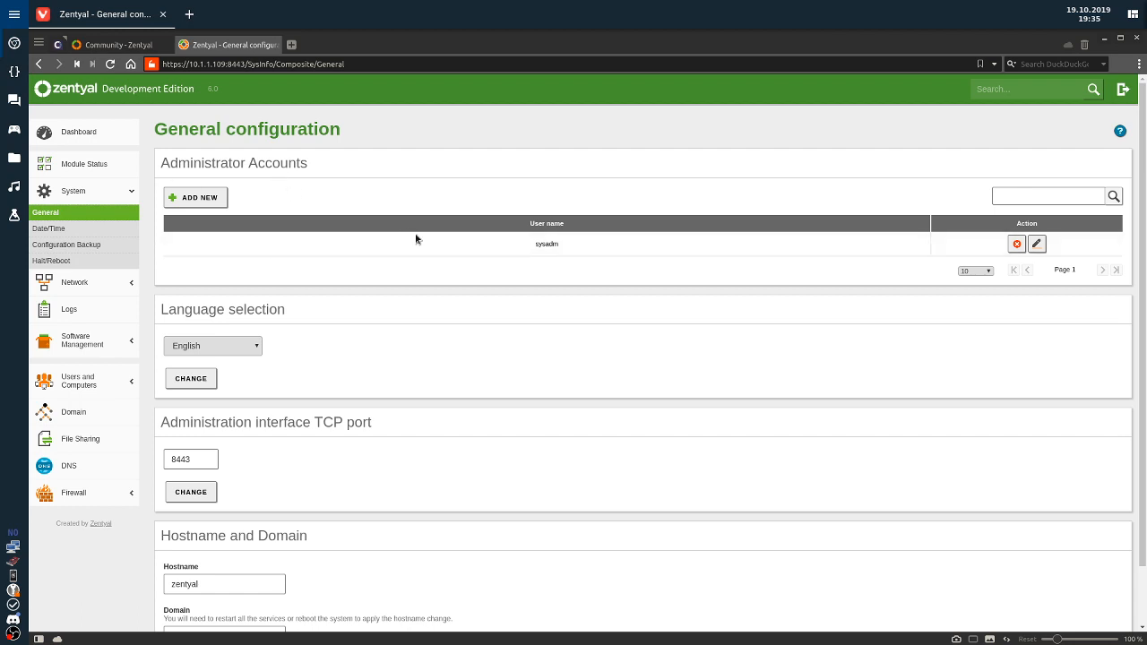
scroll(290, 528, "down", 2)
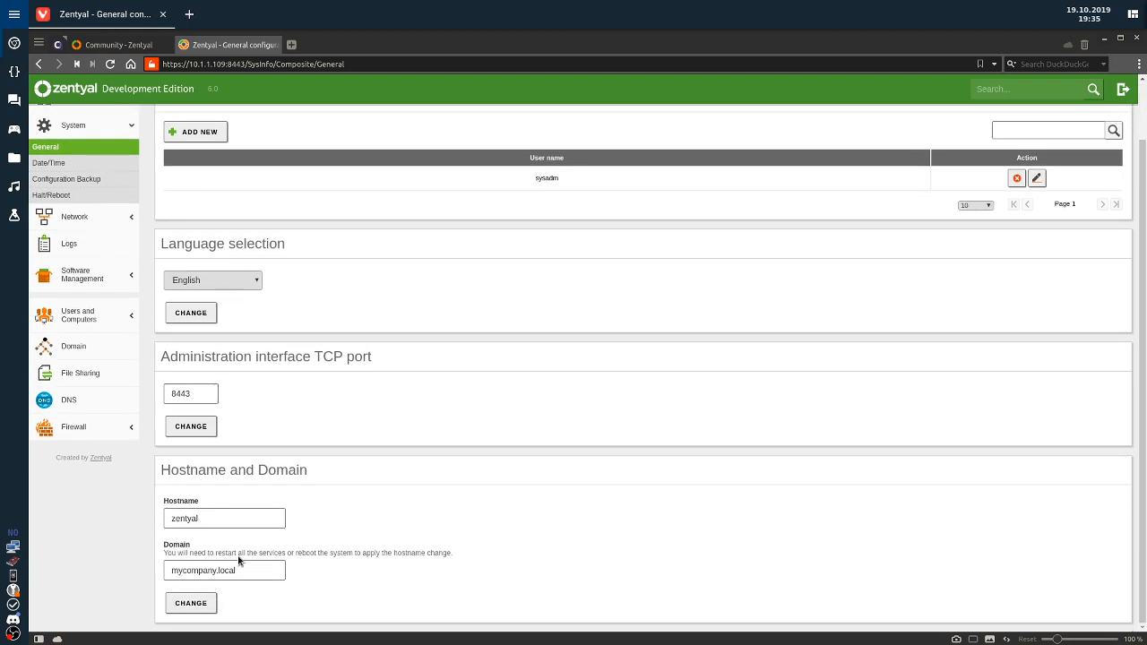
scroll(100, 210, "up", 2)
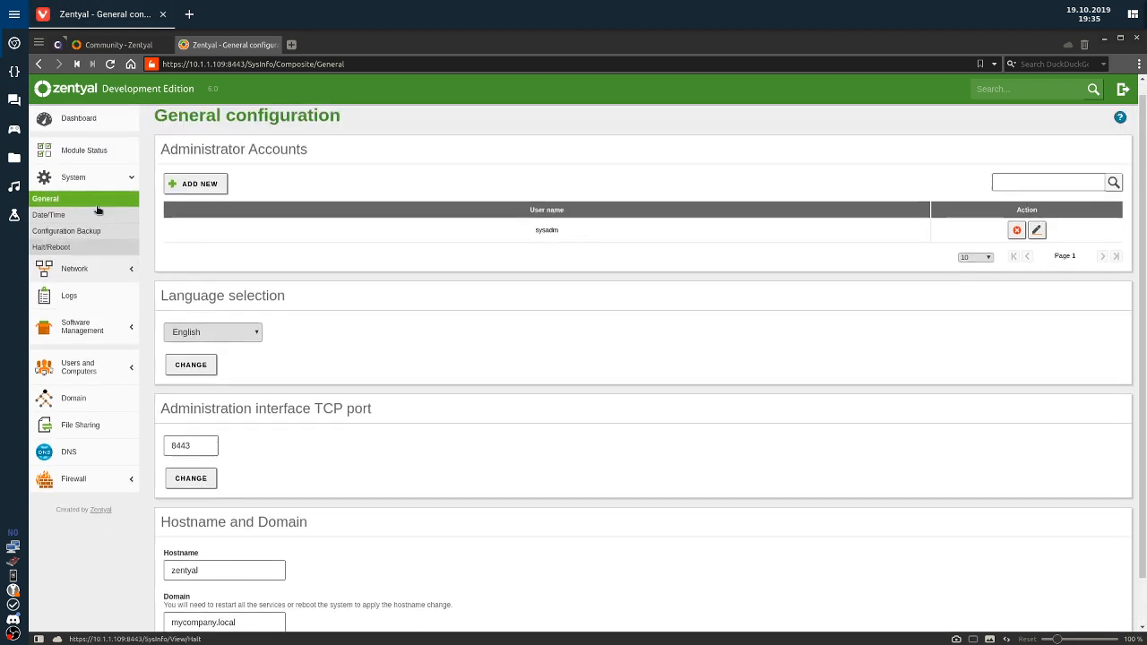
View the dashboard's network interface details, then switch to the zentyal-server VM window.
left_click(66, 137)
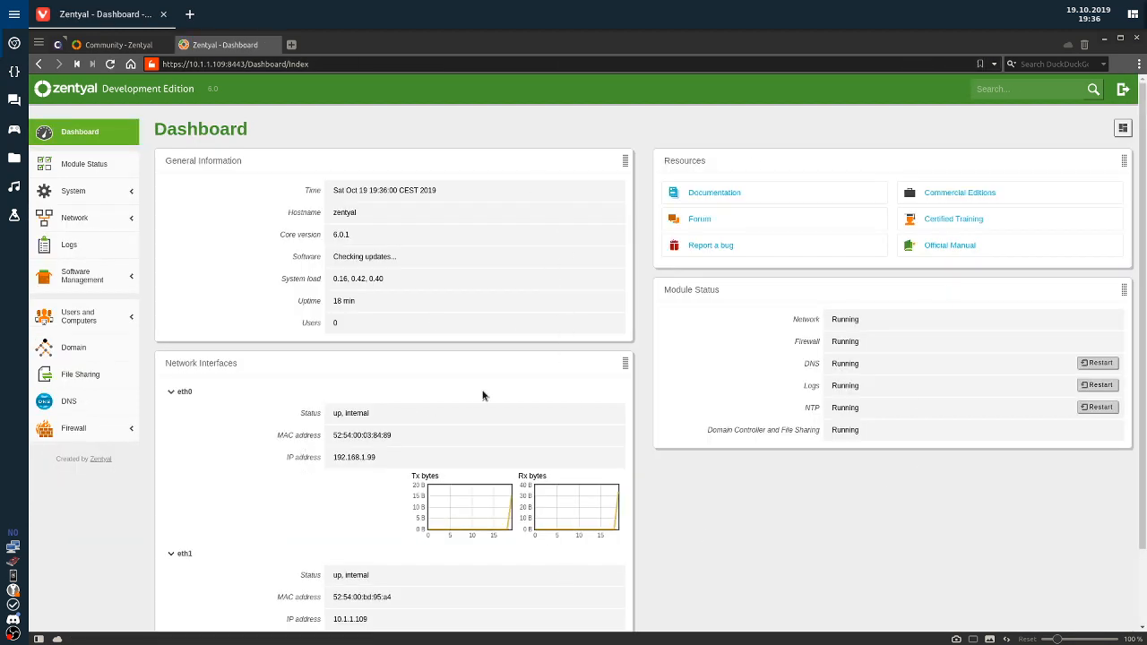
scroll(515, 381, "down", 2)
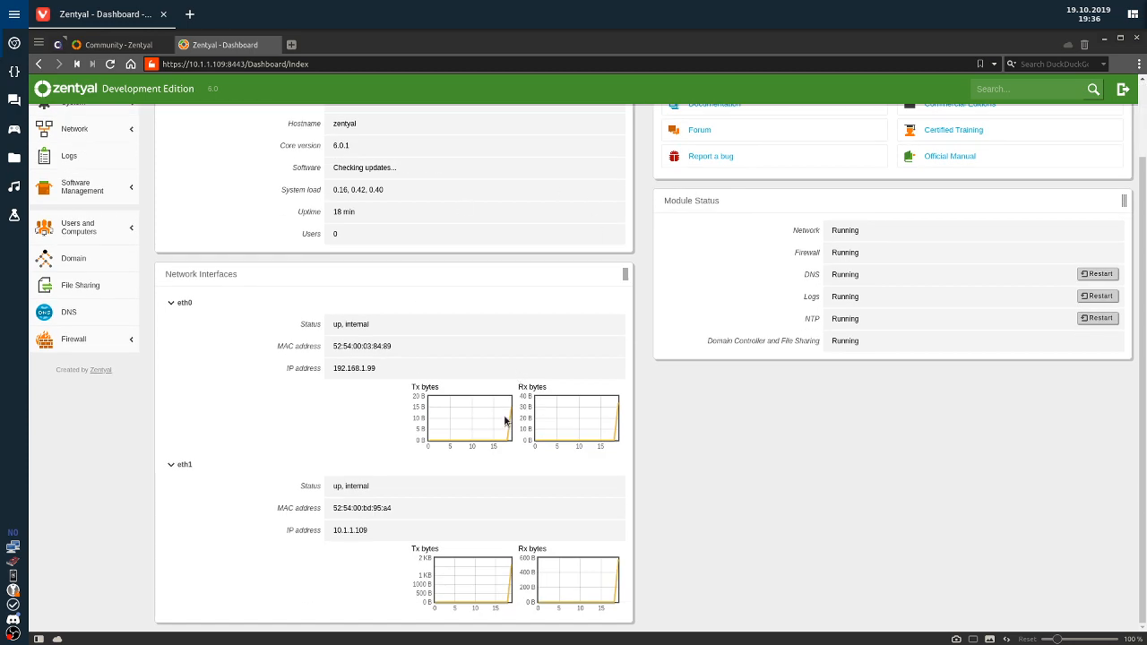
key("alt+Tab")
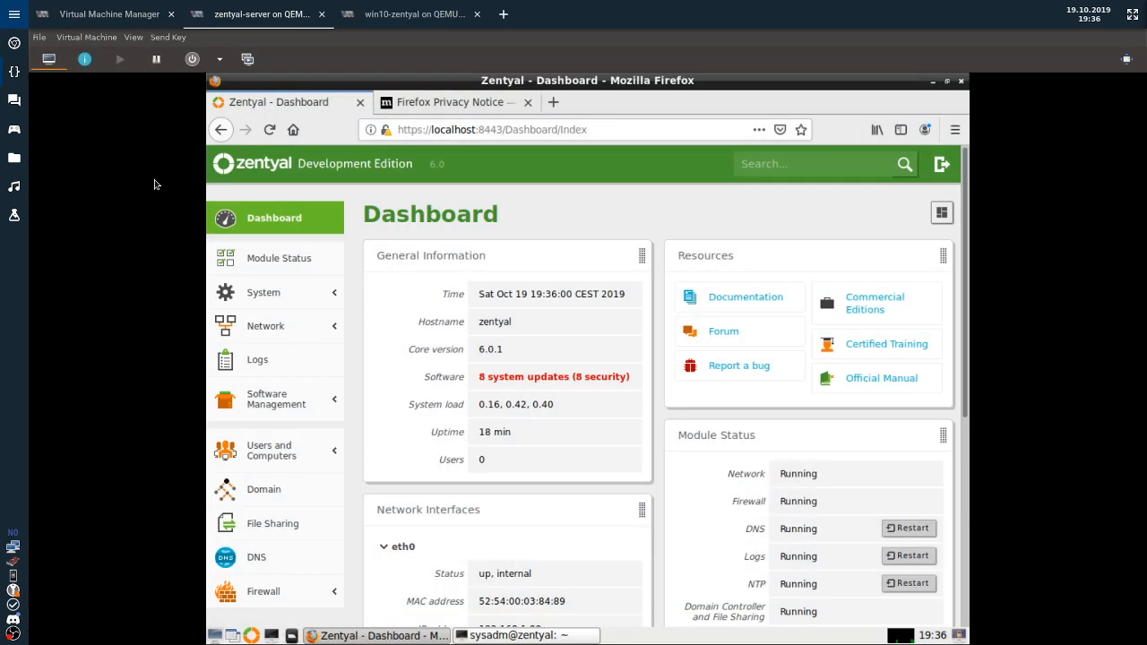
In the win10-zentyal VM, choose region Norway and Norwegian keyboard, skipping a second layout.
left_click(414, 14)
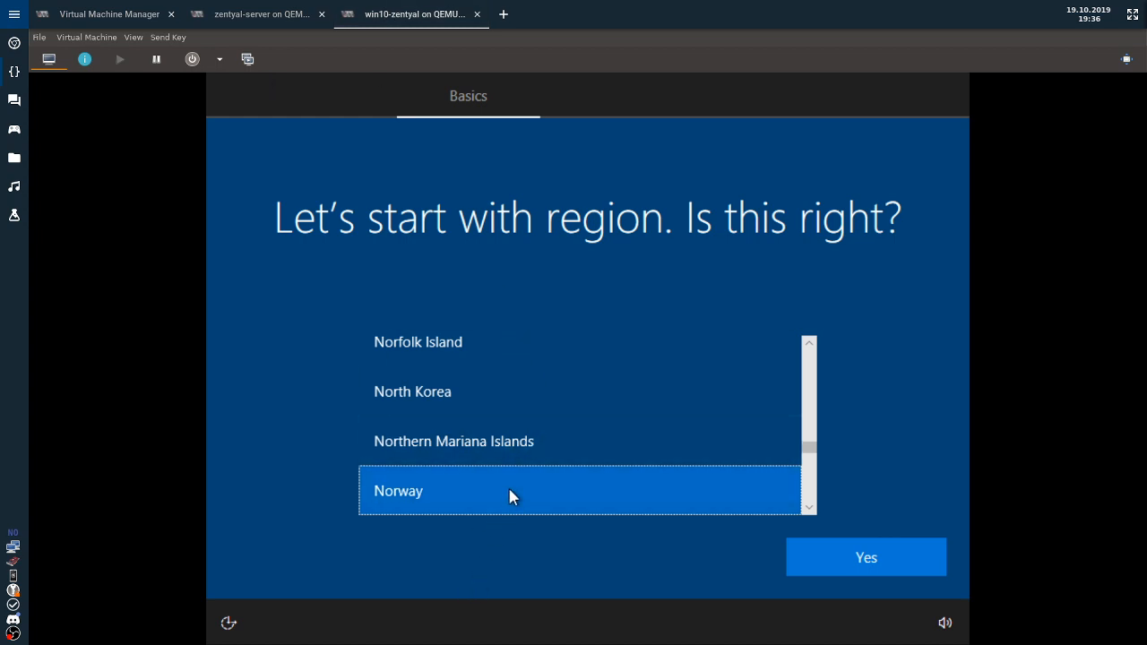
left_click(876, 572)
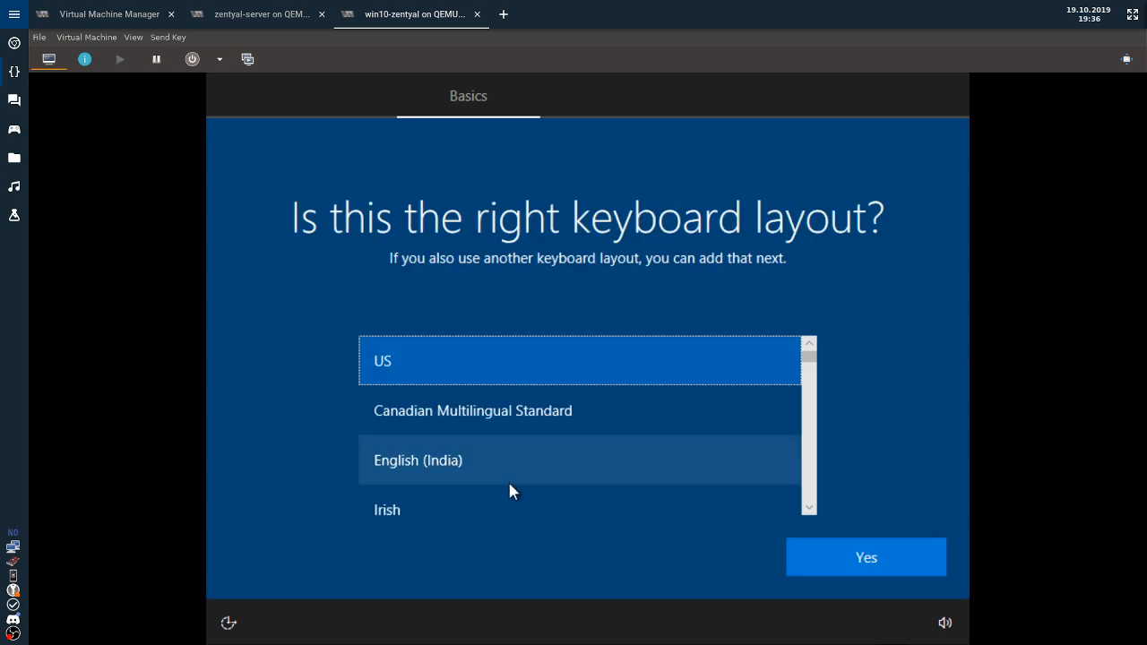
scroll(485, 391, "down", 10)
scroll(486, 392, "down", 15)
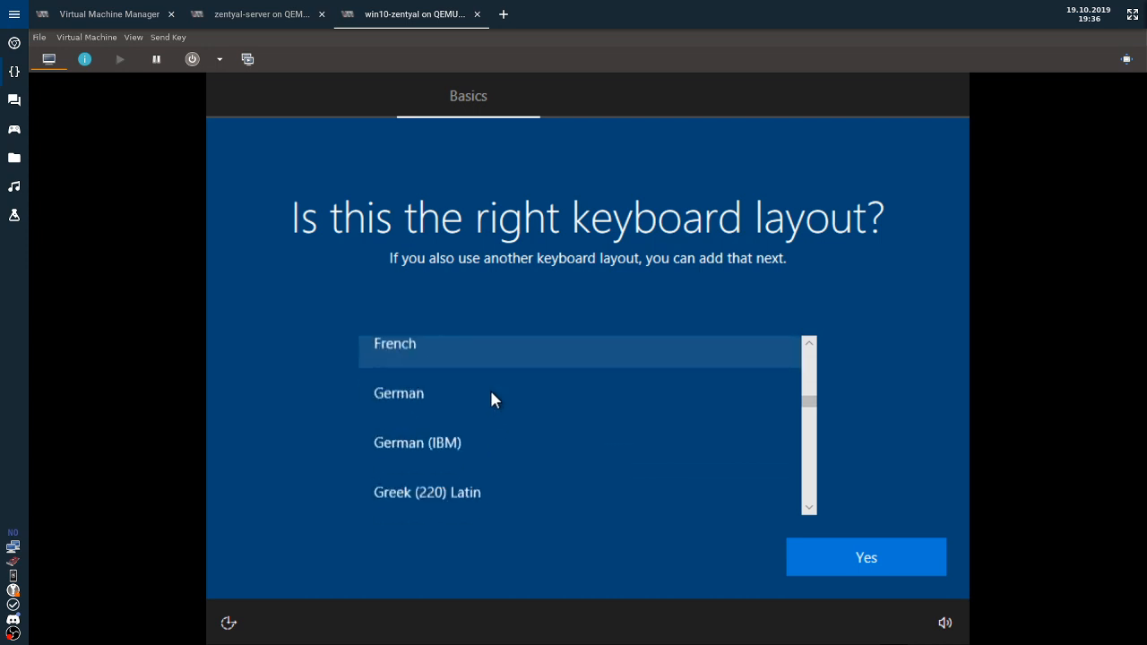
scroll(489, 395, "down", 8)
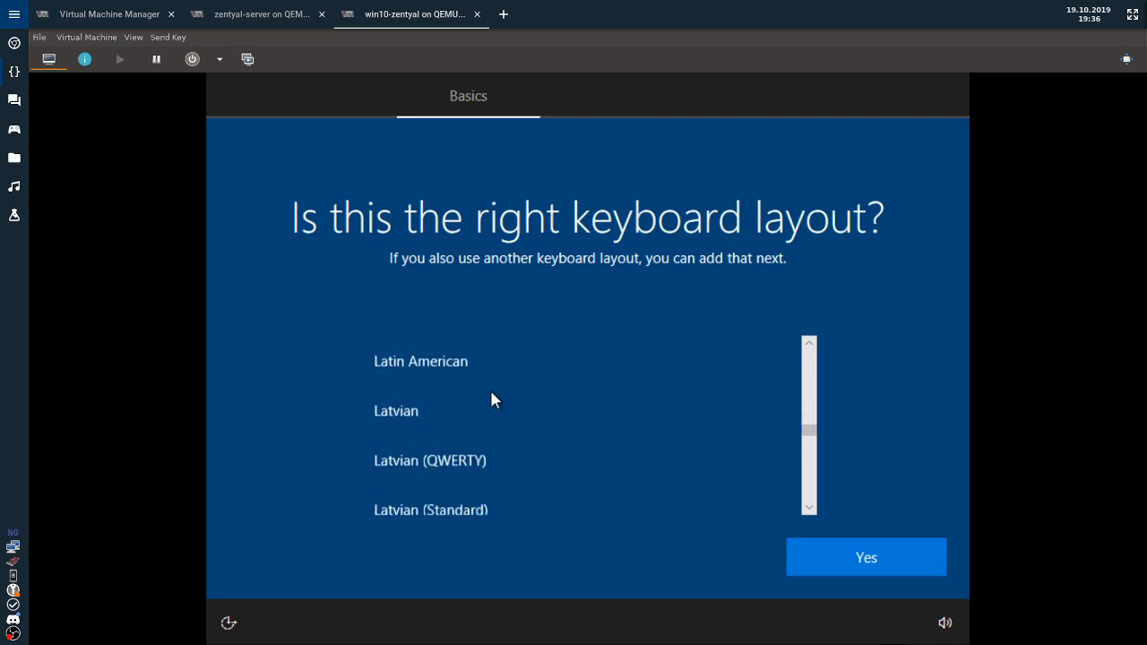
scroll(482, 410, "down", 3)
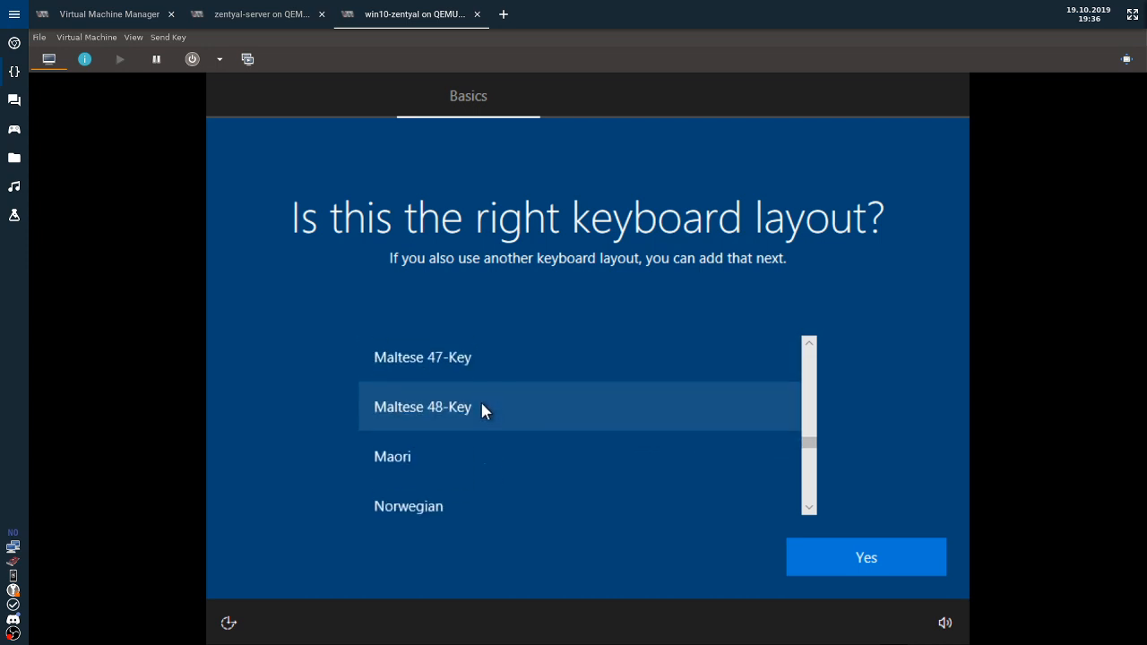
left_click(442, 508)
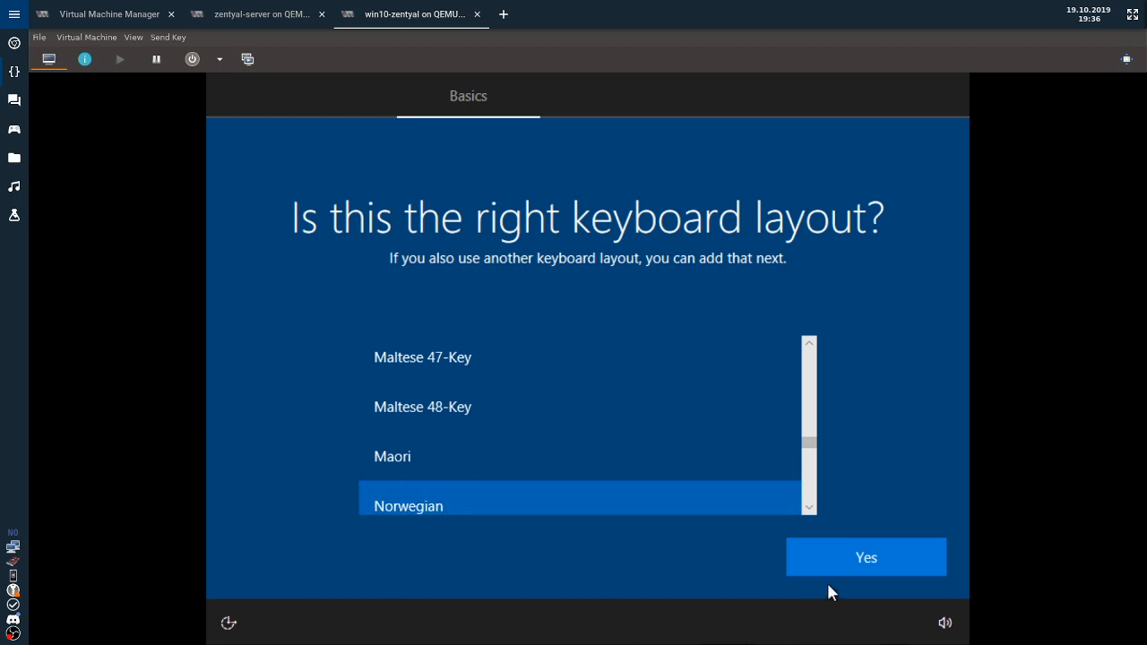
left_click(853, 556)
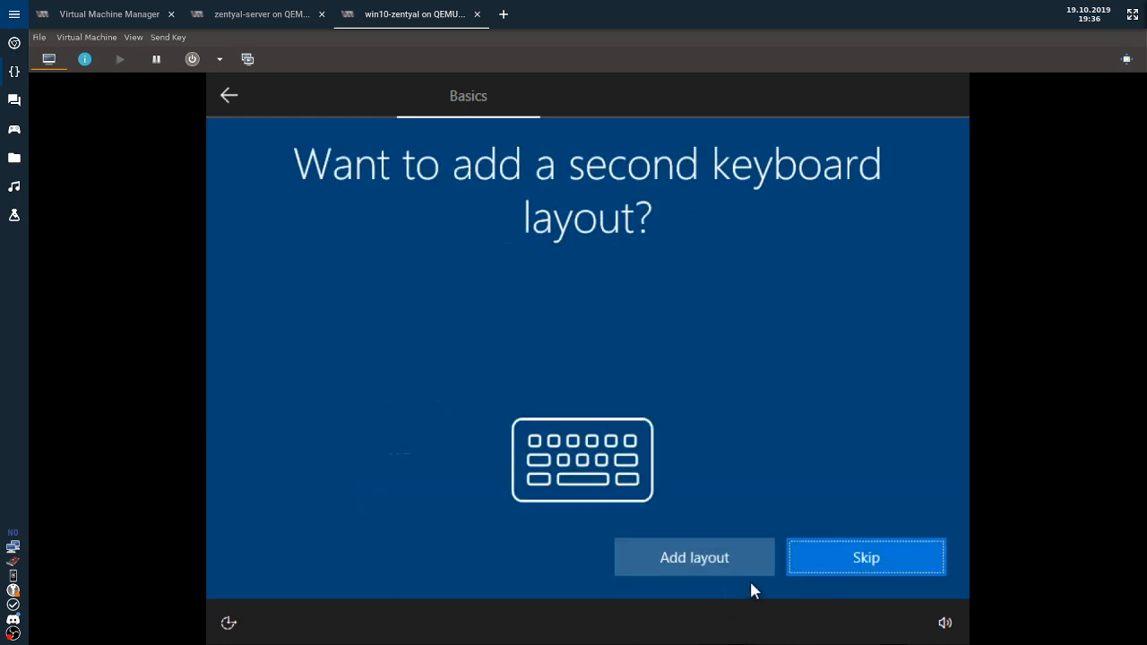
left_click(861, 569)
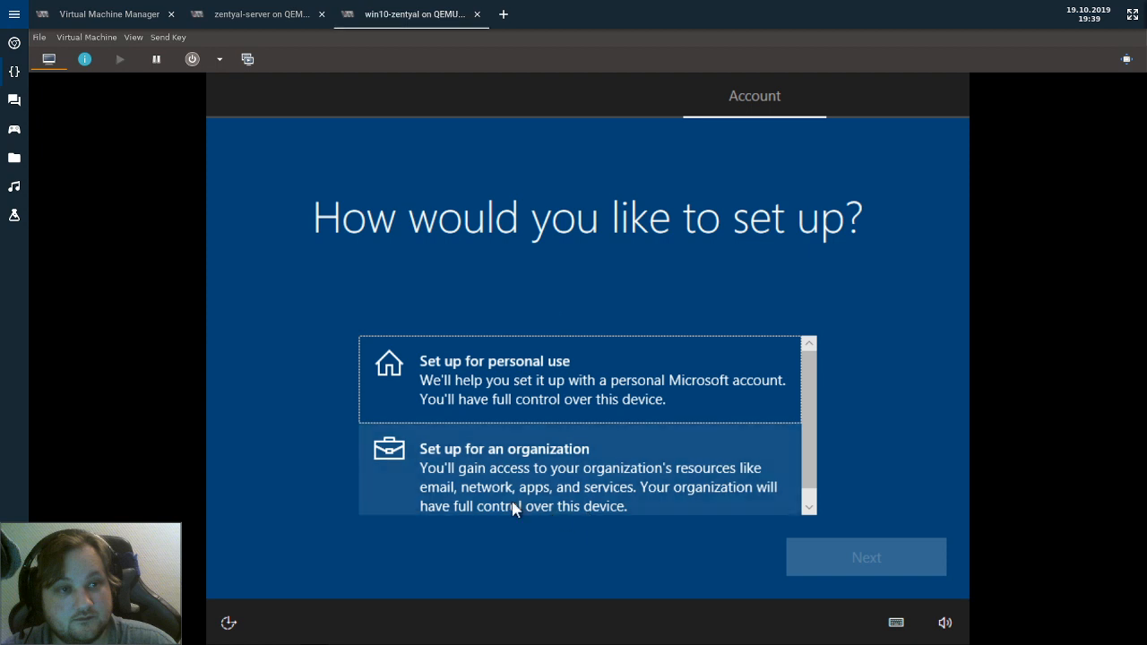
Choose 'Set up for an organization' and pick 'Domain join instead' over Microsoft sign-in.
left_click(514, 508)
left_click(799, 565)
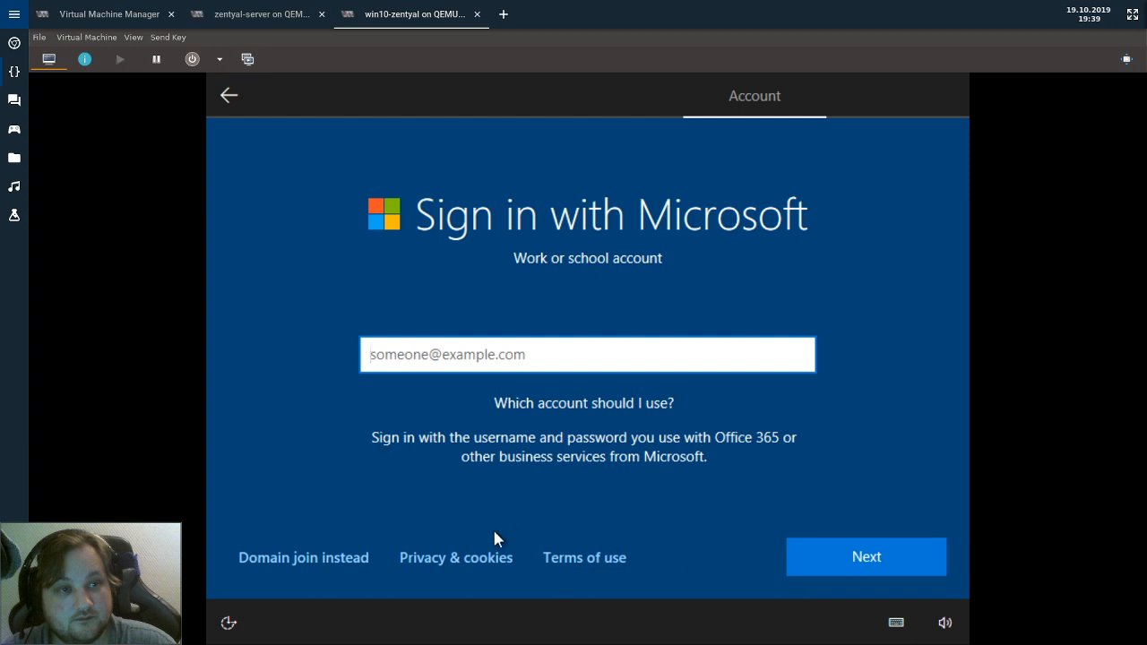
left_click(303, 560)
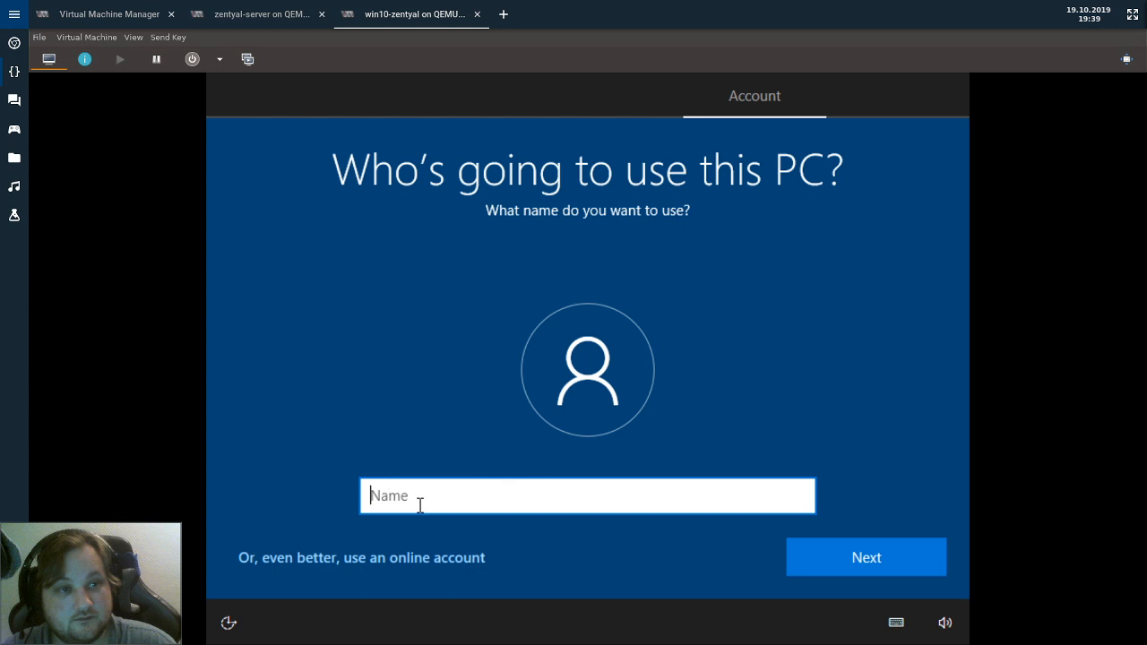
Name the local admin account 'LocalAdmin'.
type("Localadming")
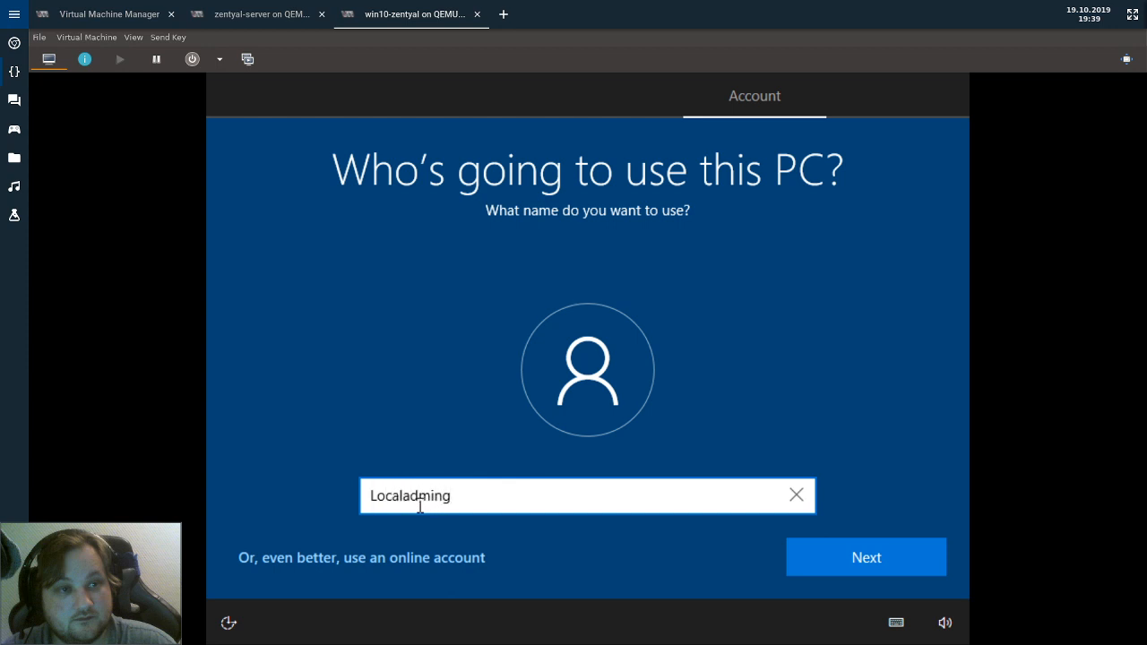
key("BackSpace")
key("Left")
key("Left")
key("Left")
key("Left")
key("Left")
key("shift+Right")
type("A")
key("Return")
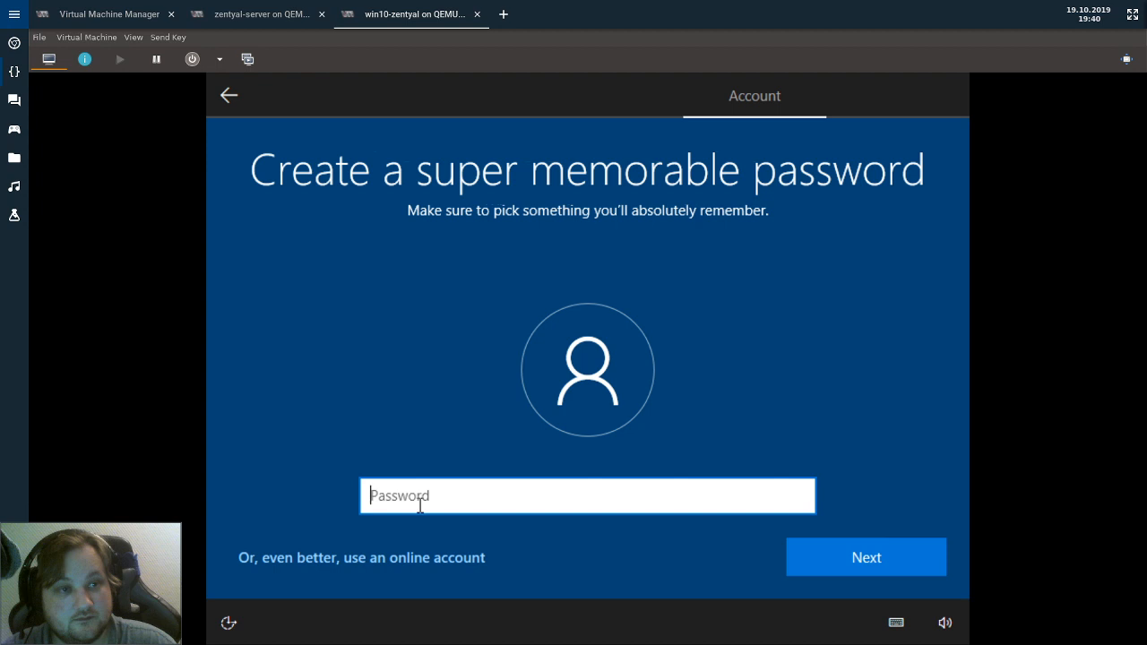
Enter and confirm the account password, then continue past the security questions.
type("••••••••")
key("Return")
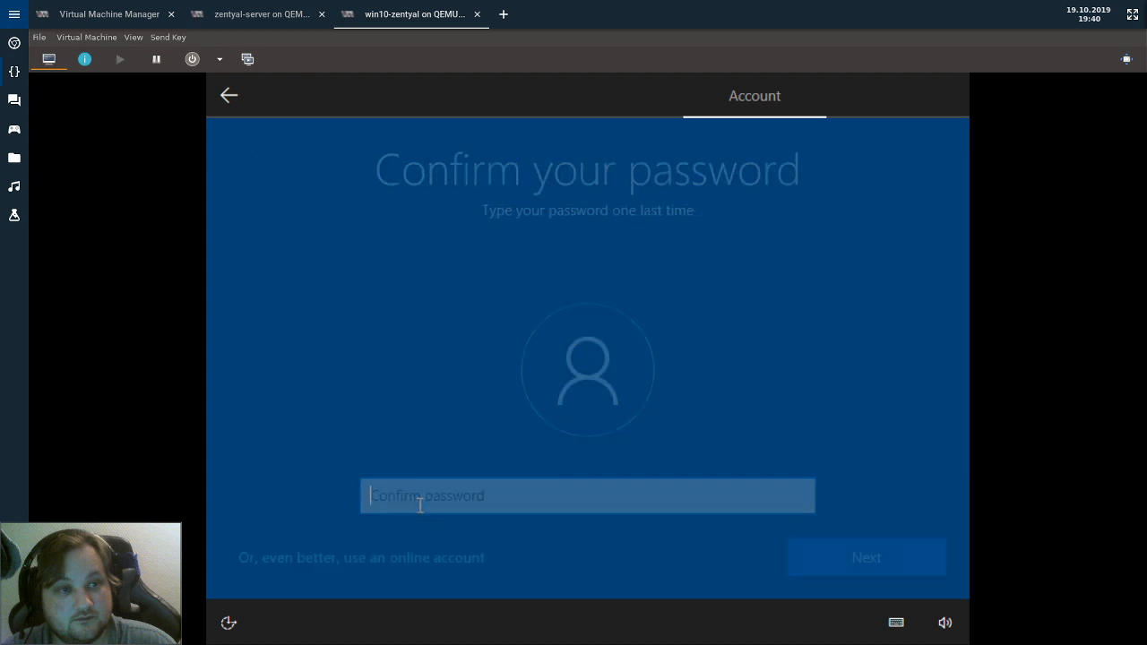
type("••••••••")
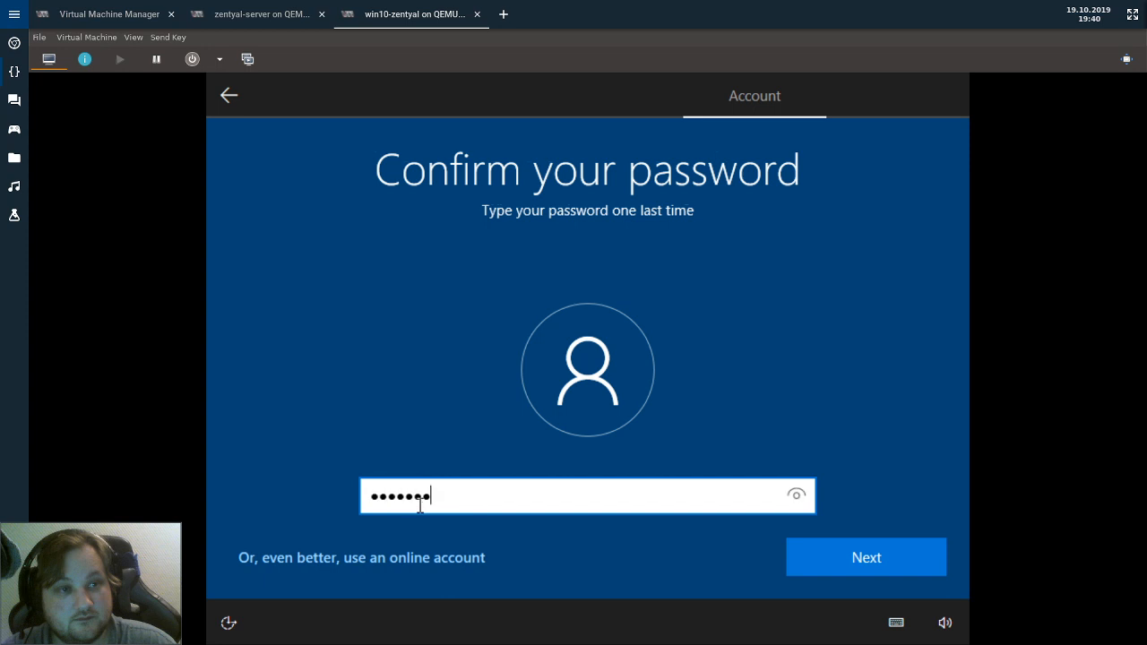
key("Return")
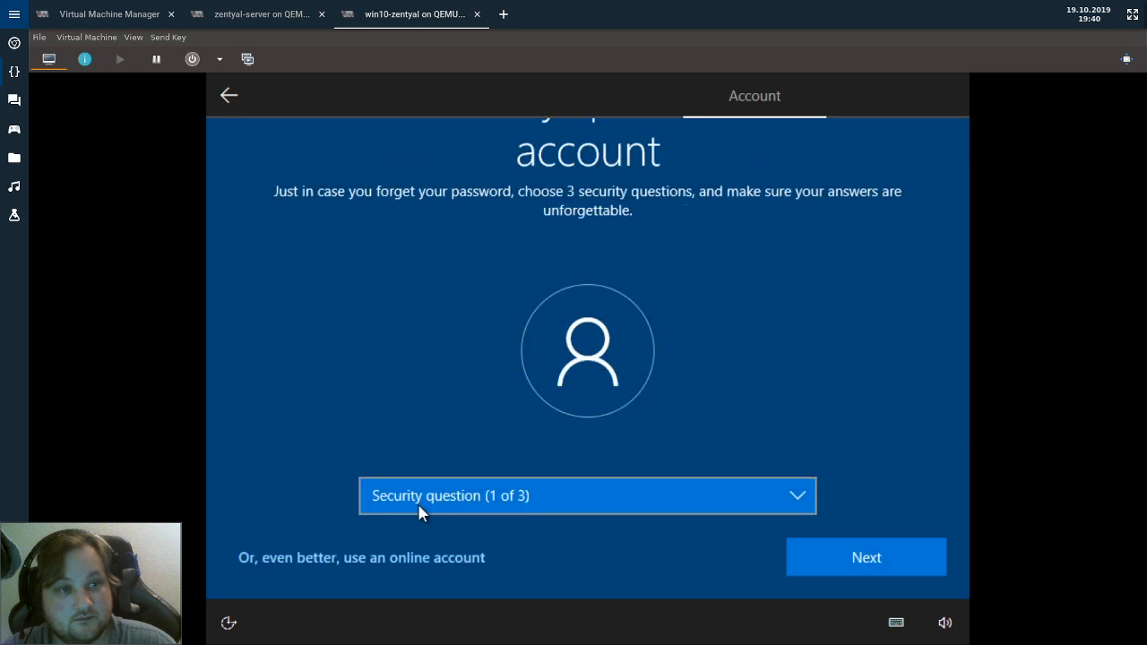
scroll(826, 473, "down", 3)
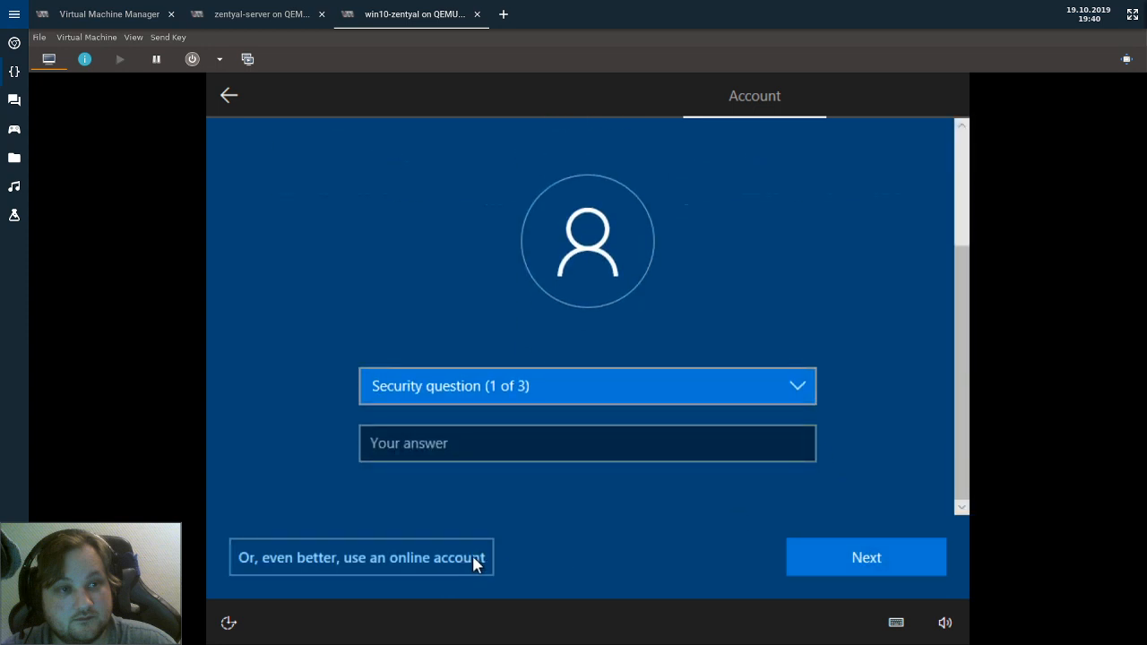
left_click(227, 97)
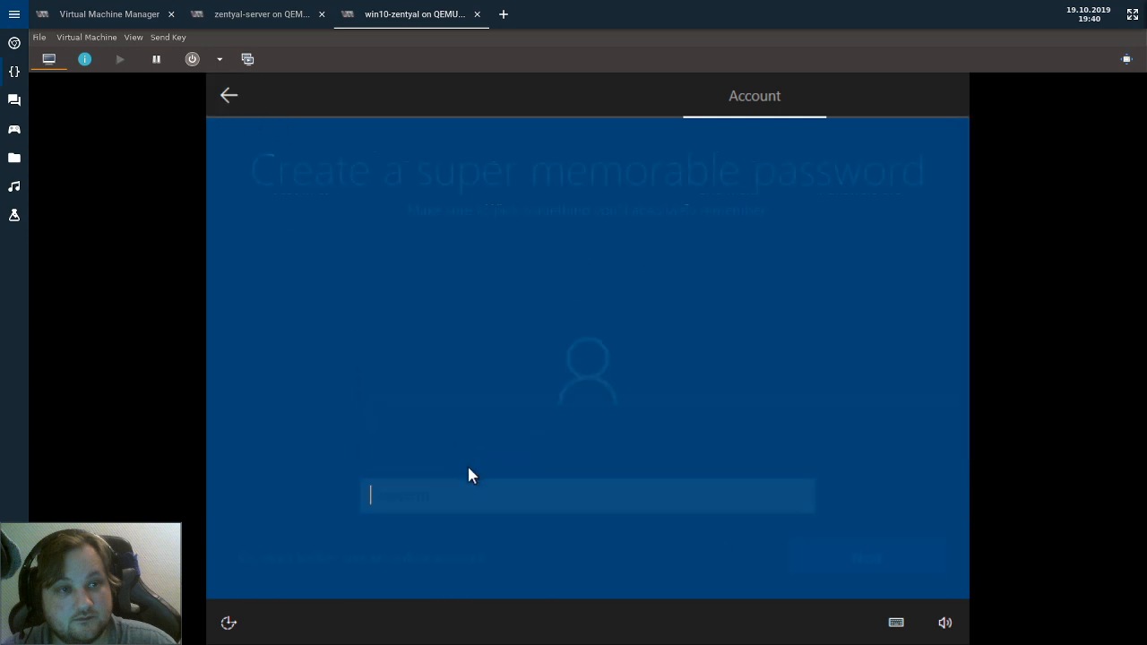
key("Return")
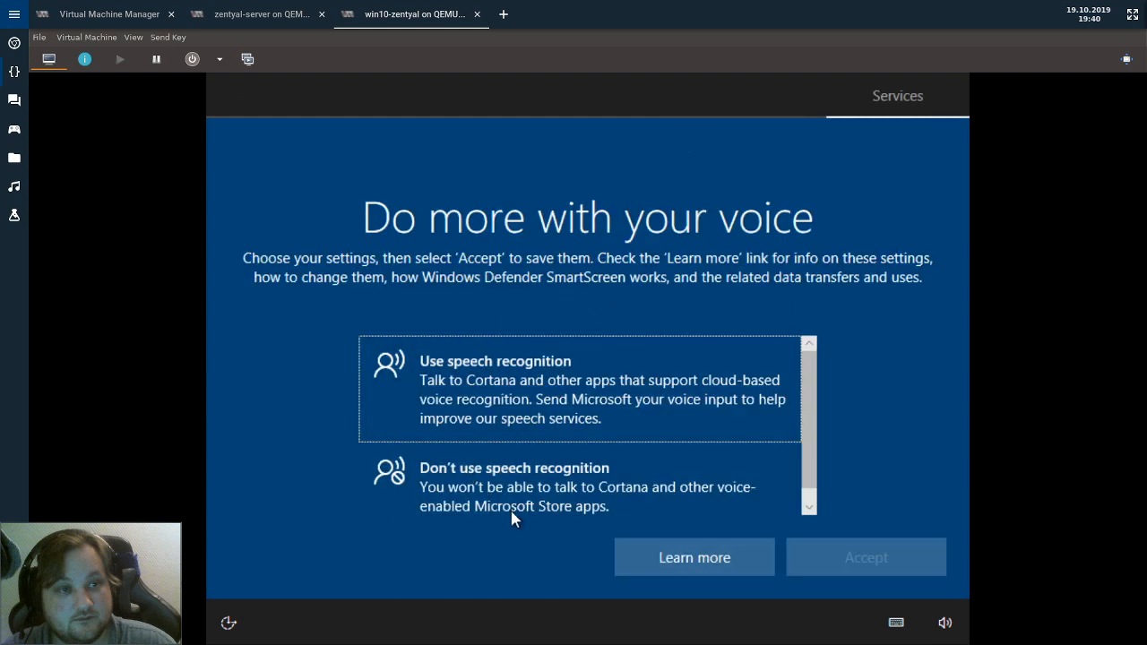
Decline speech recognition, device location and Find my device.
left_click(512, 509)
left_click(812, 558)
left_click(673, 498)
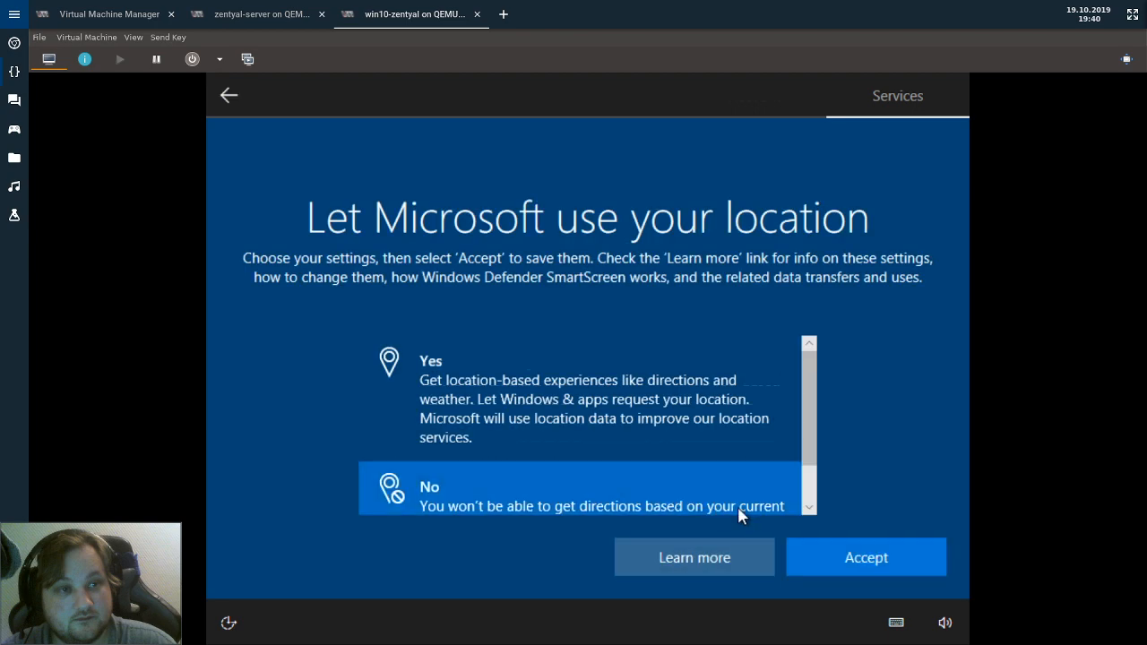
left_click(810, 547)
left_click(679, 494)
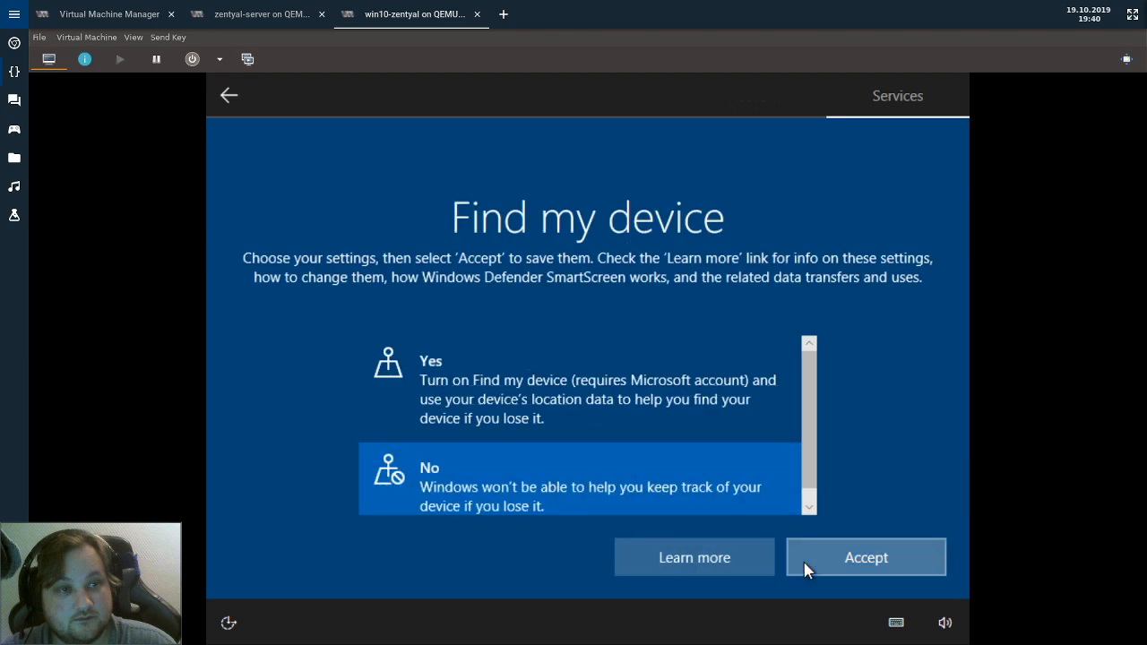
left_click(809, 567)
Choose Basic diagnostics and decline inking and typing, tailored experiences and advertising ID.
scroll(592, 500, "down", 3)
left_click(585, 498)
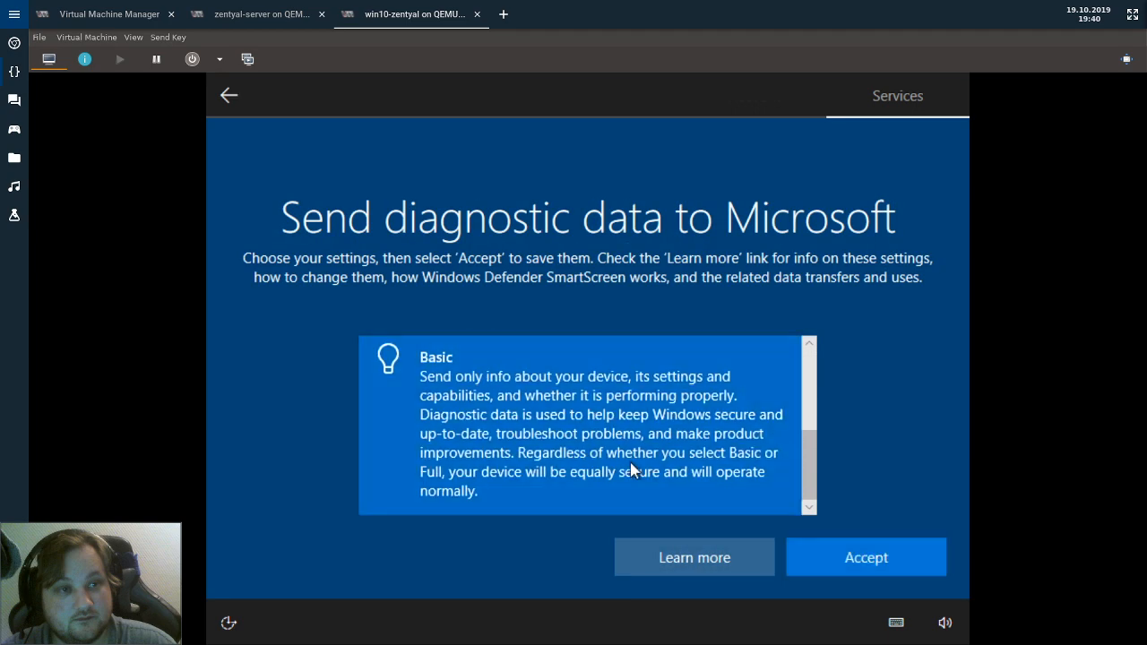
left_click(869, 567)
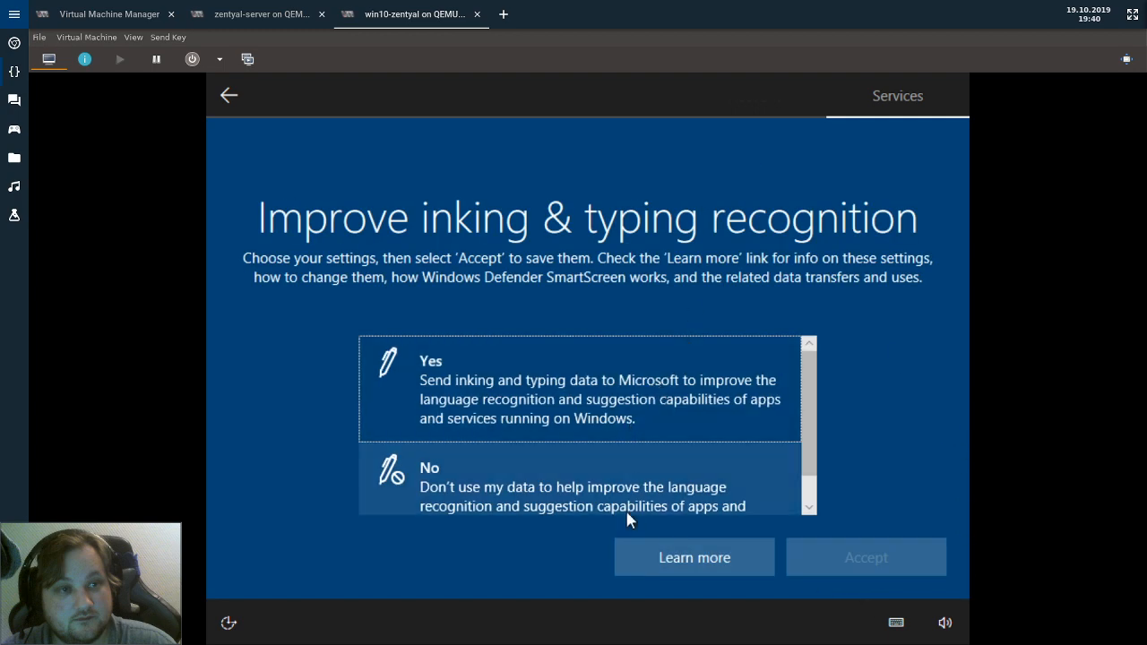
left_click(650, 498)
left_click(825, 546)
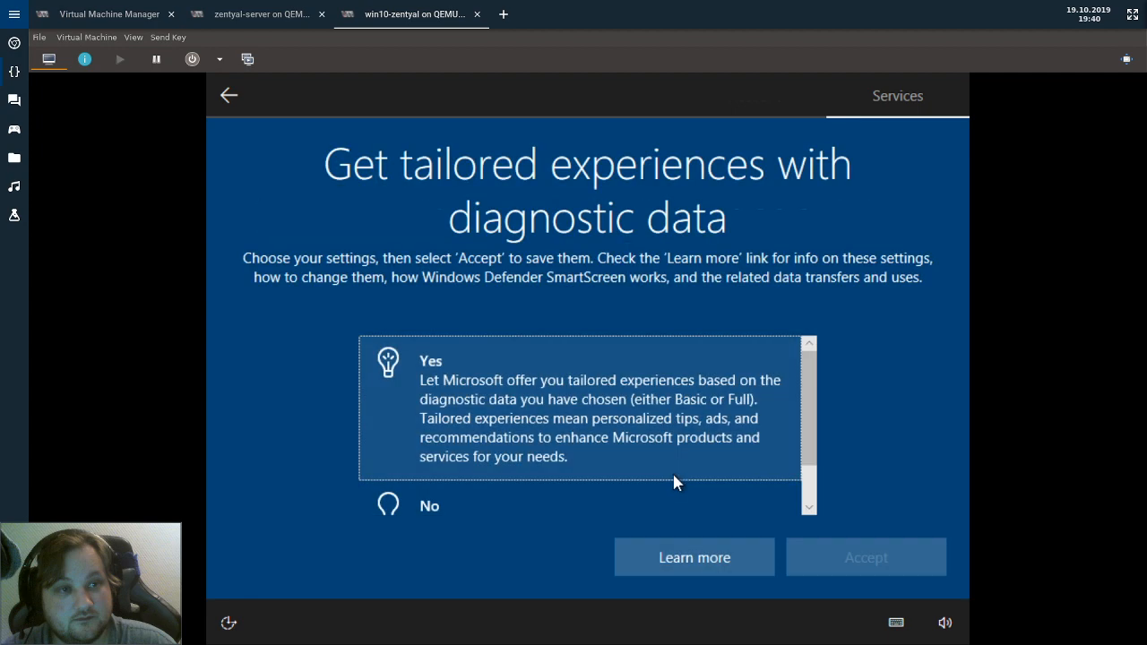
left_click(668, 489)
left_click(807, 542)
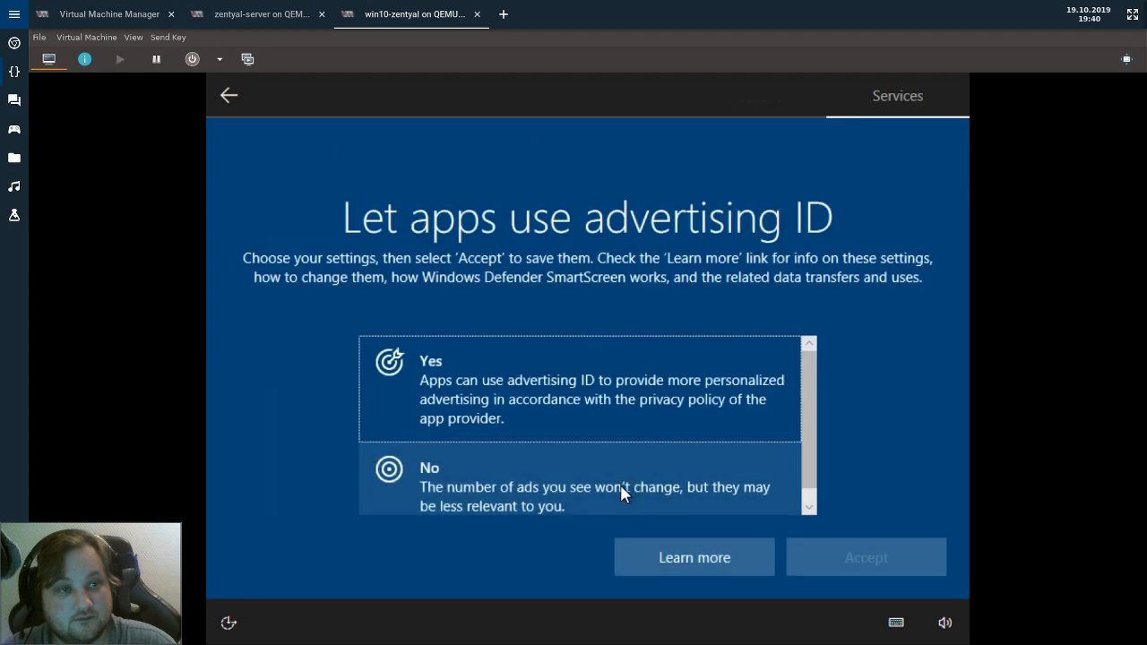
left_click(727, 509)
left_click(825, 542)
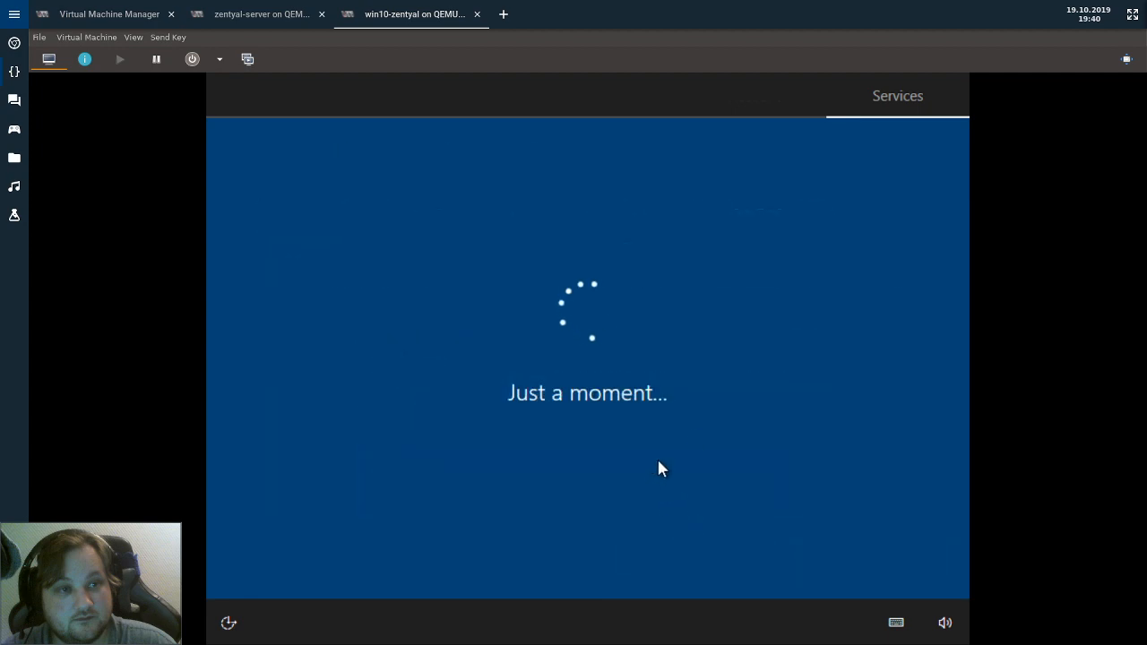
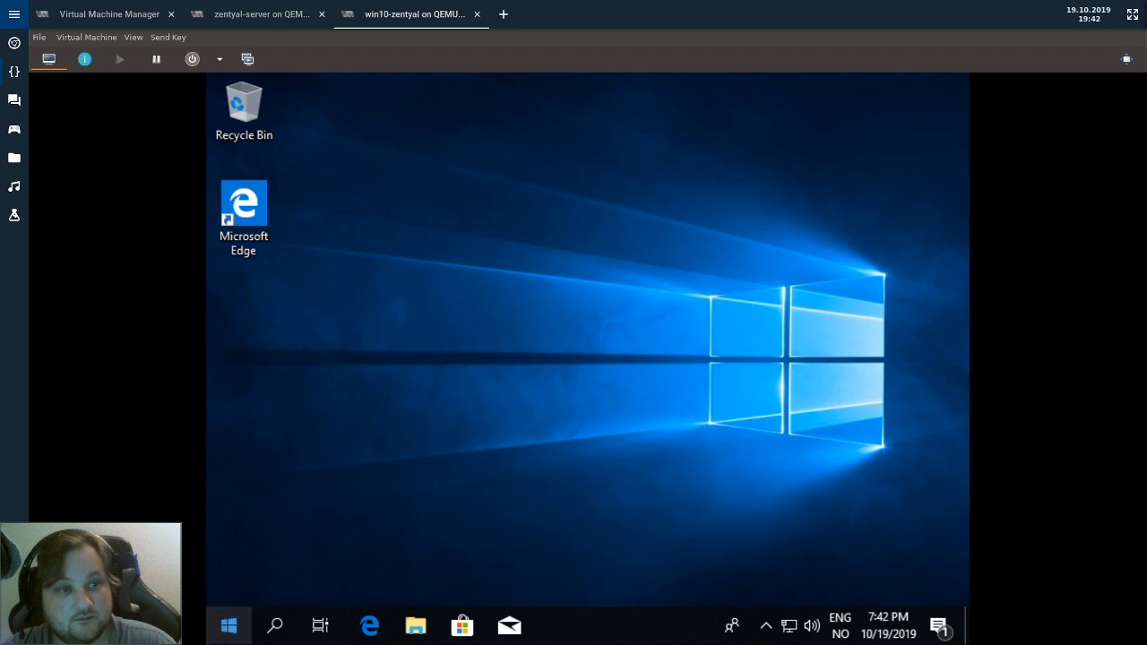
Open the guest's Windows Settings from Start, briefly checking Update & Security before returning.
left_click(230, 633)
scroll(597, 457, "down", 5)
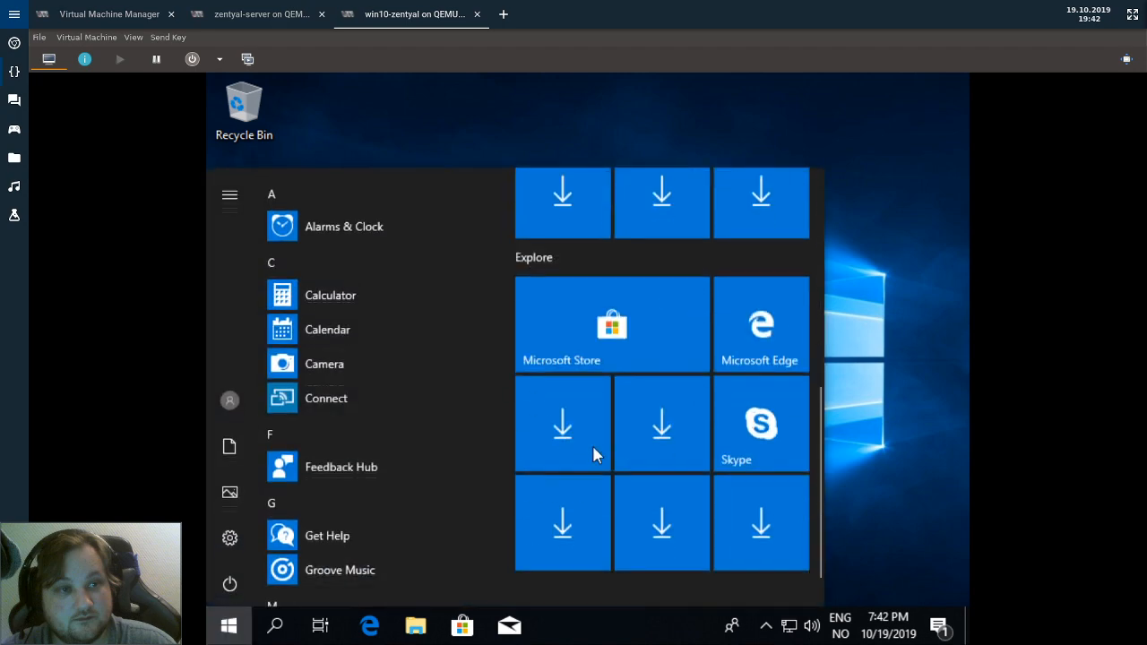
scroll(596, 455, "up", 5)
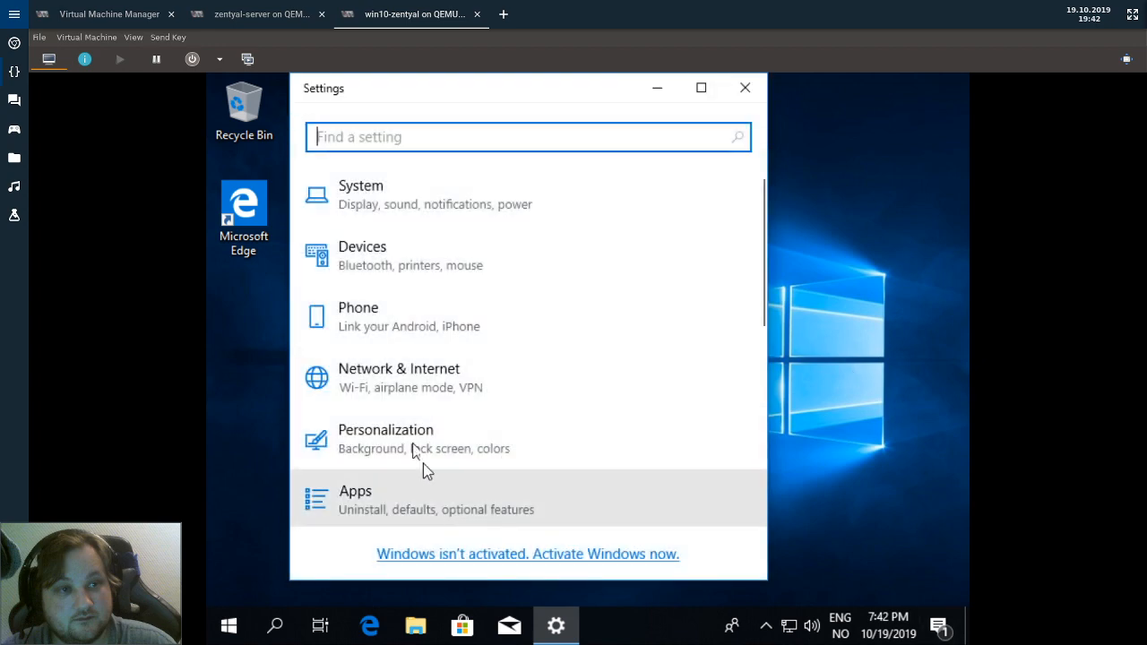
scroll(422, 421, "down", 2)
scroll(419, 375, "down", 3)
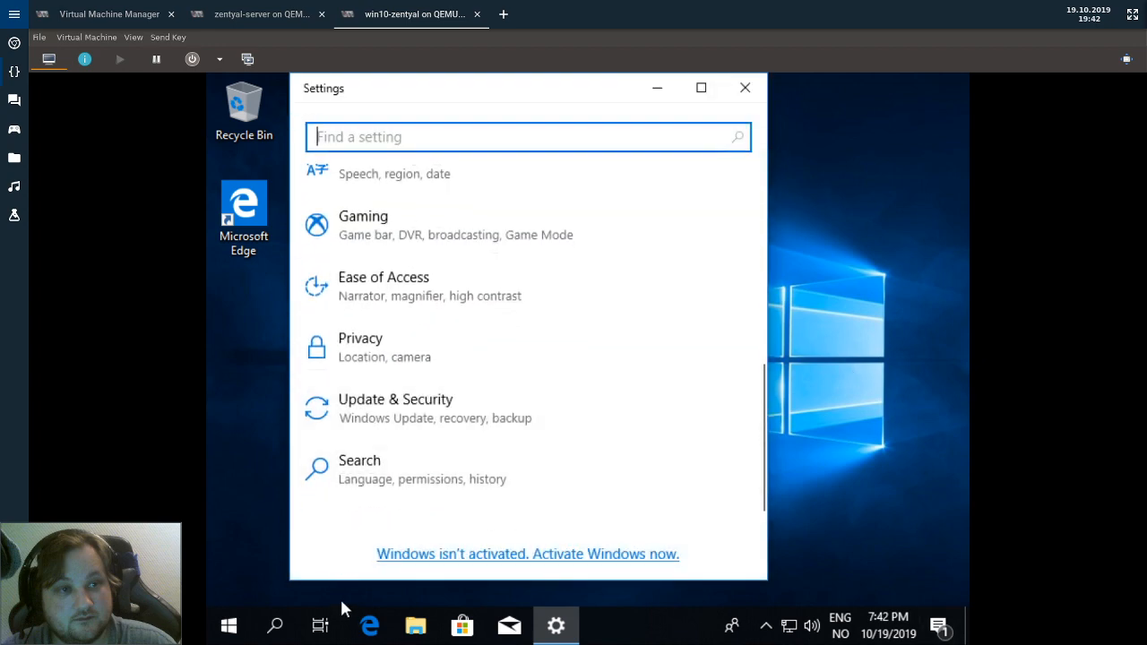
left_click(408, 421)
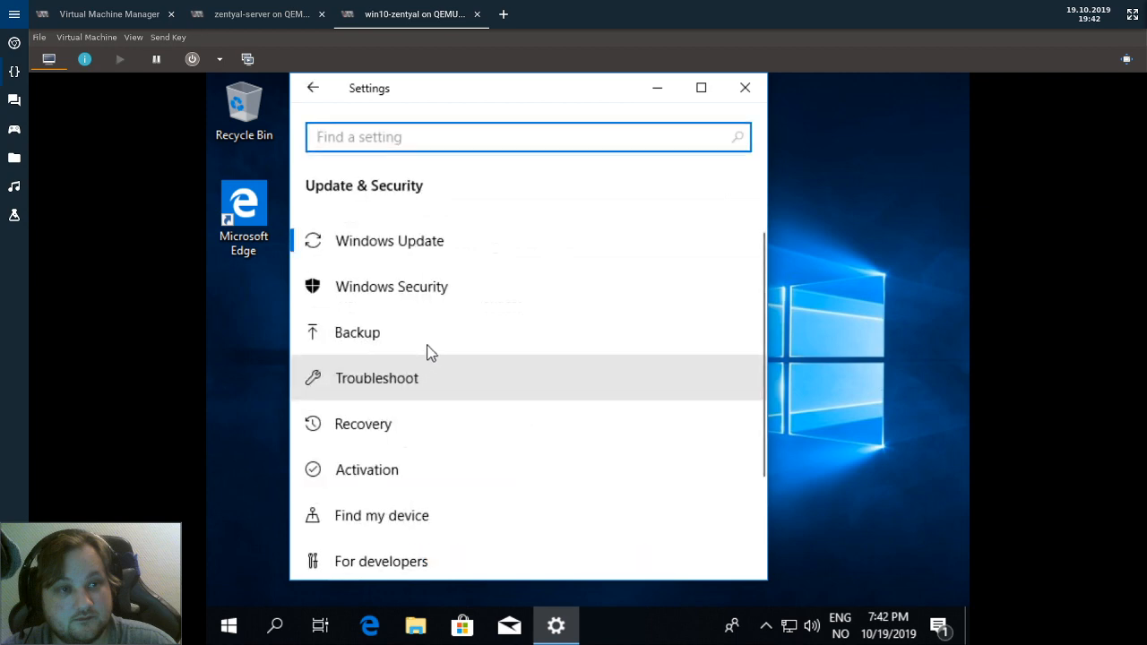
scroll(428, 353, "down", 2)
scroll(429, 351, "up", 3)
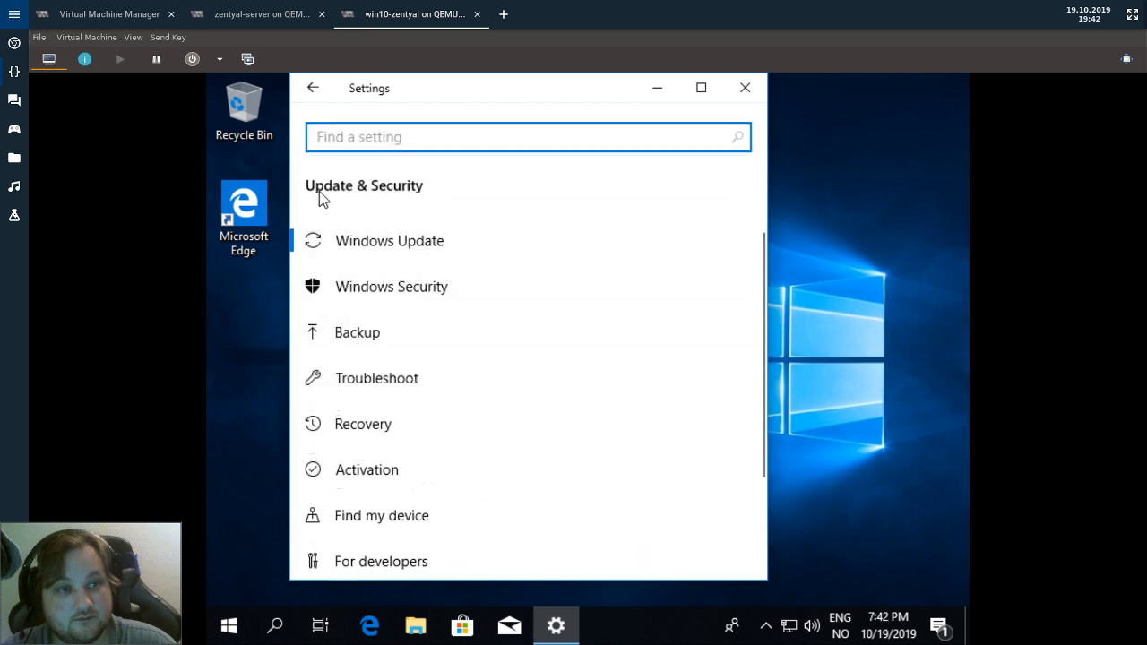
left_click(309, 89)
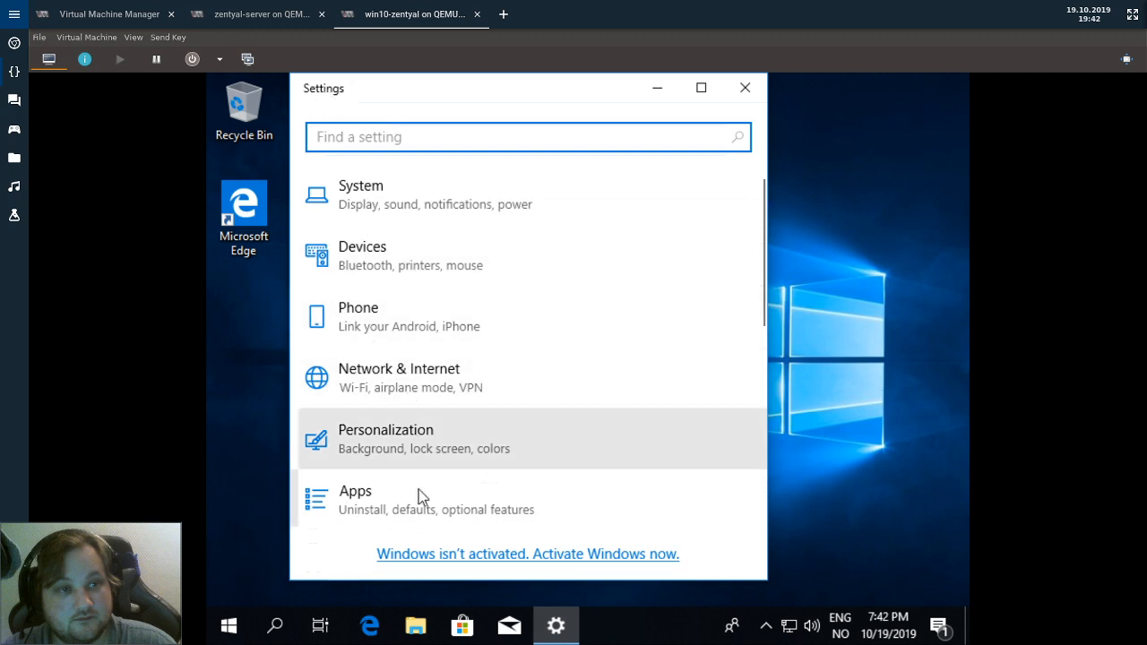
Go to Accounts > Access work or school and start connecting an account.
scroll(419, 484, "down", 1)
scroll(420, 463, "down", 5)
scroll(373, 395, "up", 5)
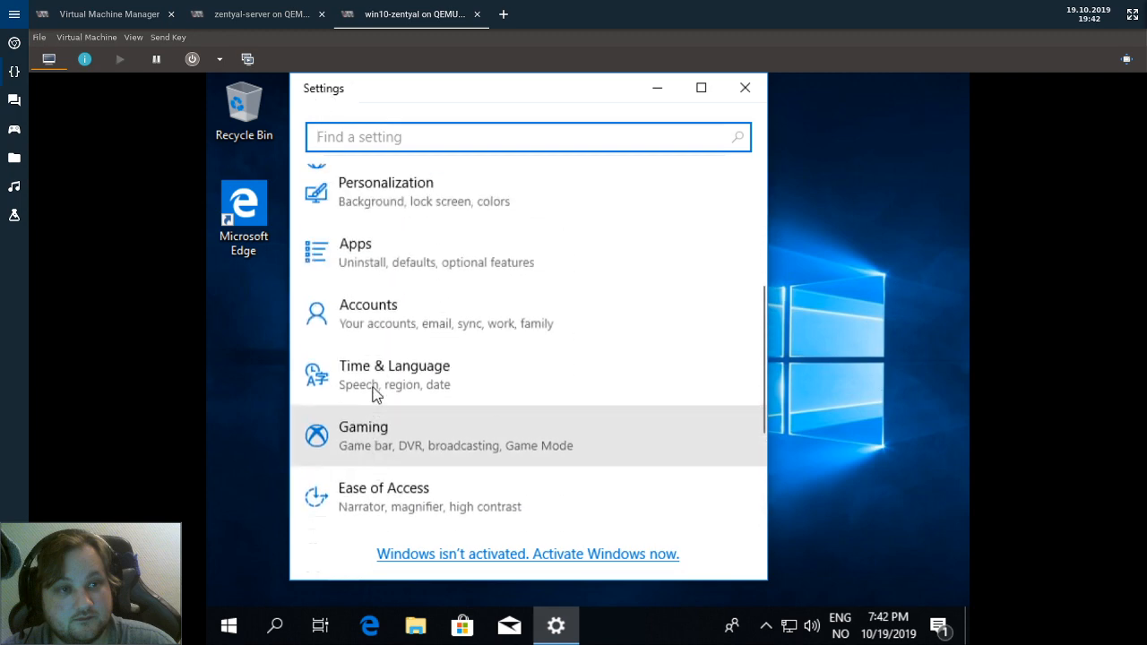
scroll(373, 395, "up", 1)
scroll(320, 494, "down", 1)
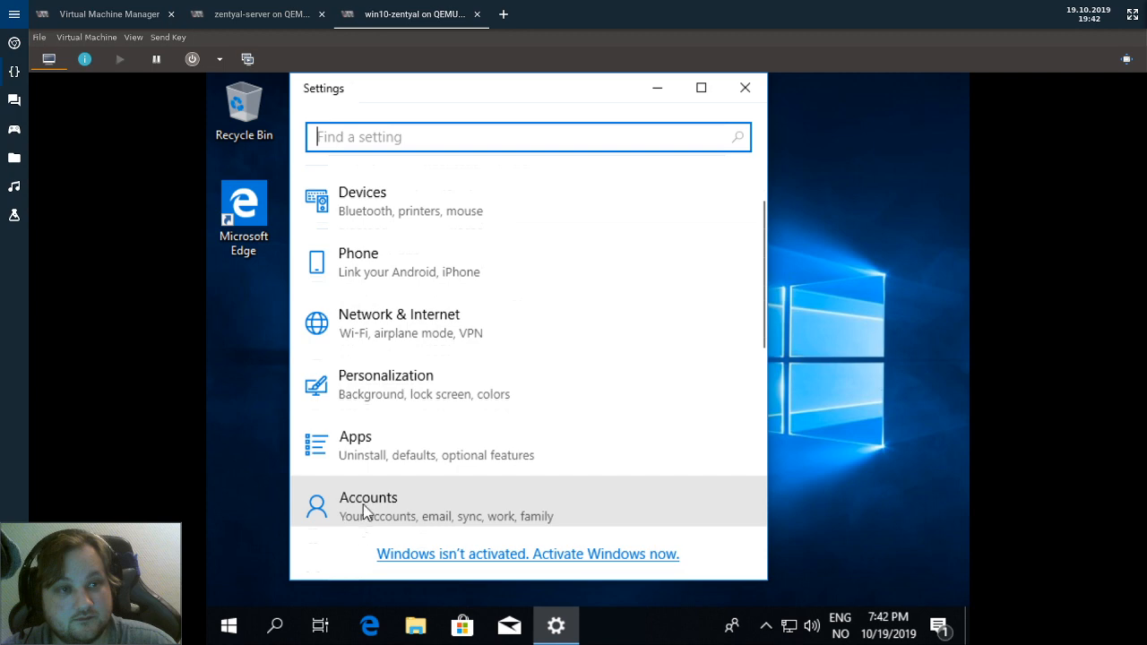
left_click(365, 512)
left_click(427, 384)
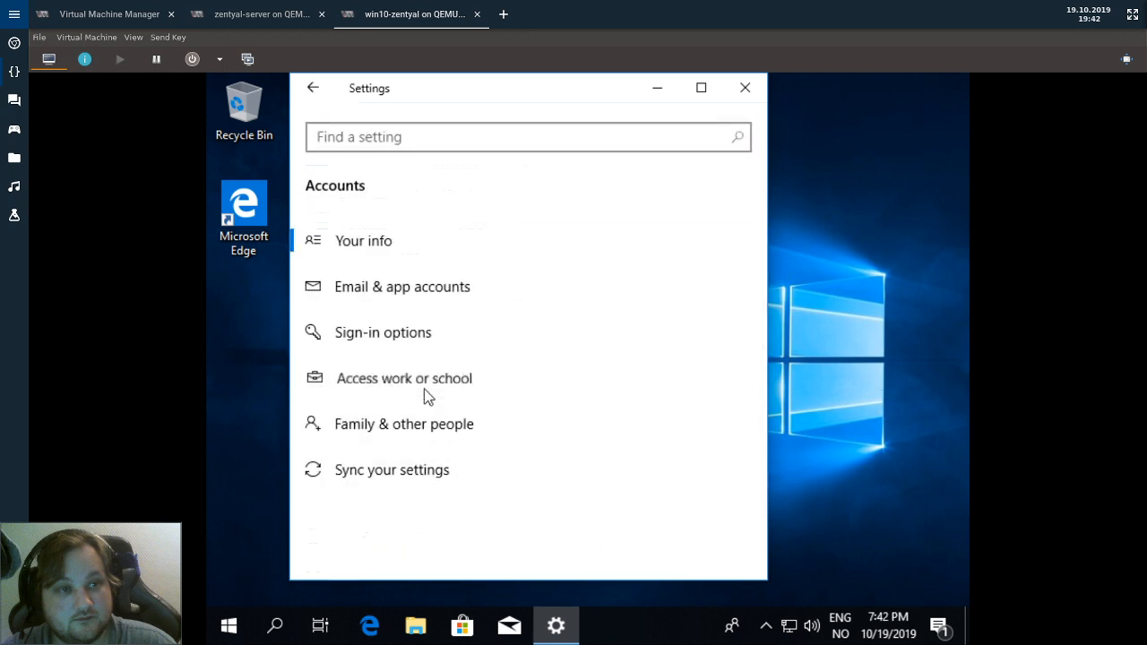
scroll(431, 402, "down", 3)
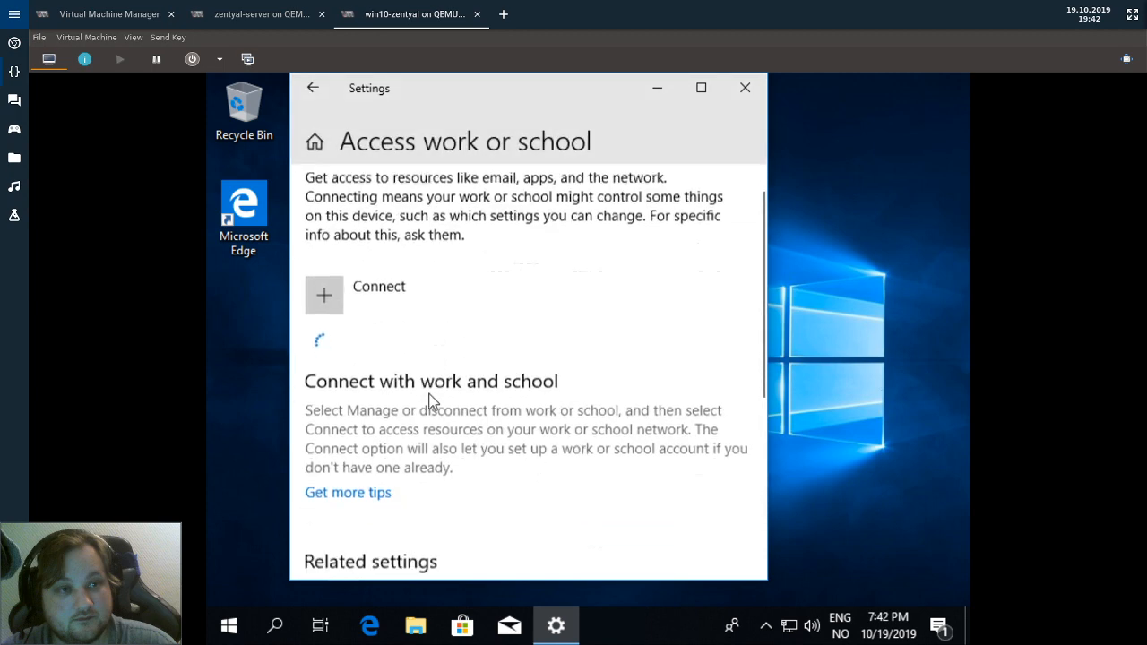
left_click(336, 294)
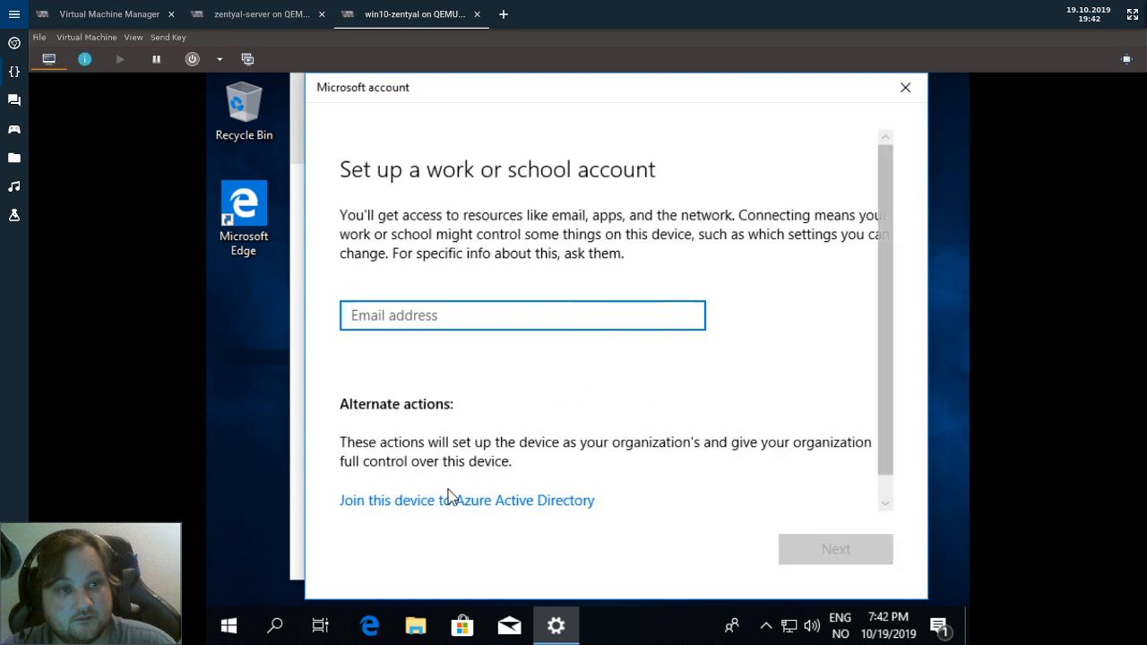
Browse the guest's Start app list, then return to the work or school account setup dialog.
scroll(560, 380, "down", 1)
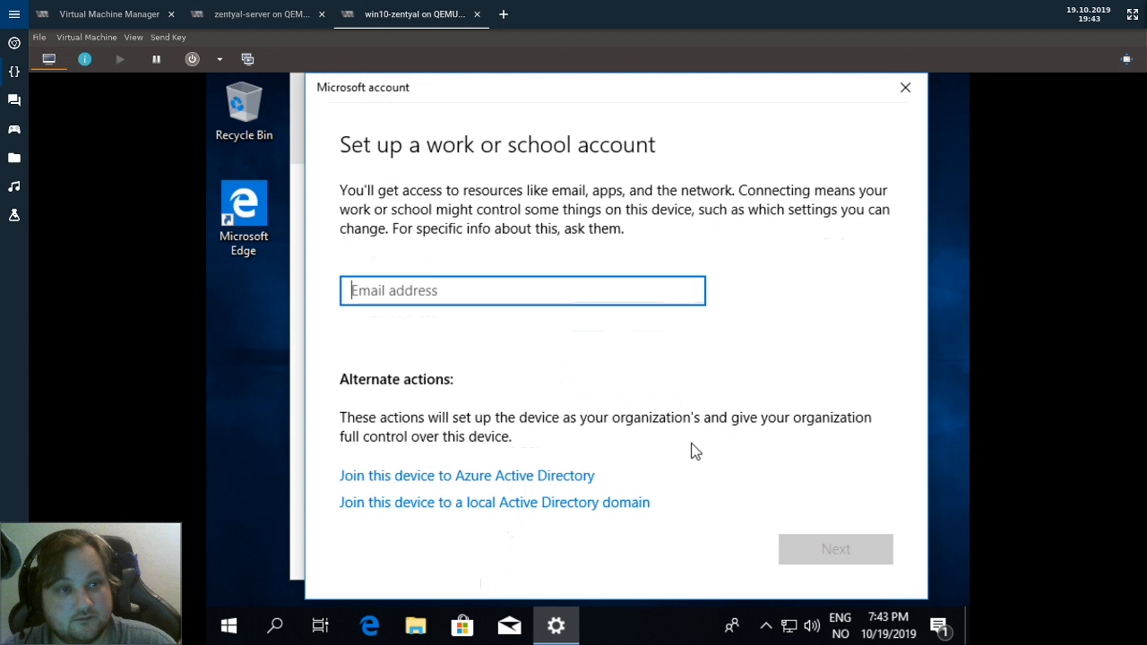
left_click(227, 632)
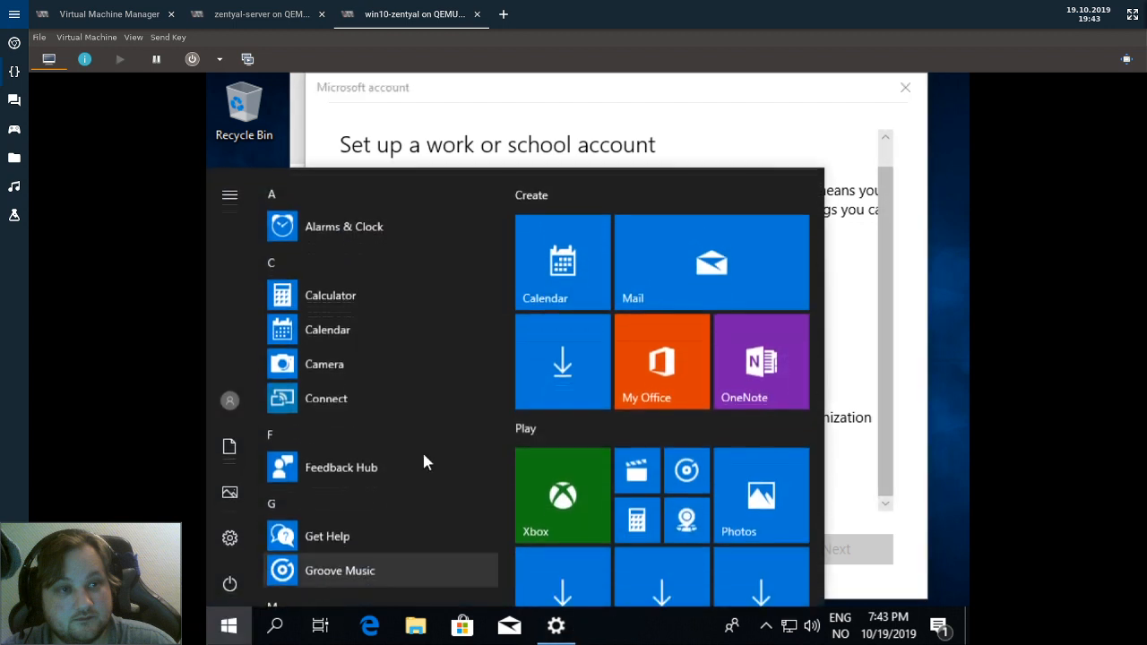
scroll(556, 392, "down", 5)
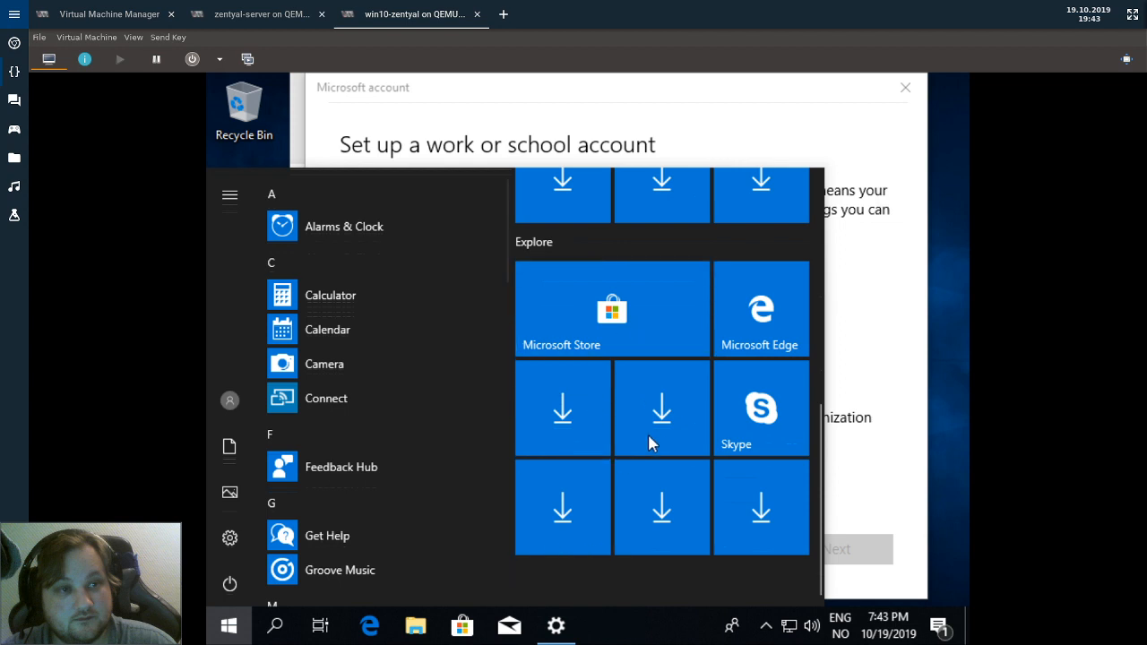
right_click(674, 407)
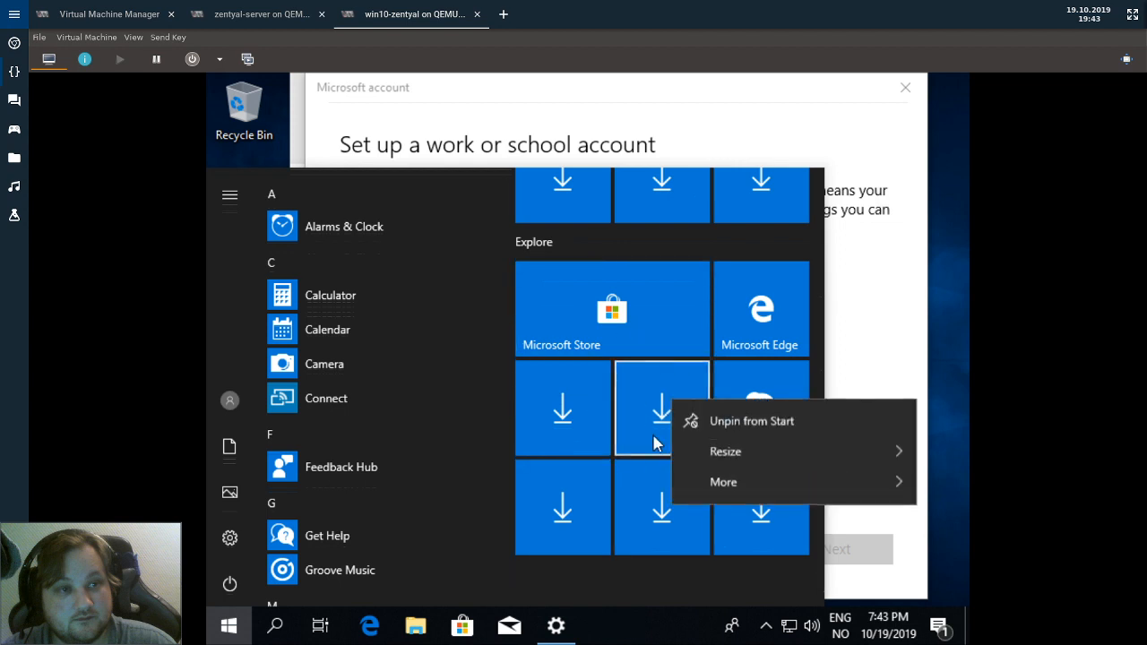
left_click(459, 374)
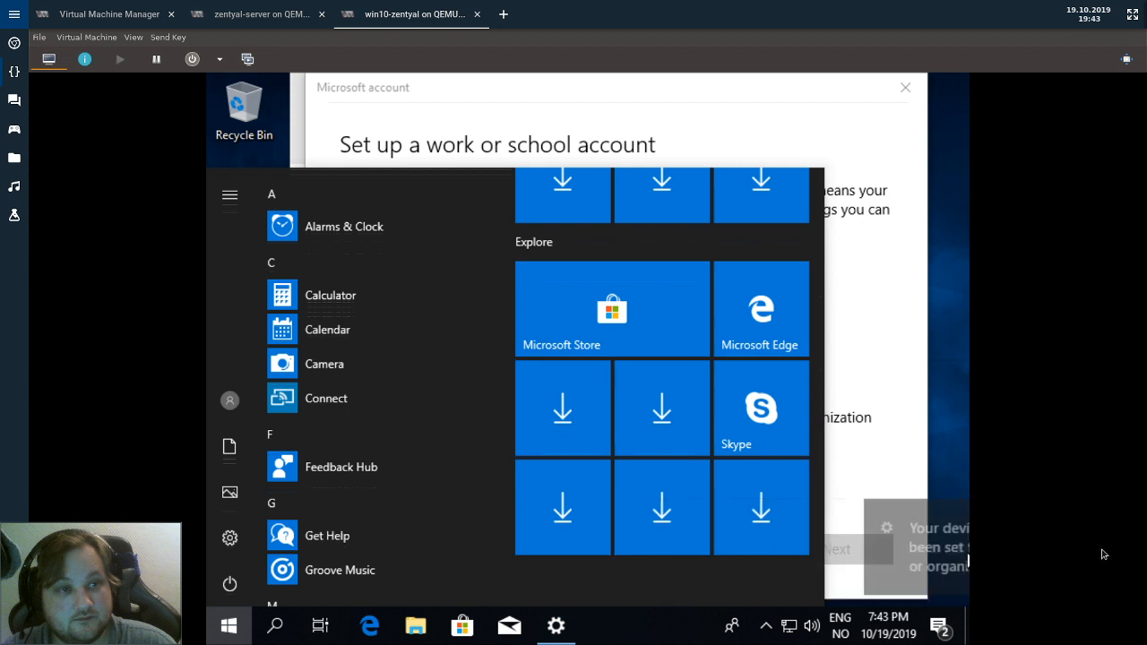
left_click(757, 102)
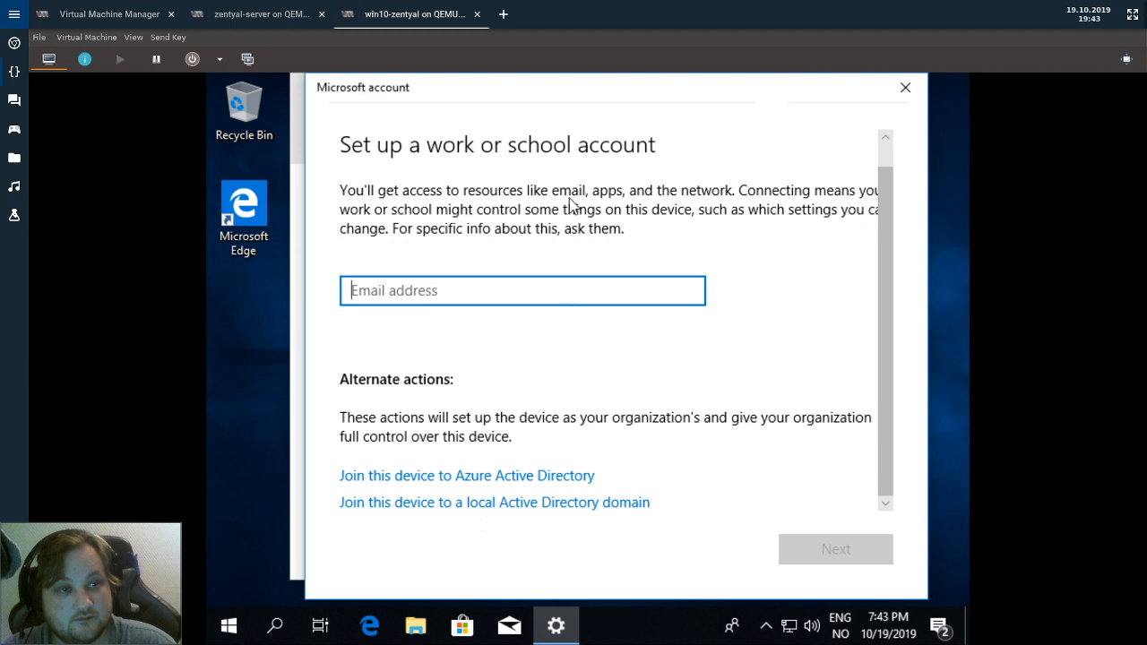
Choose joining a local Active Directory domain and enter mycompany.local as the domain name.
left_click(498, 504)
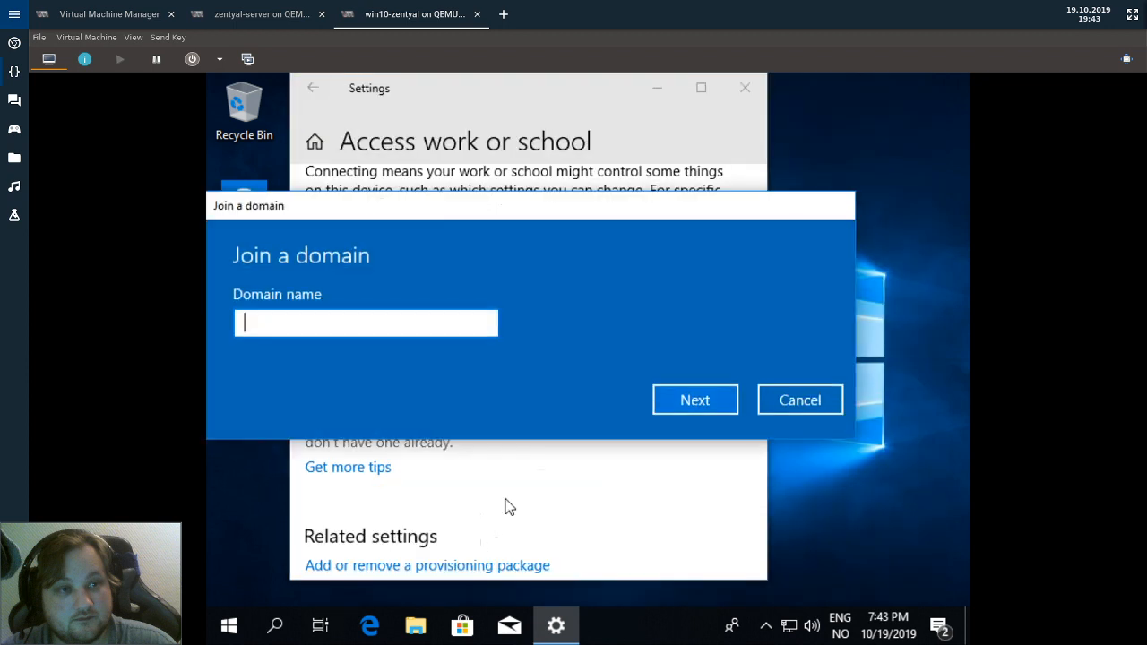
type("mydomain.")
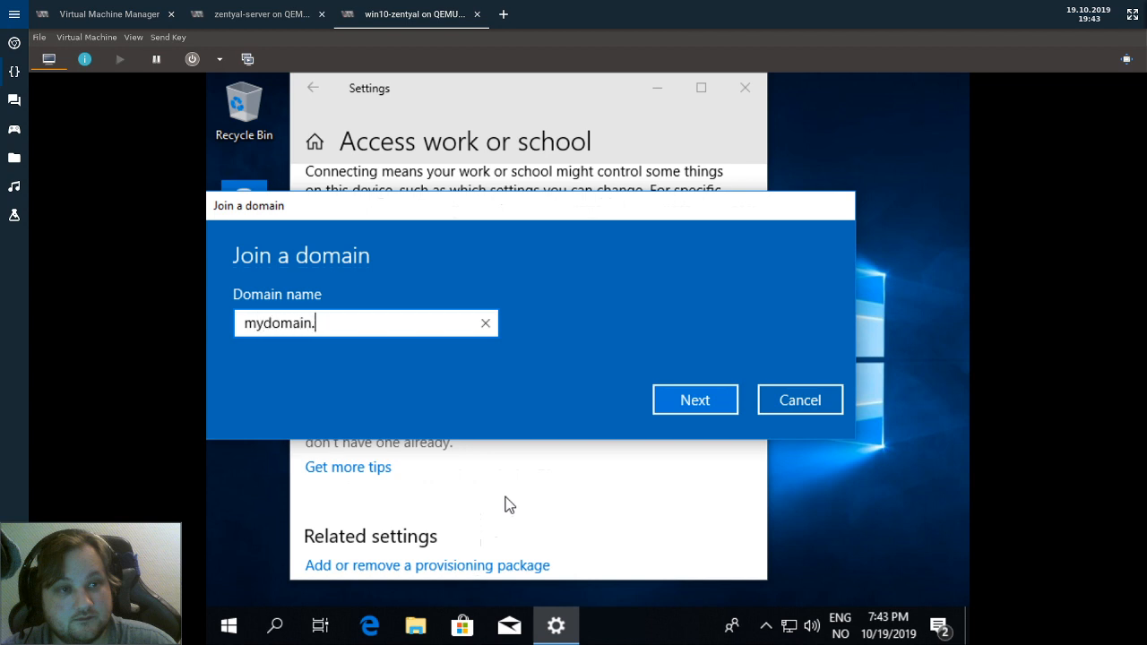
key("BackSpace")
key("BackSpace")
key("BackSpace")
key("BackSpace")
key("BackSpace")
key("BackSpace")
key("BackSpace")
type("company.c")
key("BackSpace")
type("local")
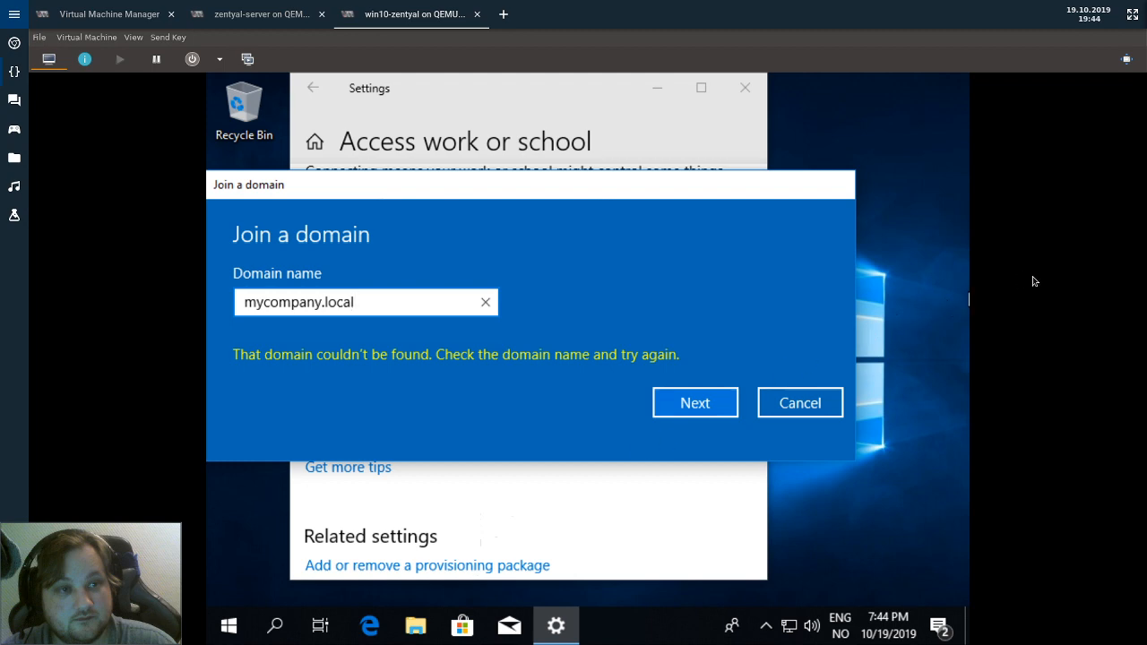
key("ctrl+alt+Up")
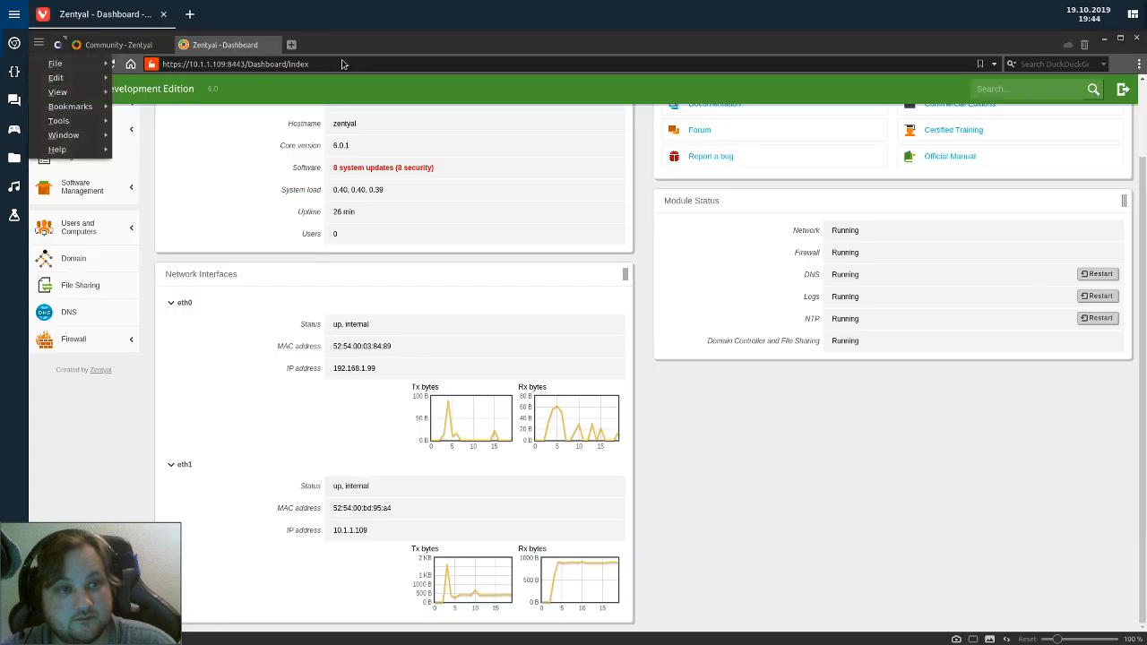
left_click(343, 61)
left_click(342, 61)
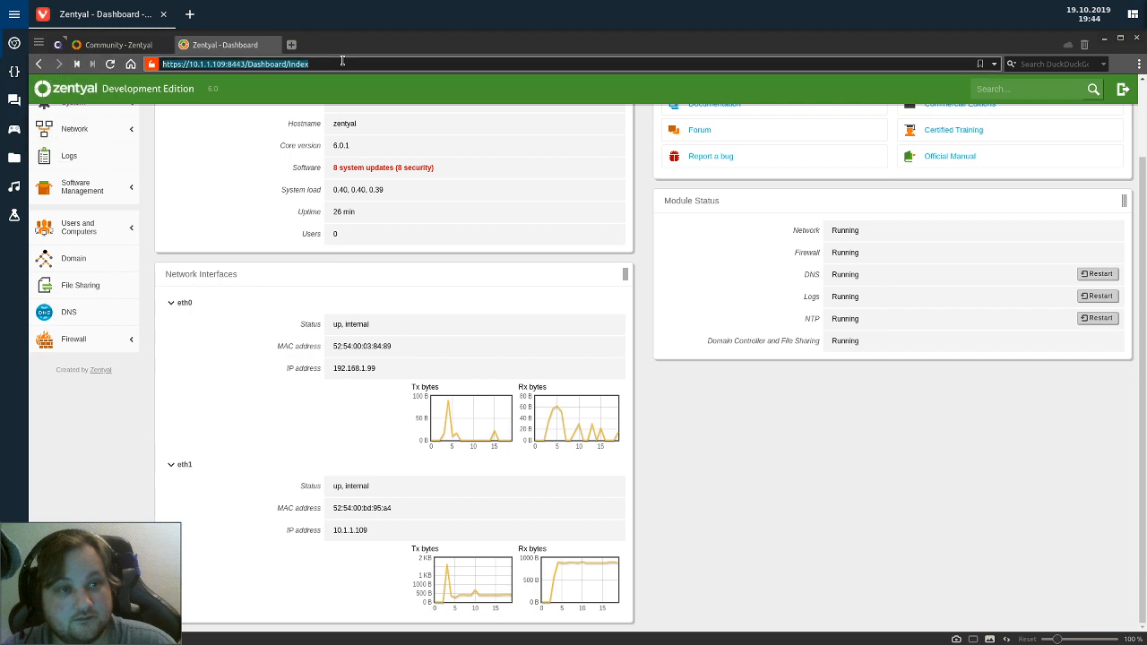
type("http://p")
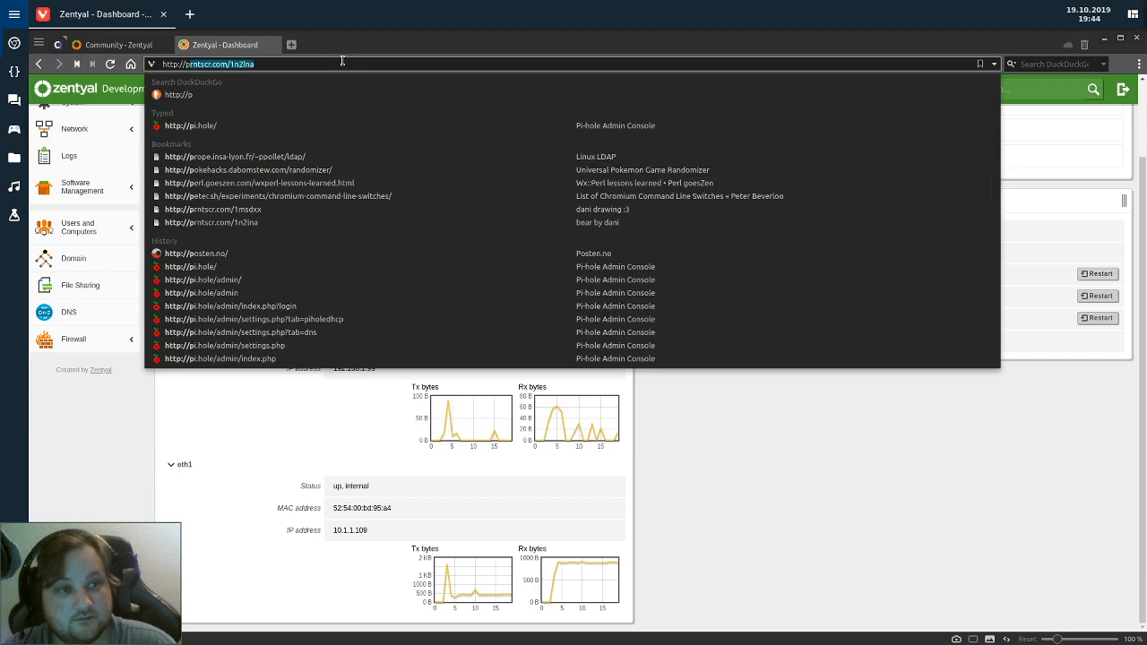
type("i.hole")
key("Return")
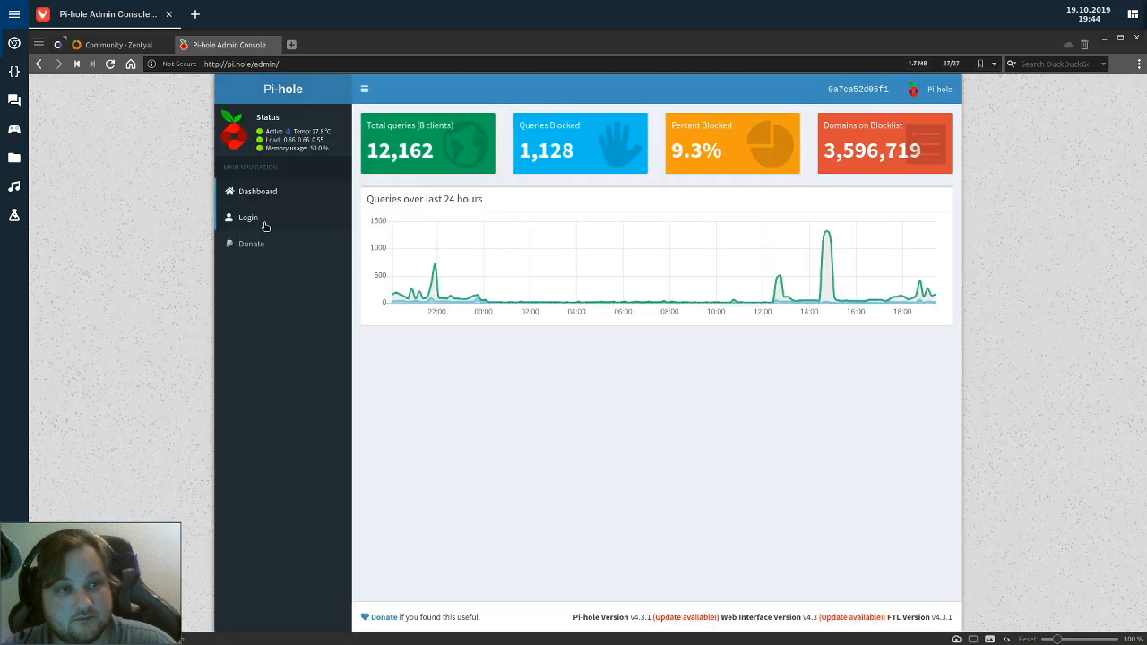
left_click(265, 221)
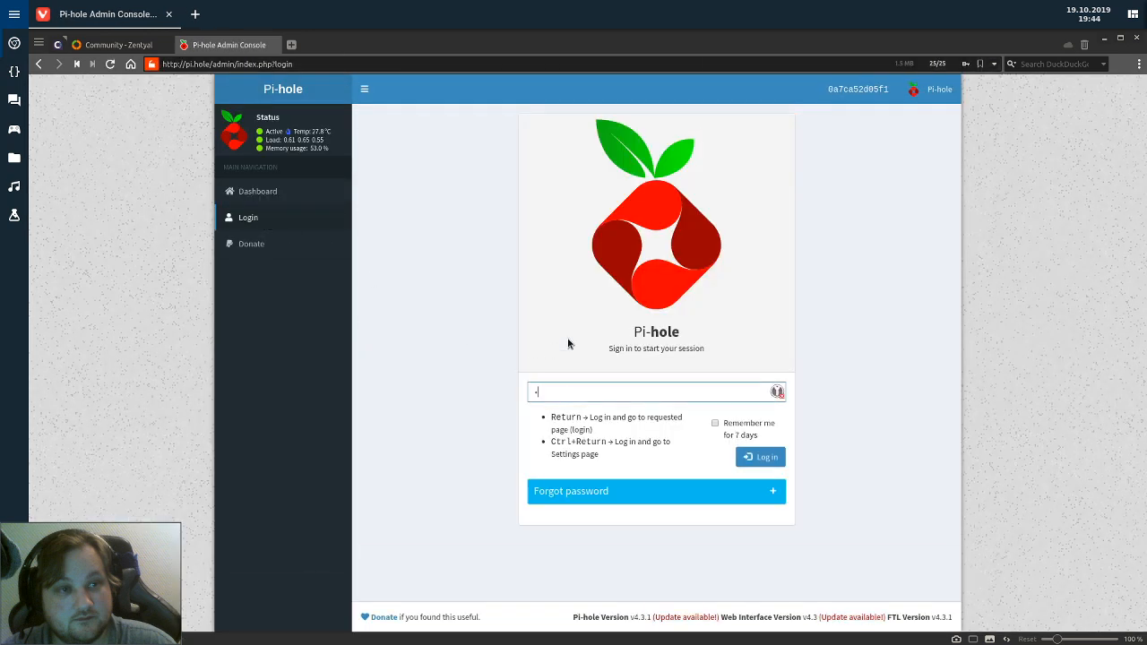
key("Return")
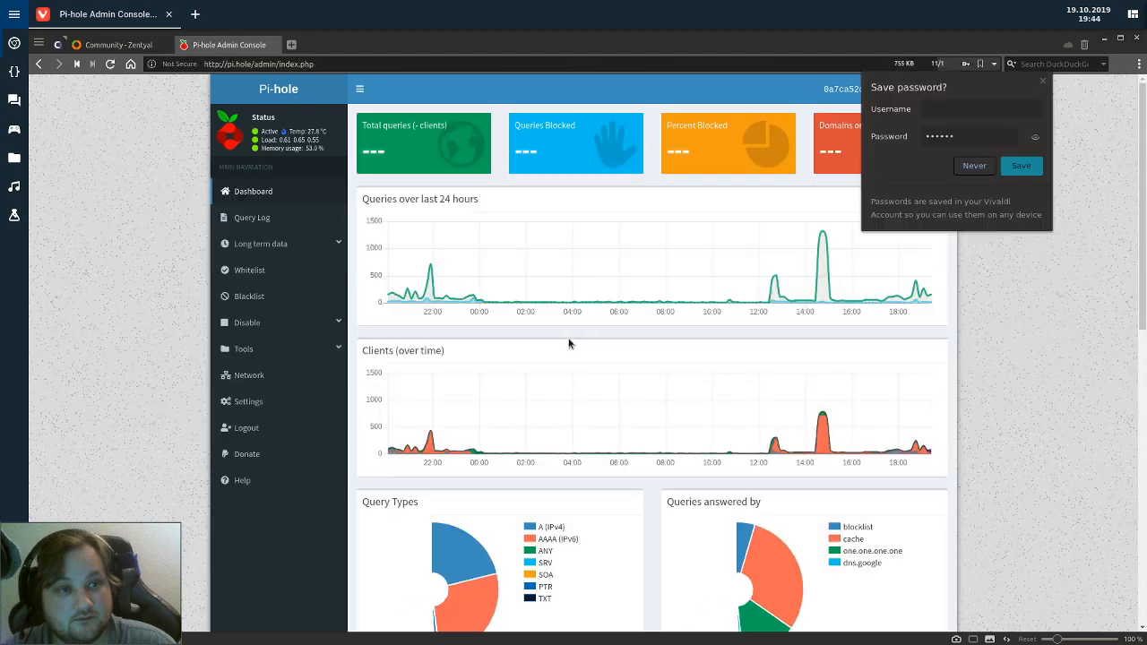
Enable Use Conditional Forwarding in Pi-hole's DNS settings.
left_click(252, 402)
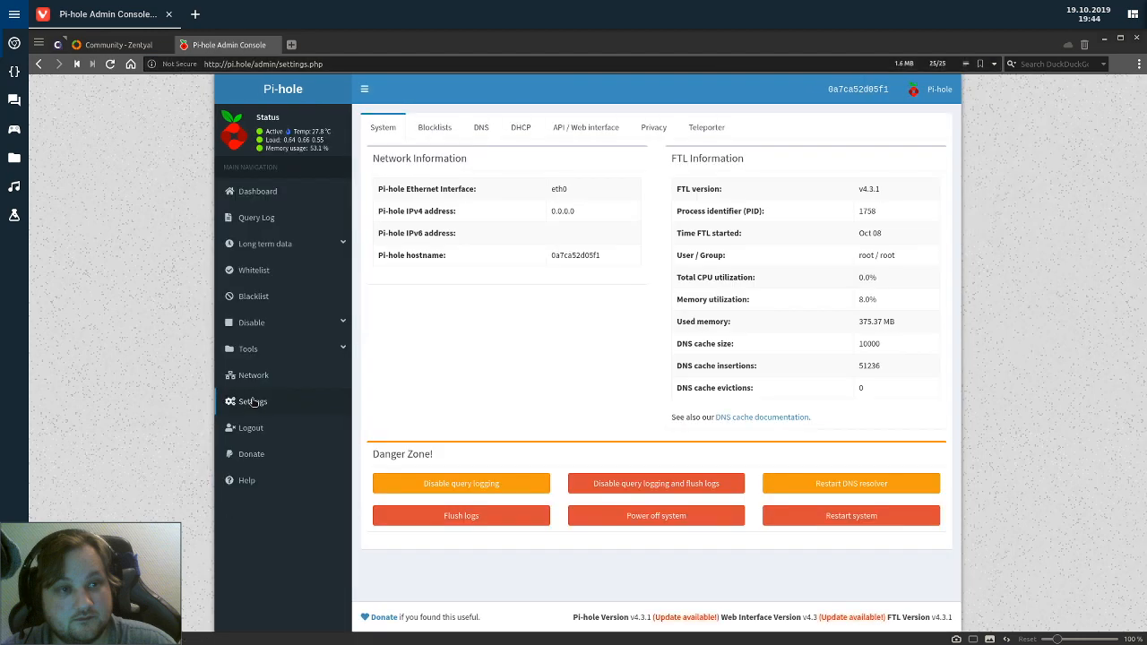
left_click(469, 131)
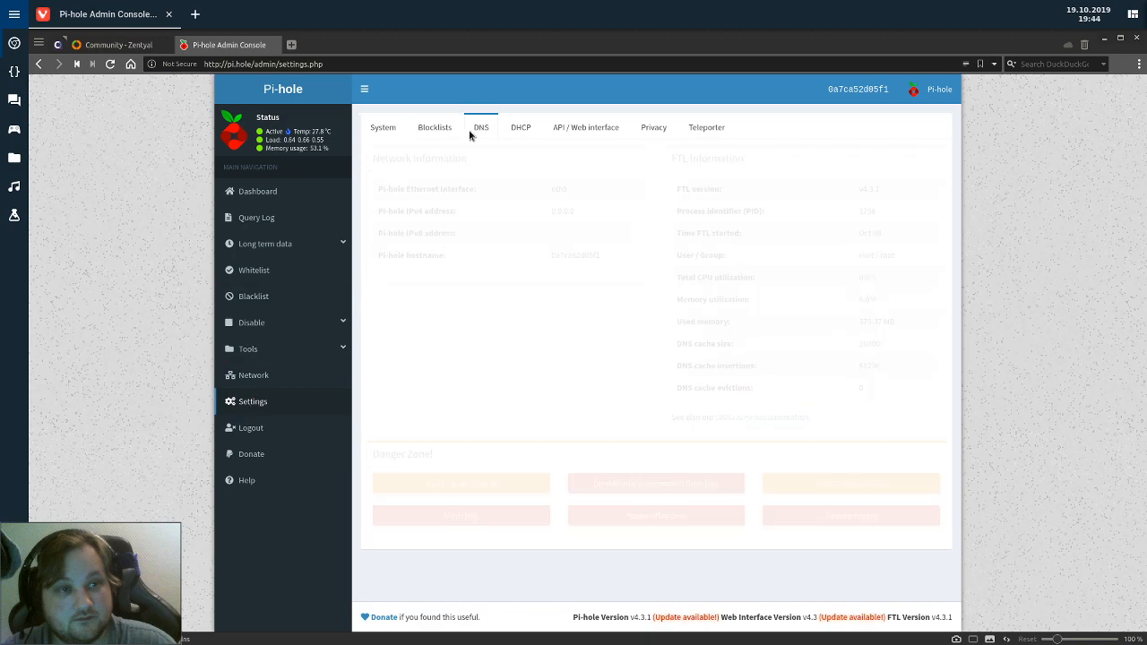
scroll(491, 256, "down", 5)
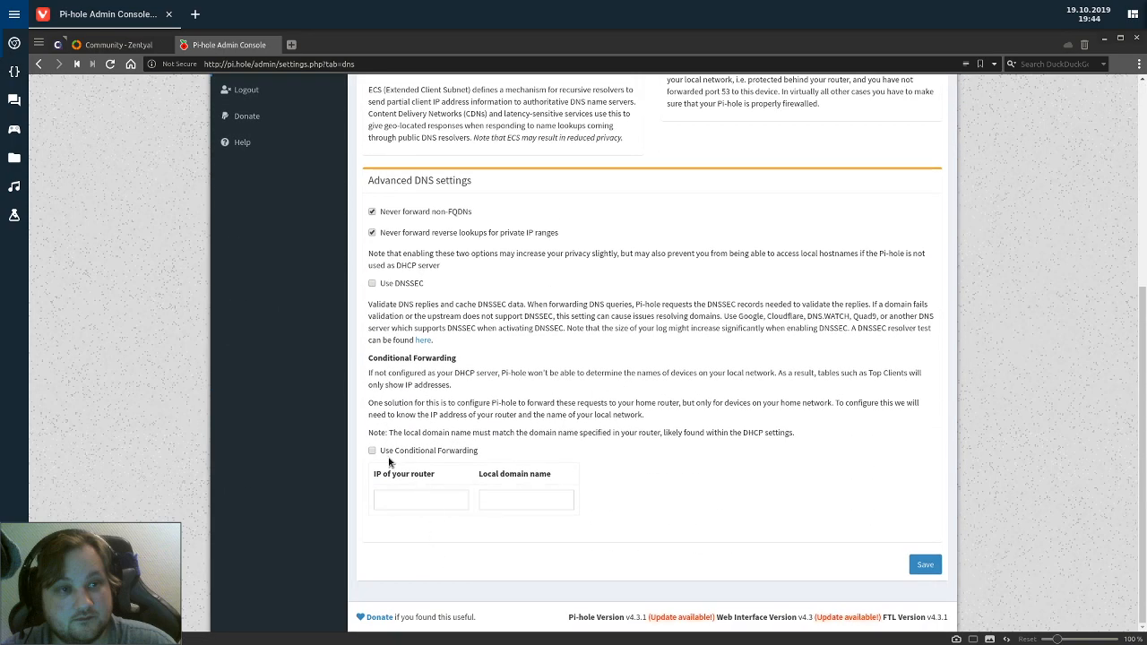
left_click(383, 454)
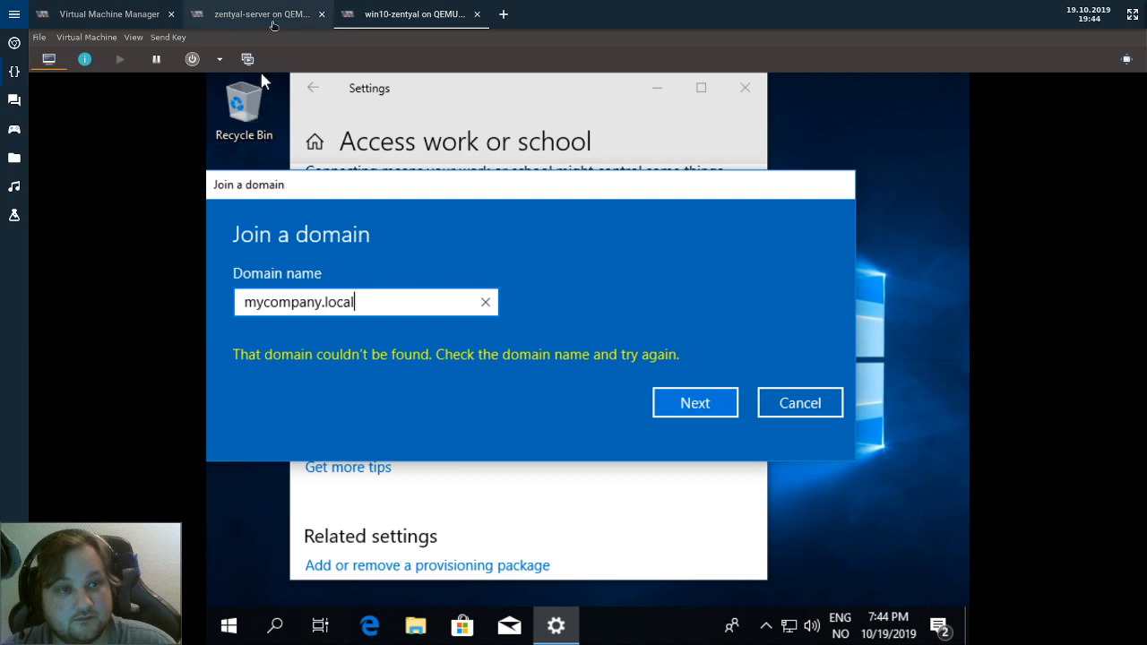
Show the Zentyal server console's ifconfig output to read its 192.168.1.99 address.
left_click(269, 20)
left_click(490, 639)
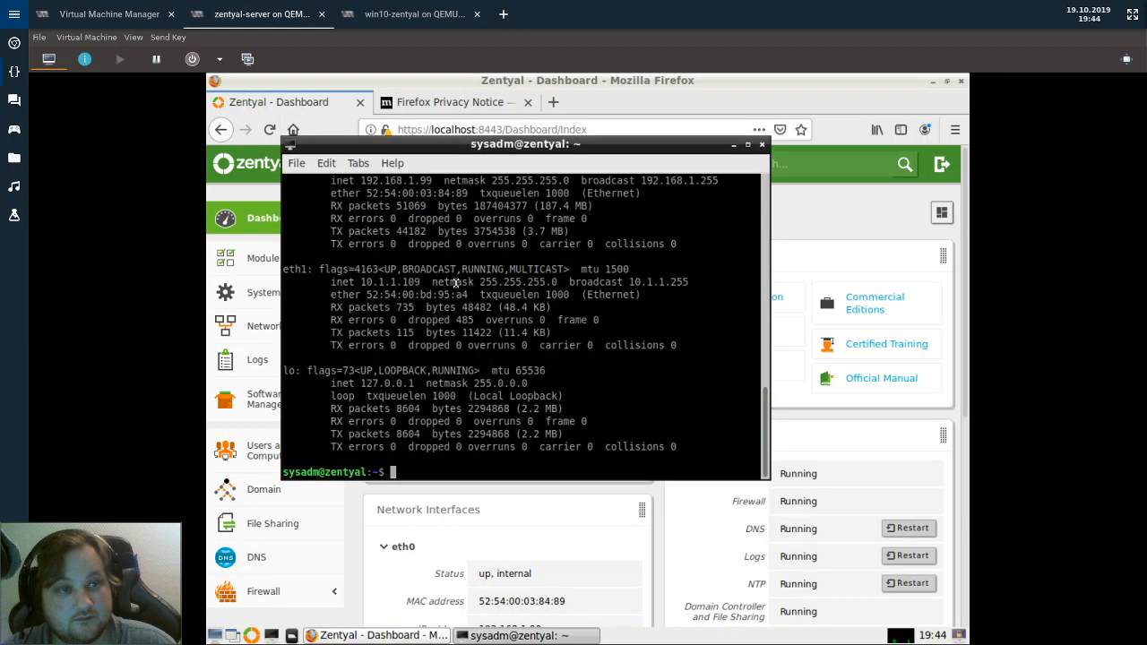
scroll(454, 288, "up", 1)
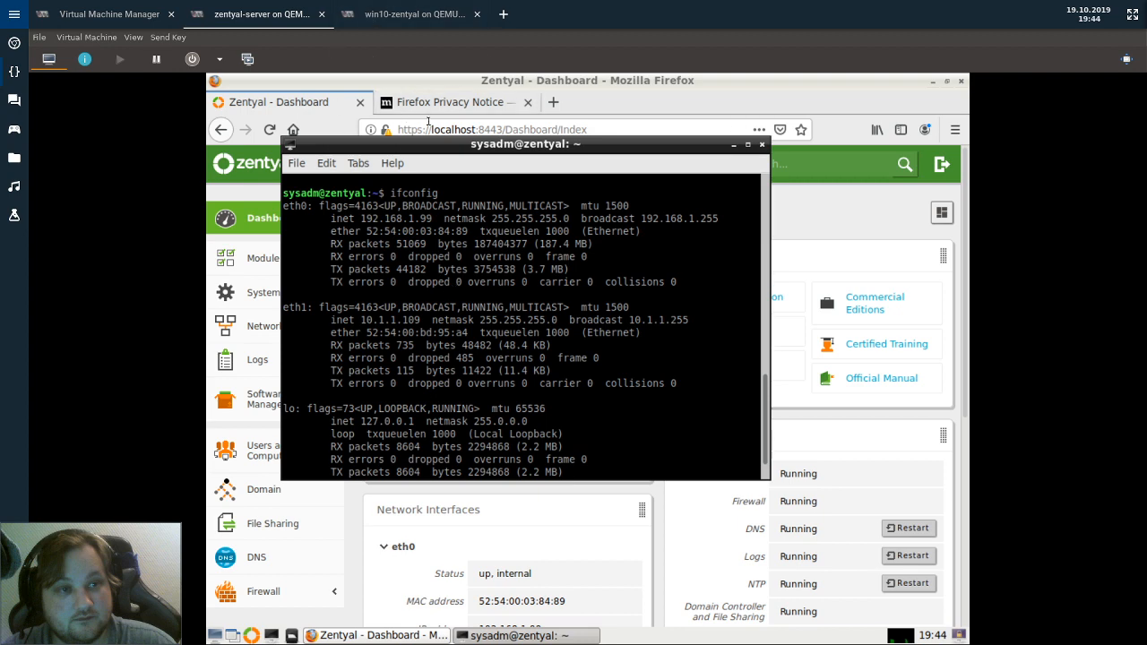
key("alt+Tab")
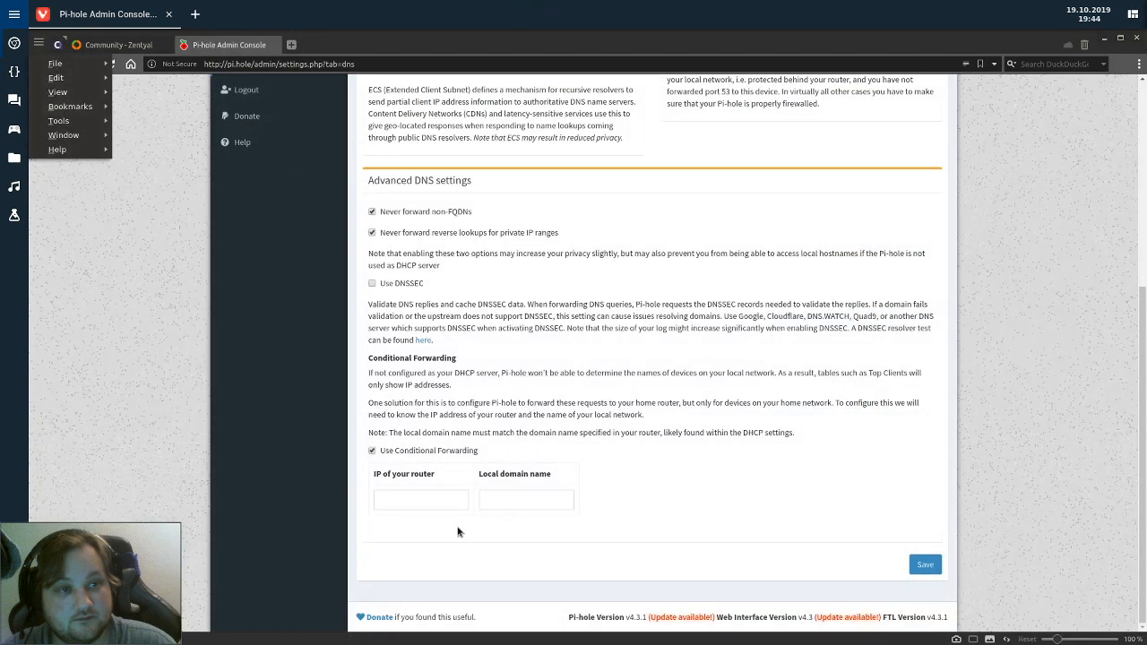
Save conditional forwarding with router IP 192.168.1.99 and local domain mycompany.local.
left_click(421, 507)
left_click(413, 504)
type("192.168")
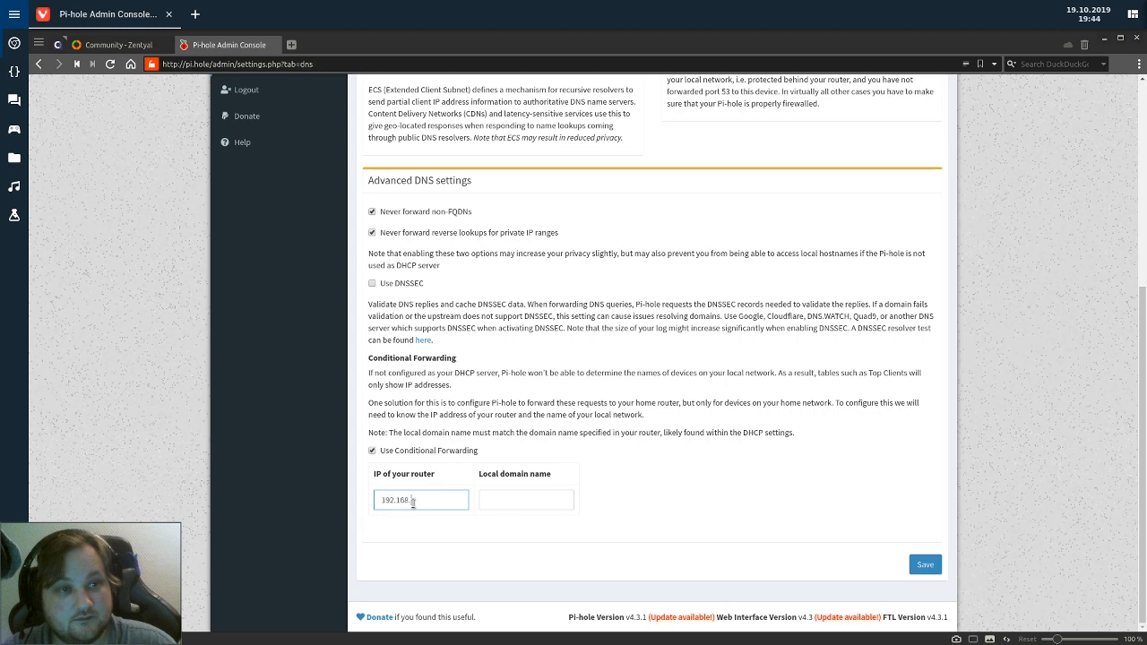
type(".1.99")
key("Tab")
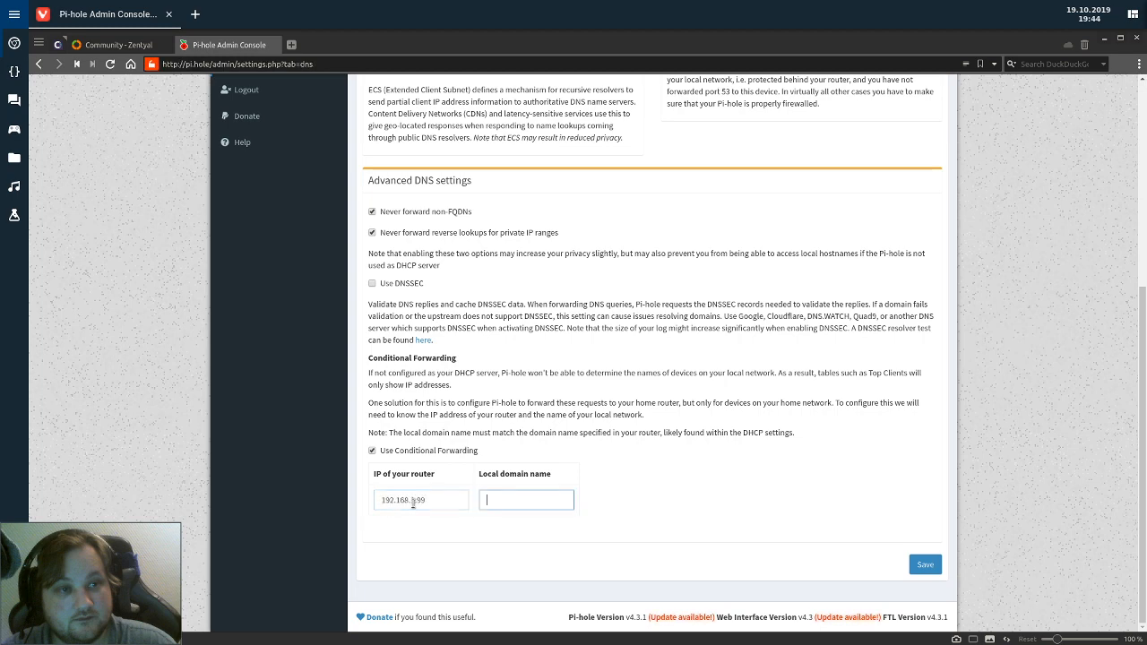
type("mycompany.local")
left_click(924, 565)
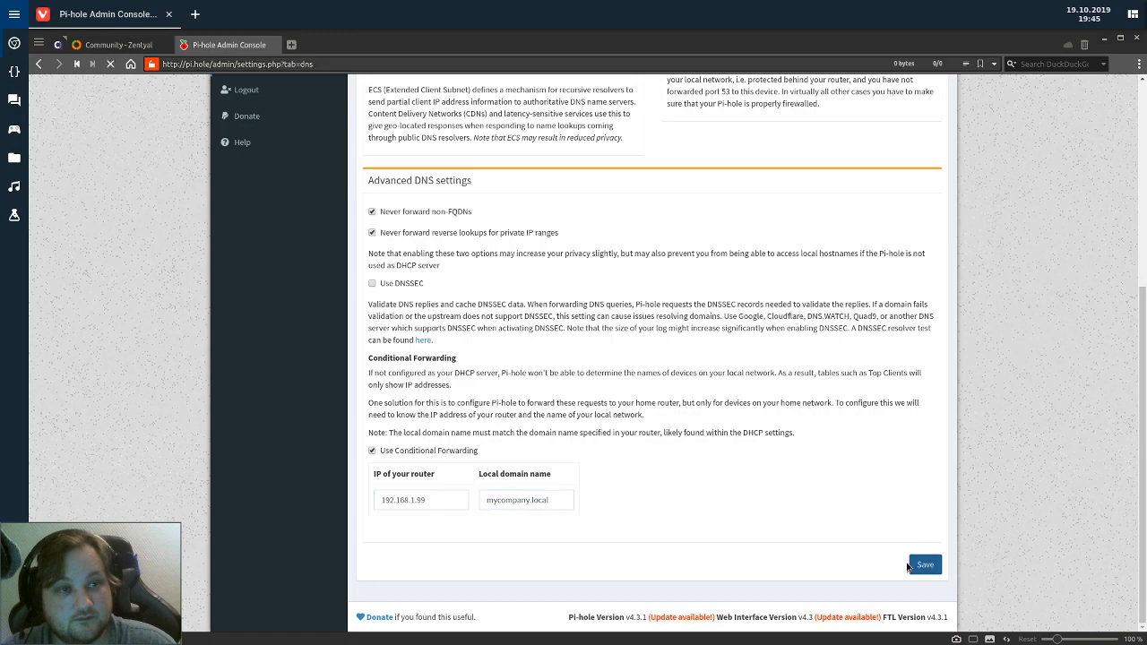
scroll(658, 368, "down", 2)
scroll(654, 364, "down", 3)
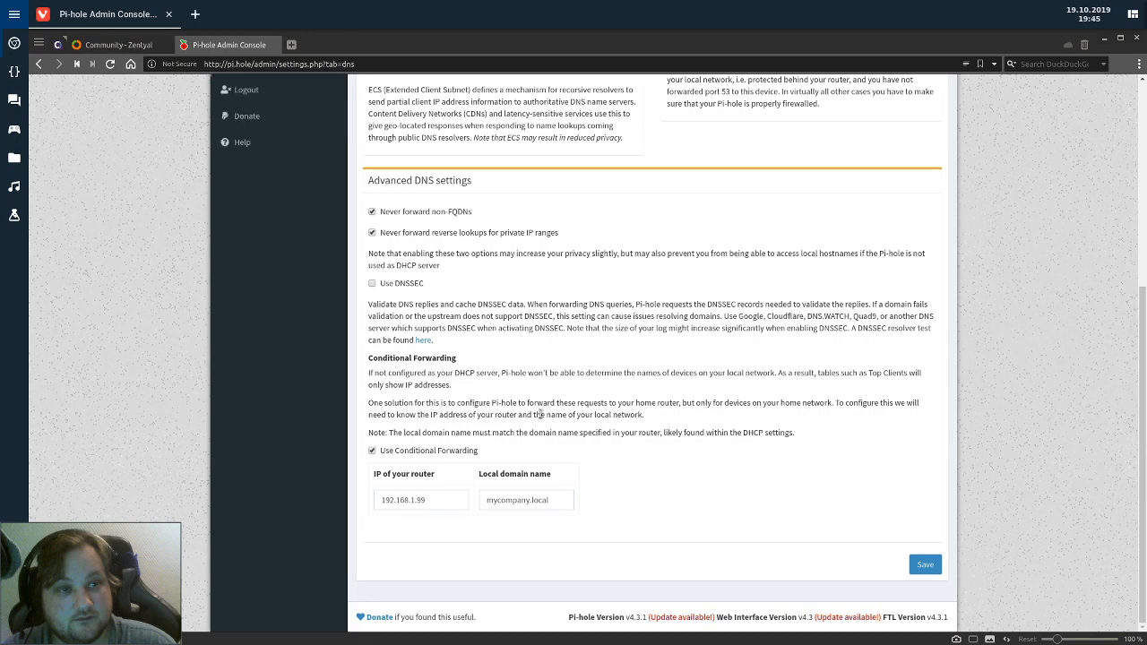
key("alt+Tab")
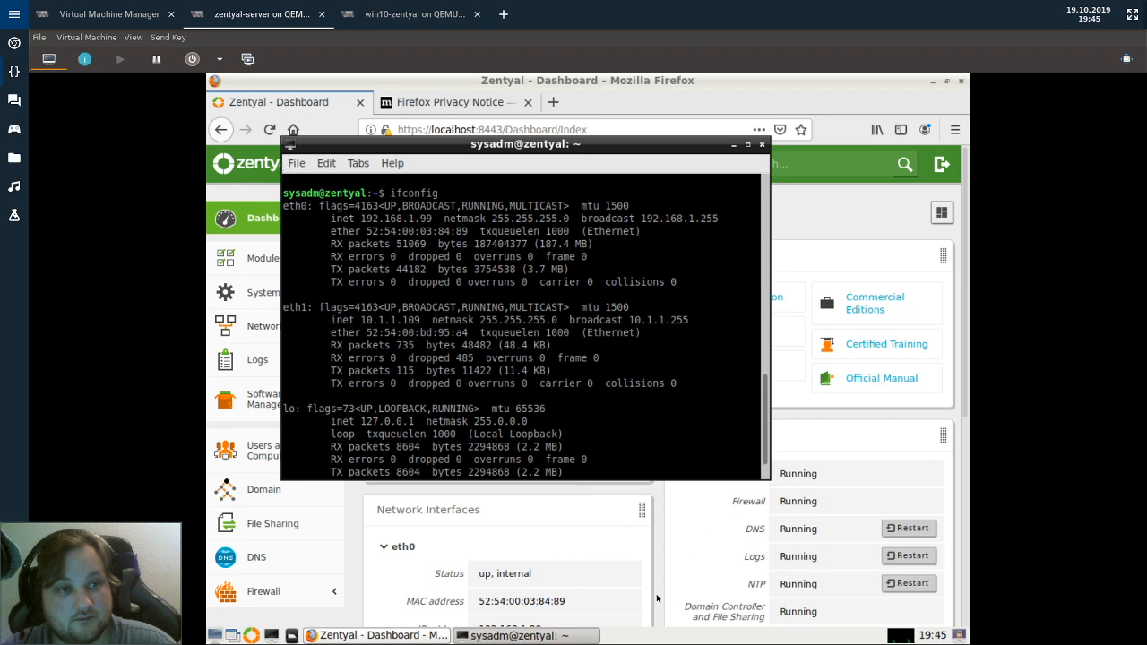
Retry joining mycompany.local and submit the domain admin's user name and password.
left_click(410, 14)
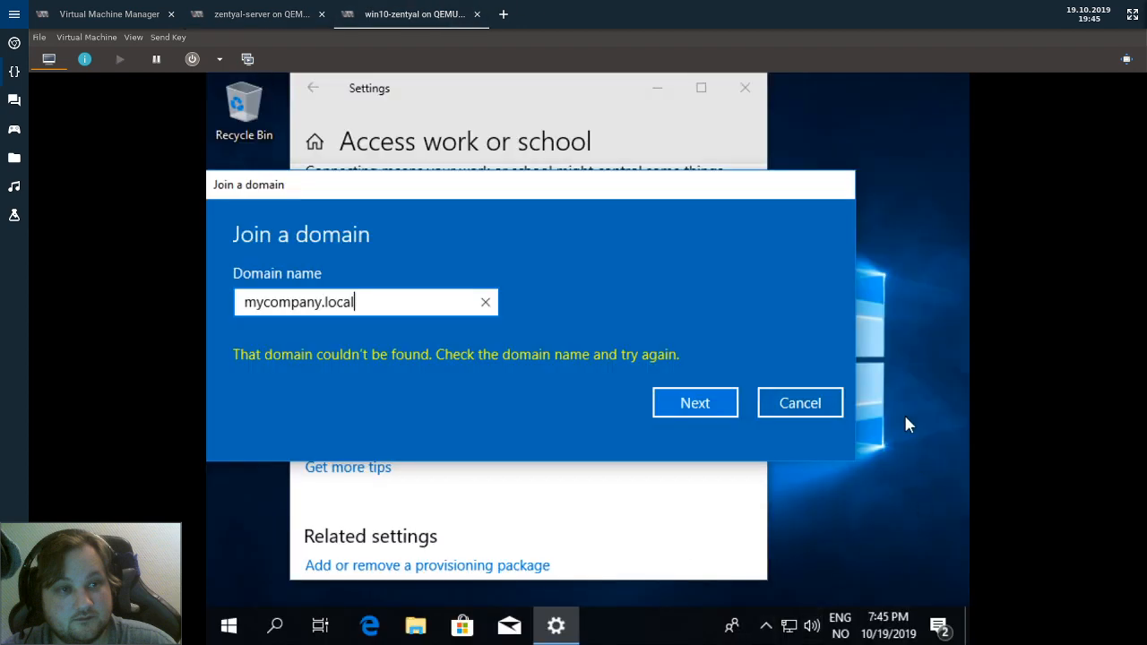
left_click(707, 401)
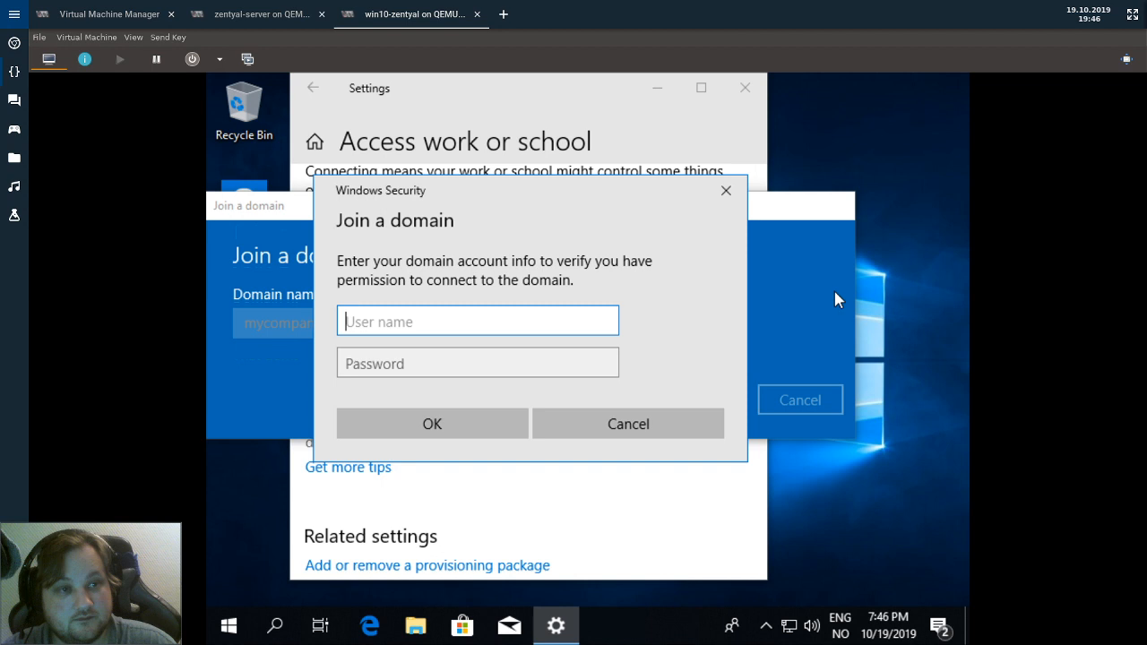
type("sysadmin")
key("Tab")
type("*******")
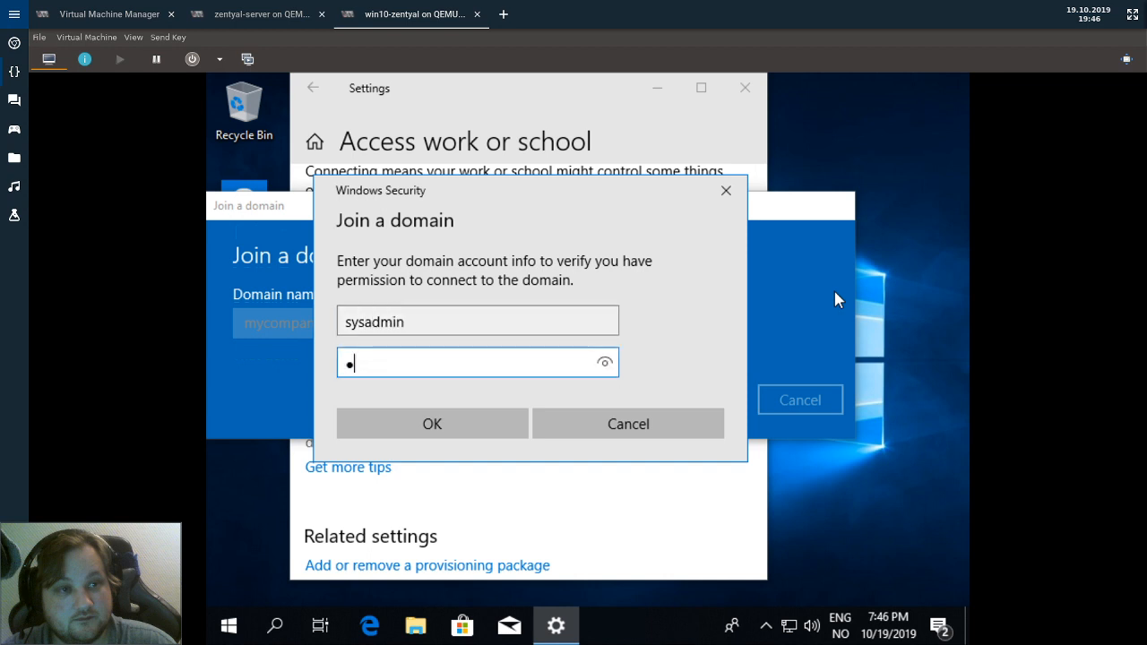
key("Return")
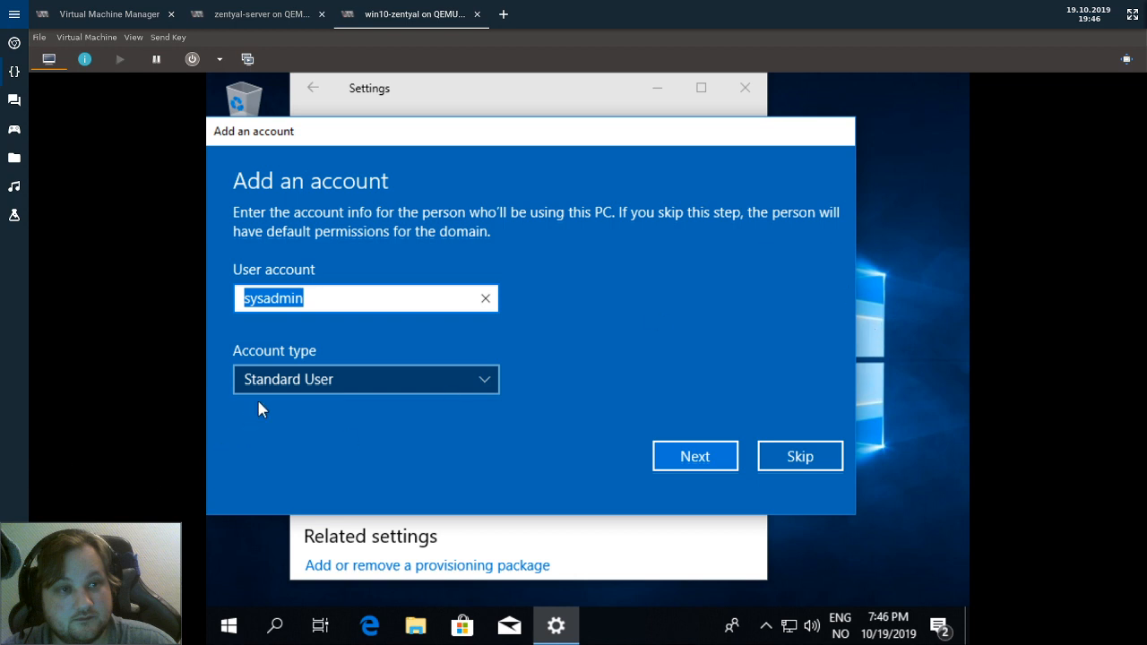
Add the domain account with Administrator account type.
left_click(285, 373)
left_click(302, 358)
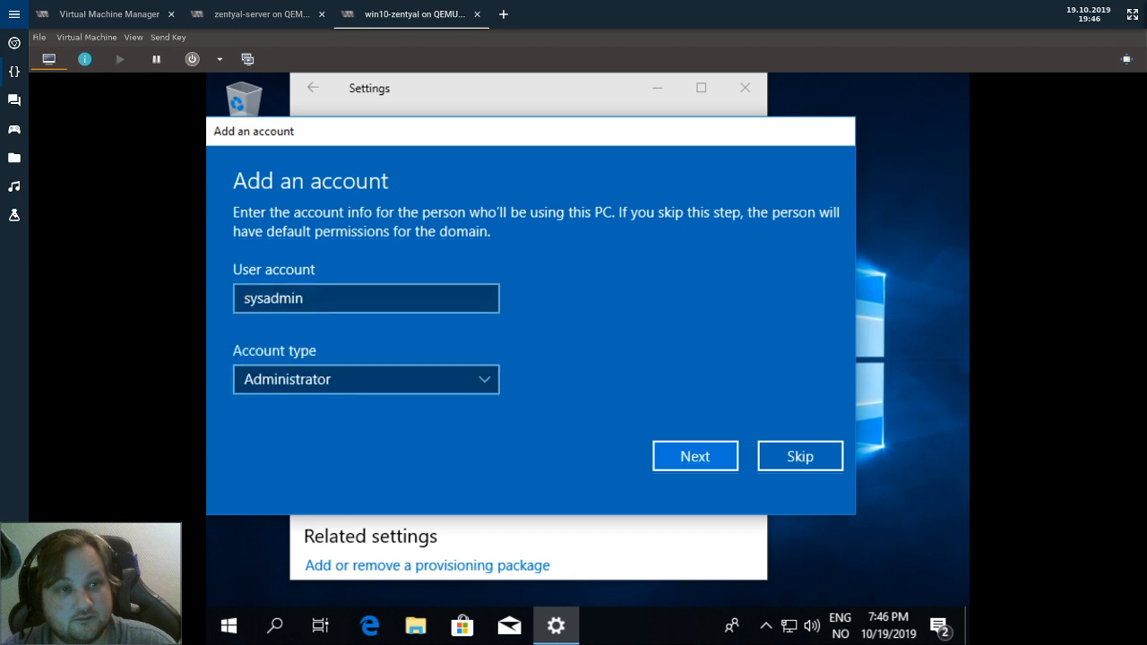
left_click(712, 459)
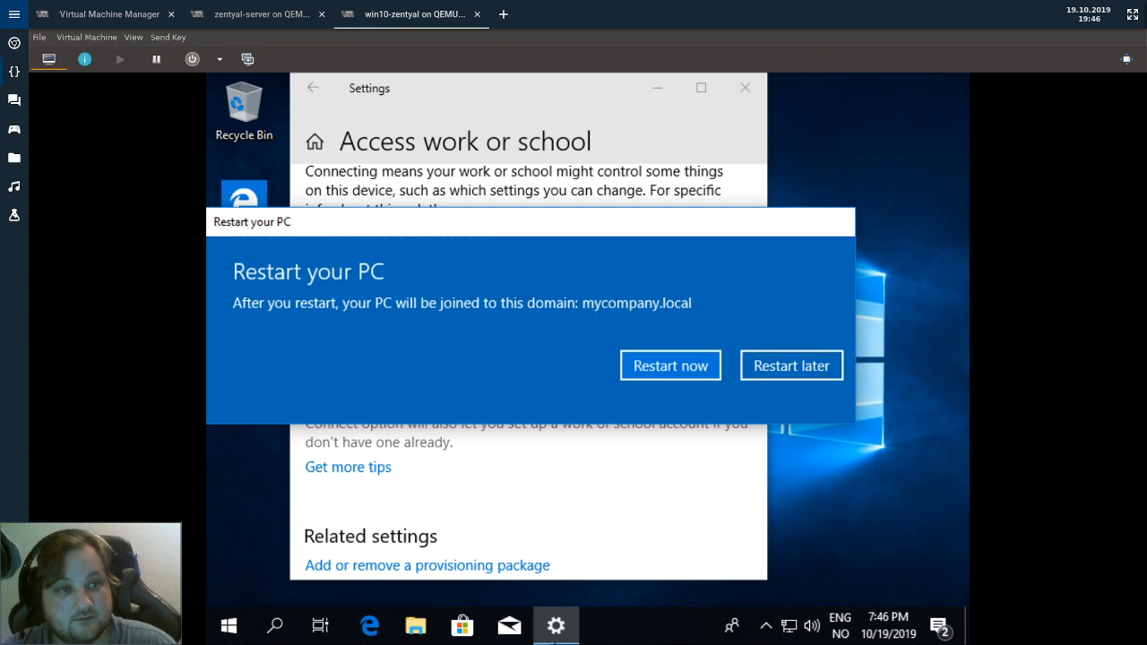
Restart the VM and begin signing in as Other user with the test user's name.
left_click(643, 366)
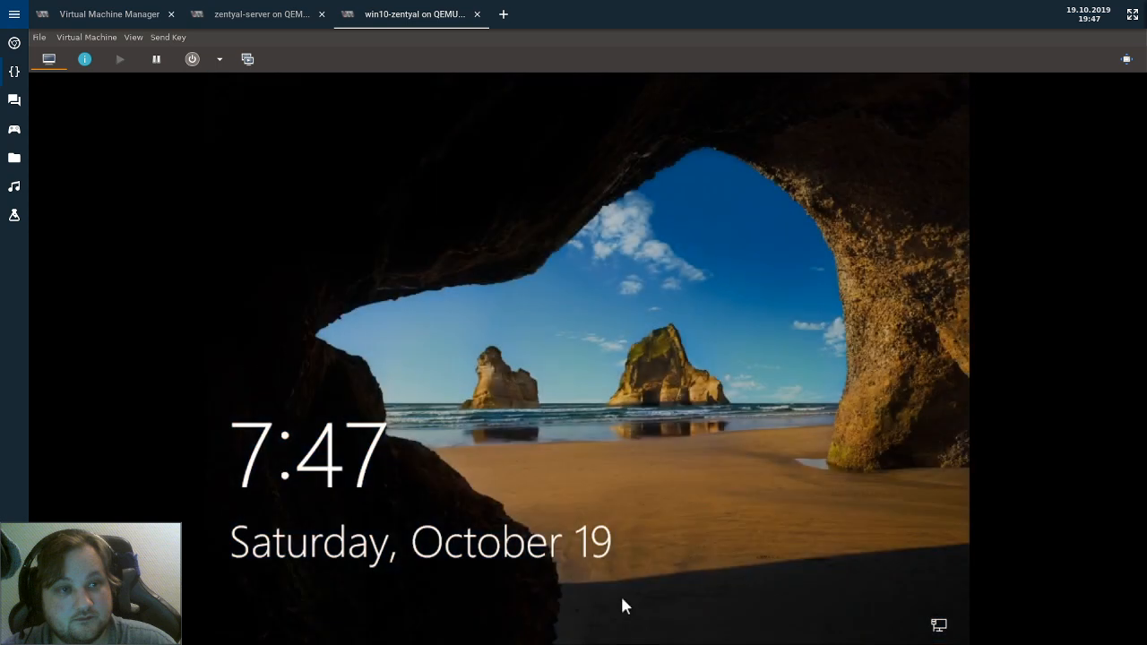
left_click(502, 592)
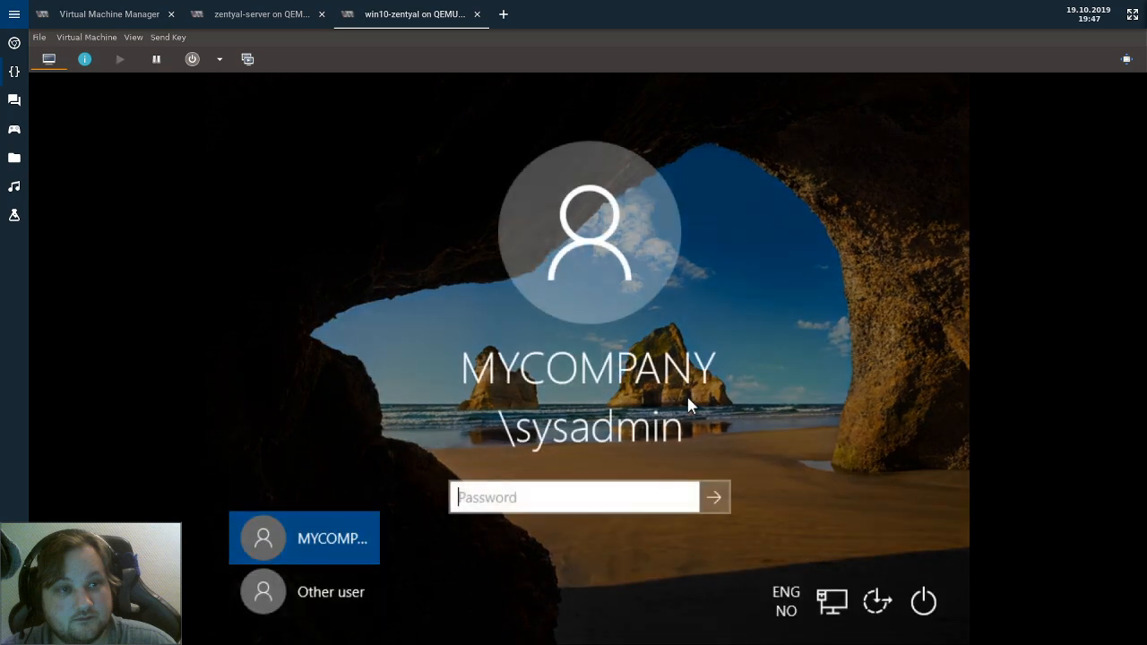
left_click(346, 590)
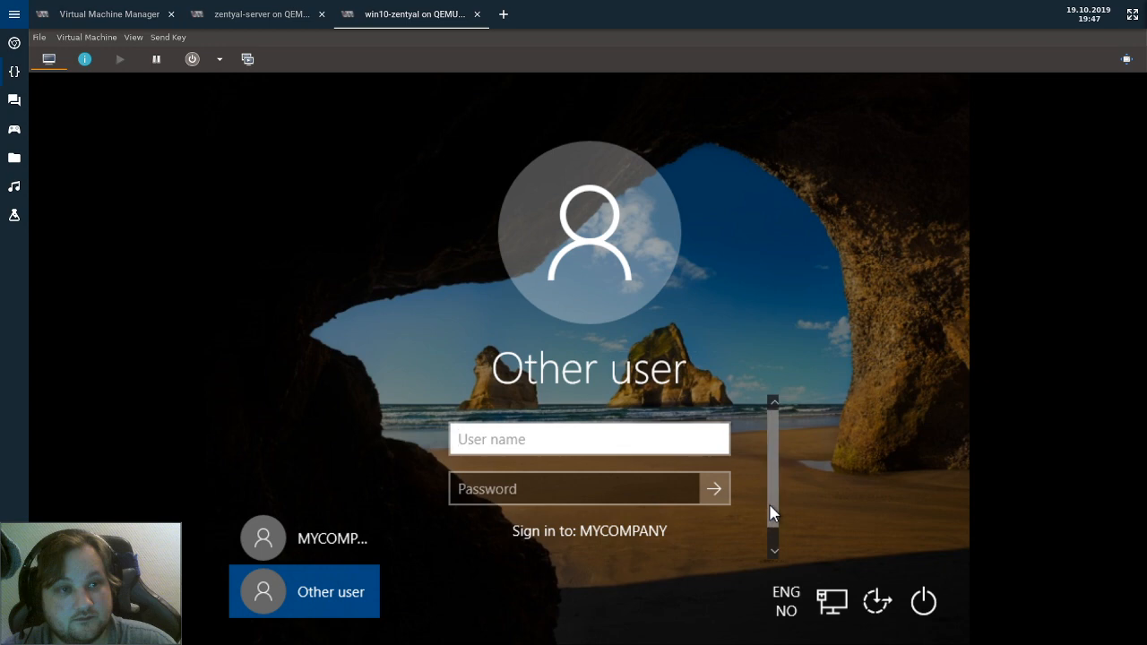
type("test")
Check the domain users list under Users and Computers in the Zentyal web console.
left_click(260, 14)
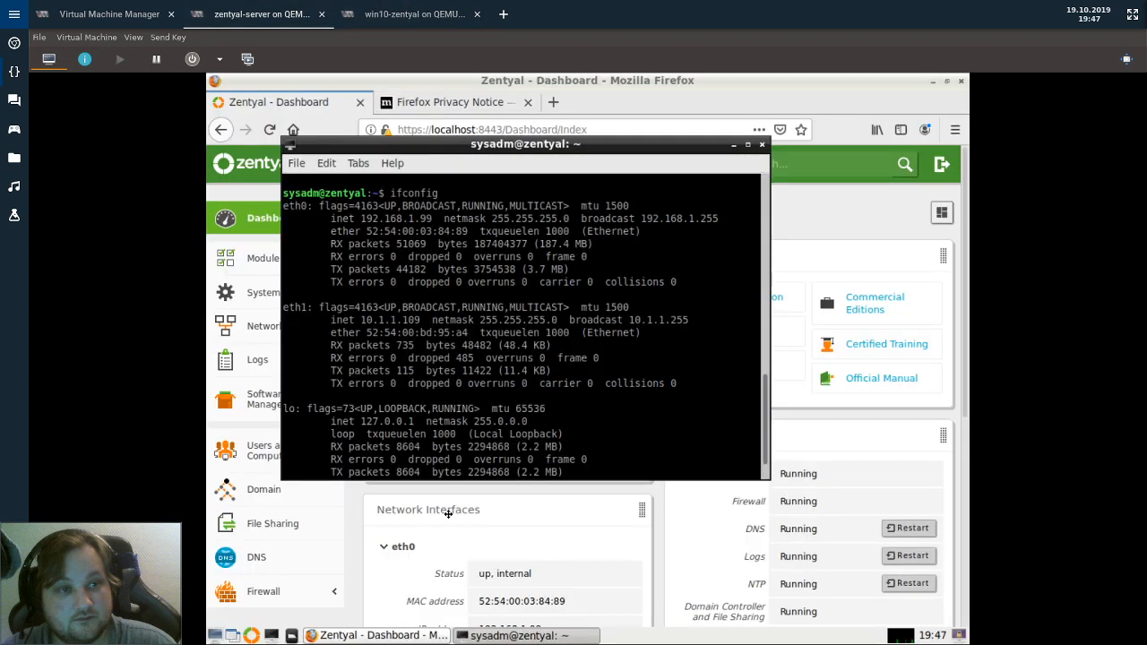
left_click(448, 513)
left_click(271, 450)
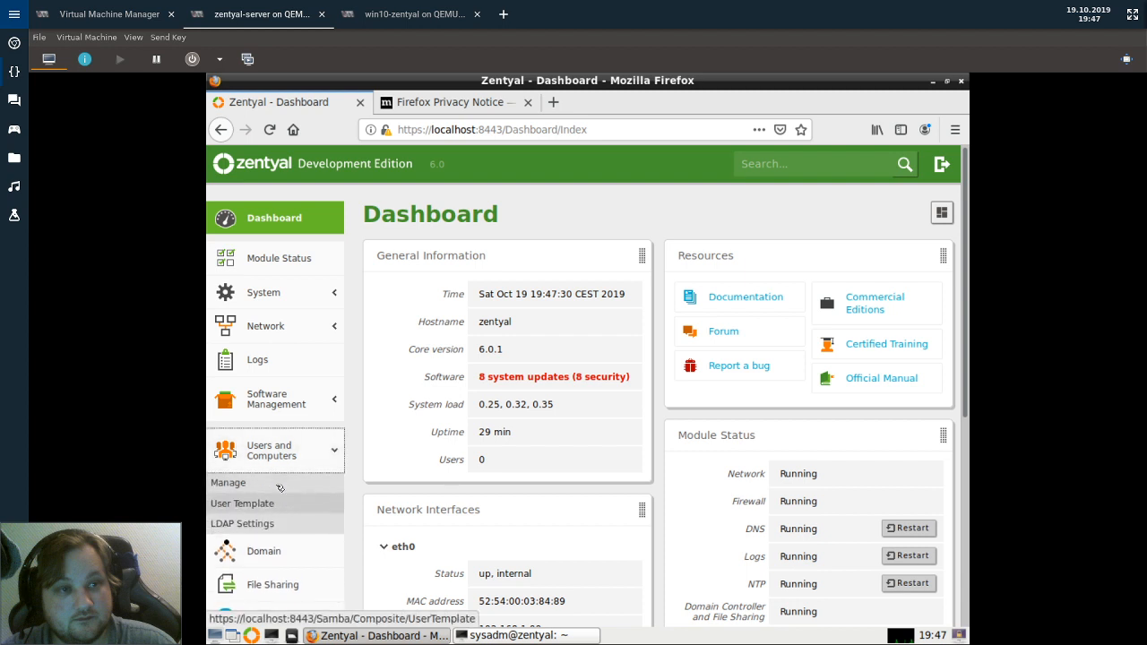
left_click(280, 484)
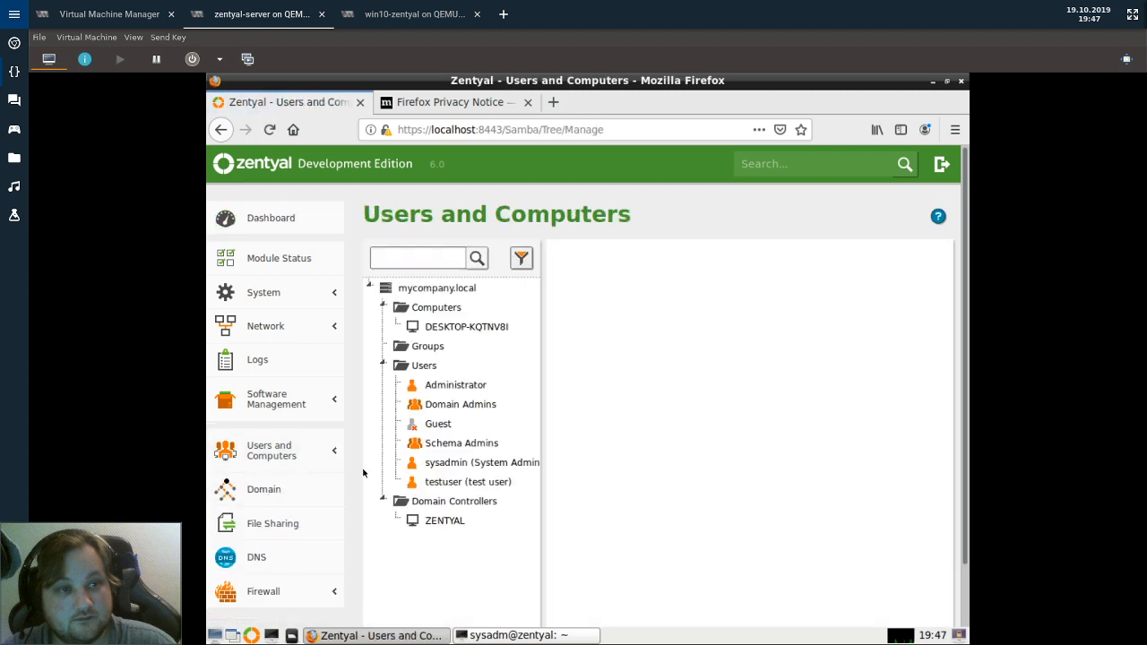
Back in Windows, enter the test user's password and sign in.
left_click(412, 14)
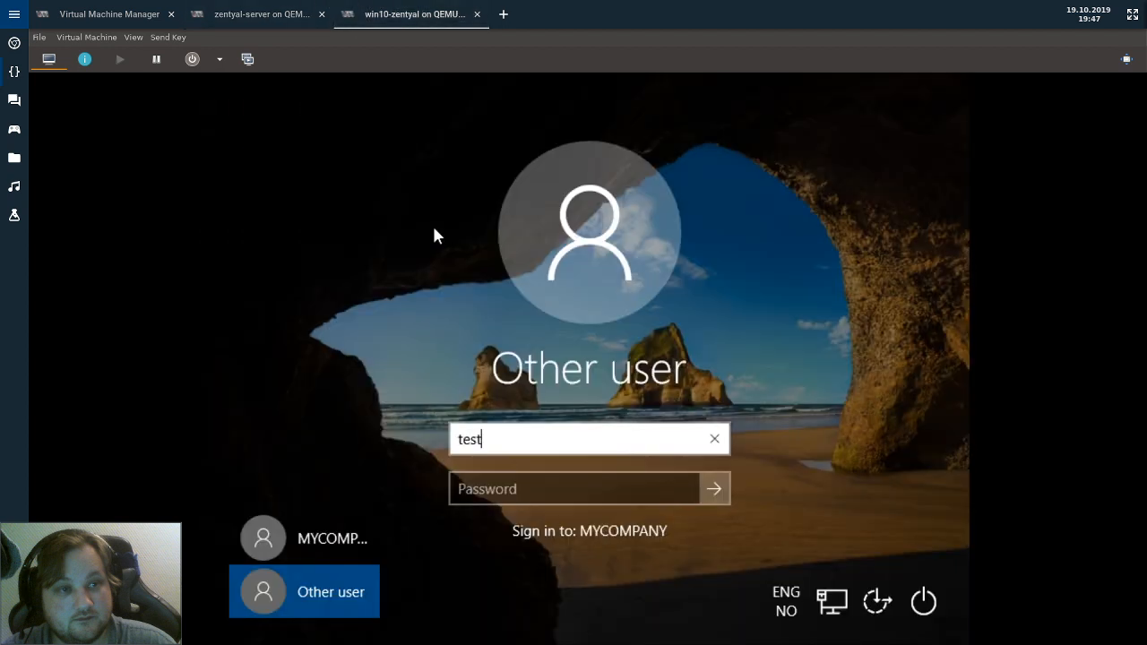
key("Tab")
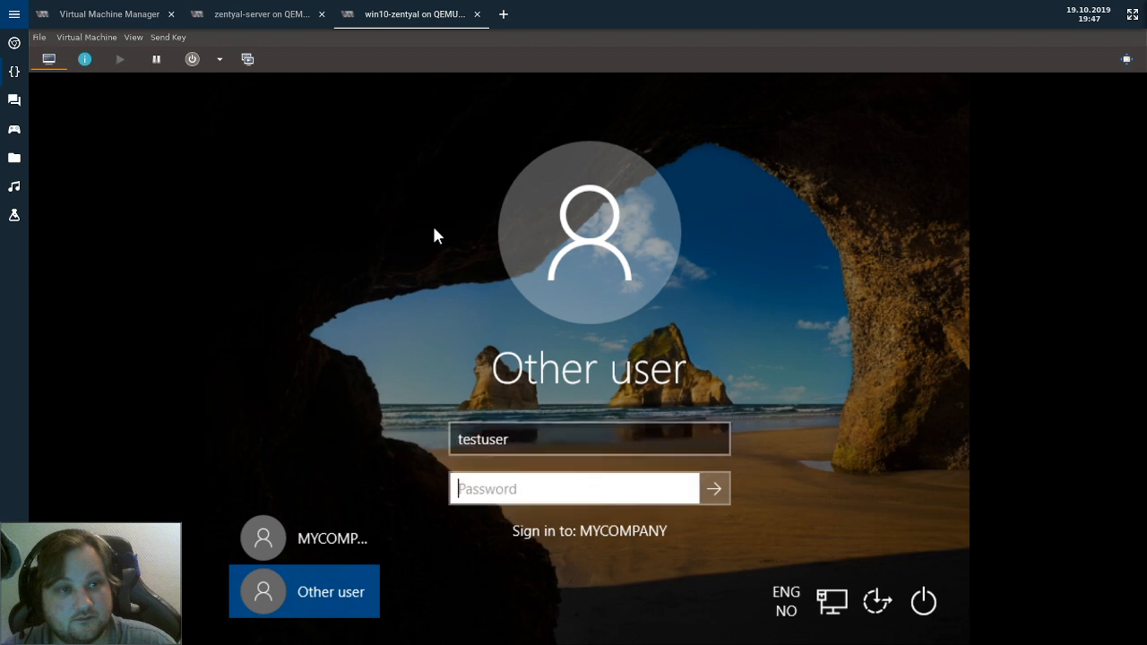
type("••••")
key("Return")
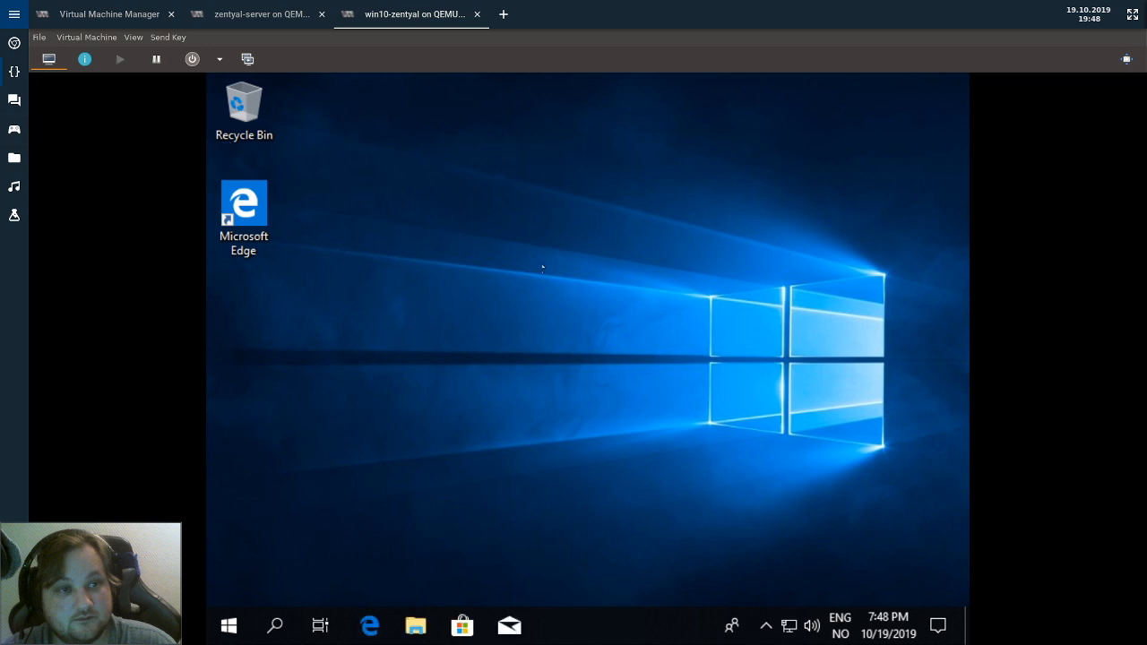
Confirm the MYCOMPANY AD domain connection on the Access work or school settings page.
left_click(244, 625)
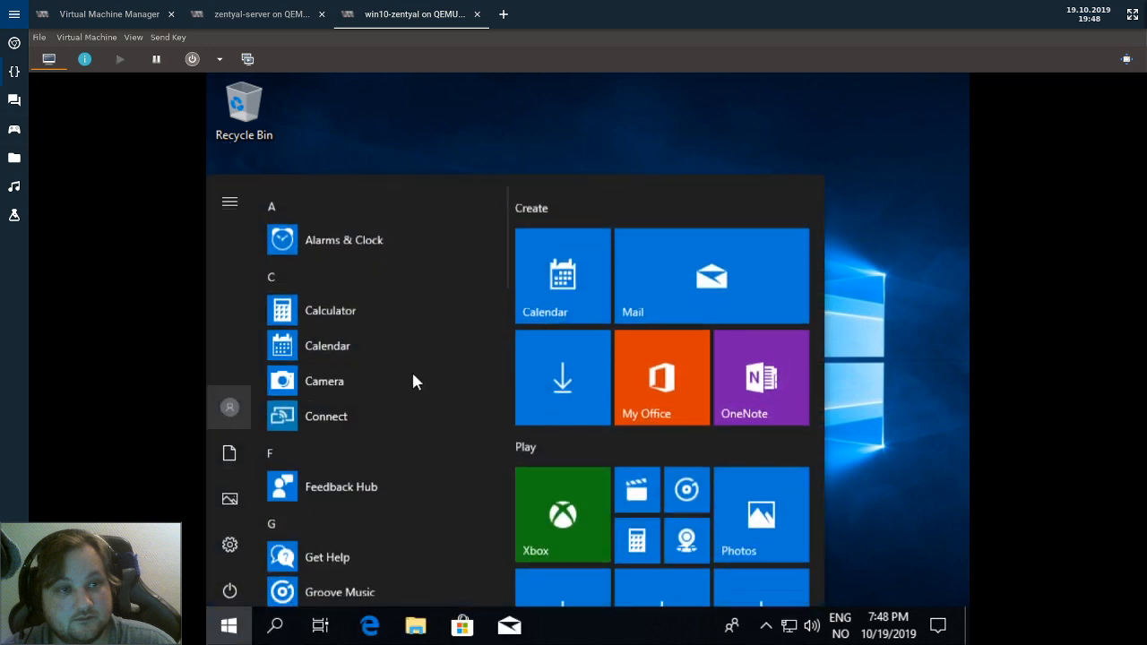
scroll(296, 484, "down", 5)
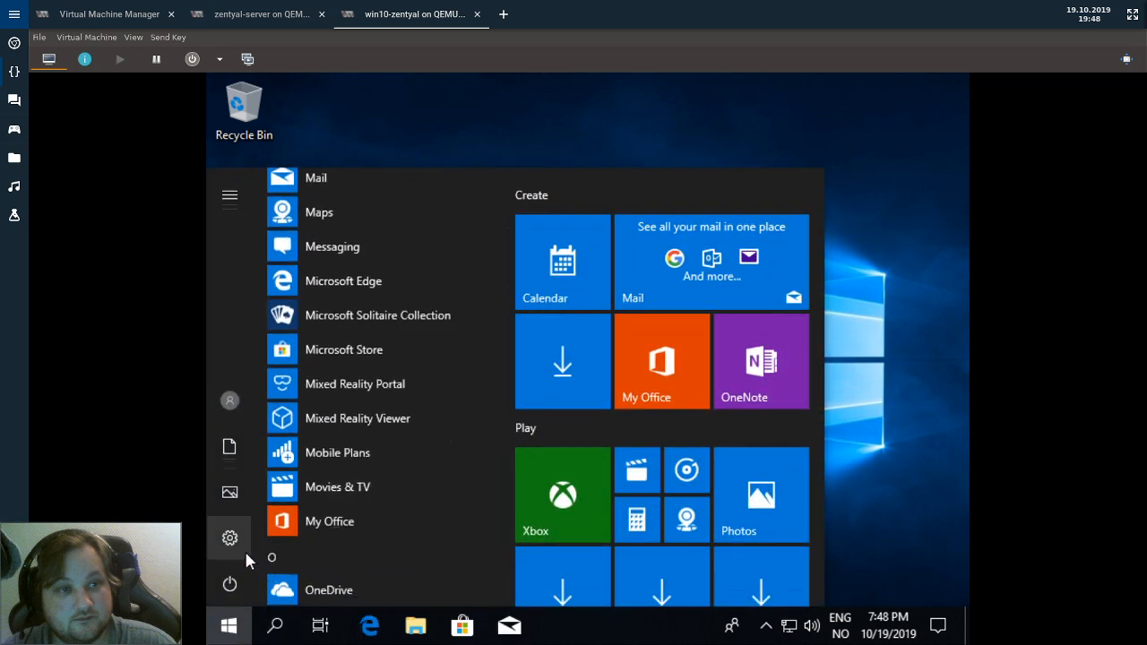
left_click(229, 400)
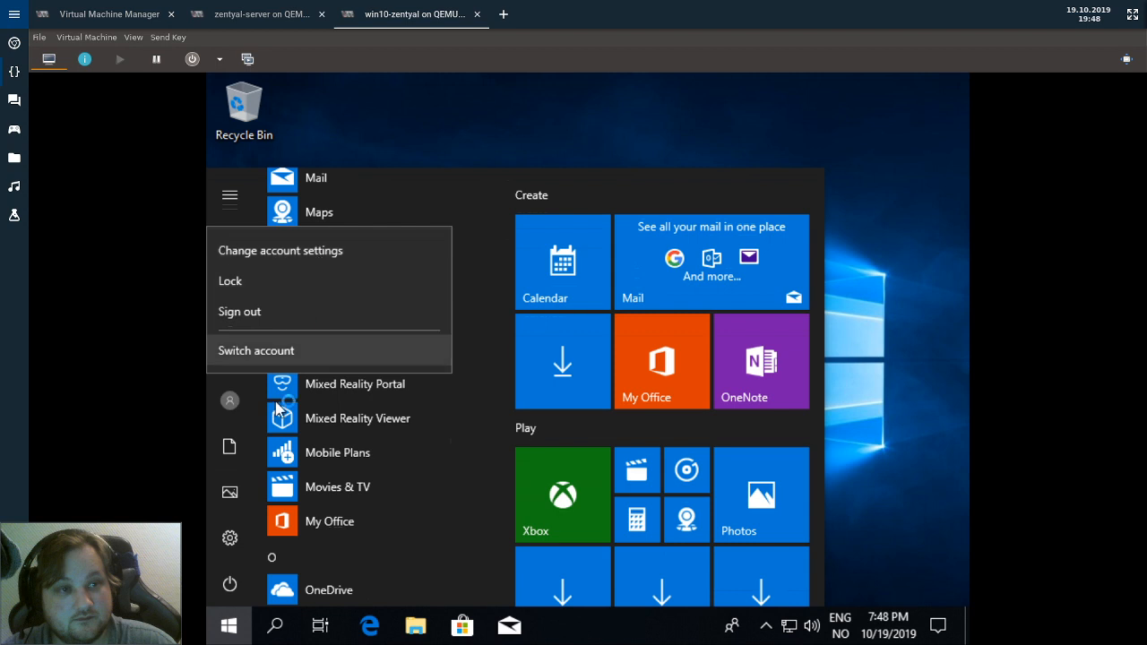
left_click(225, 548)
left_click(230, 539)
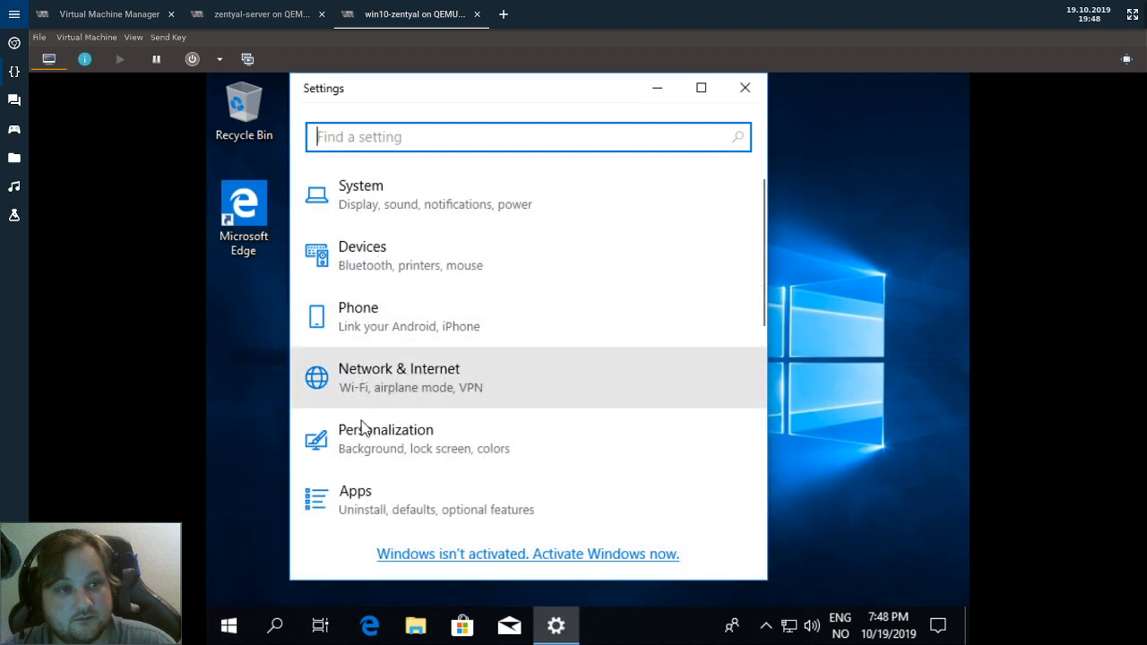
scroll(361, 476, "down", 3)
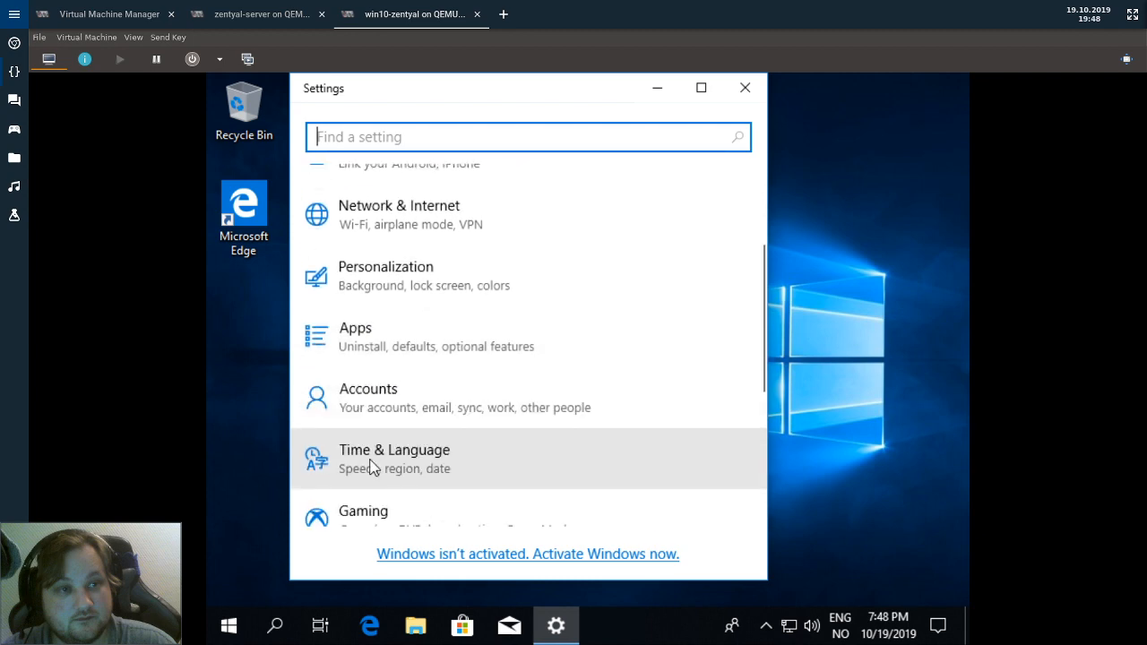
left_click(397, 401)
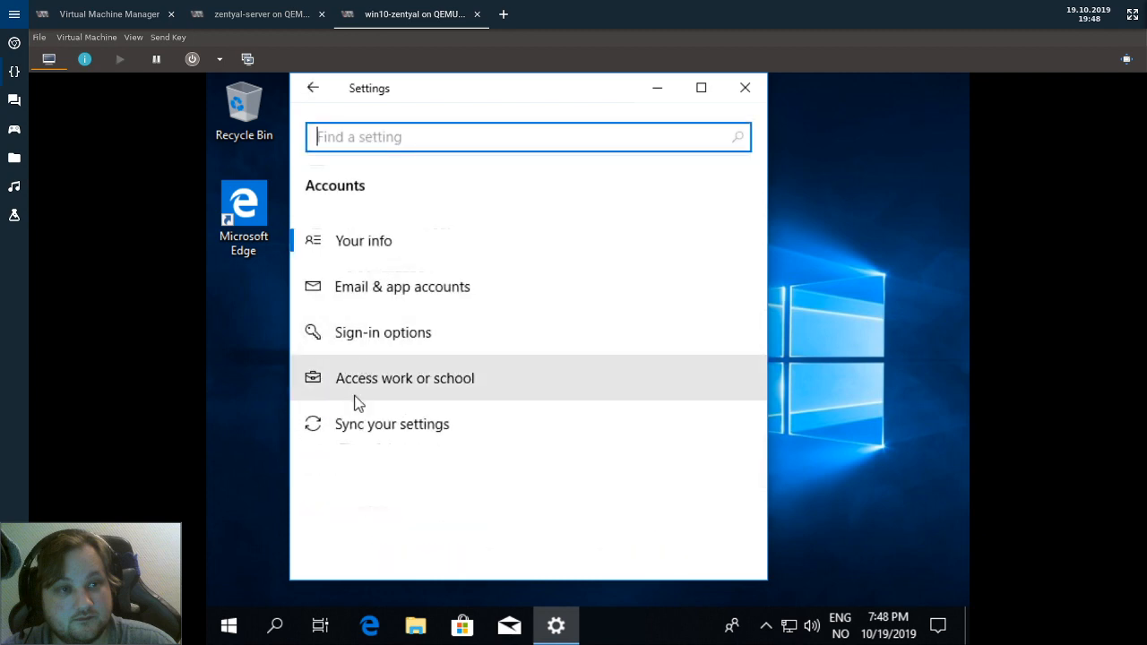
left_click(361, 394)
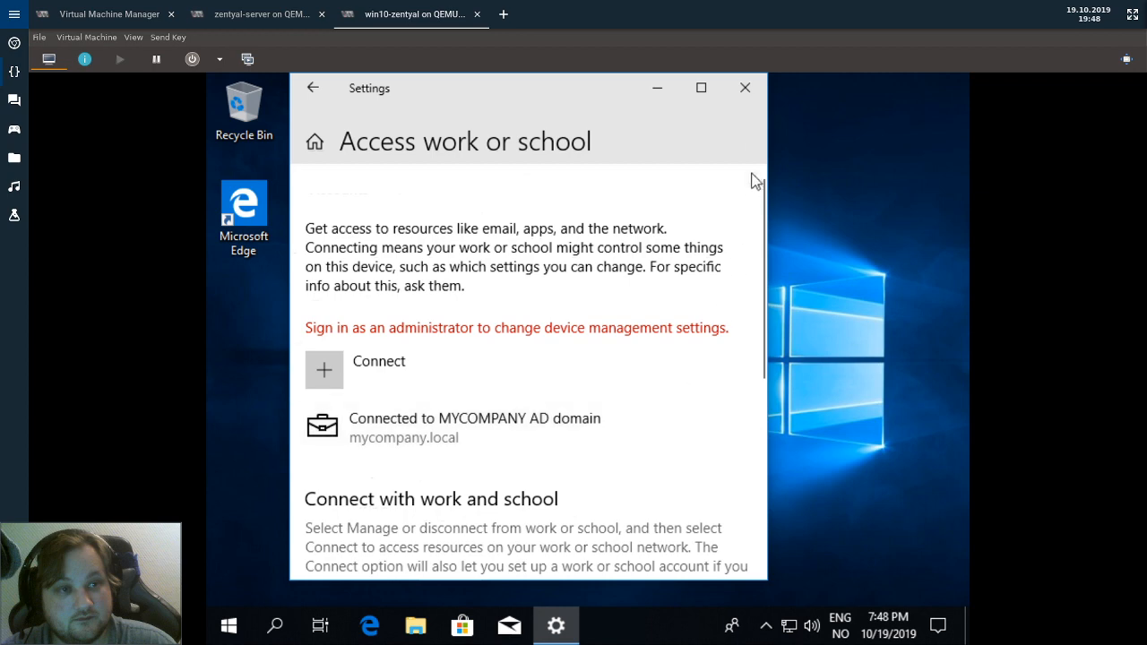
left_click(756, 99)
Sign out of the current Windows session from the Start menu.
left_click(228, 626)
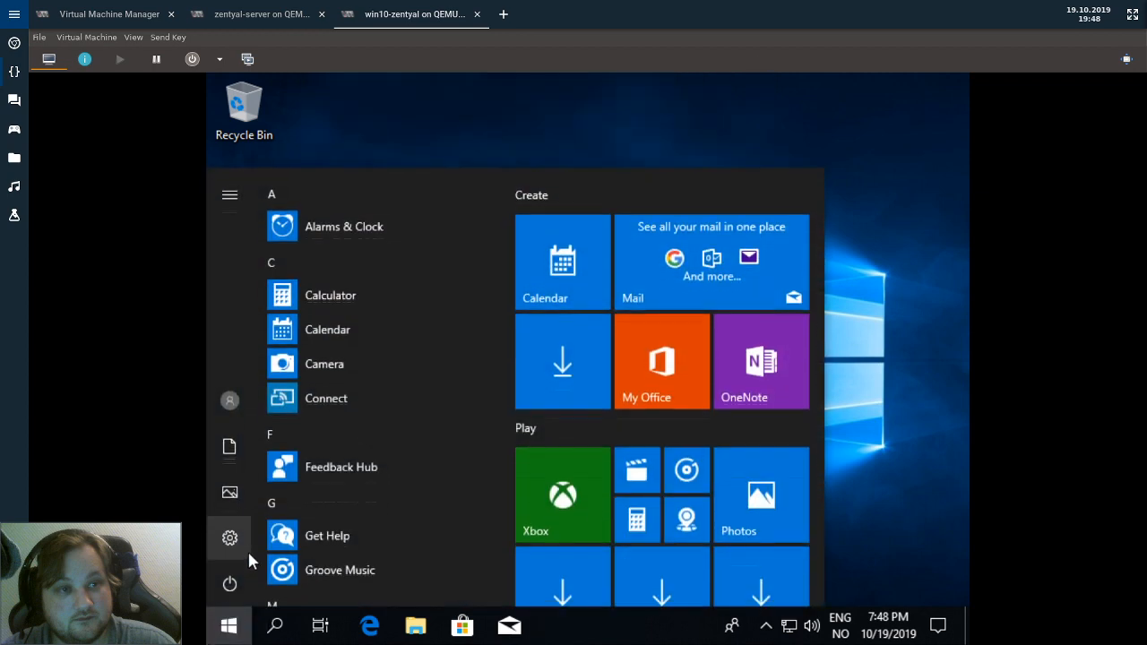
left_click(229, 405)
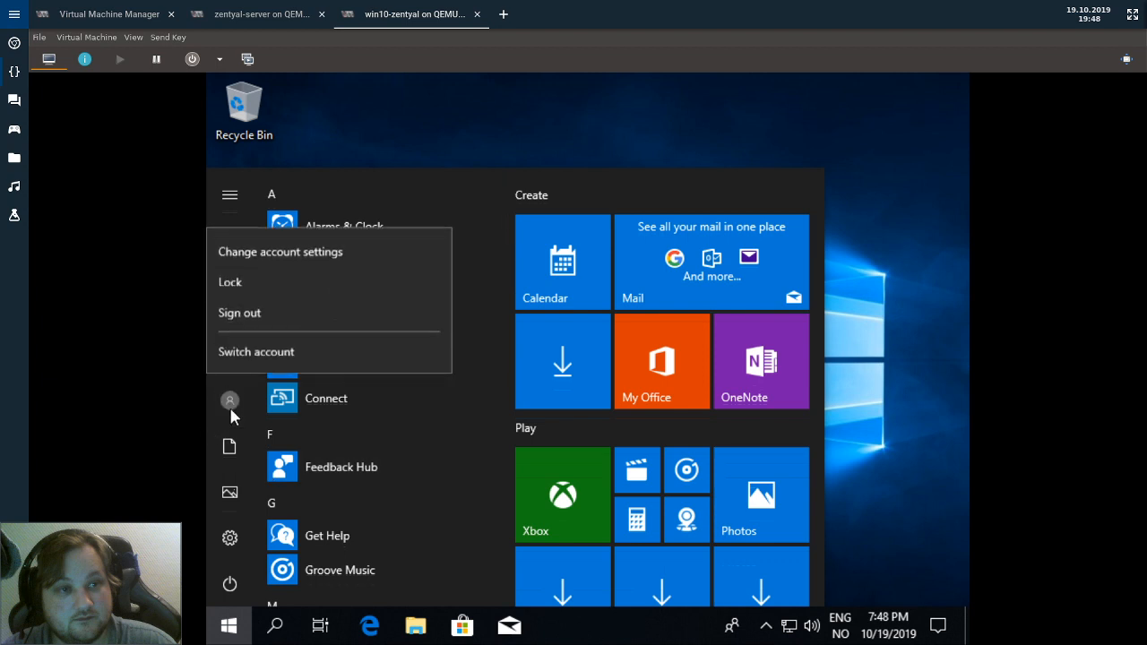
left_click(251, 312)
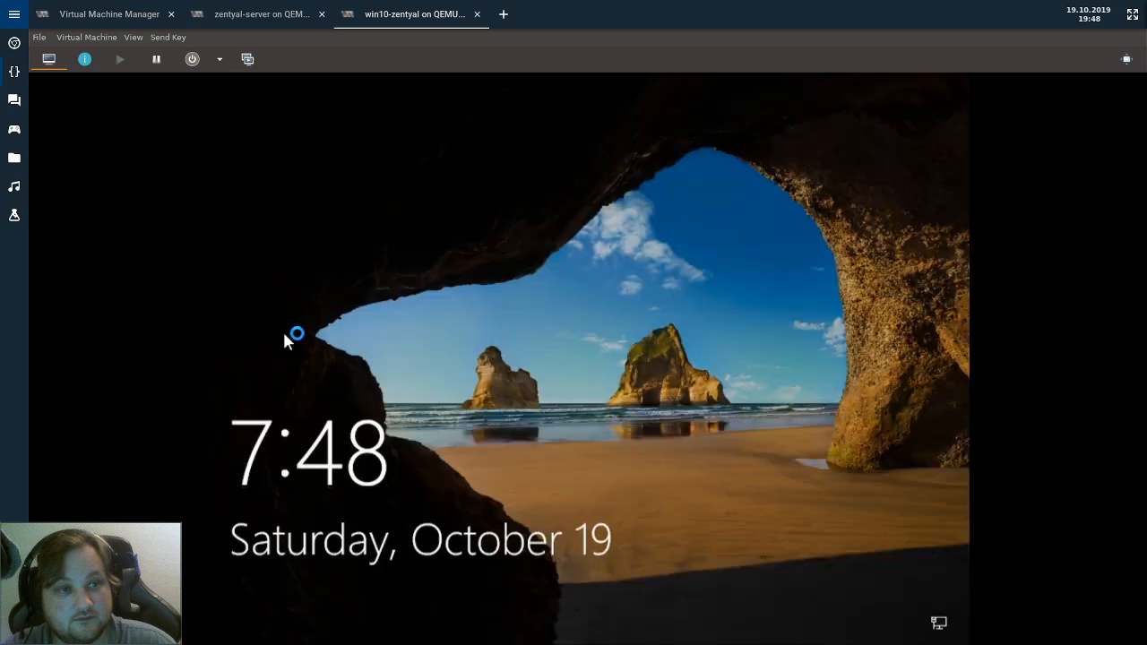
Sign in via Other user with the domain system administrator's user name and password.
left_click(295, 511)
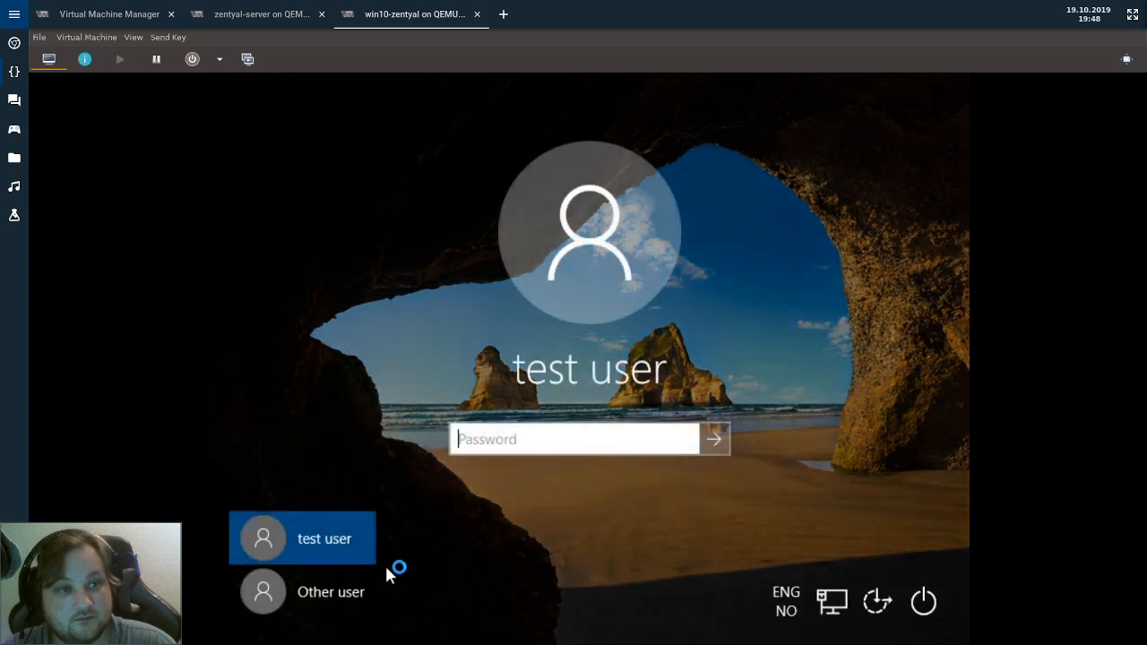
left_click(318, 594)
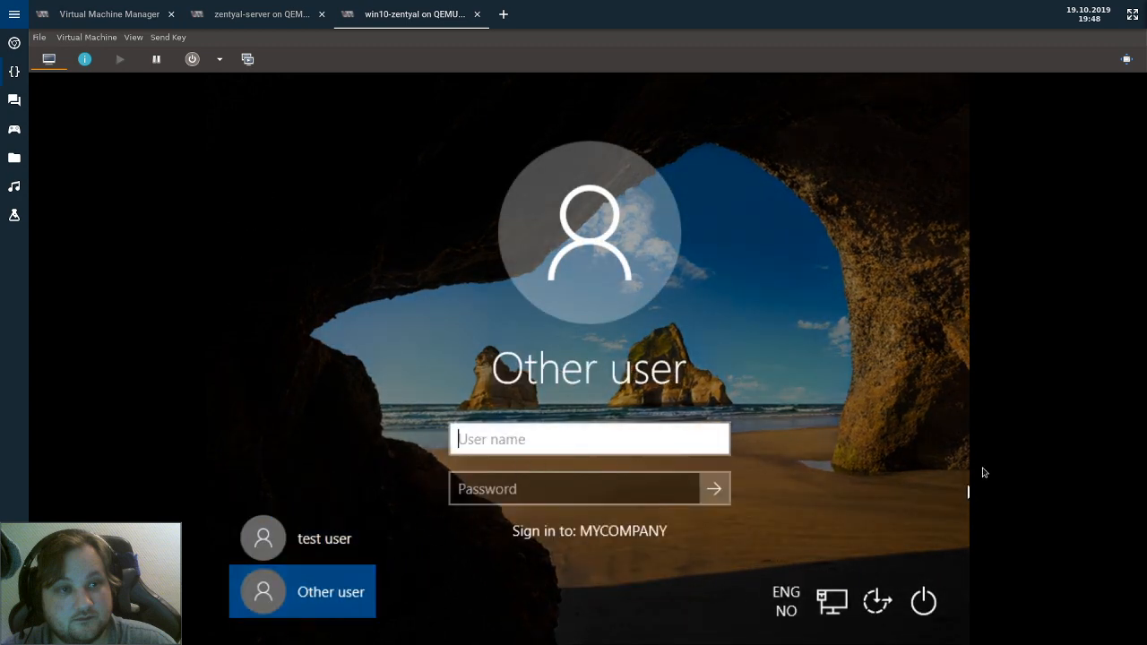
type("sysad")
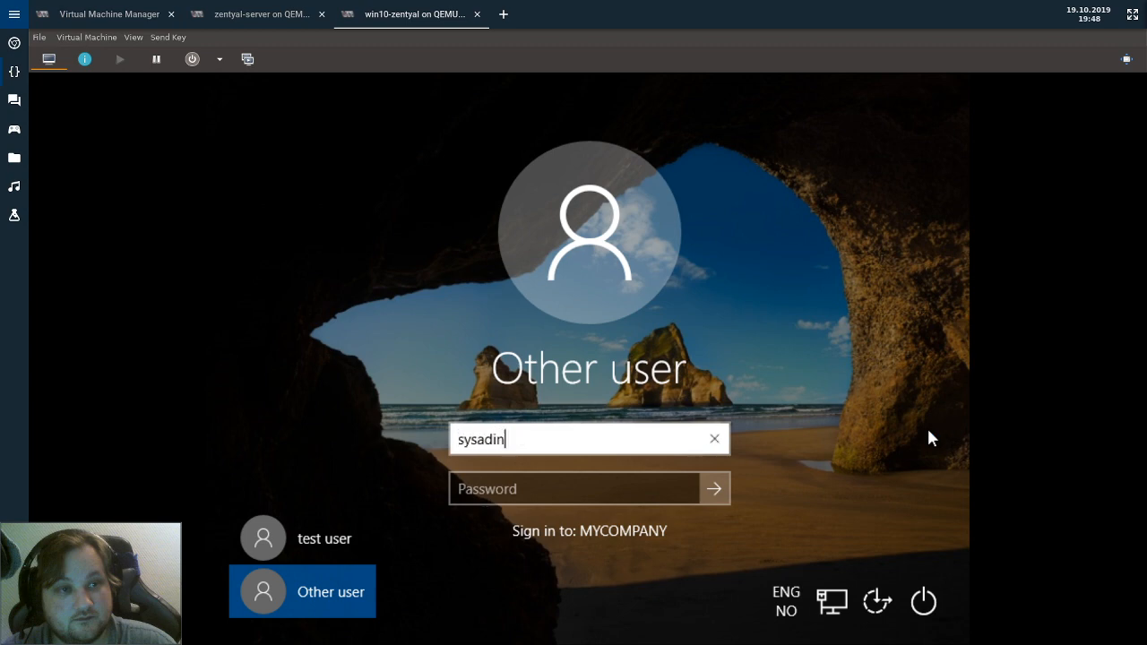
type("in")
key("BackSpace")
type("m")
key("BackSpace")
key("Tab")
type("••••")
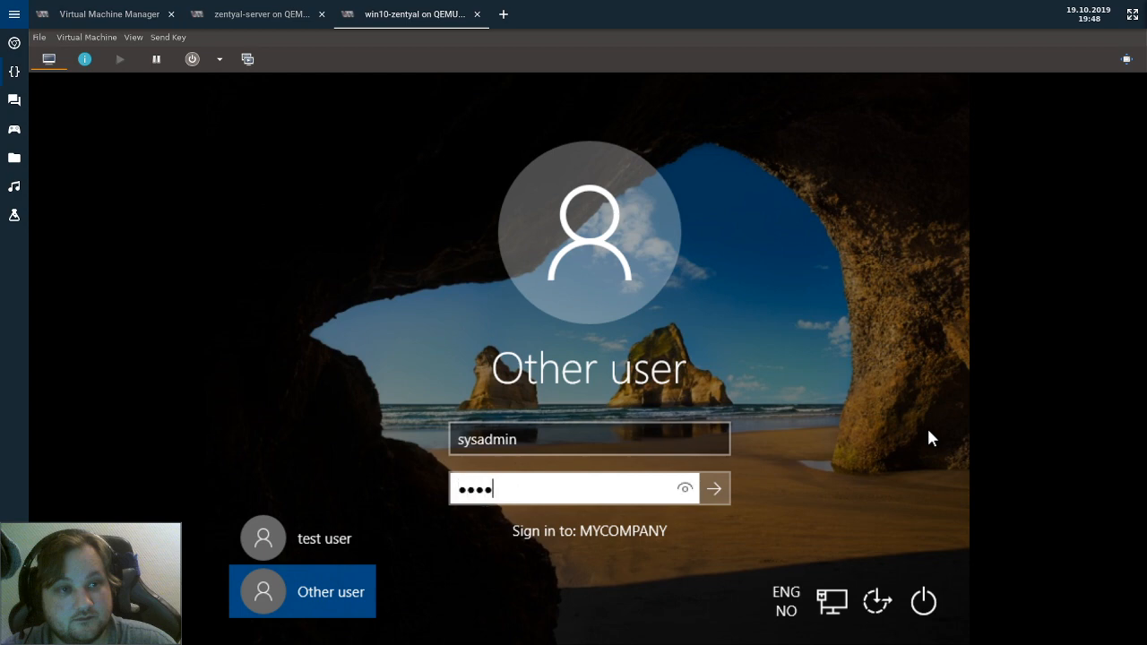
type("•••••")
key("Return")
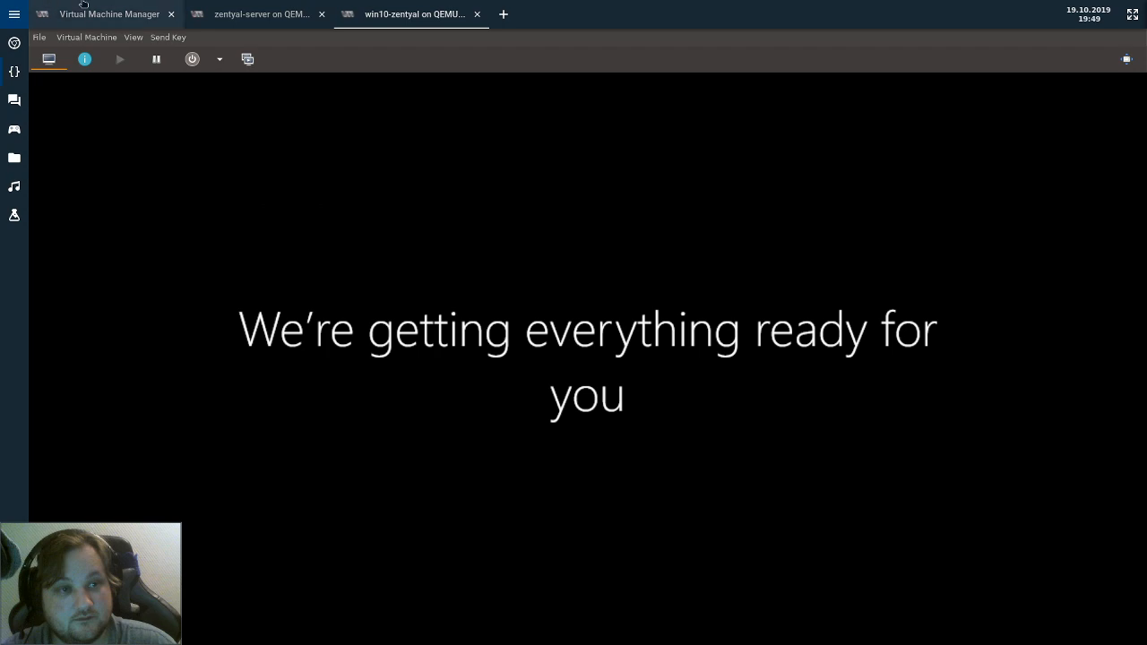
Apply CHANGE to testuser in Zentyal's Users and Computers, then return to the win10-zentyal VM.
left_click(260, 14)
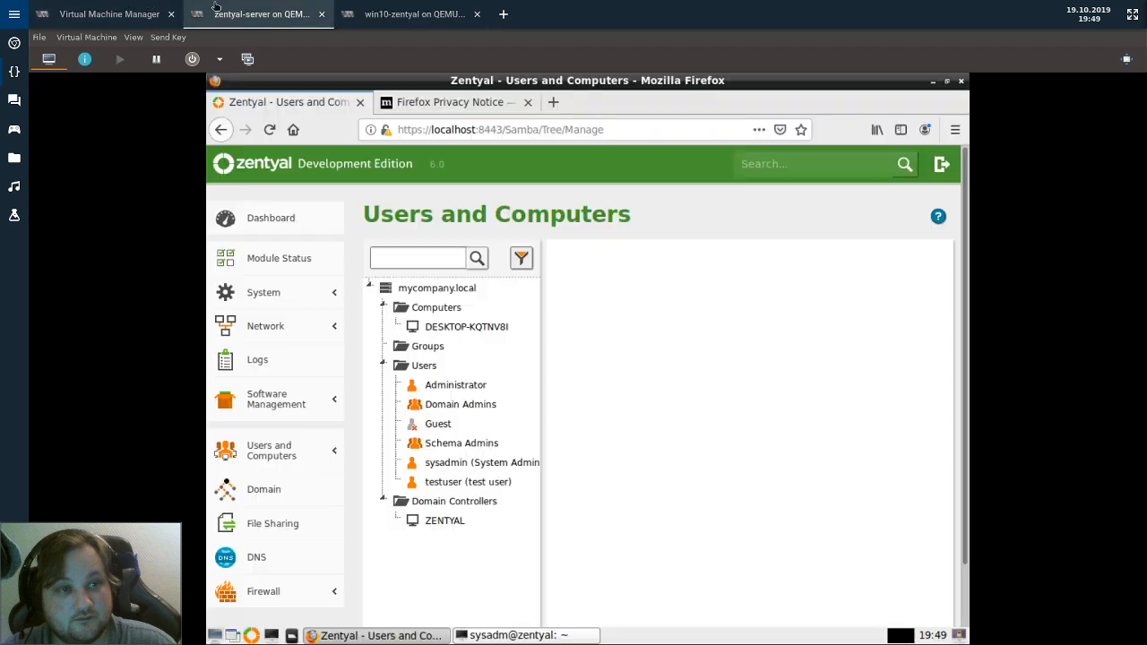
left_click(458, 482)
scroll(828, 439, "down", 4)
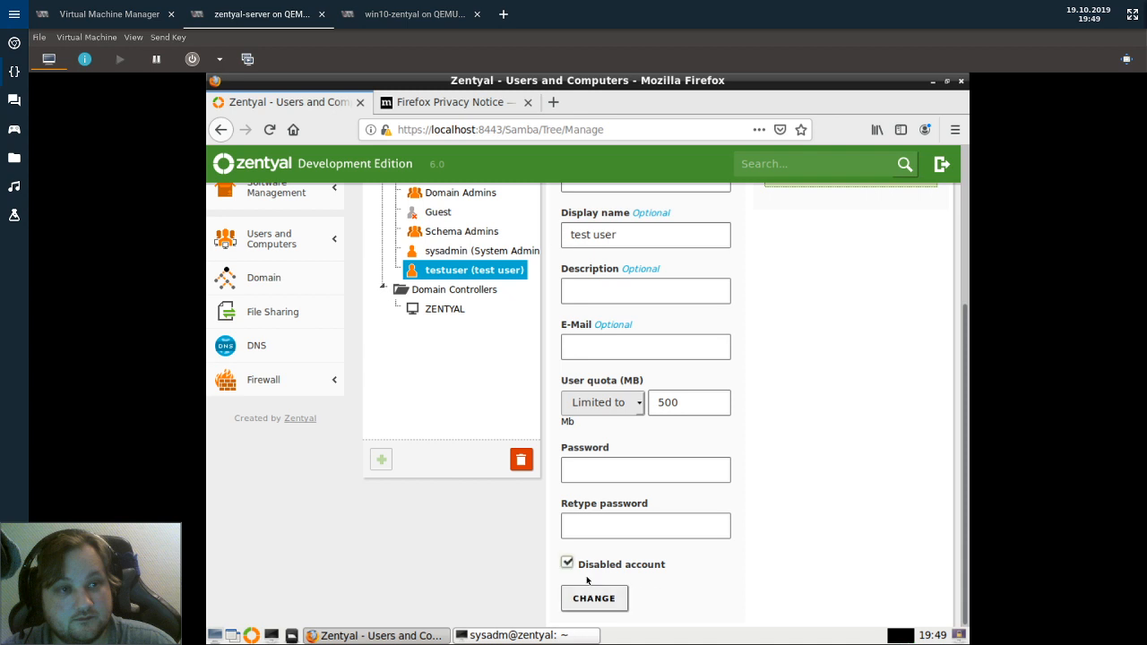
left_click(591, 597)
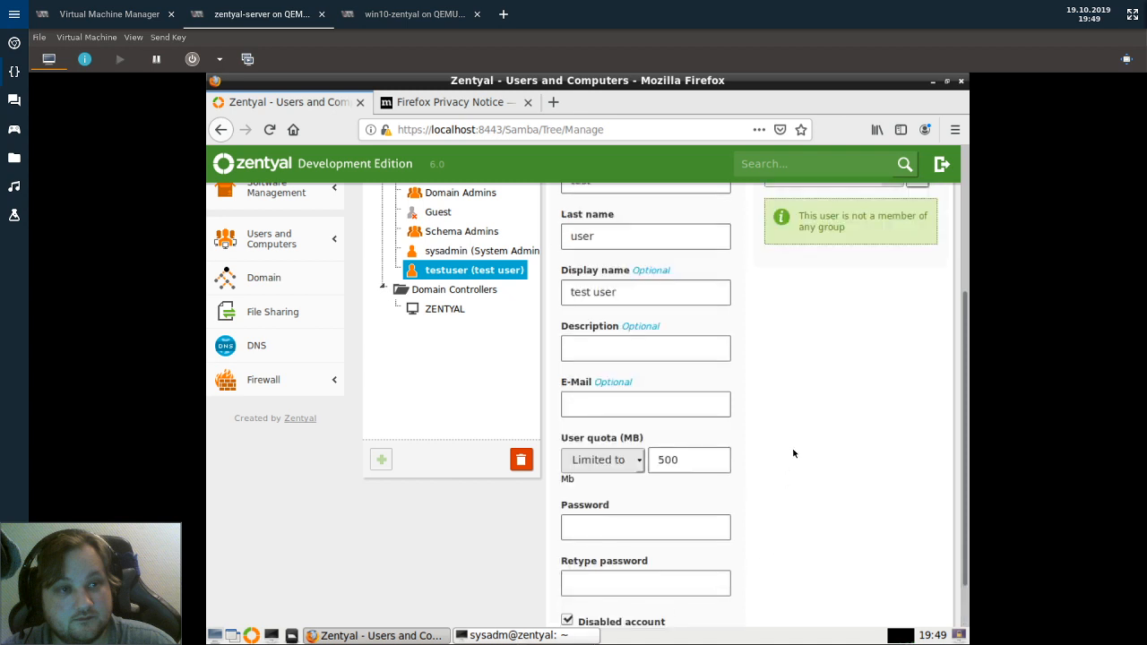
scroll(793, 453, "down", 1)
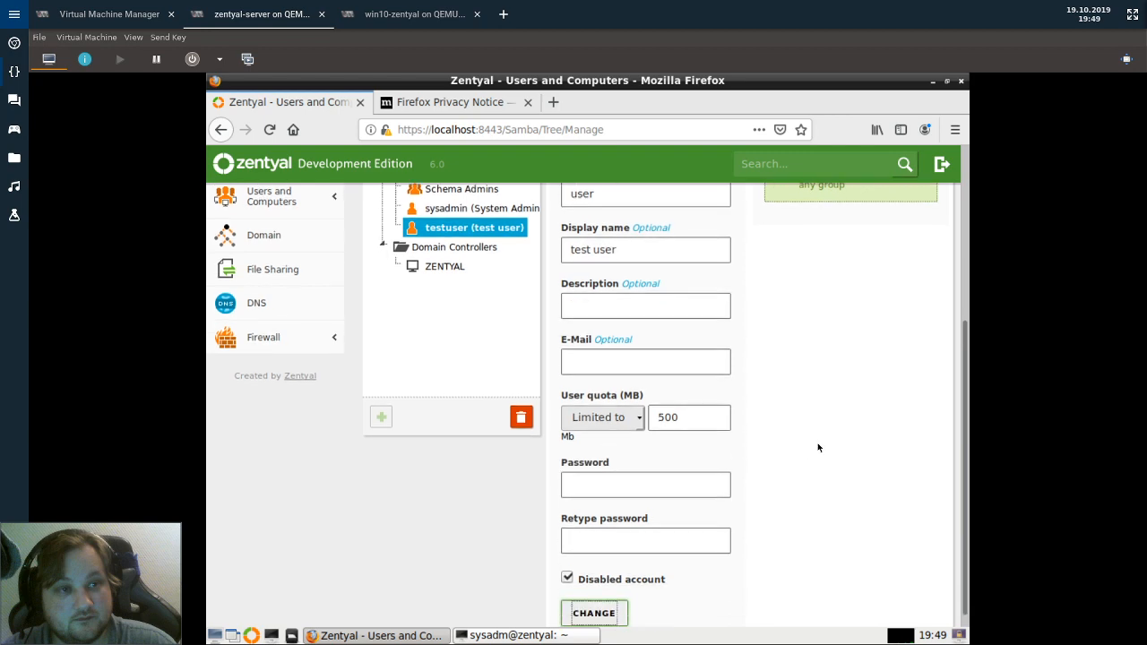
scroll(918, 362, "up", 5)
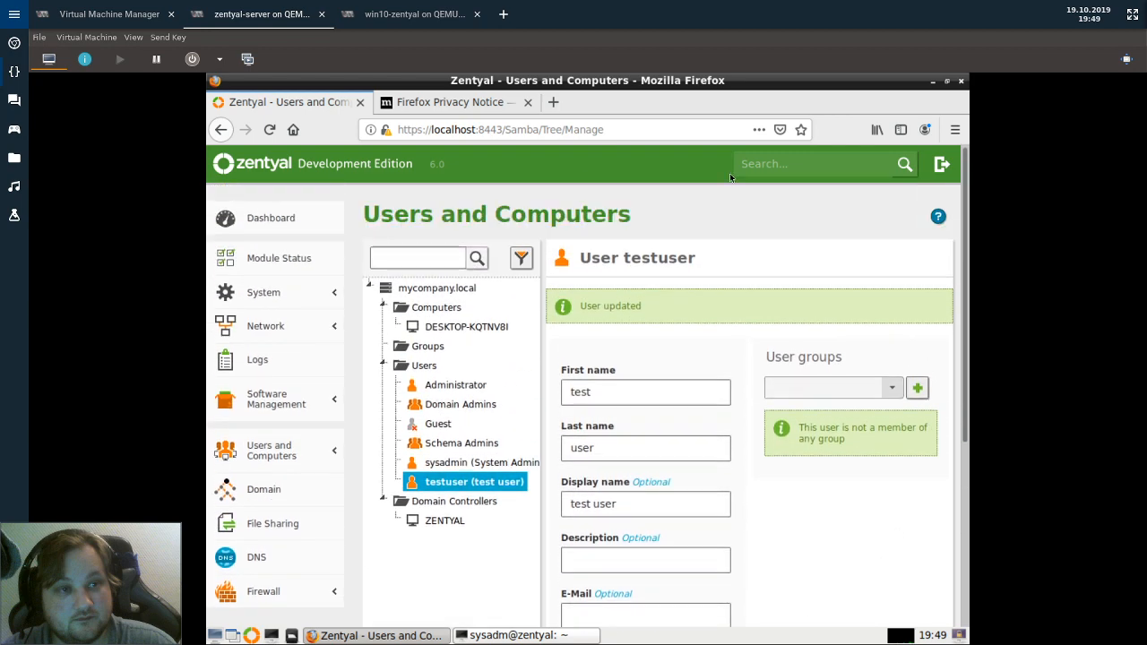
left_click(414, 15)
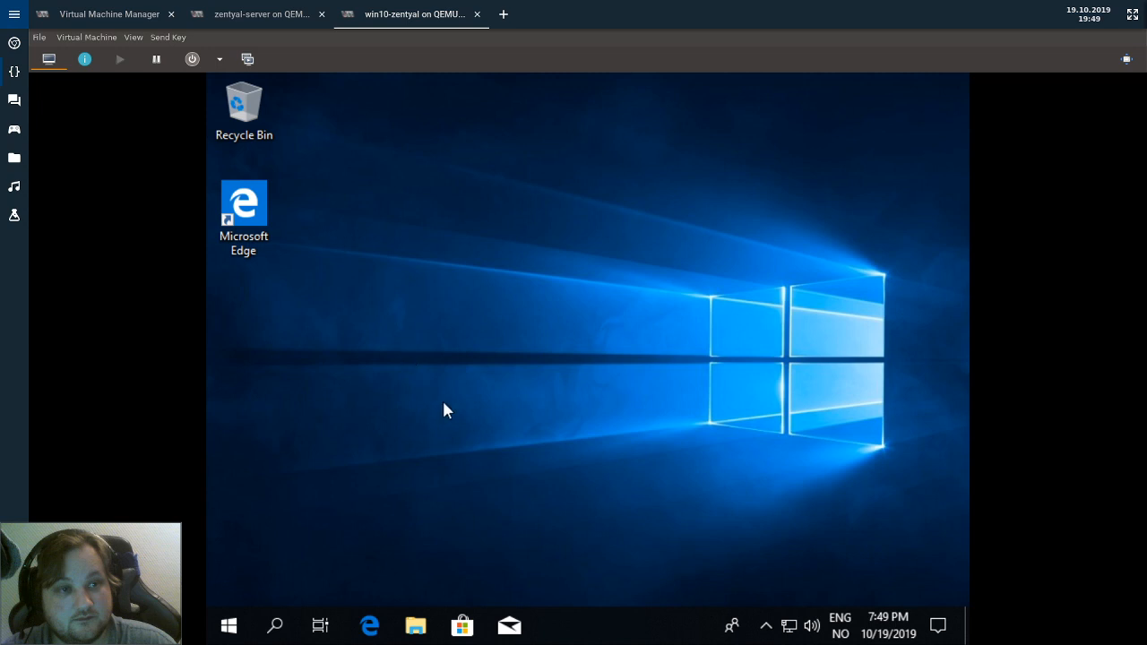
Launch Edge and navigate to google.com.
left_click(369, 625)
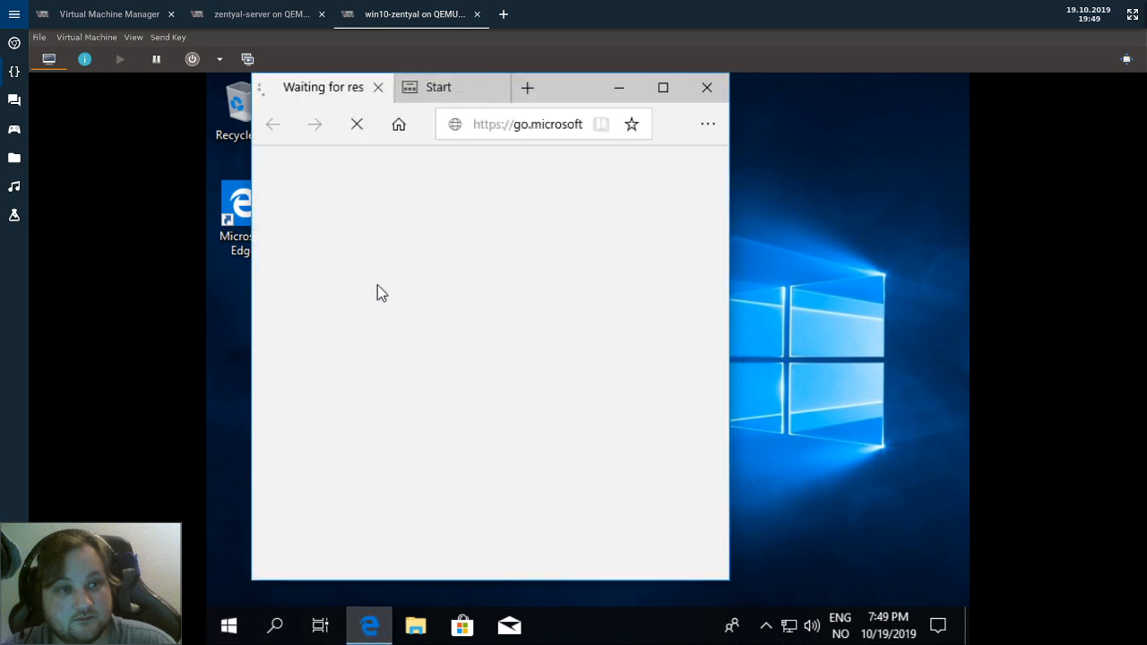
left_click(541, 116)
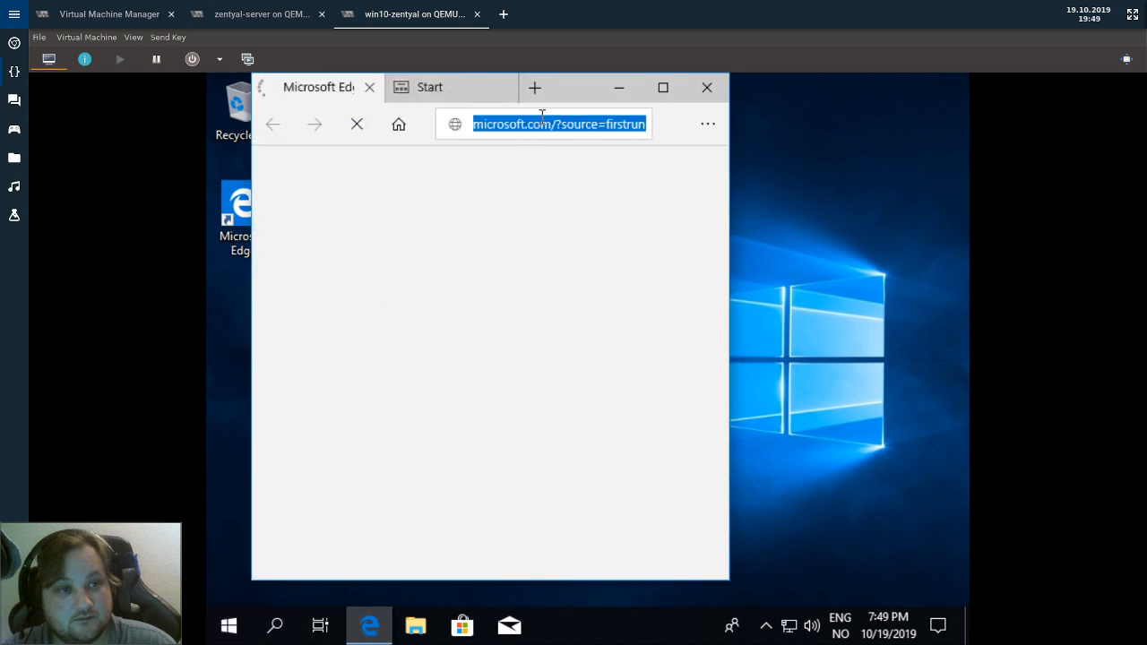
type("googl")
key("BackSpace")
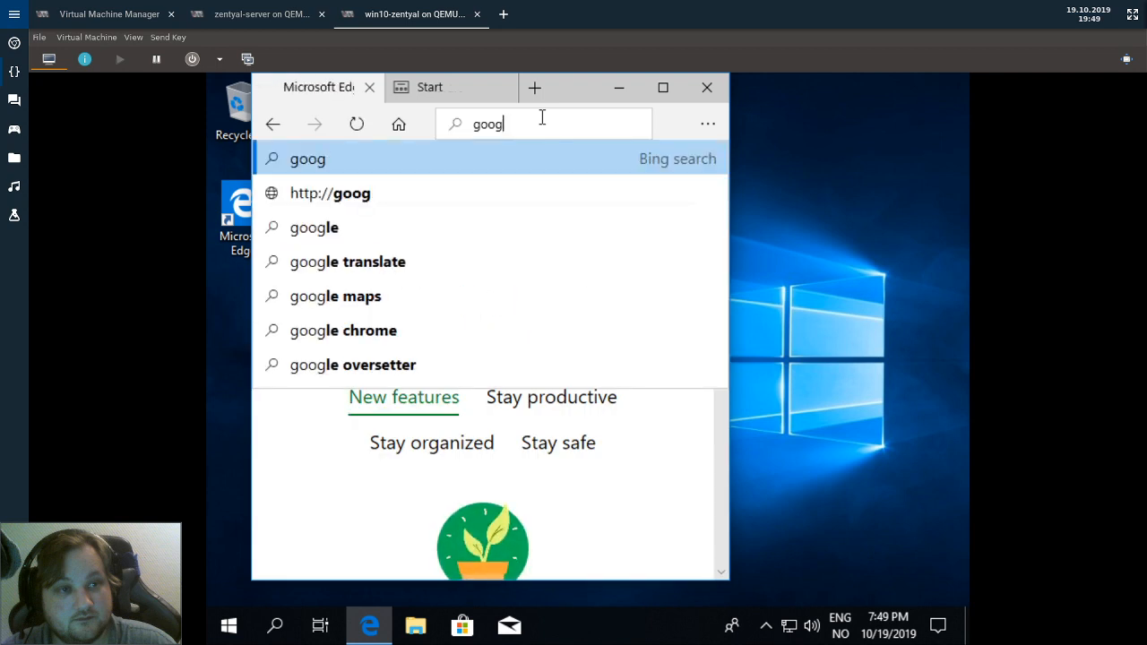
key("BackSpace")
key("BackSpace")
type("ogle.")
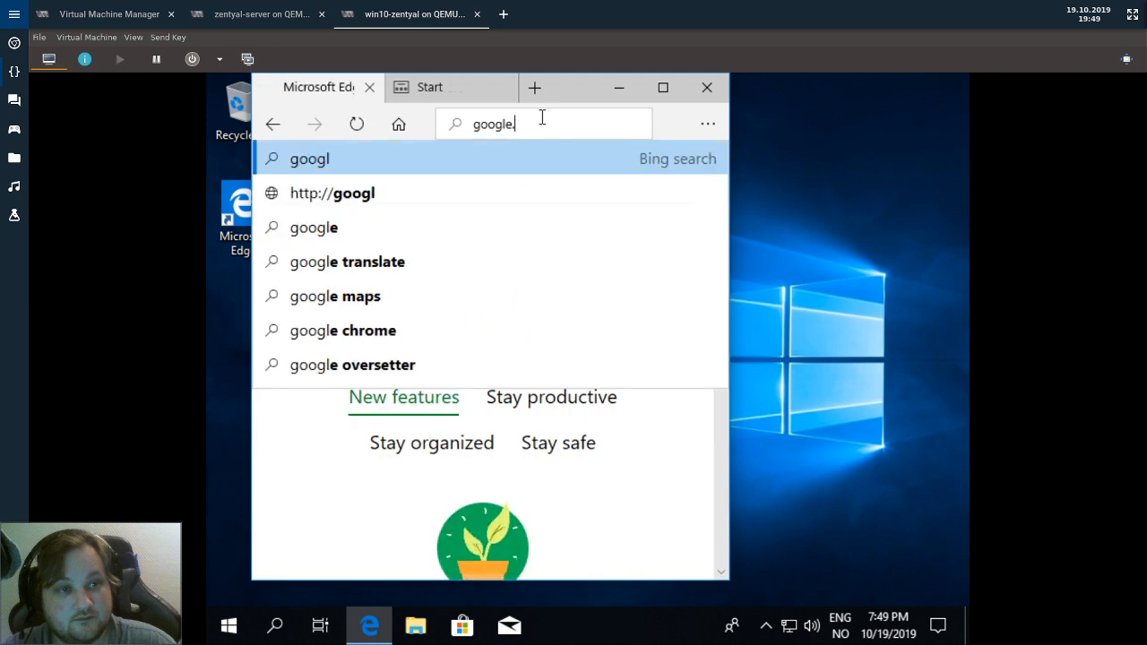
type("com")
key("Return")
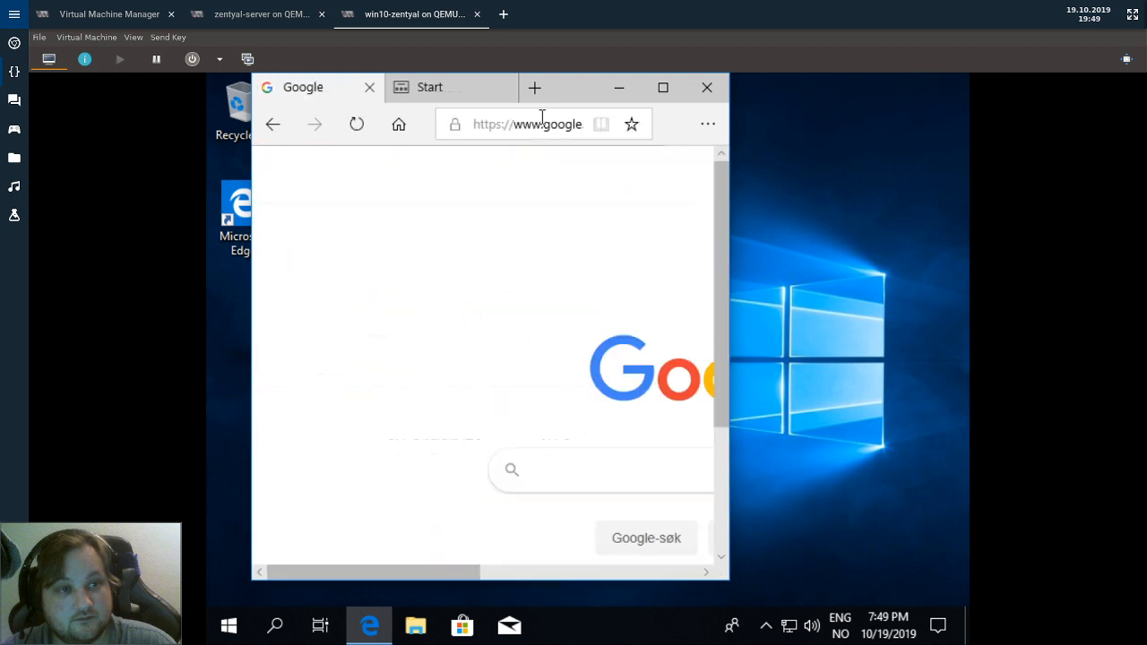
Search 'windows 10 rsat' and open Microsoft's RSAT download file list.
type("windows ")
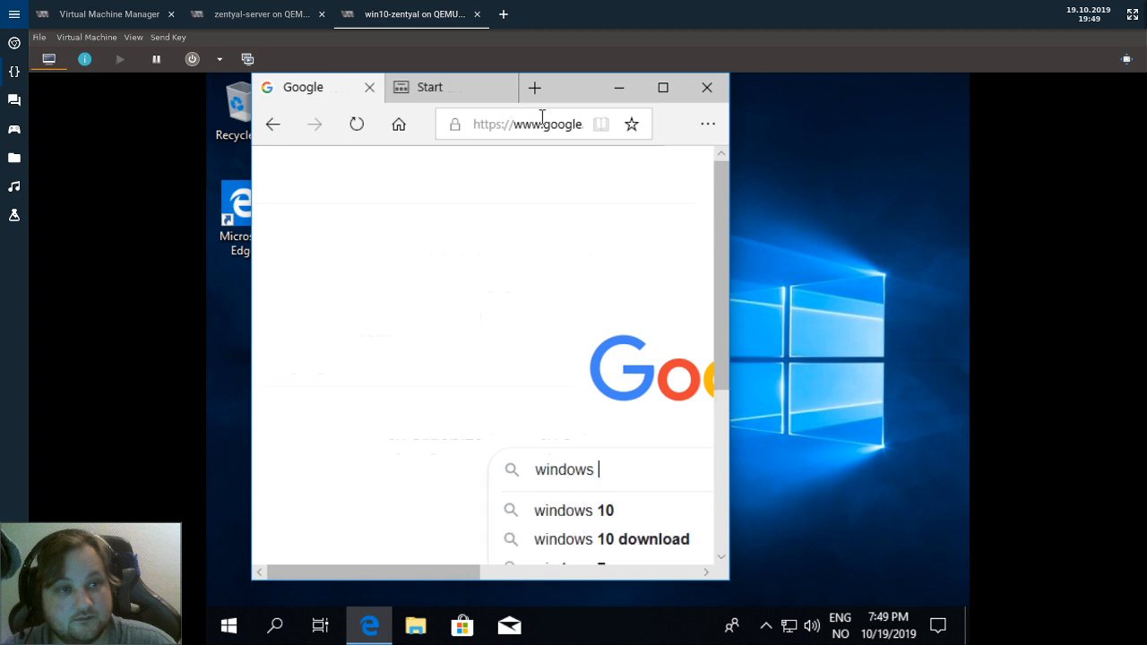
type("10 rsat")
key("Return")
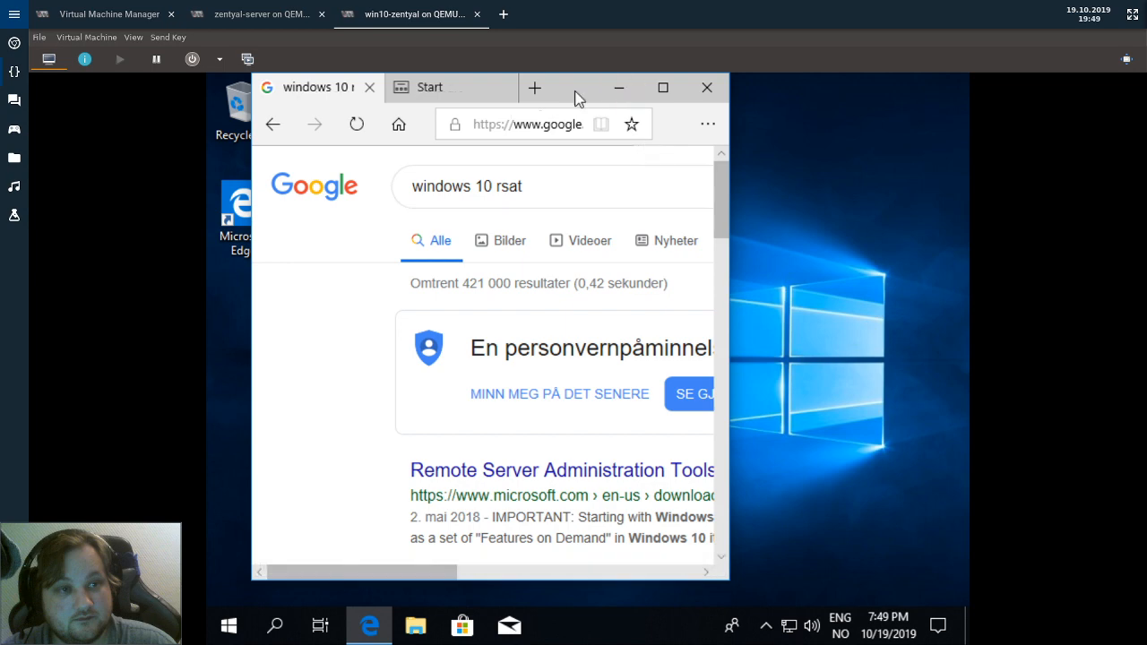
double_click(575, 91)
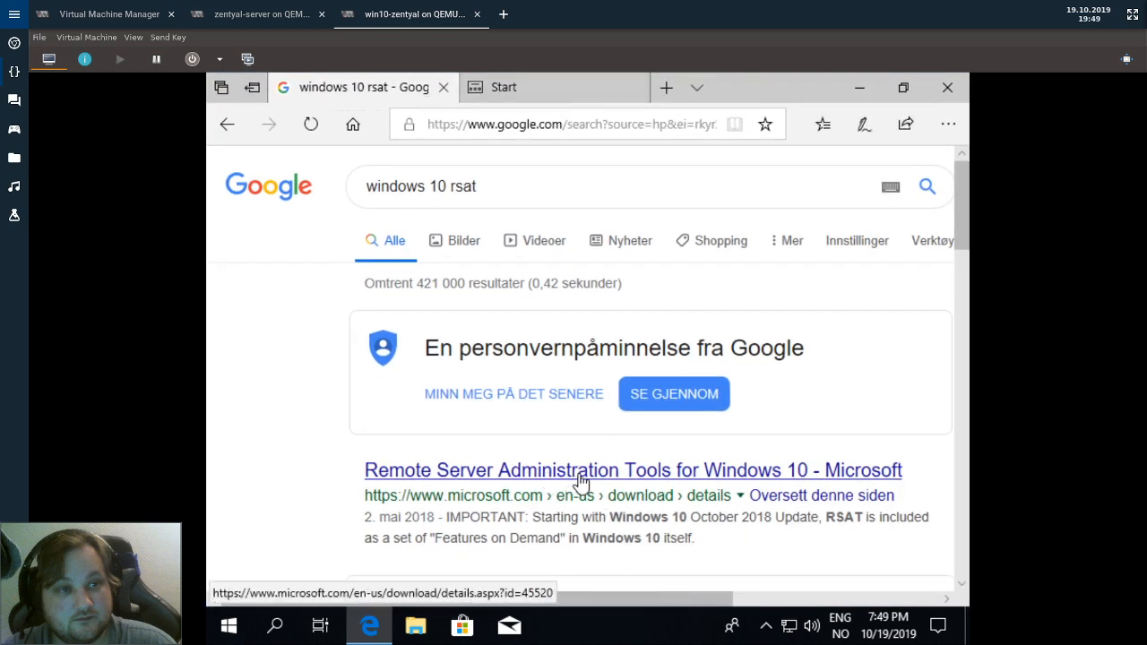
left_click(580, 482)
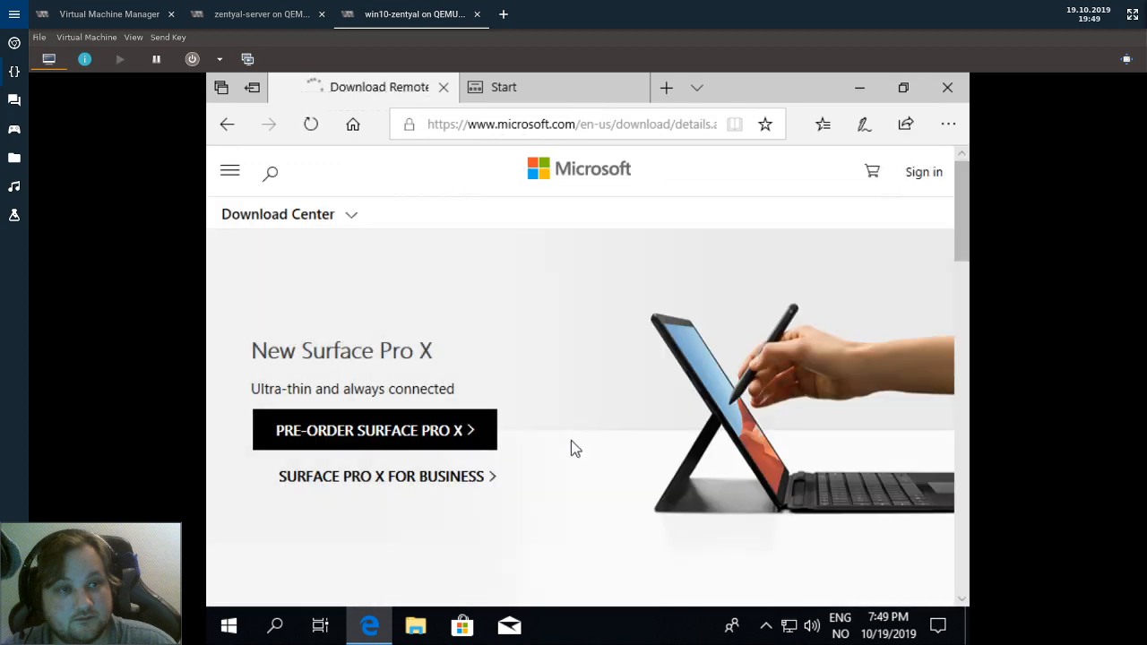
scroll(519, 425, "down", 5)
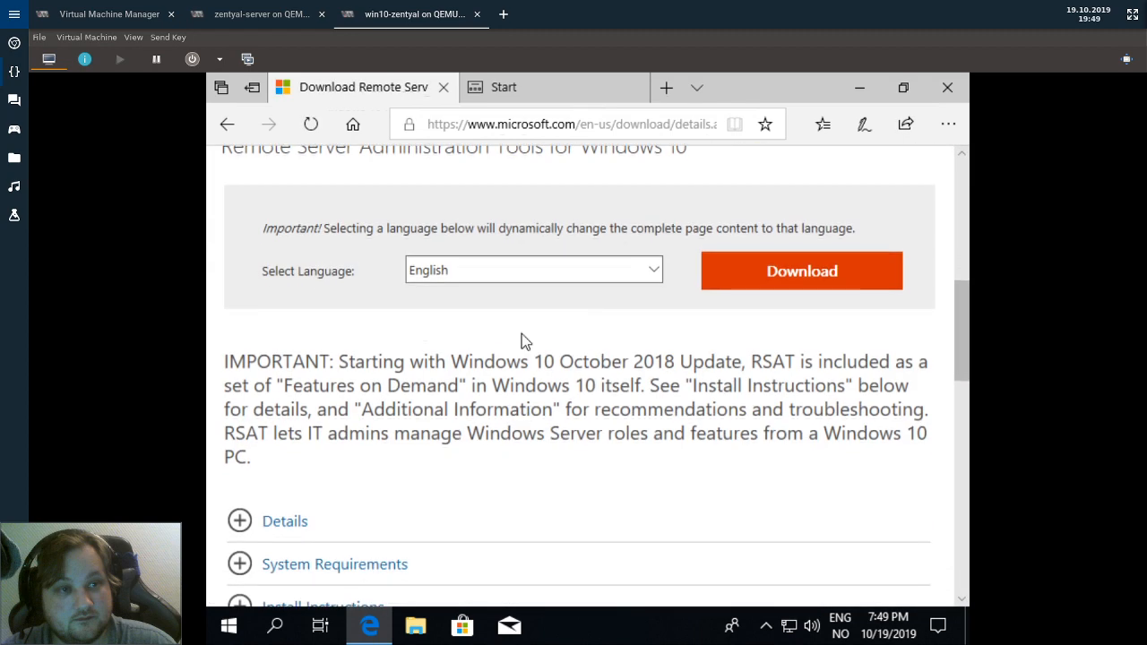
left_click(802, 263)
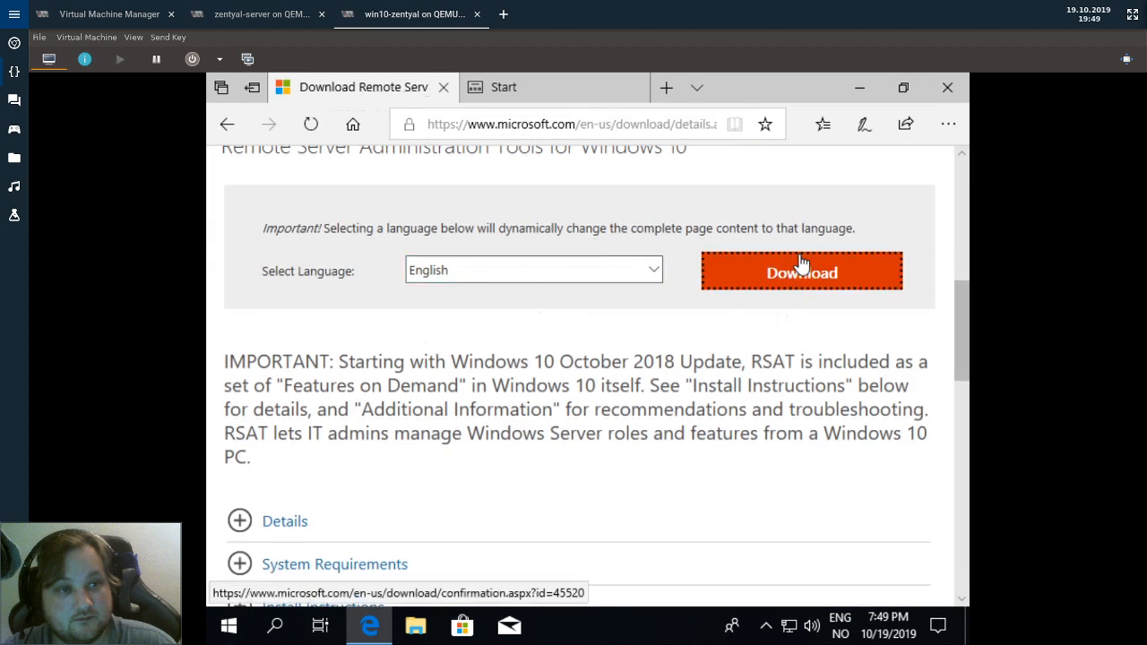
scroll(336, 355, "down", 1)
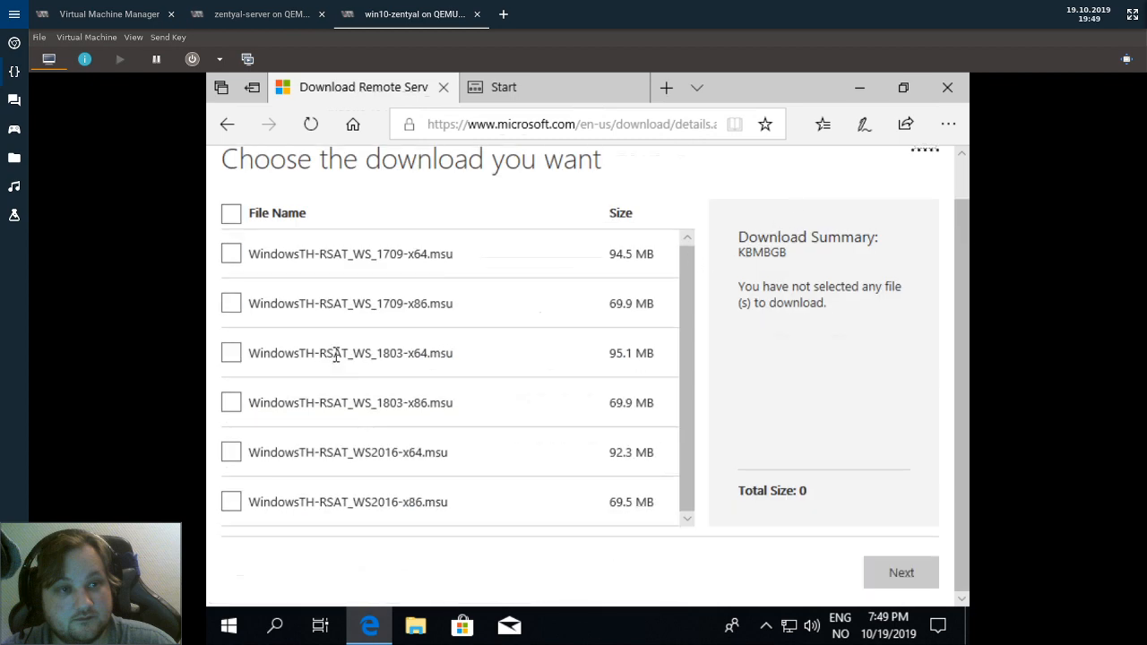
left_click(228, 626)
left_click(237, 548)
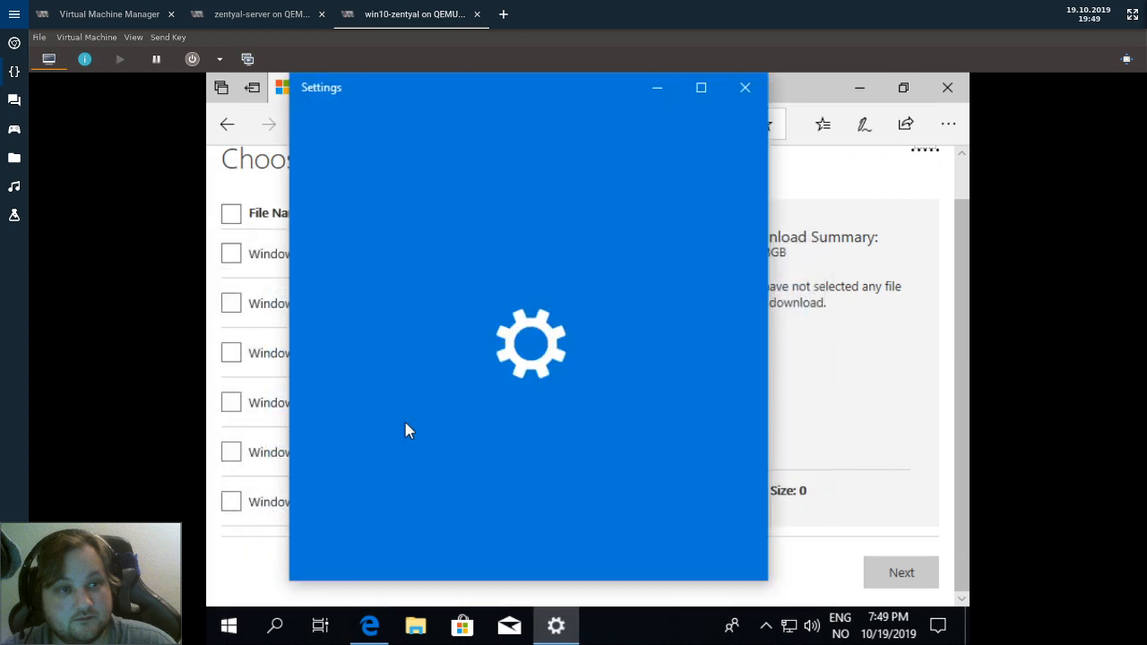
scroll(467, 412, "down", 5)
scroll(438, 427, "up", 5)
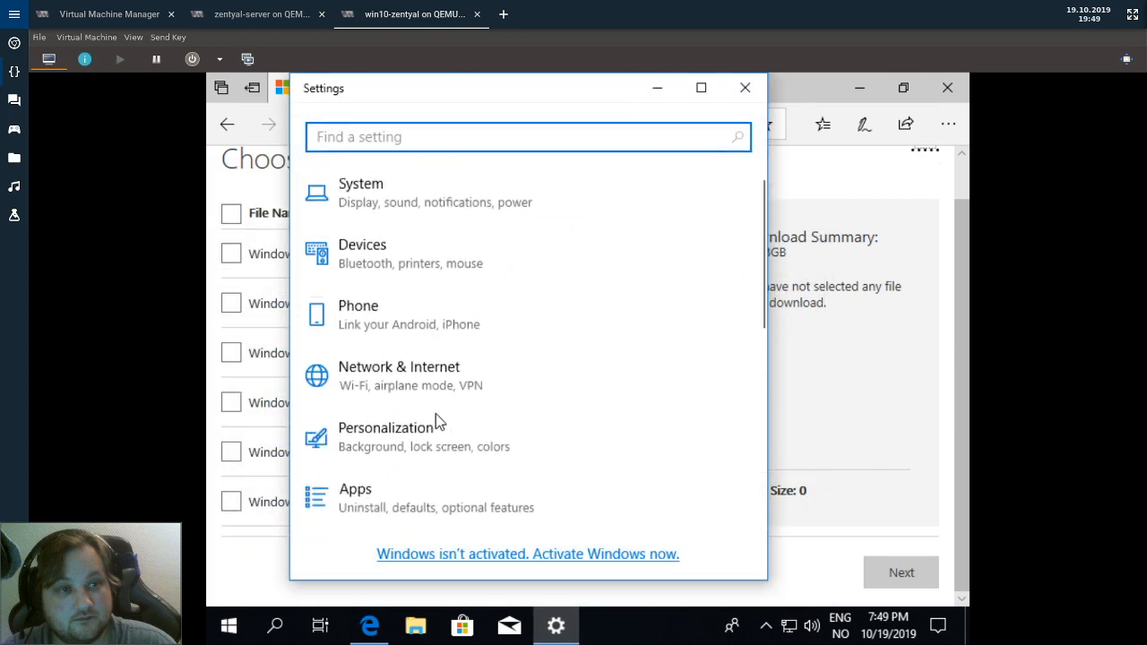
left_click(495, 196)
scroll(479, 362, "down", 3)
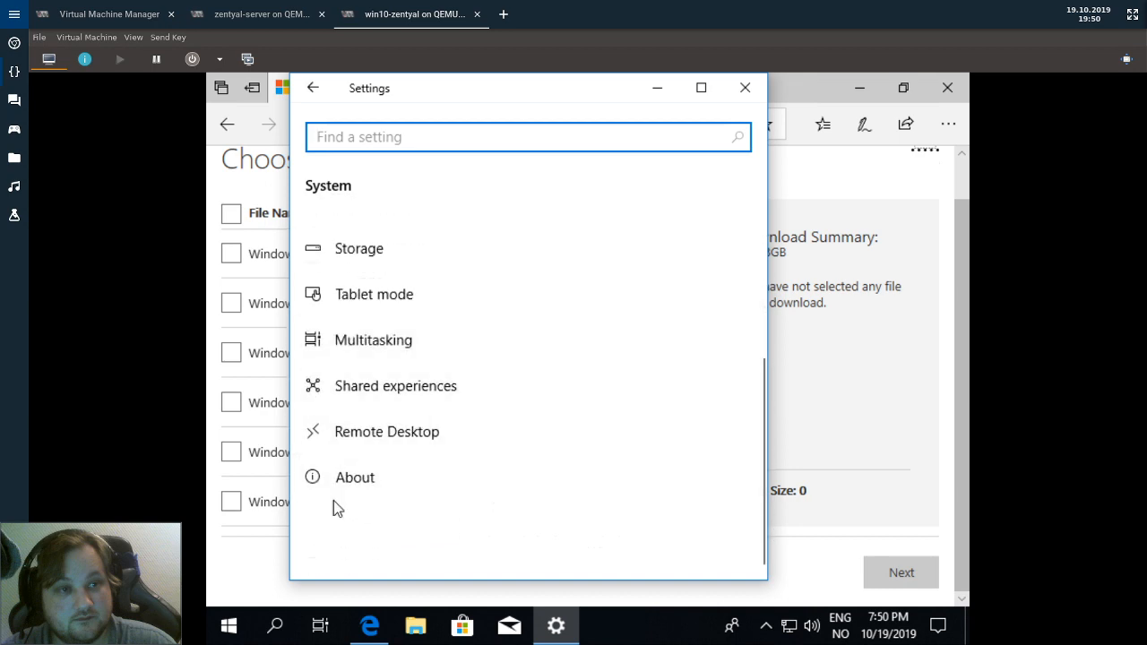
left_click(351, 484)
scroll(453, 430, "down", 10)
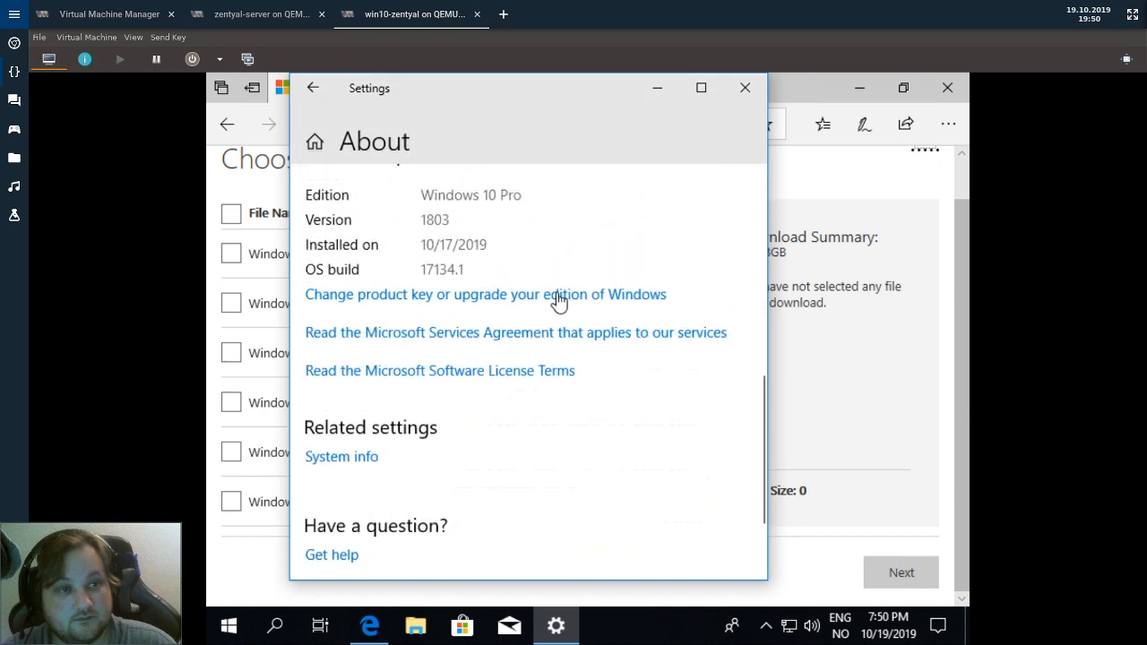
left_click(745, 87)
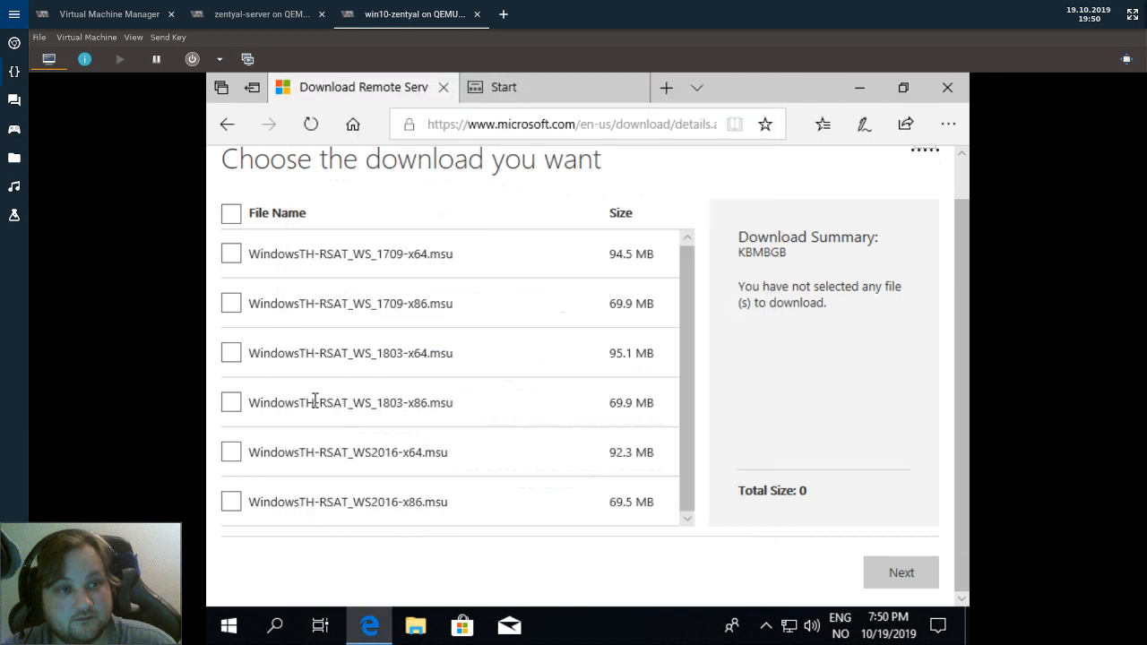
Download WindowsTH-RSAT_WS_1803-x64.msu and set it to open when finished.
left_click(231, 355)
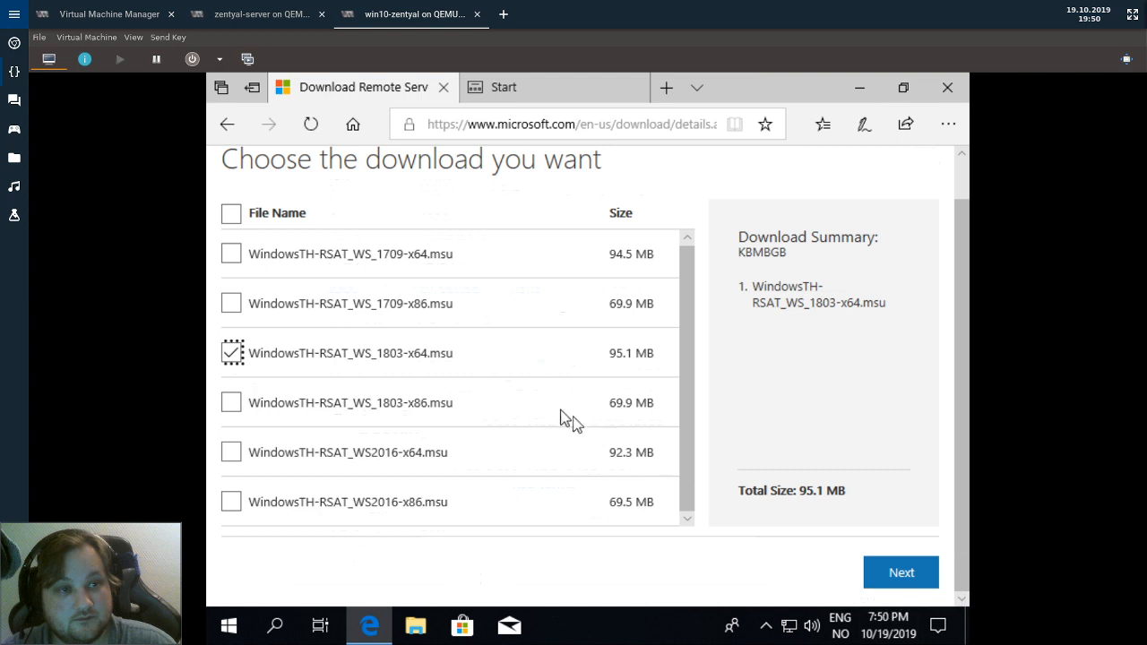
scroll(560, 411, "up", 1)
scroll(559, 410, "down", 1)
left_click(879, 574)
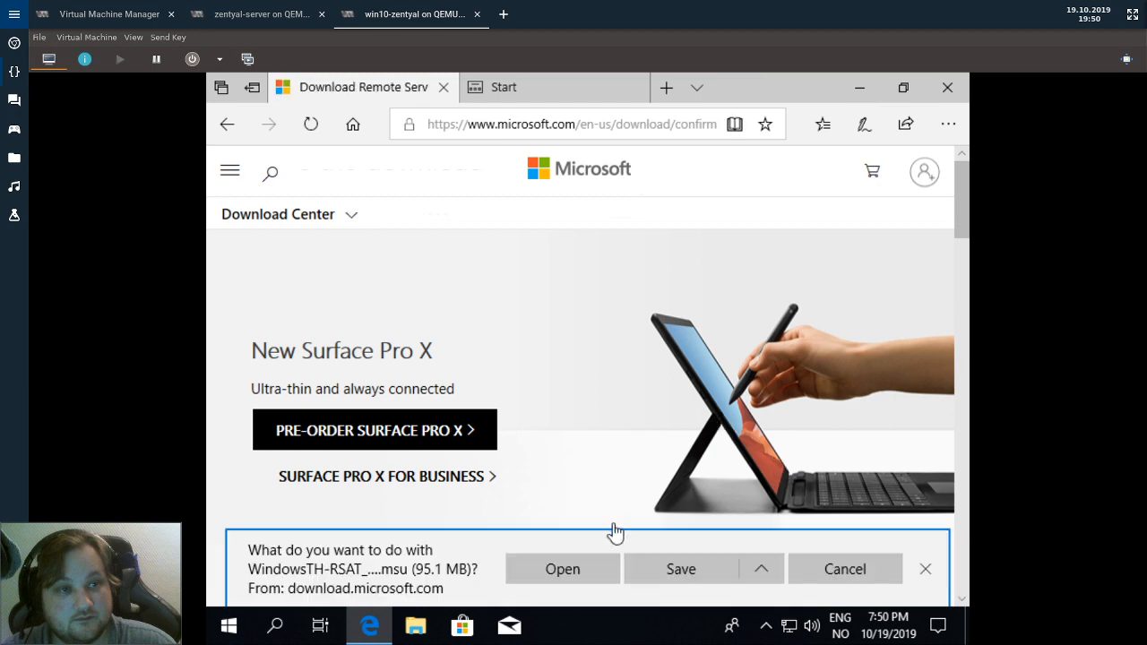
left_click(541, 574)
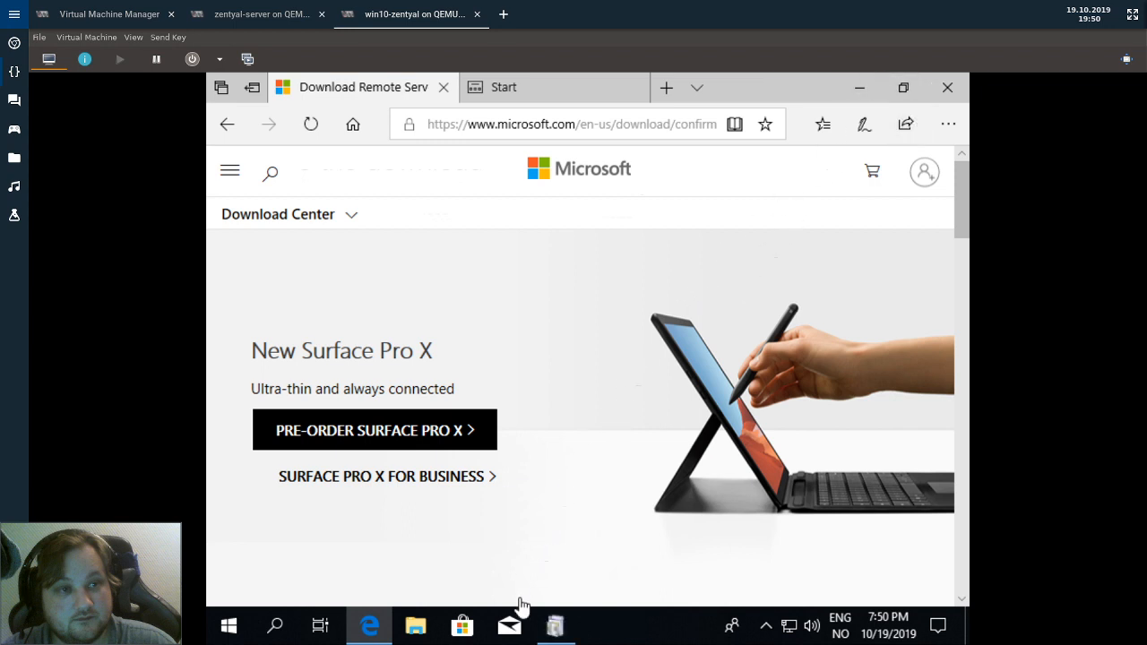
Minimize Edge, confirm installing the RSAT update, and open the guest's Display settings.
left_click(859, 87)
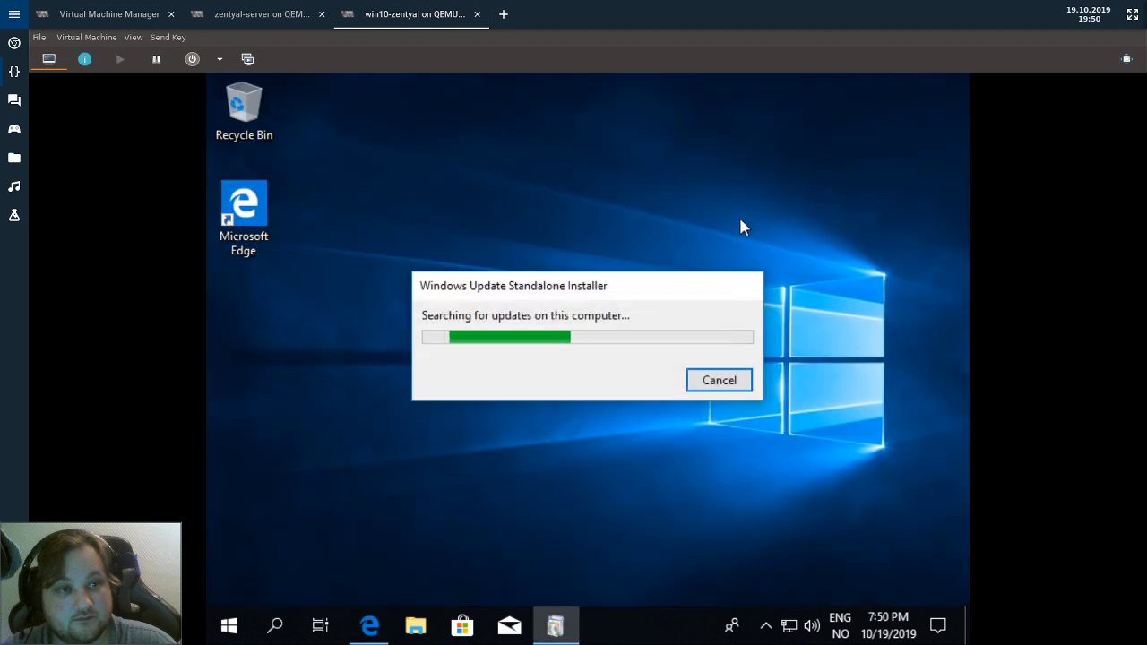
left_click(617, 385)
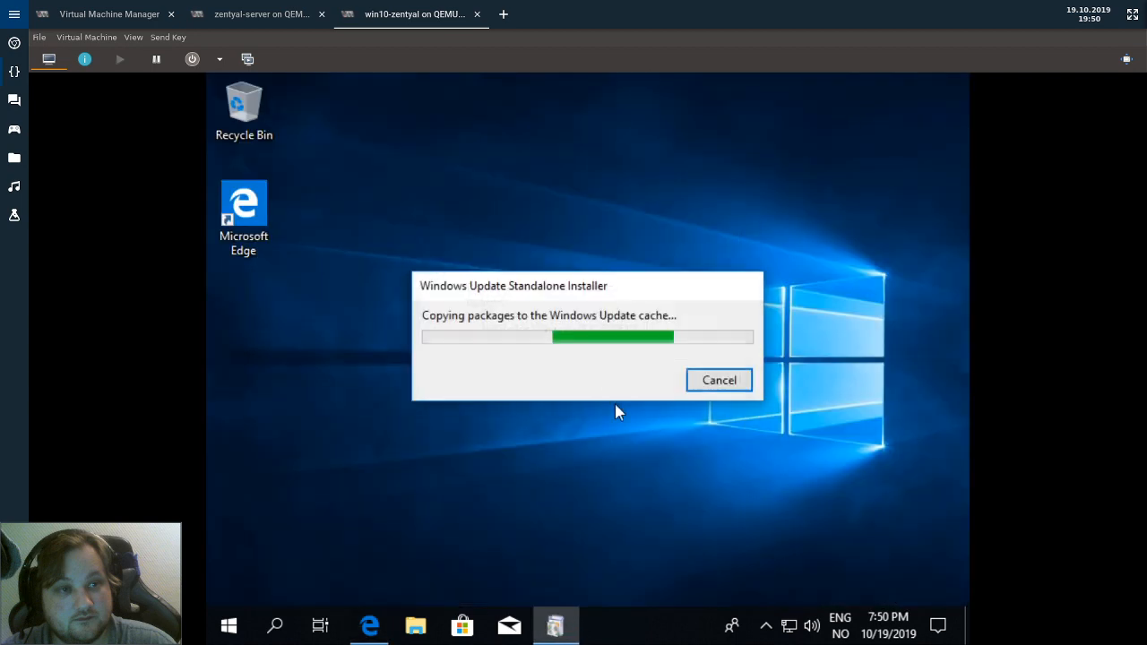
right_click(647, 459)
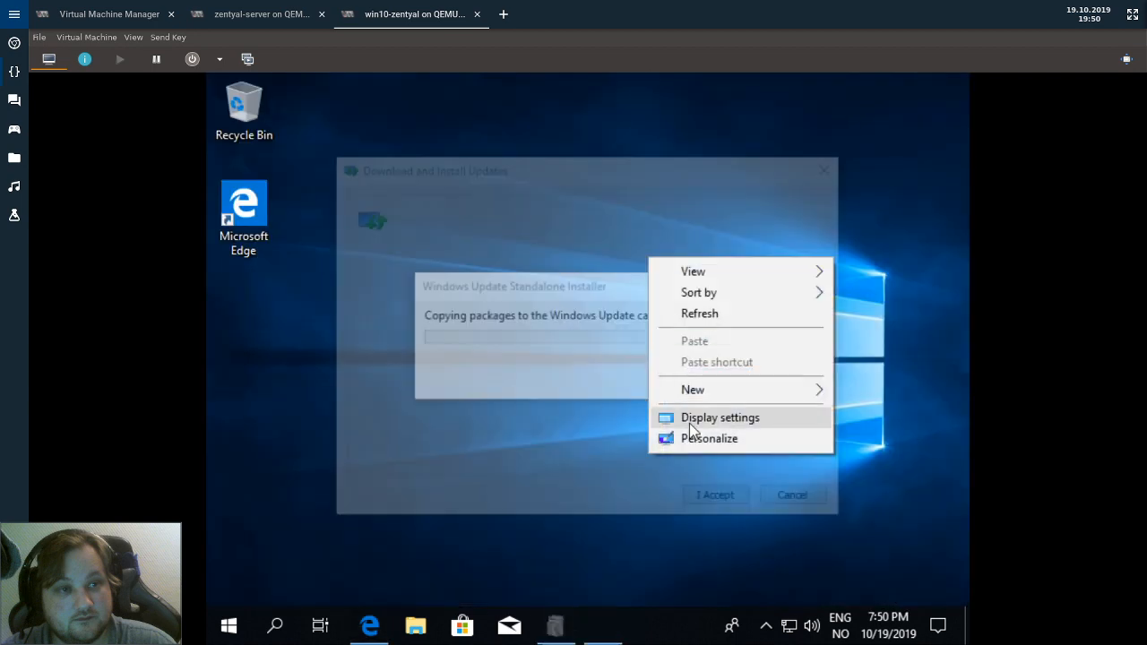
left_click(689, 419)
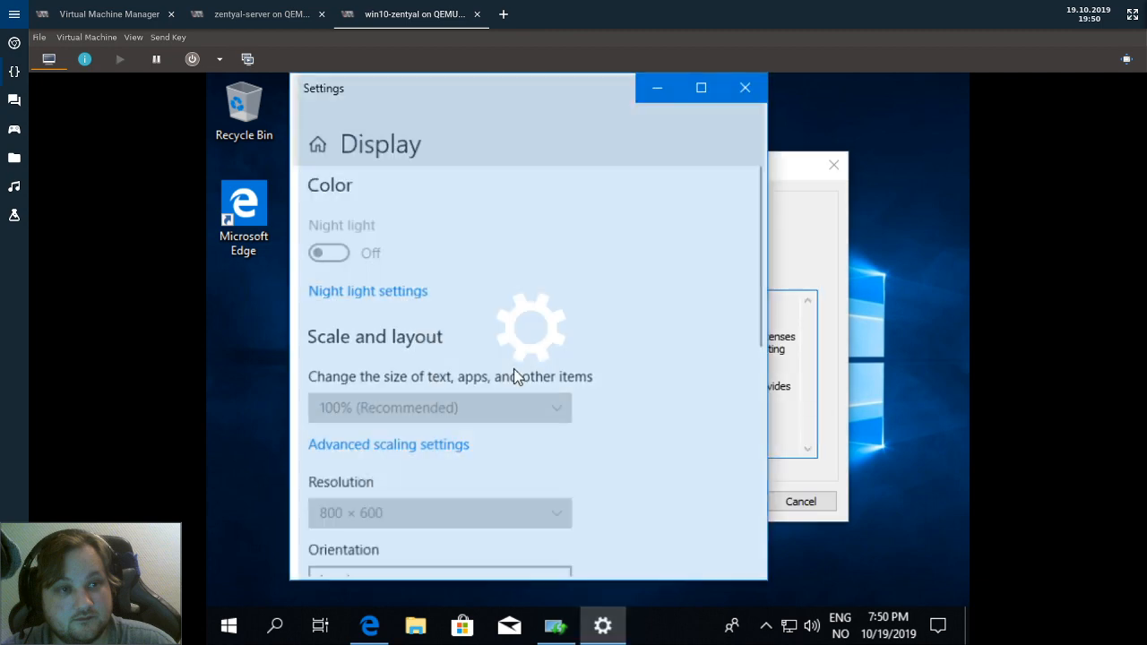
Check for another connected display and open the advanced display settings.
scroll(527, 439, "down", 4)
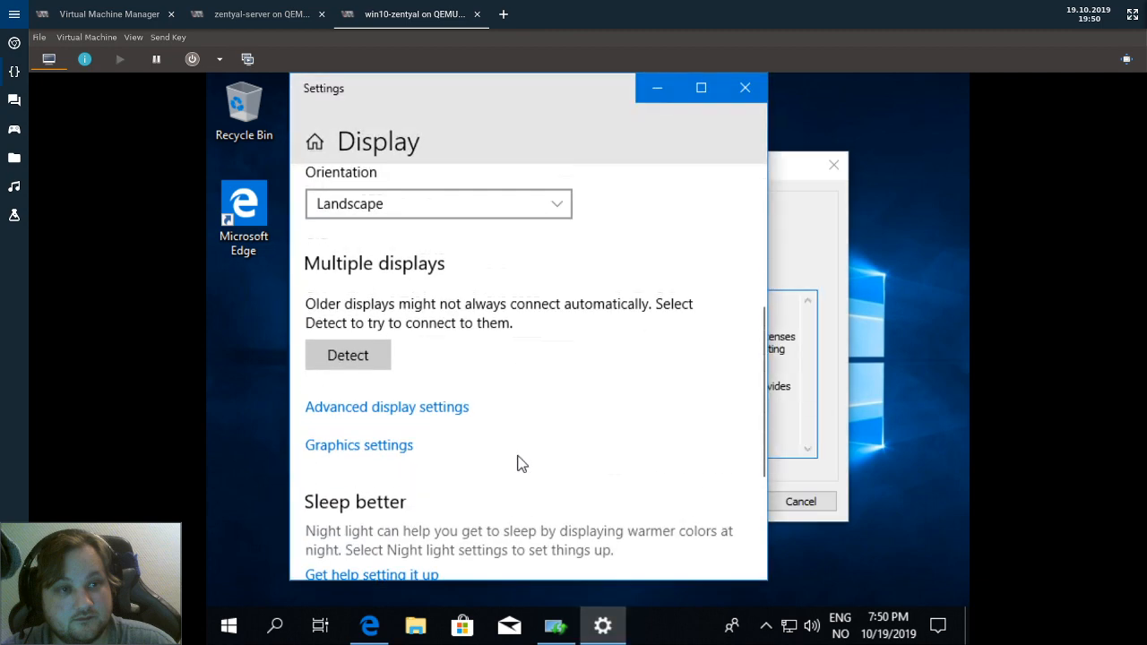
scroll(517, 460, "up", 2)
scroll(433, 387, "up", 2)
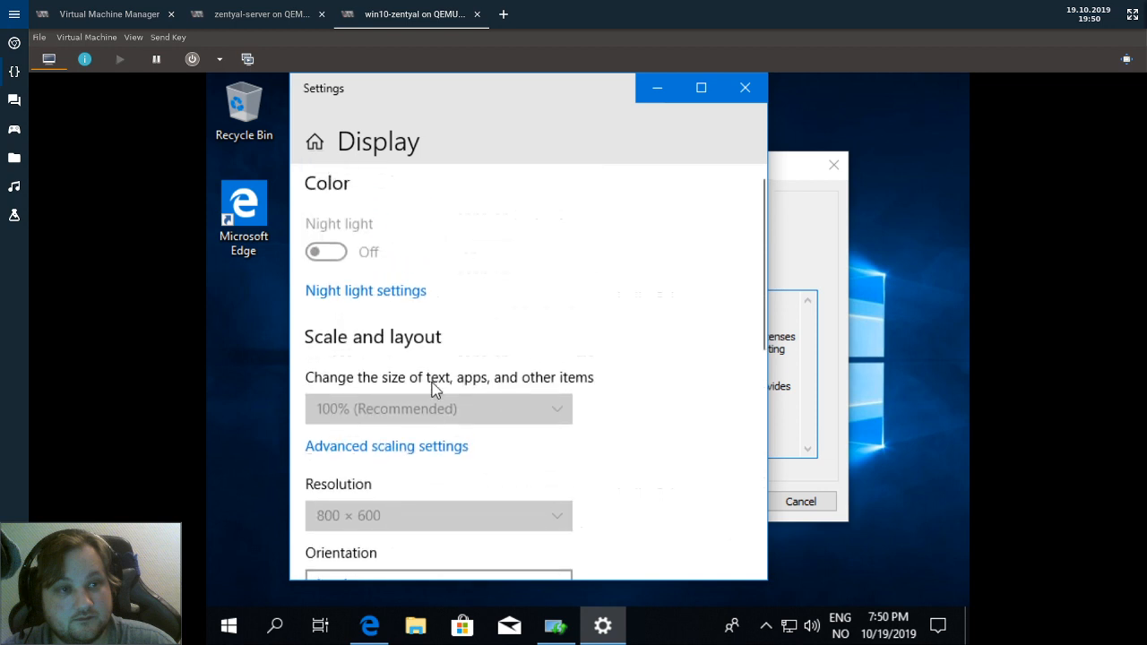
scroll(433, 387, "down", 4)
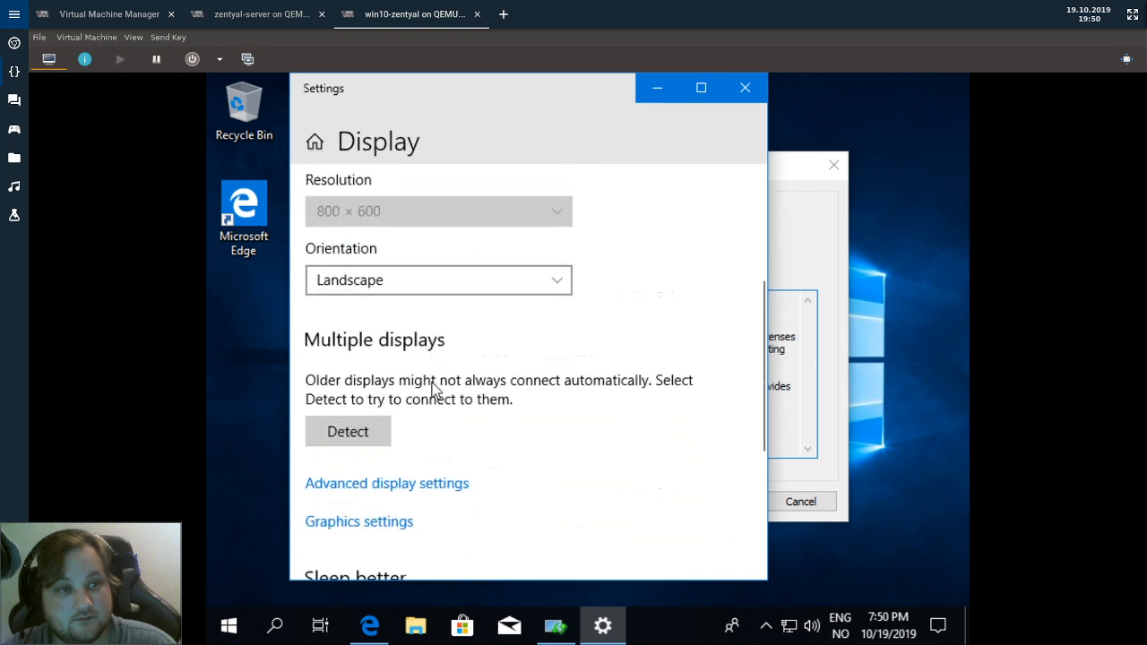
left_click(352, 437)
scroll(661, 286, "up", 1)
scroll(610, 323, "down", 2)
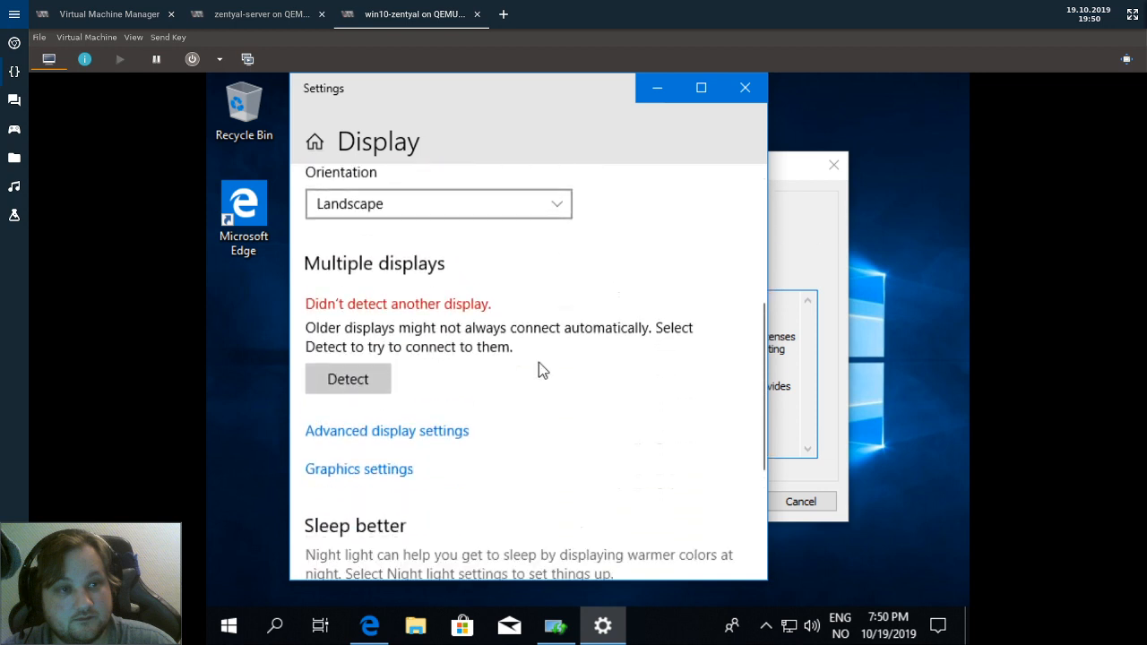
left_click(410, 434)
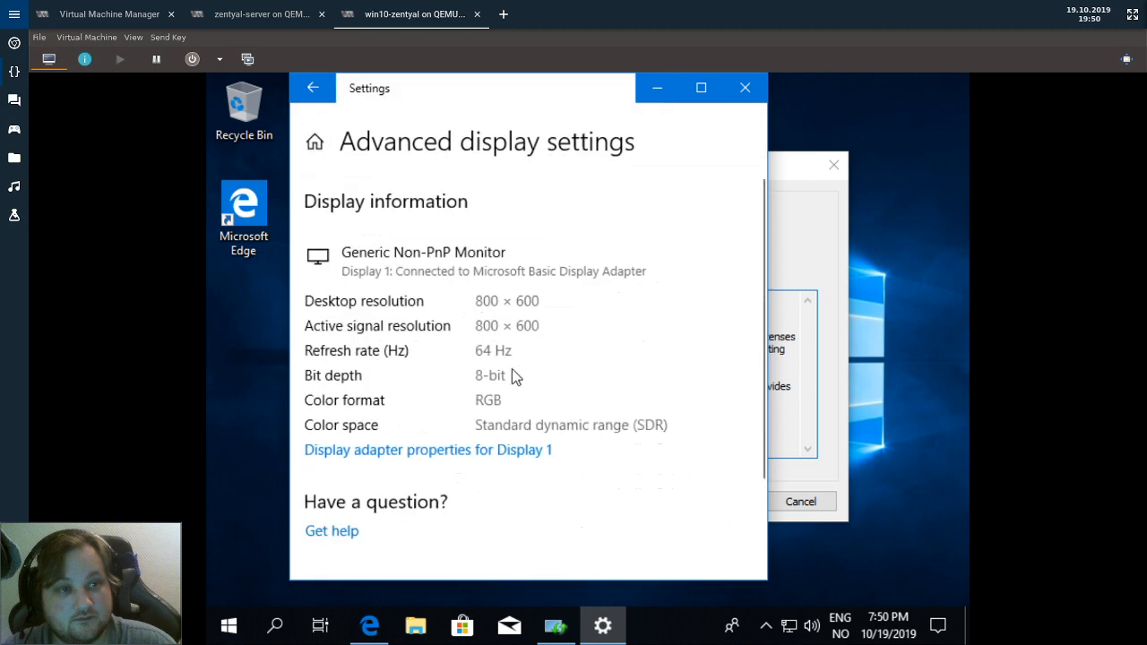
Close Settings, accept the KB2693643 license terms, and bring Edge back.
left_click(751, 88)
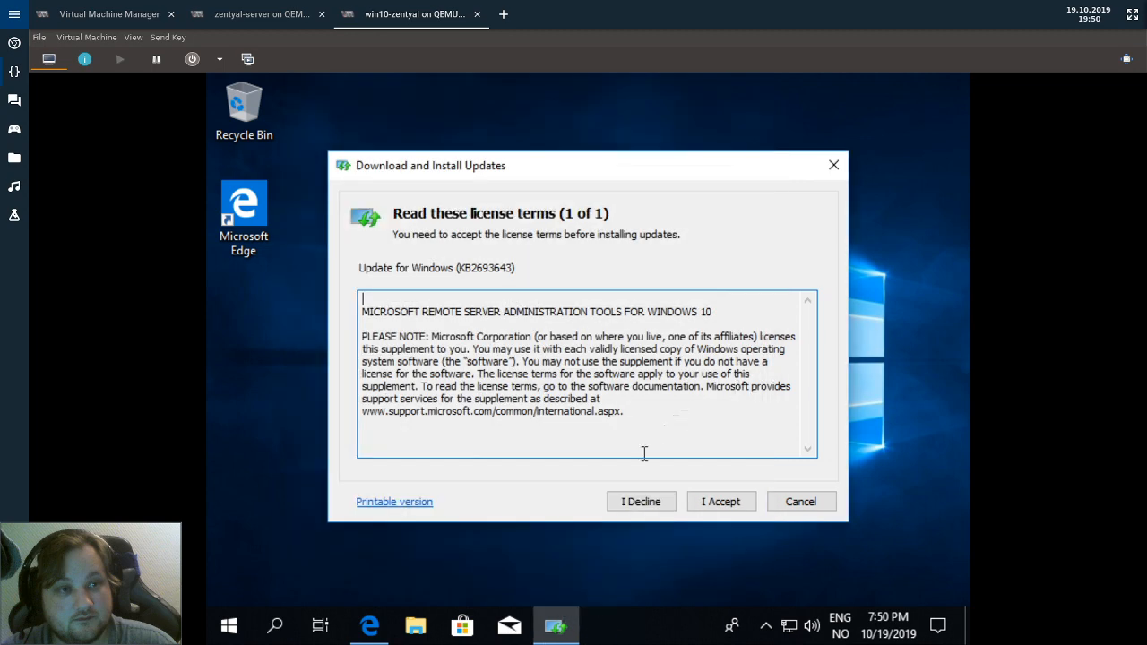
left_click(705, 509)
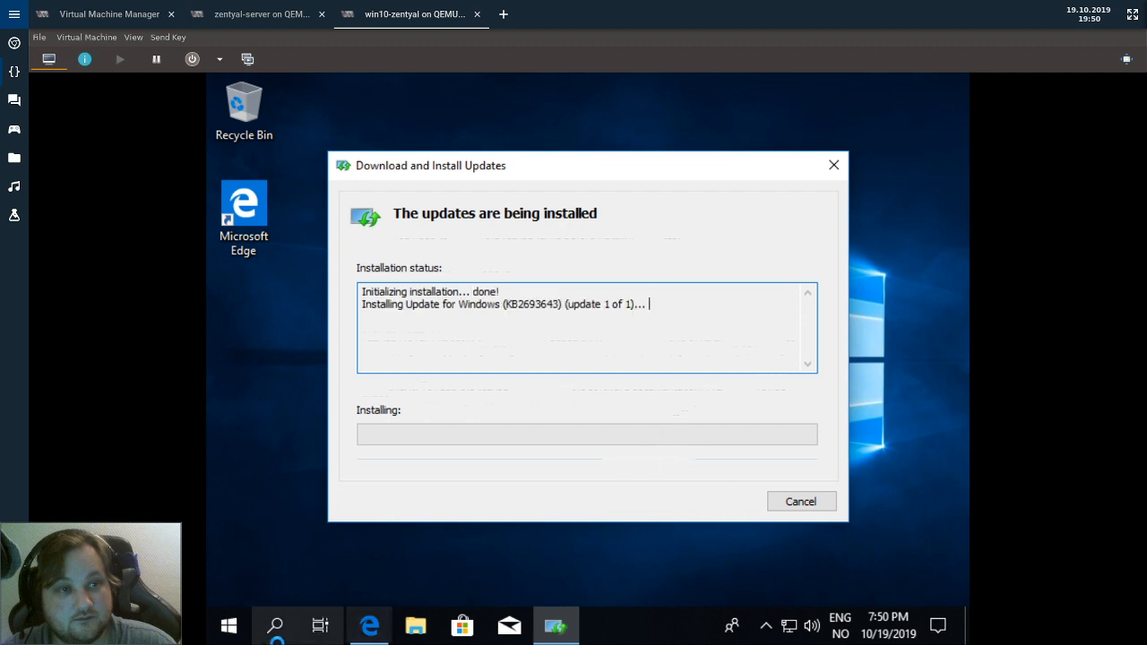
left_click(371, 623)
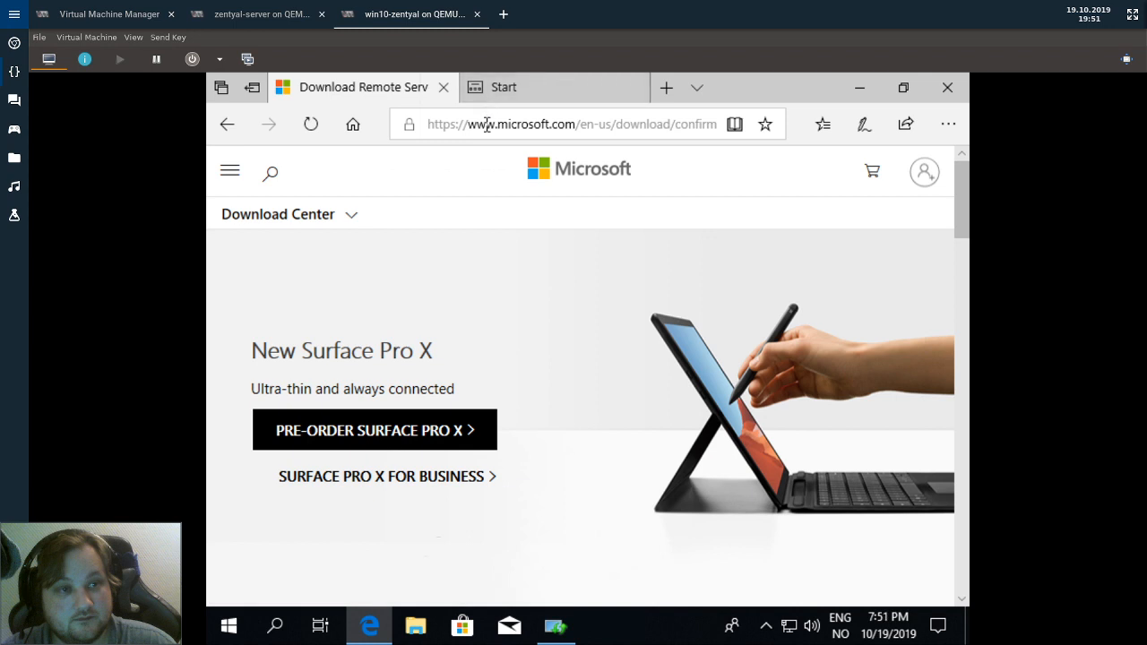
Search Bing for 'spice guest tools' and open spice-space.org's download page at the Windows binaries.
left_click(487, 123)
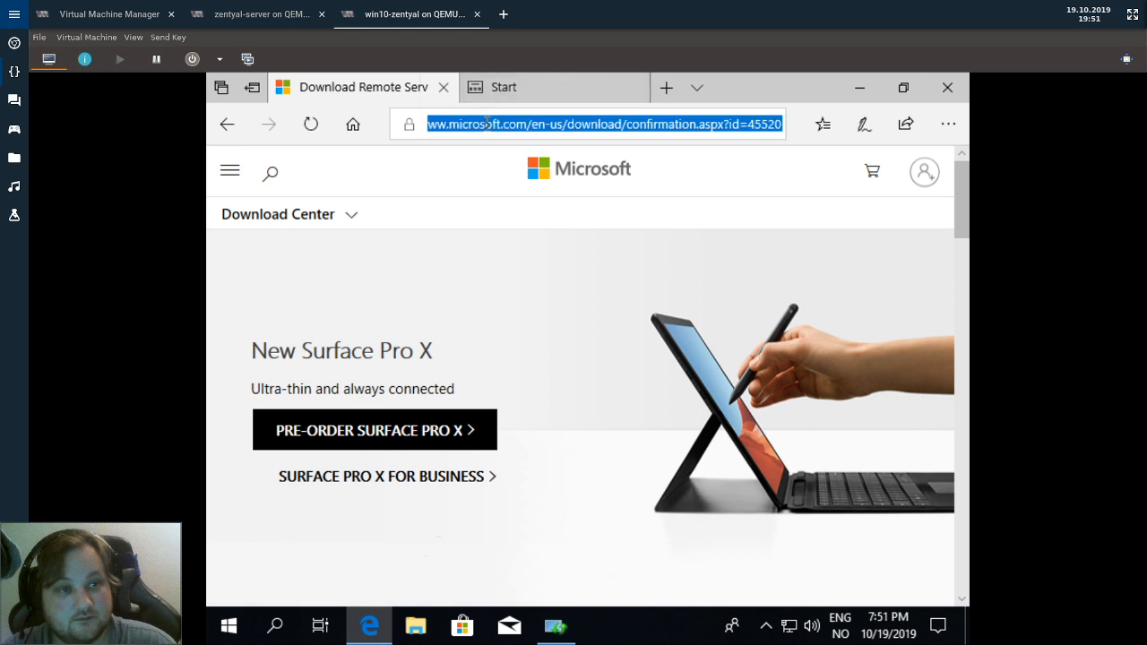
type("spic")
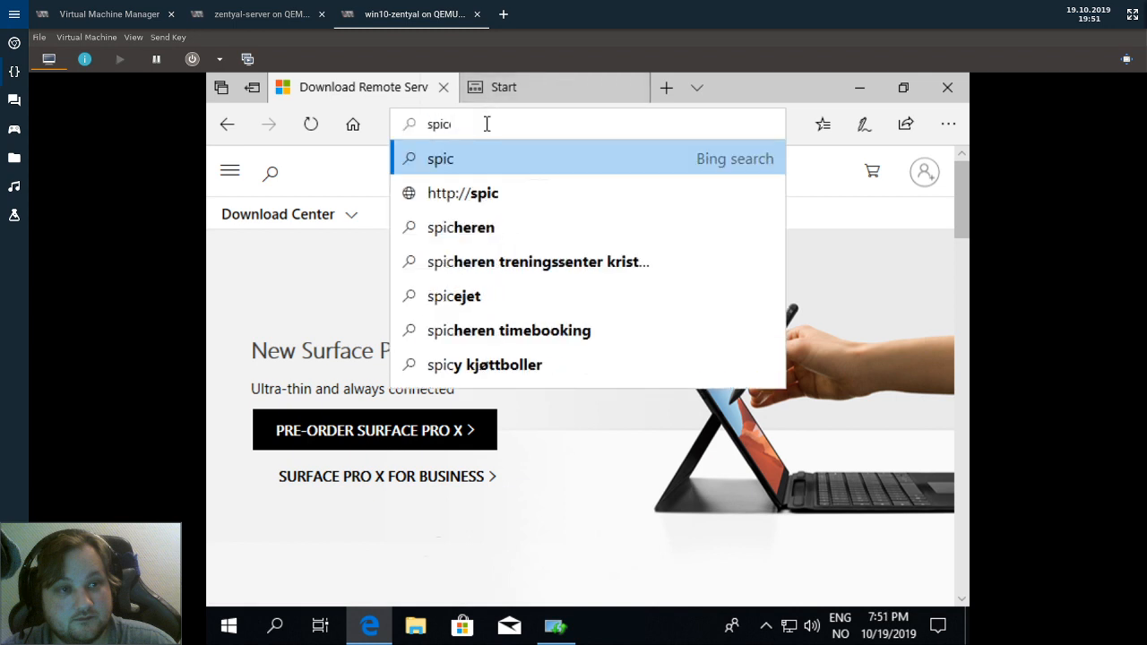
type("e to")
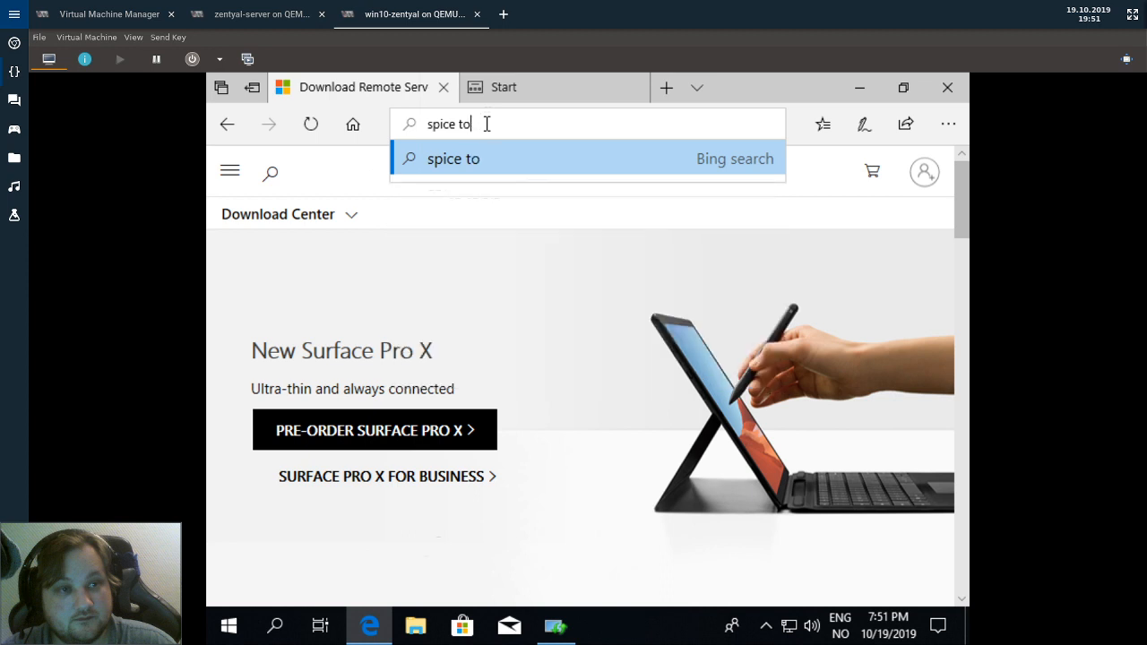
key("BackSpace")
key("BackSpace")
type("guest")
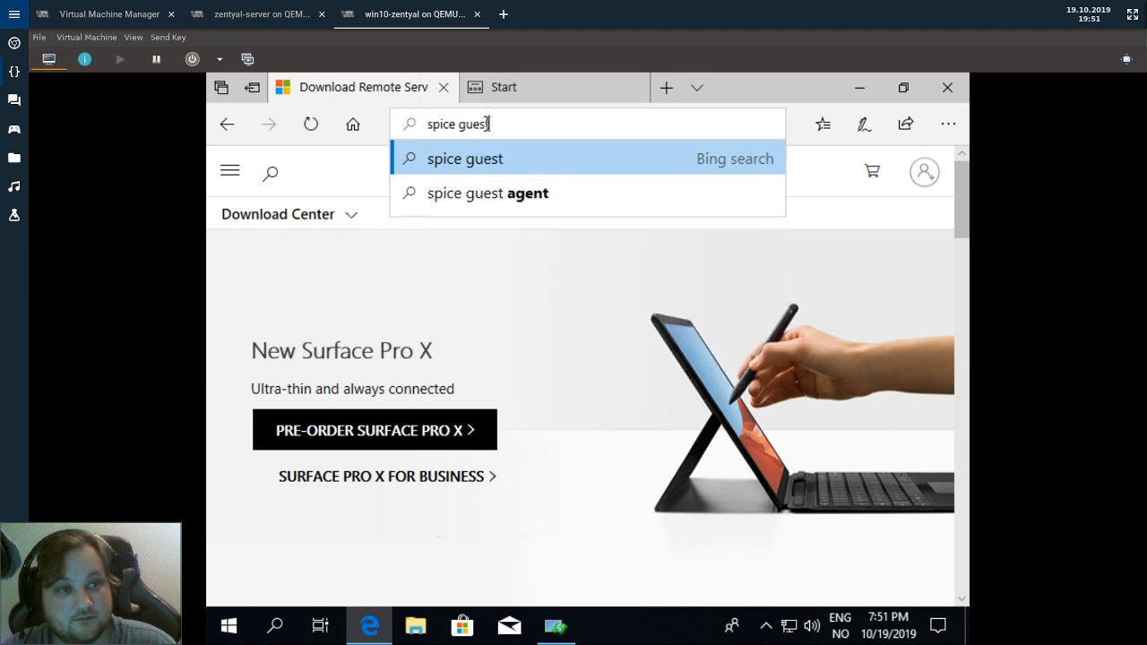
type(" tools")
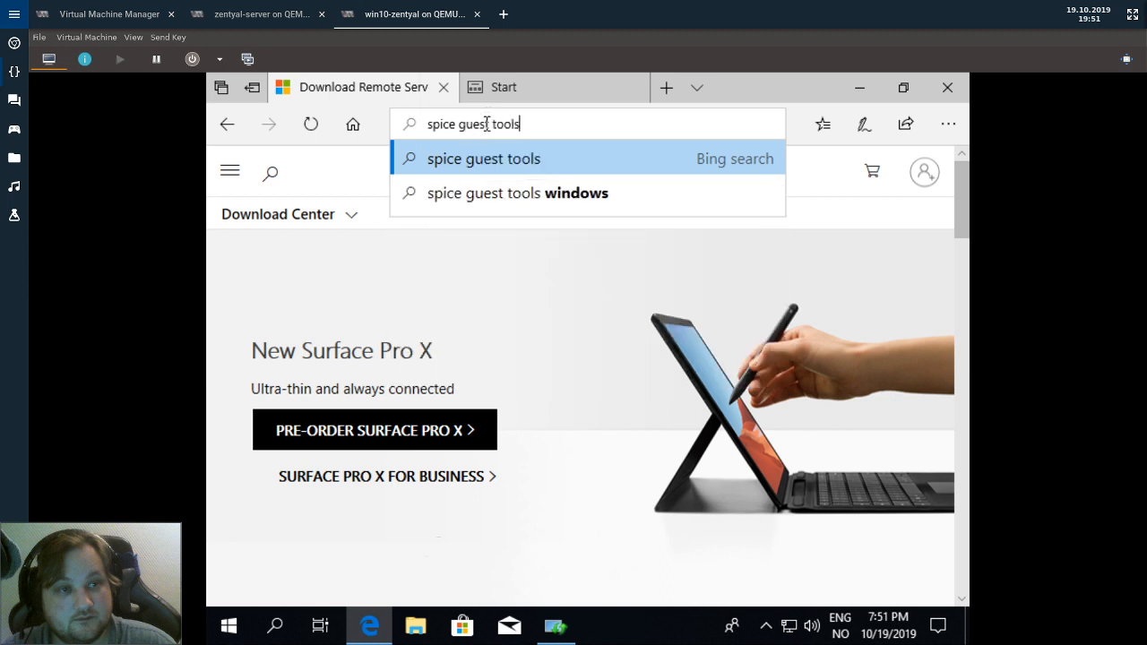
key("Return")
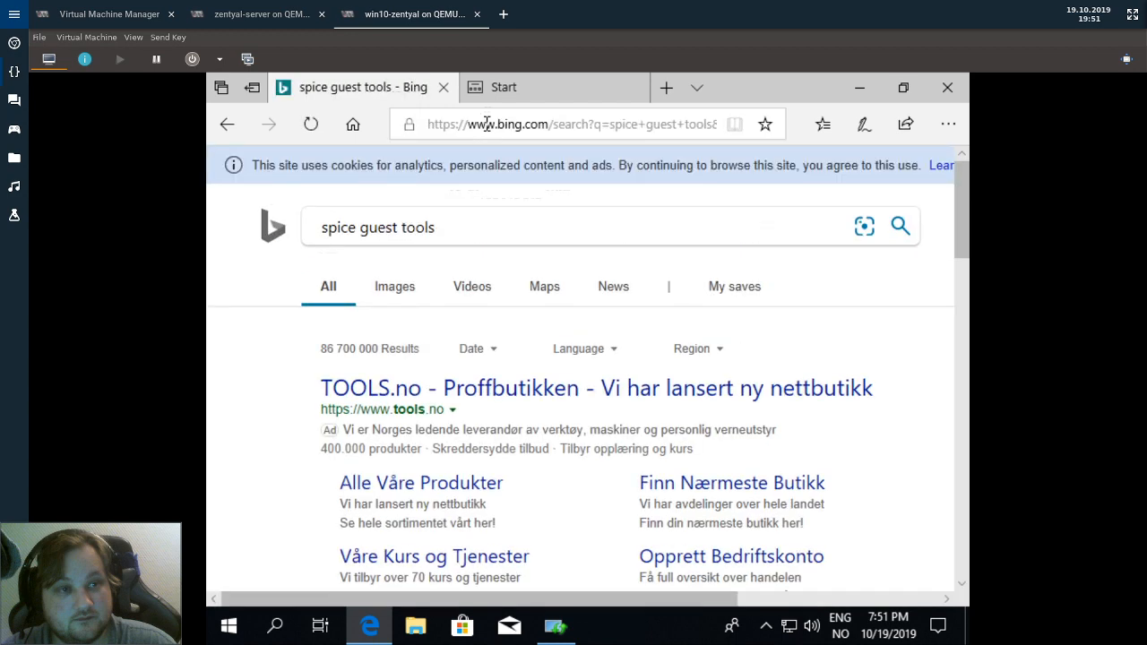
scroll(513, 496, "down", 5)
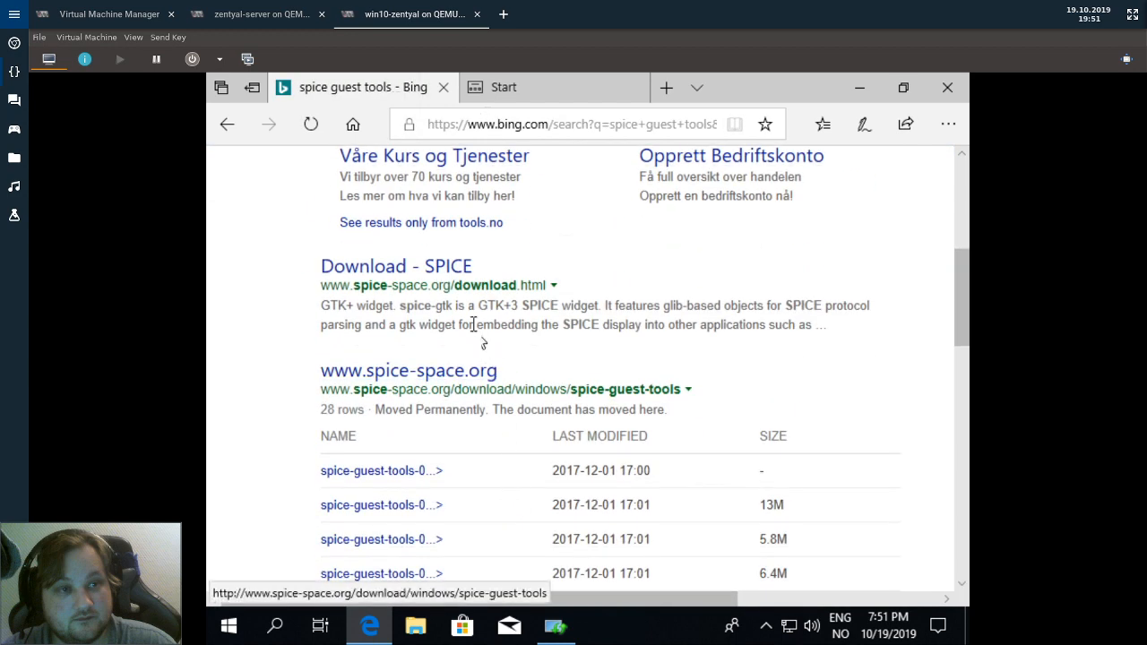
left_click(381, 265)
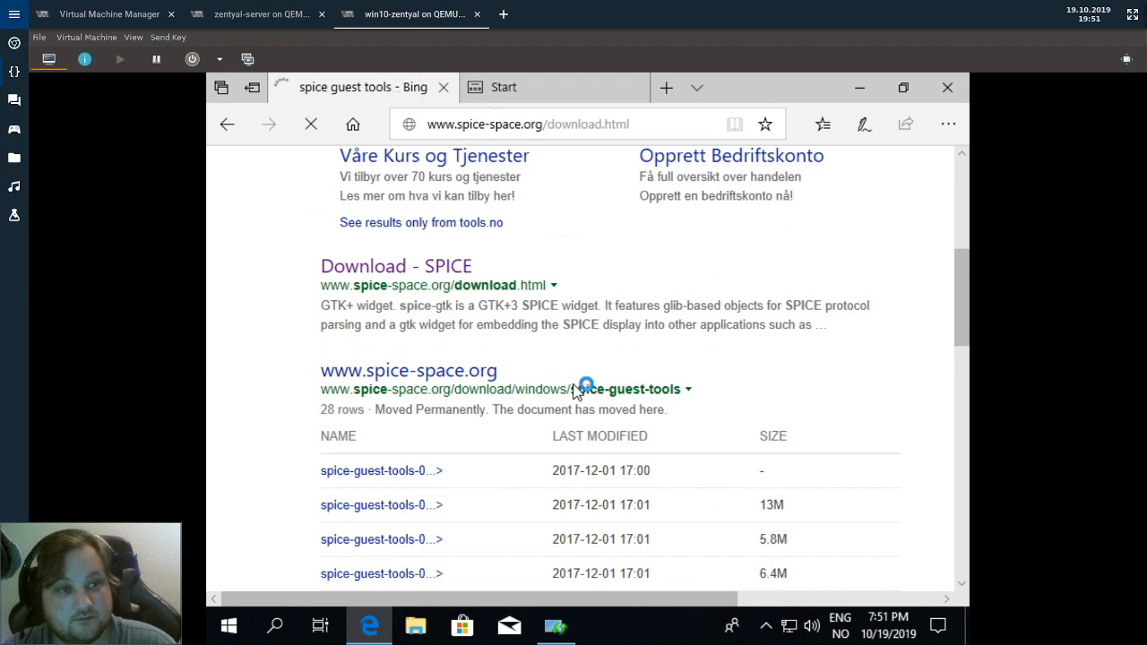
scroll(543, 428, "down", 3)
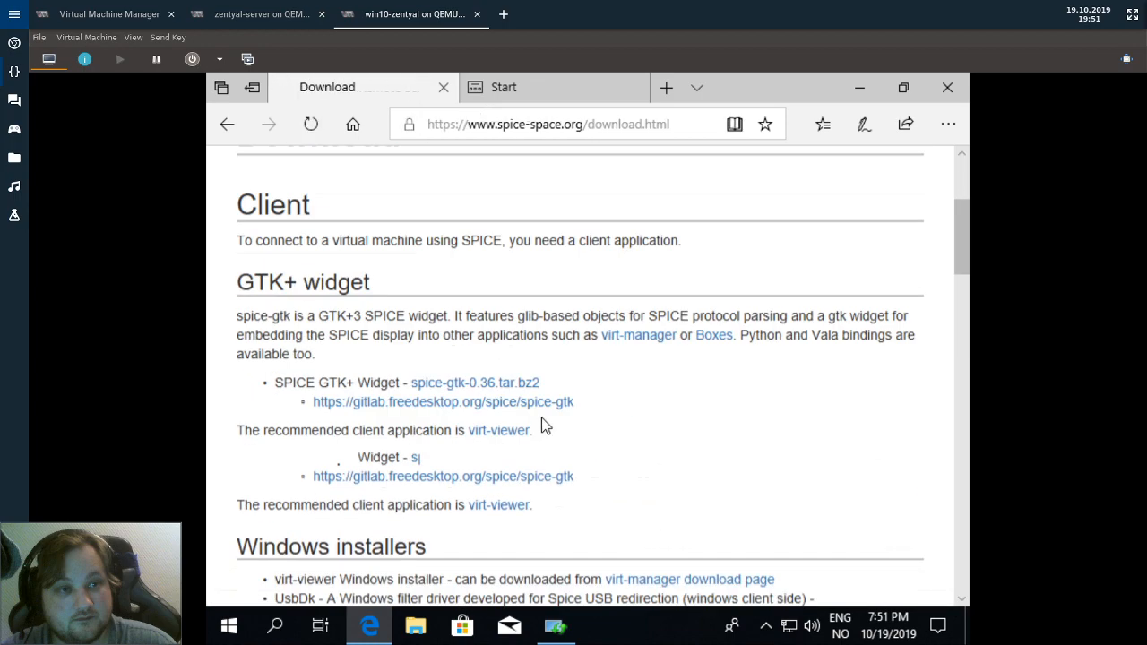
scroll(542, 427, "down", 8)
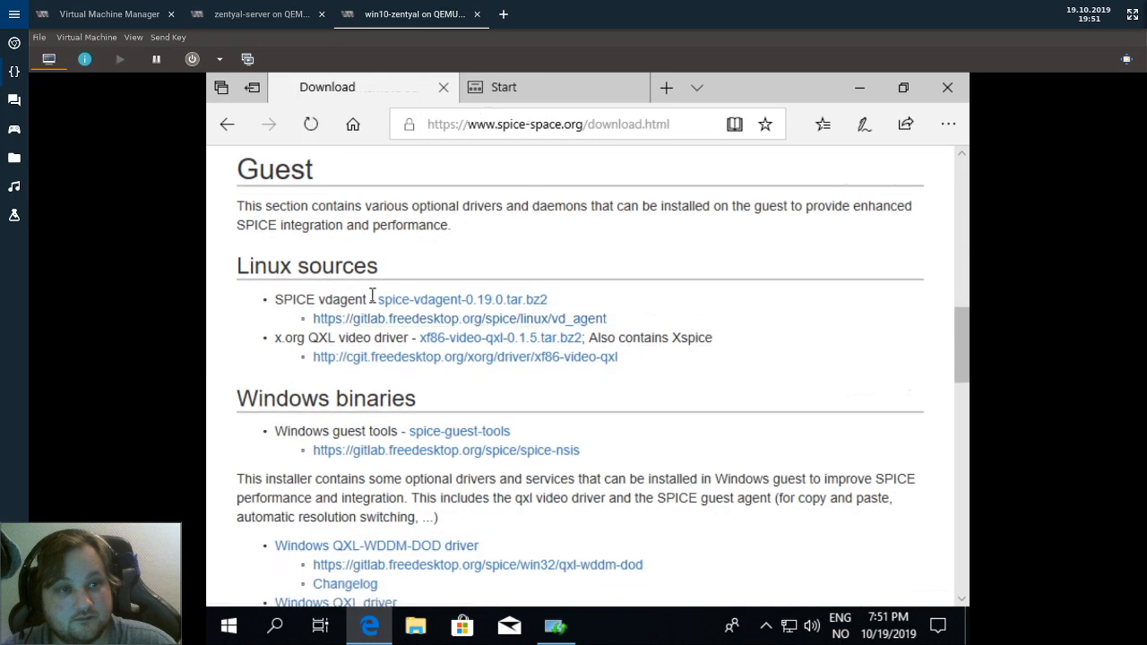
scroll(448, 380, "down", 3)
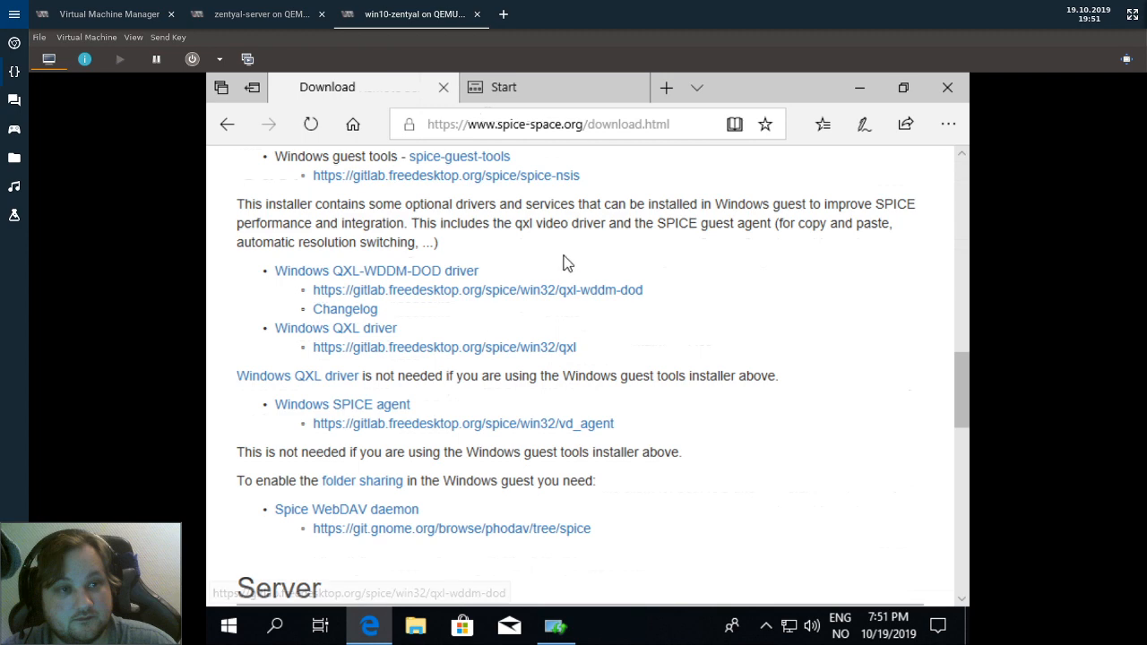
scroll(514, 256, "up", 3)
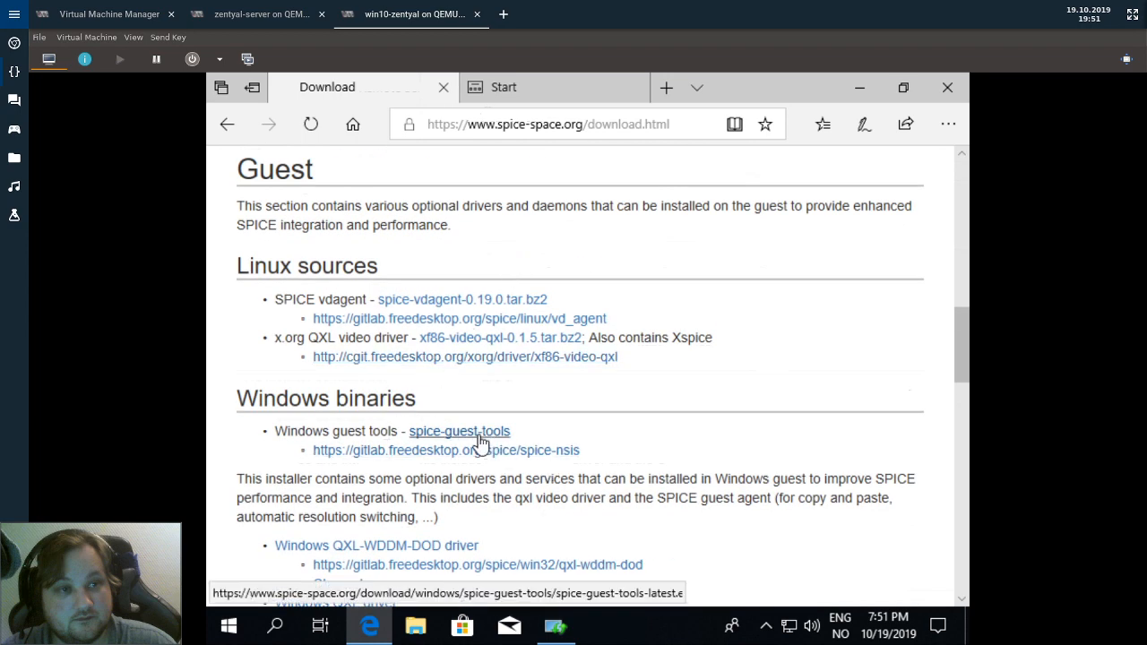
Save spice-guest-tools-latest.exe (9.7 MB) from spice-space.org while the RSAT update installs.
left_click(481, 437)
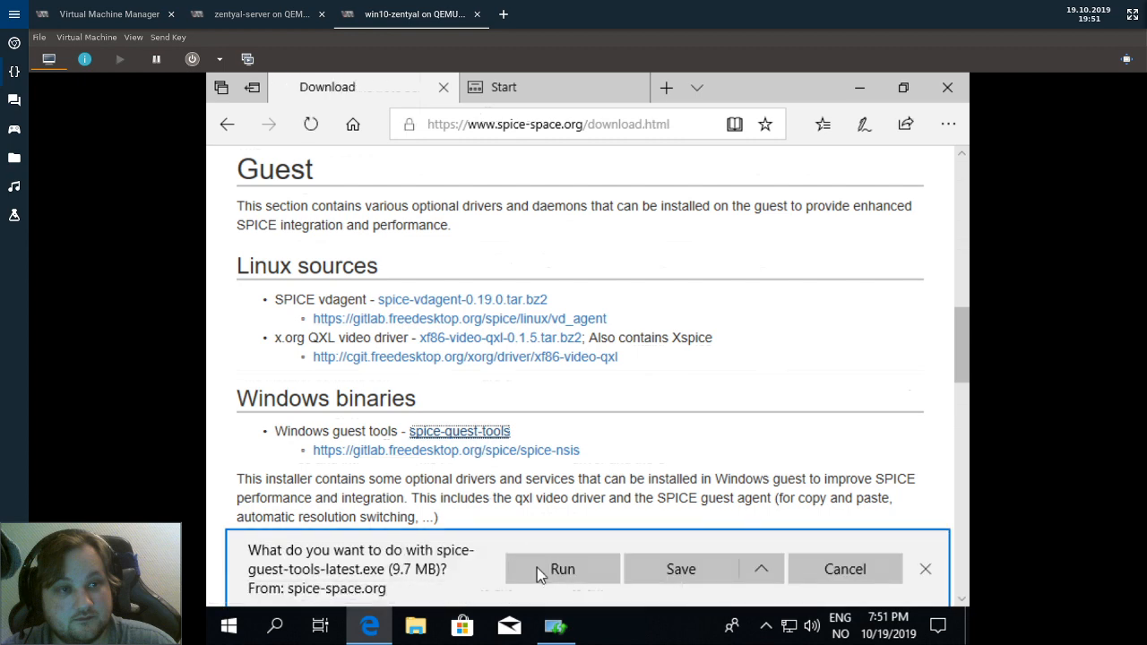
left_click(681, 583)
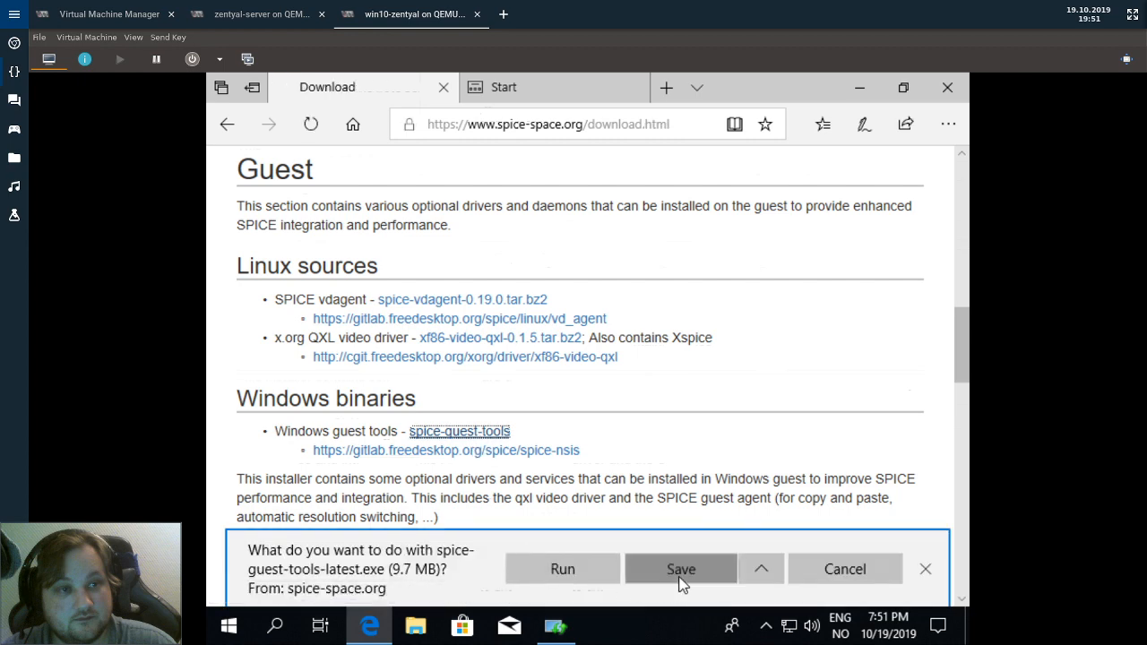
left_click(552, 618)
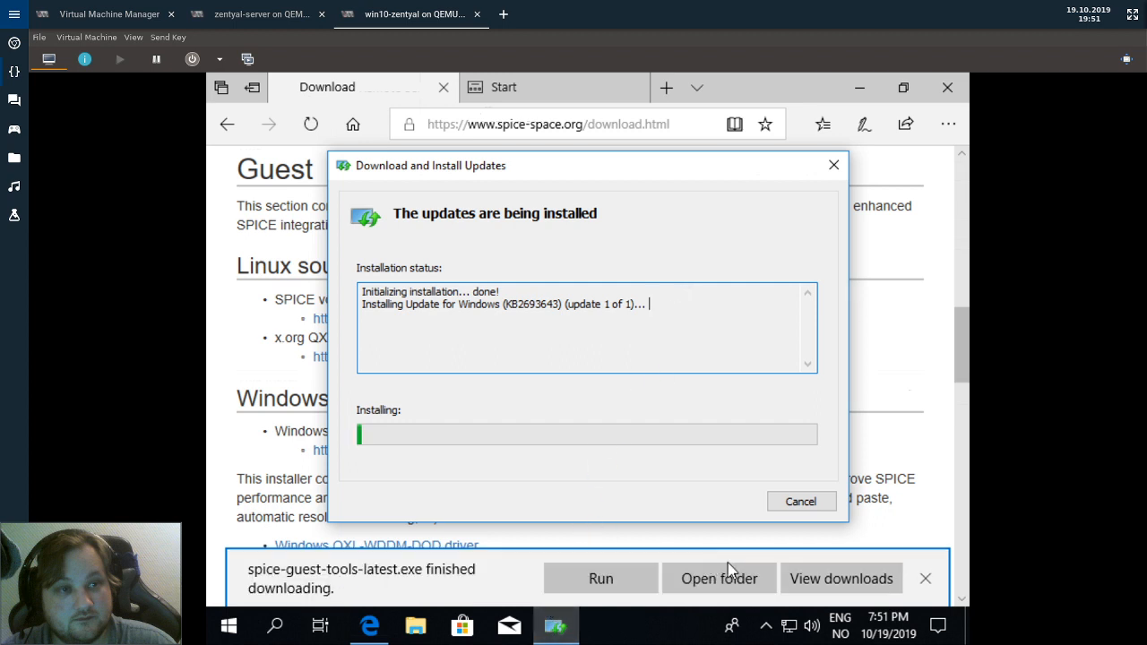
left_click(730, 539)
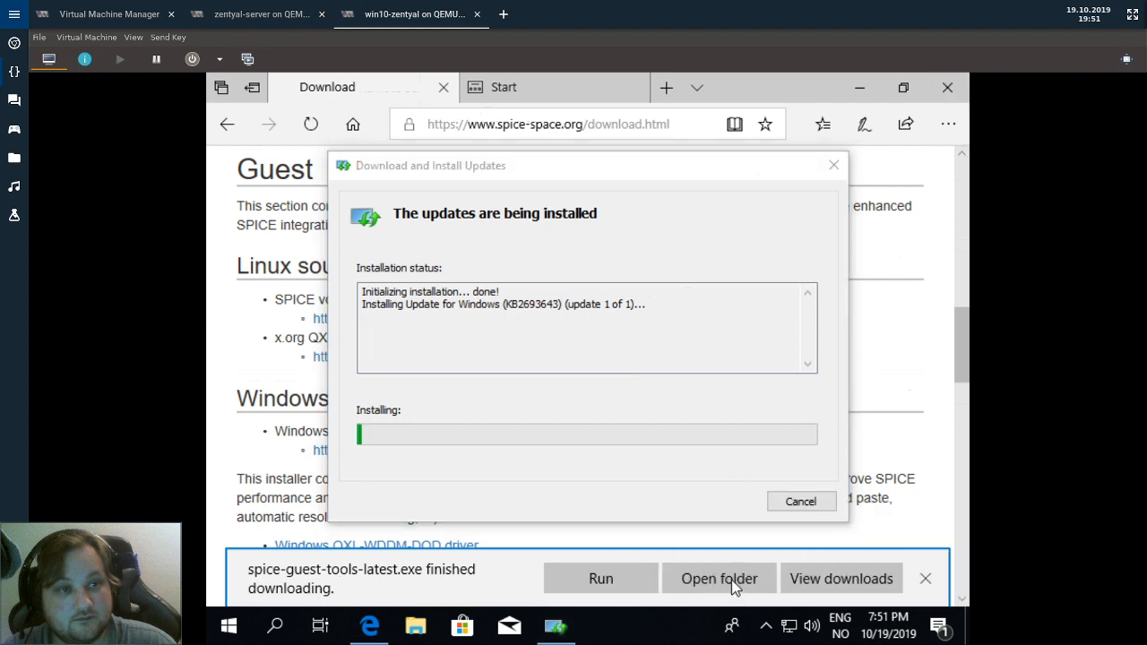
left_click(950, 91)
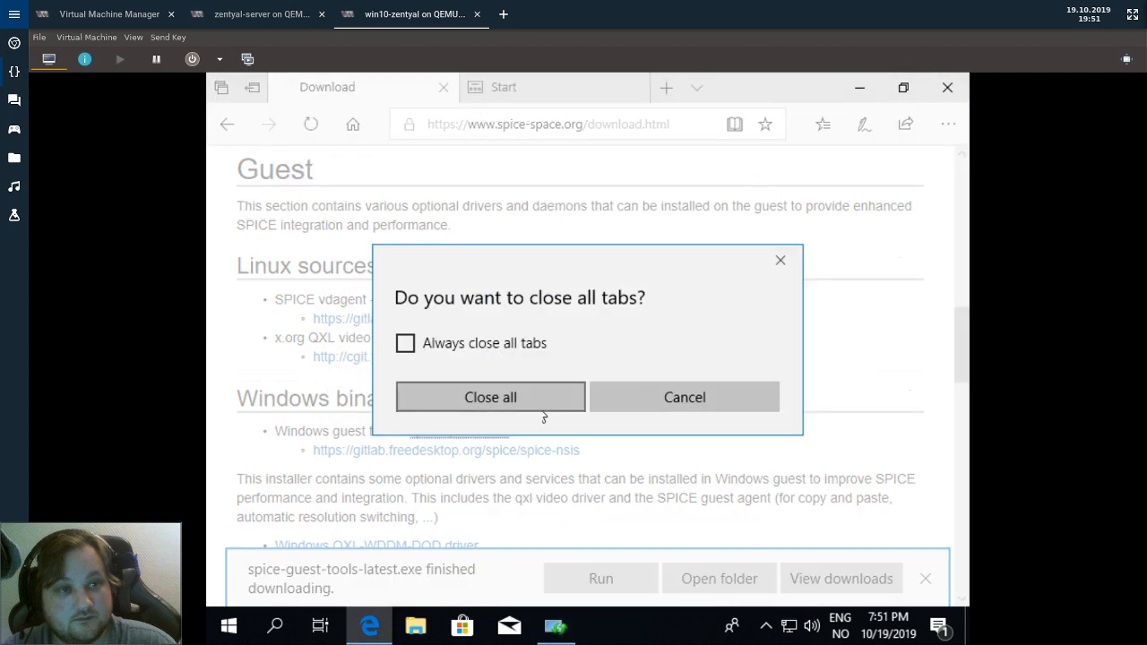
Close Edge and confirm closing all of its tabs.
left_click(643, 410)
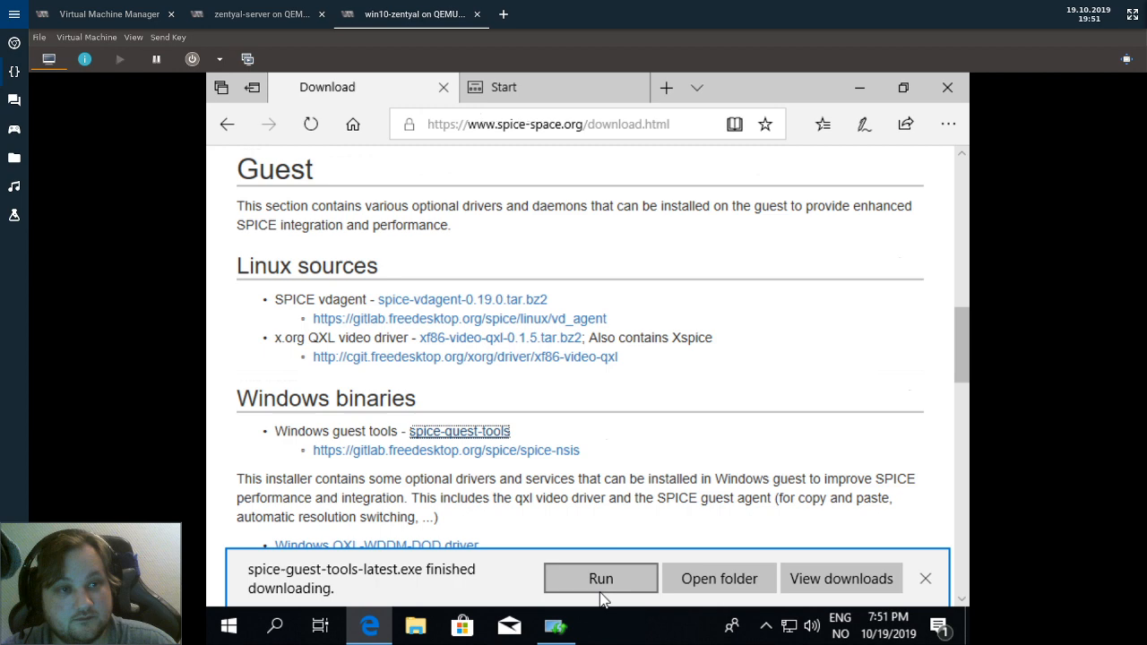
left_click(947, 87)
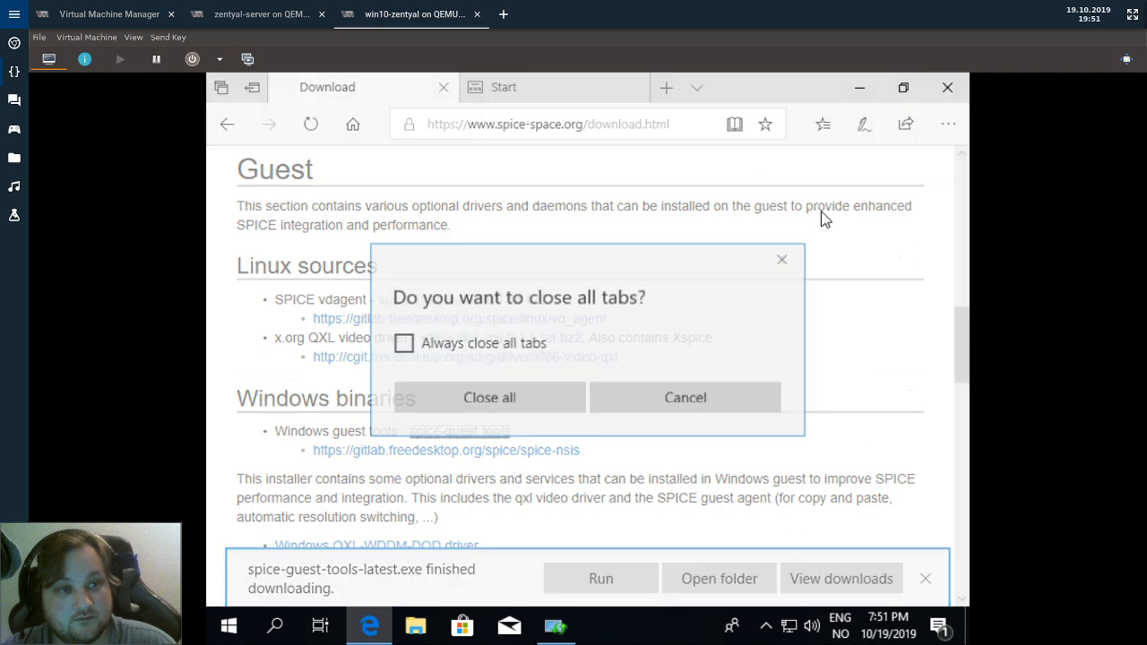
left_click(522, 408)
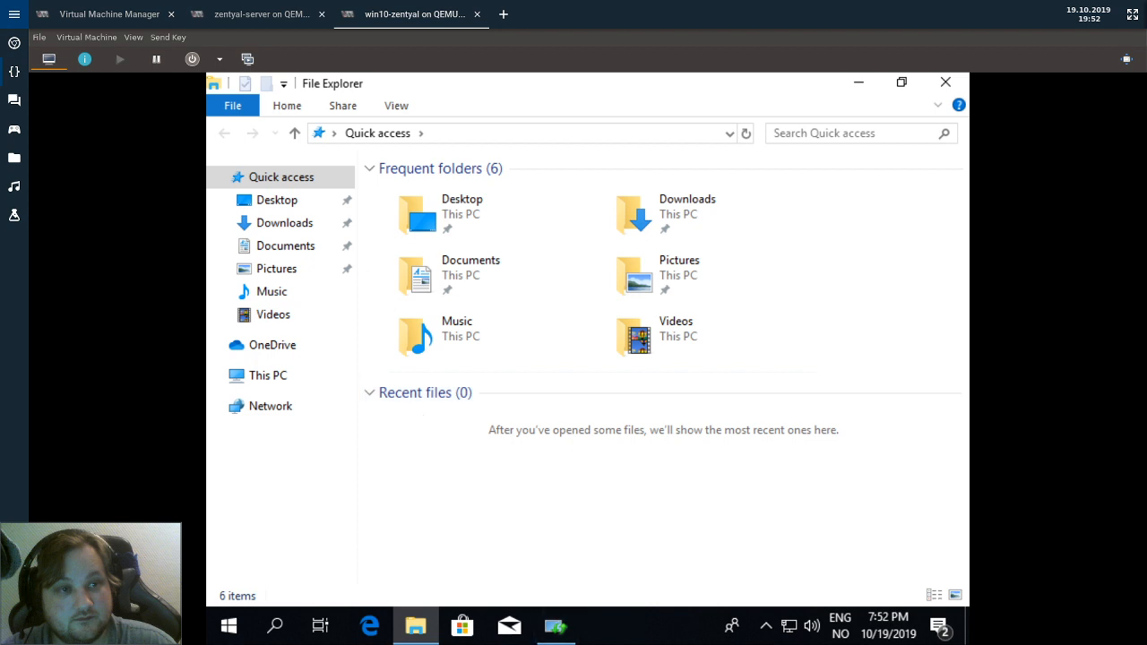
left_click(588, 637)
left_click(542, 627)
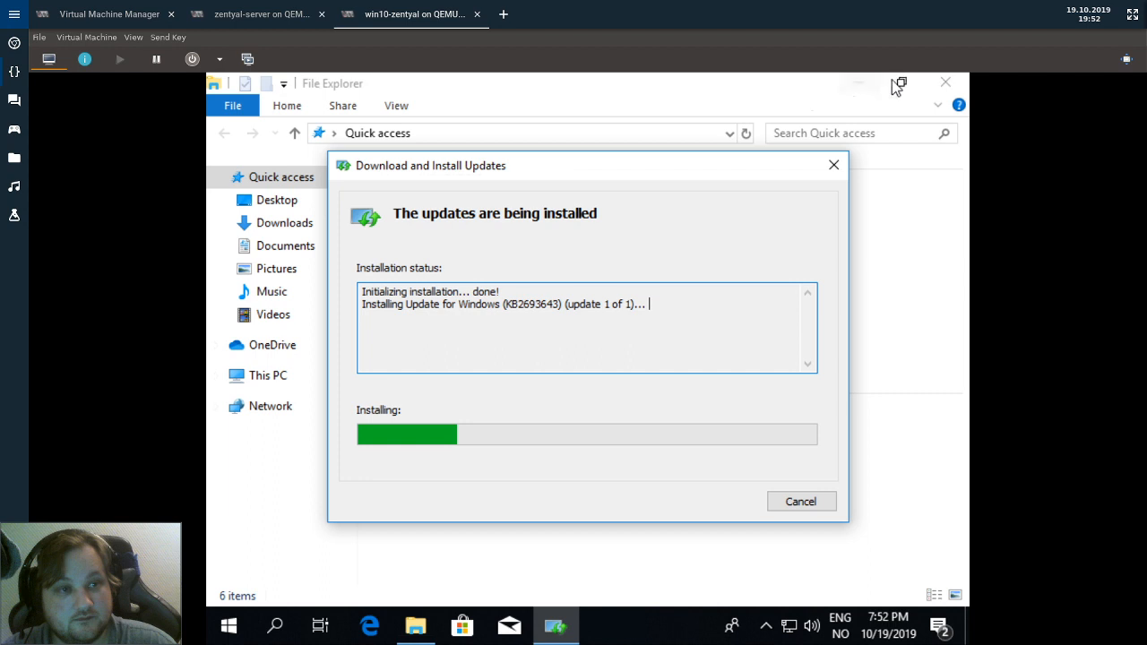
left_click(861, 80)
left_click(860, 80)
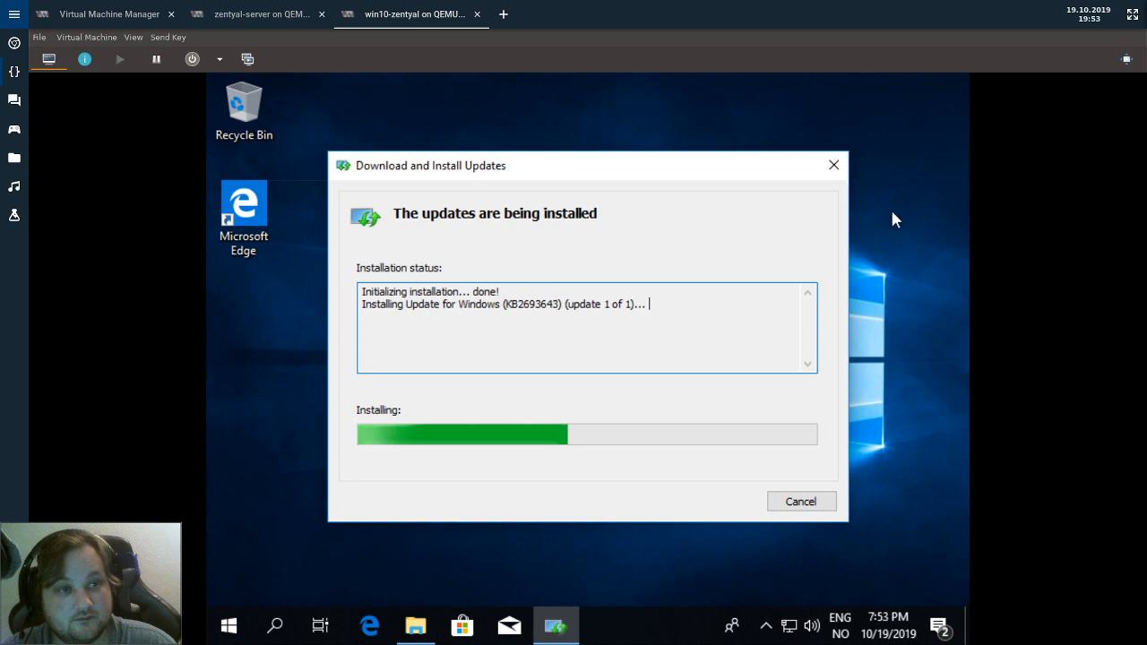
left_click(417, 633)
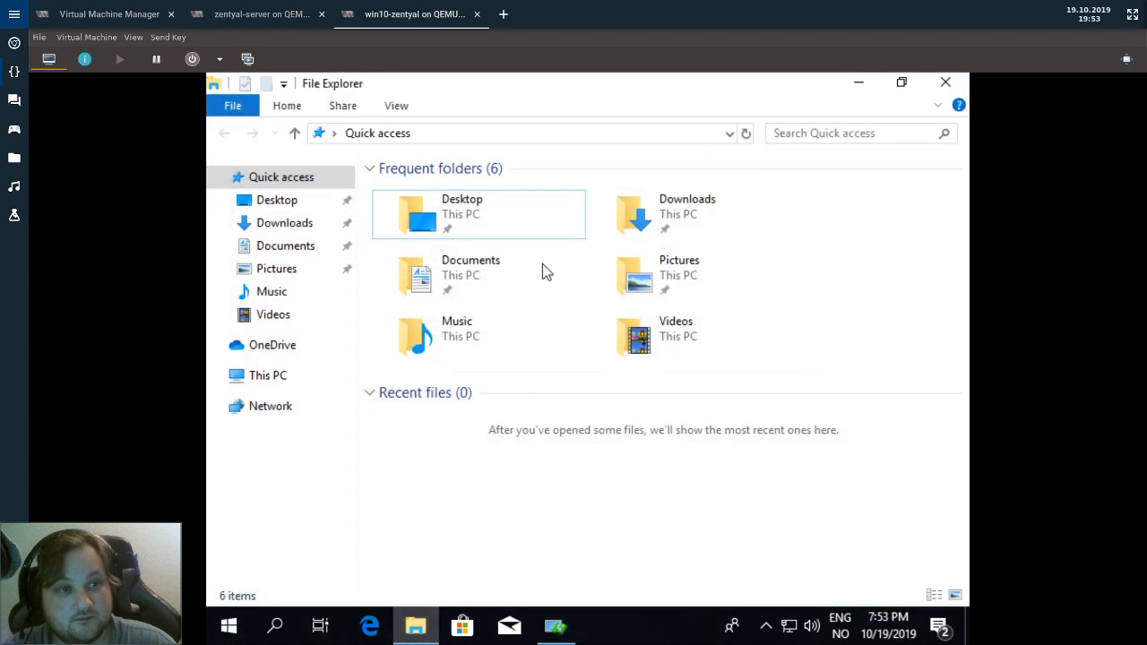
Open the Downloads folder and browse the Start menu's app tiles.
double_click(634, 210)
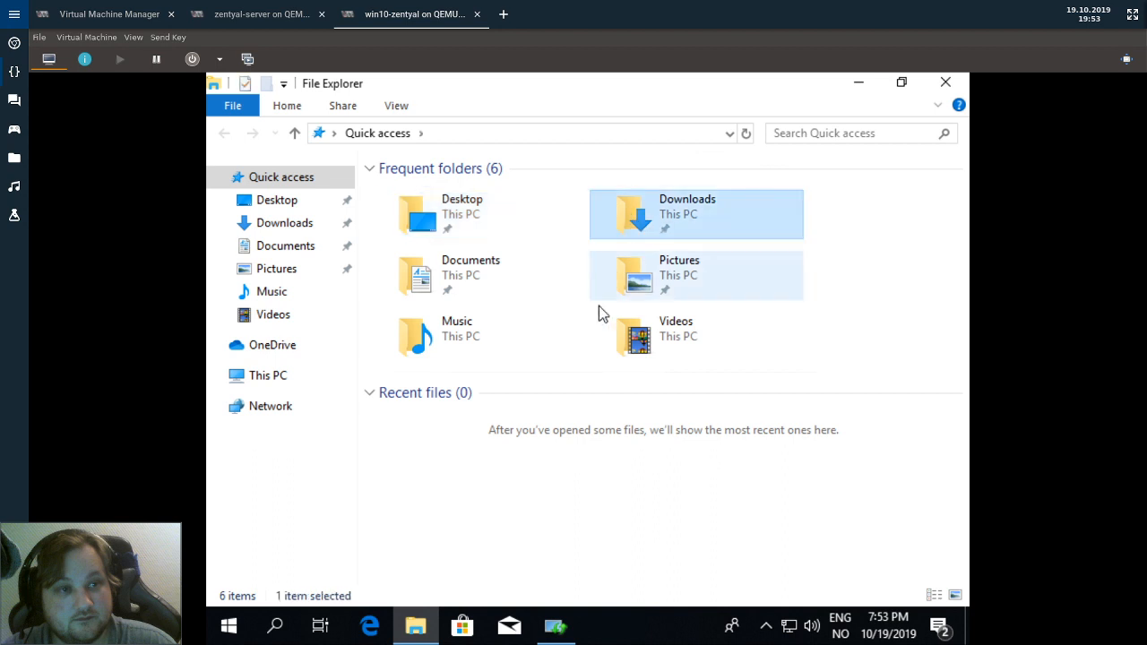
left_click(229, 625)
scroll(595, 453, "down", 3)
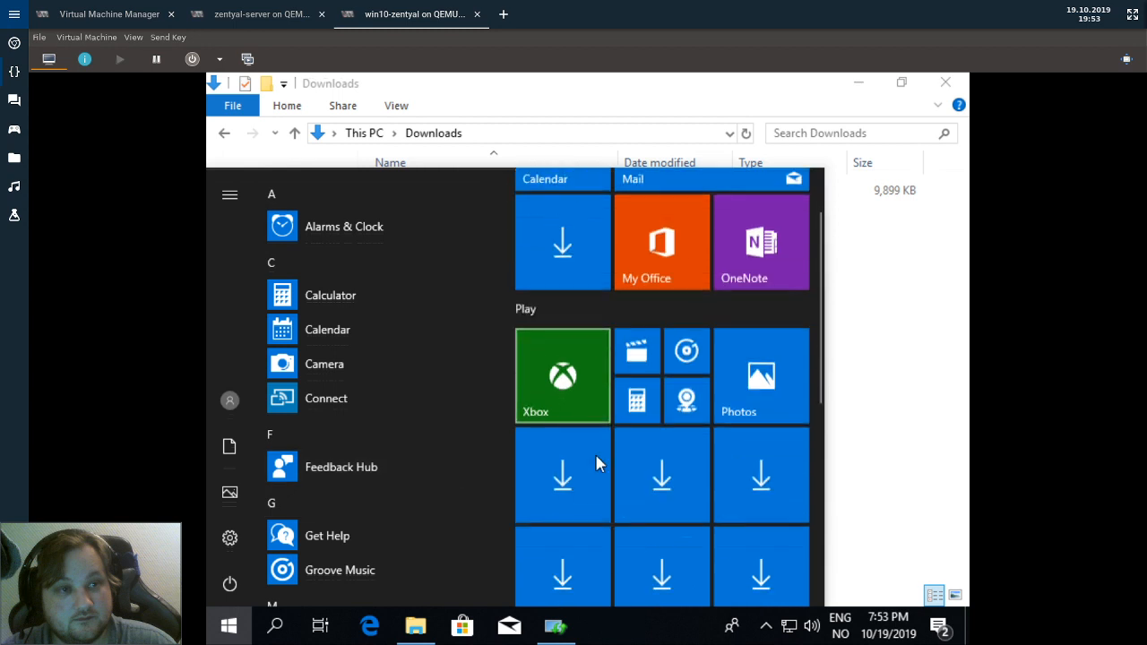
scroll(599, 461, "up", 2)
scroll(599, 460, "up", 1)
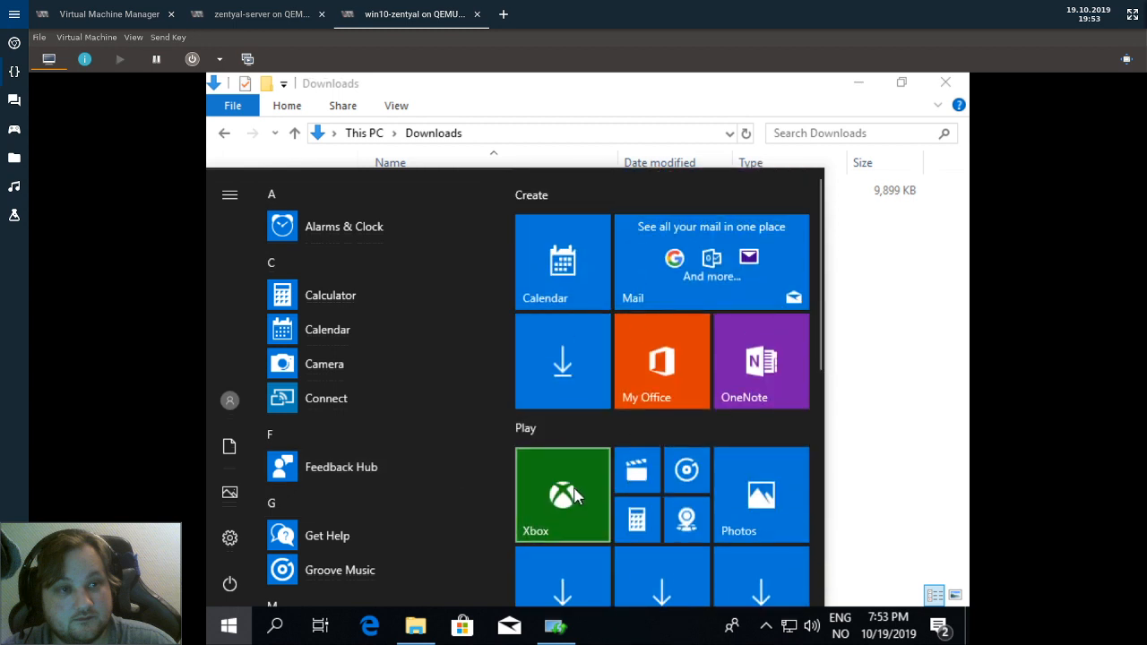
right_click(546, 331)
left_click(475, 363)
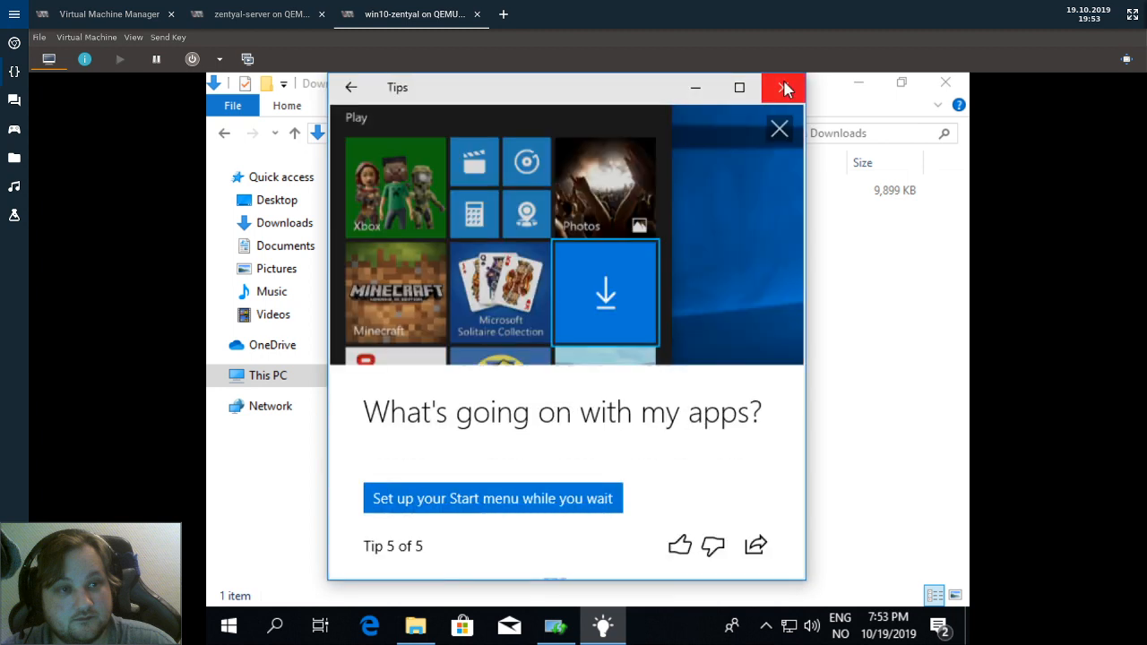
scroll(640, 385, "down", 1)
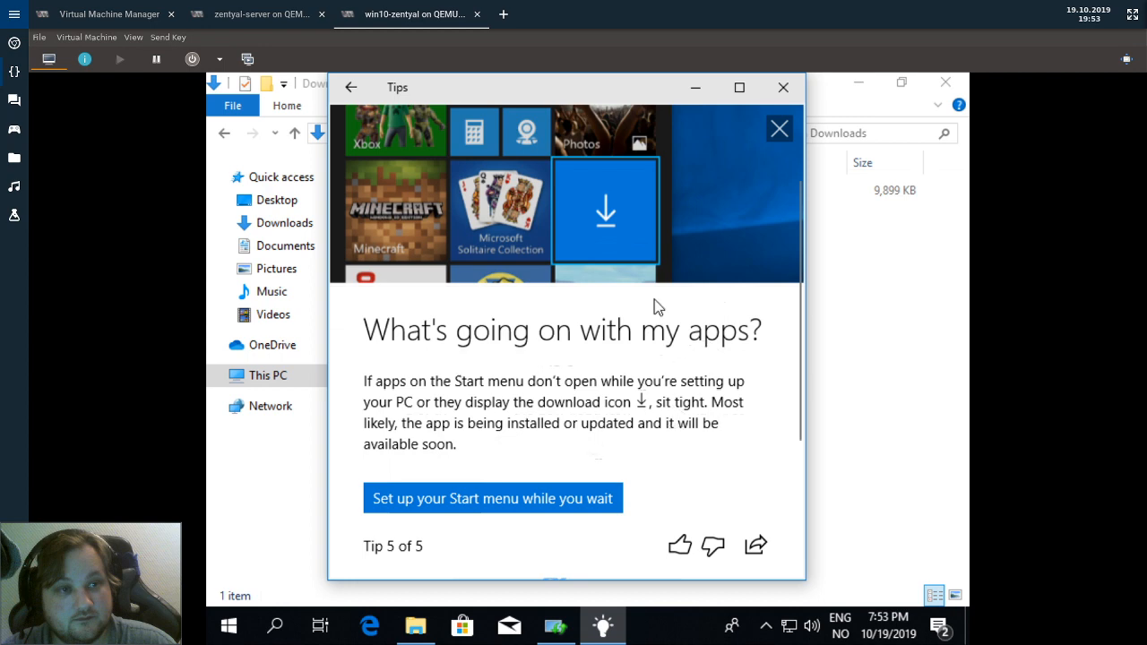
scroll(654, 308, "up", 2)
Close Tips, the completed RSAT update installer, and the Microsoft Store.
left_click(782, 87)
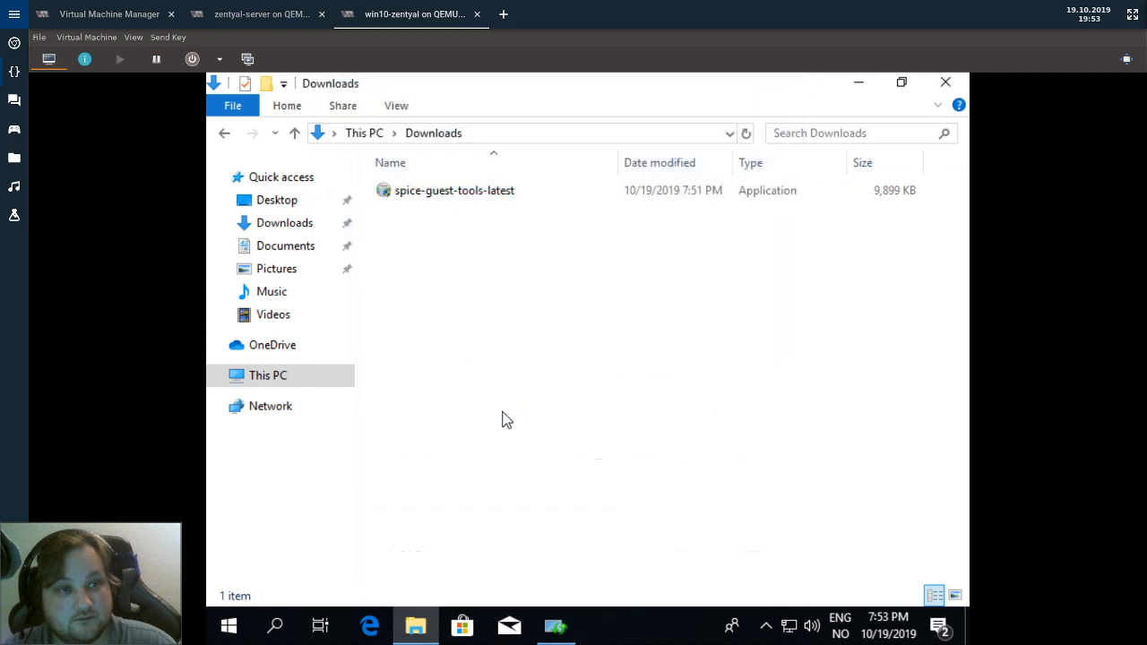
left_click(225, 627)
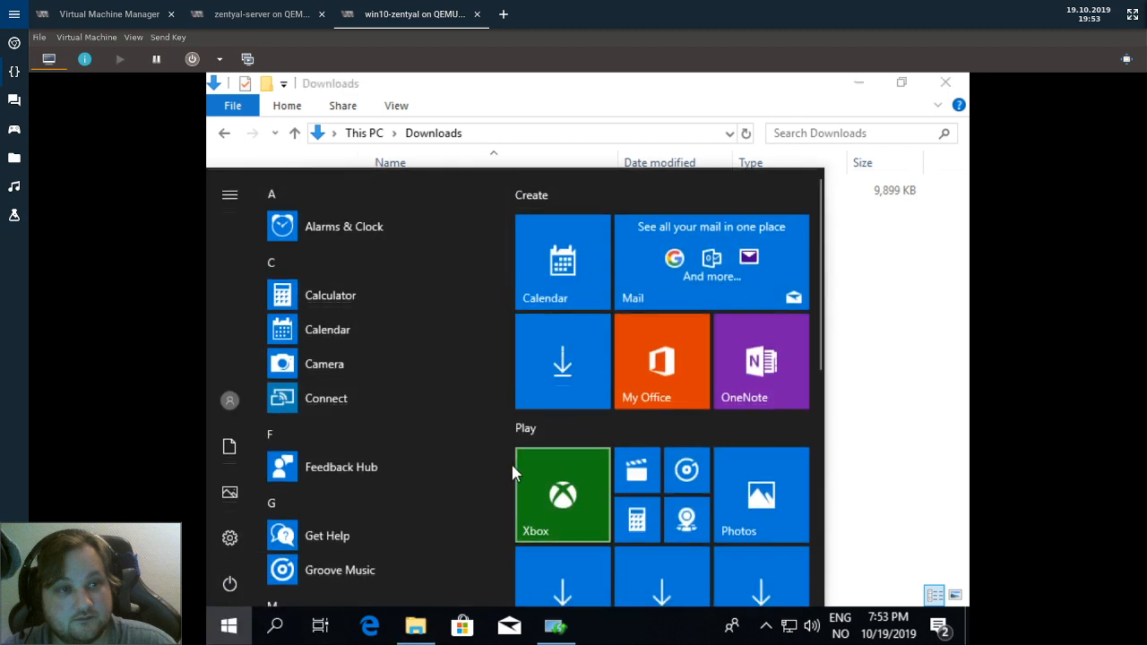
left_click(681, 585)
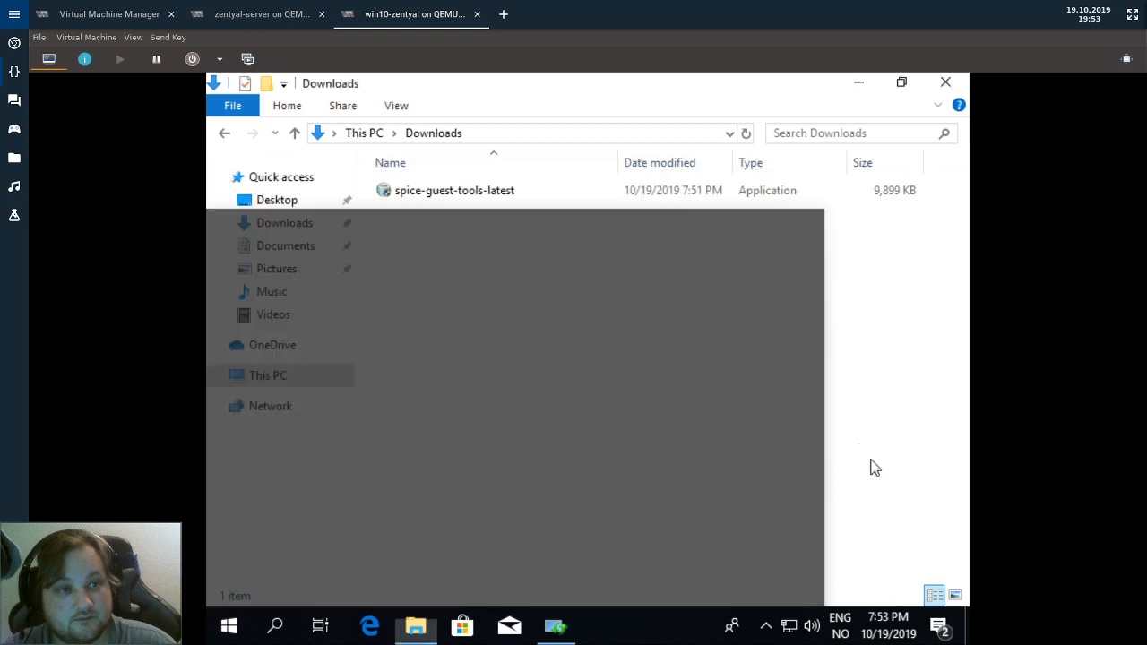
left_click(548, 637)
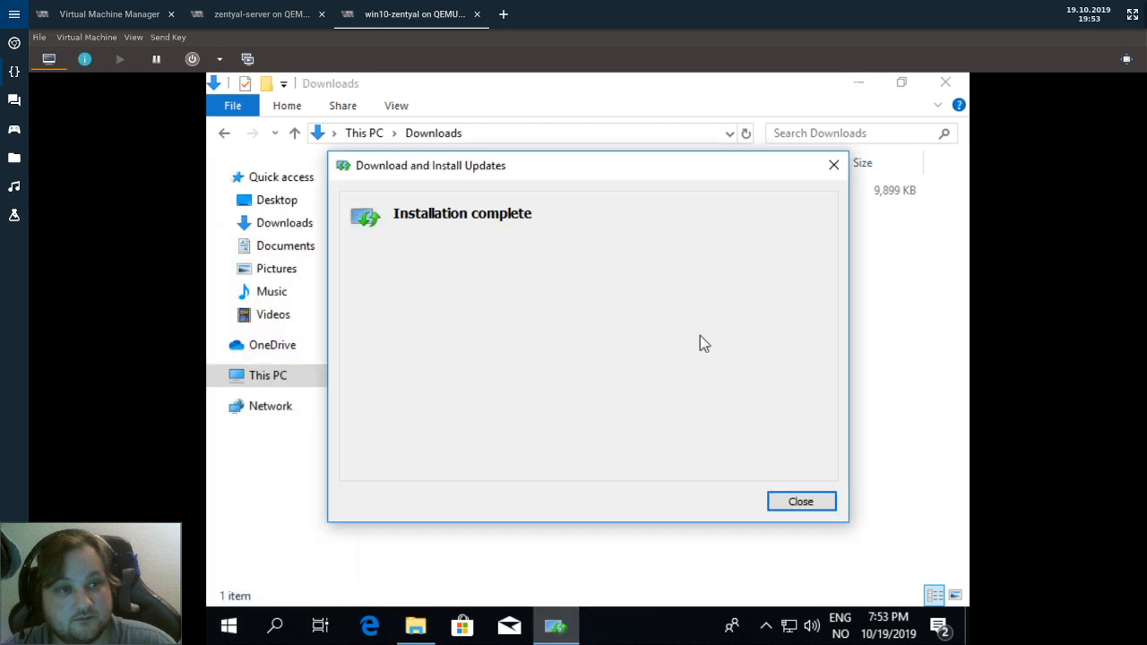
left_click(801, 504)
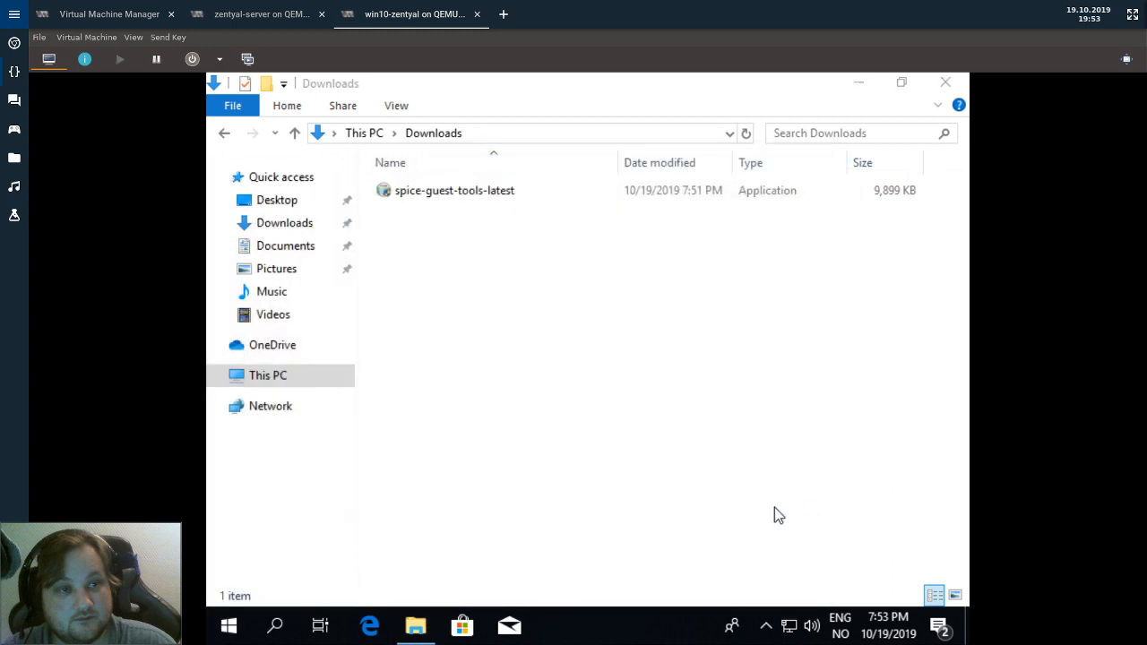
left_click(459, 625)
right_click(460, 626)
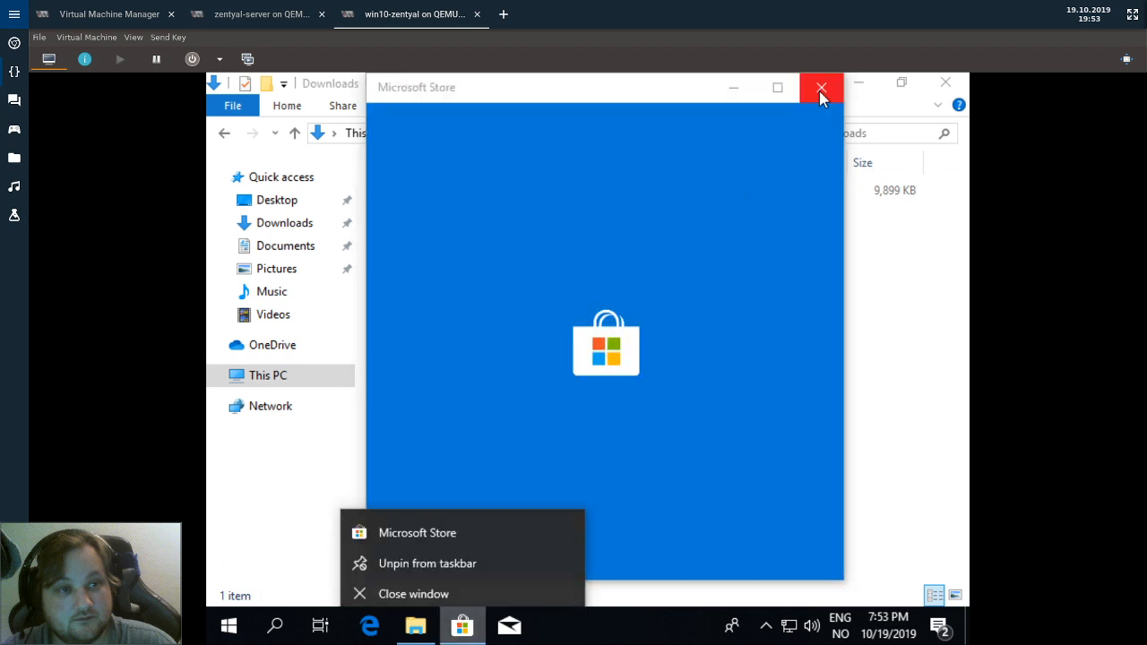
left_click(822, 87)
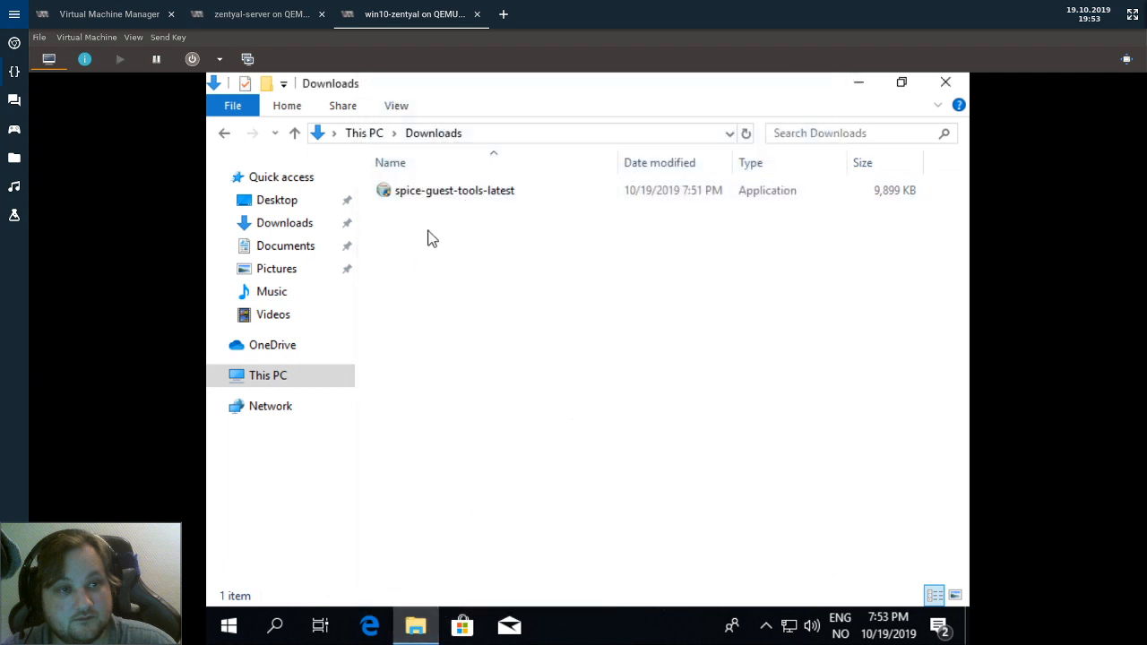
Run spice-guest-tools-latest, accept UAC and the license, install the VirtIO Serial Driver, and finish.
double_click(448, 191)
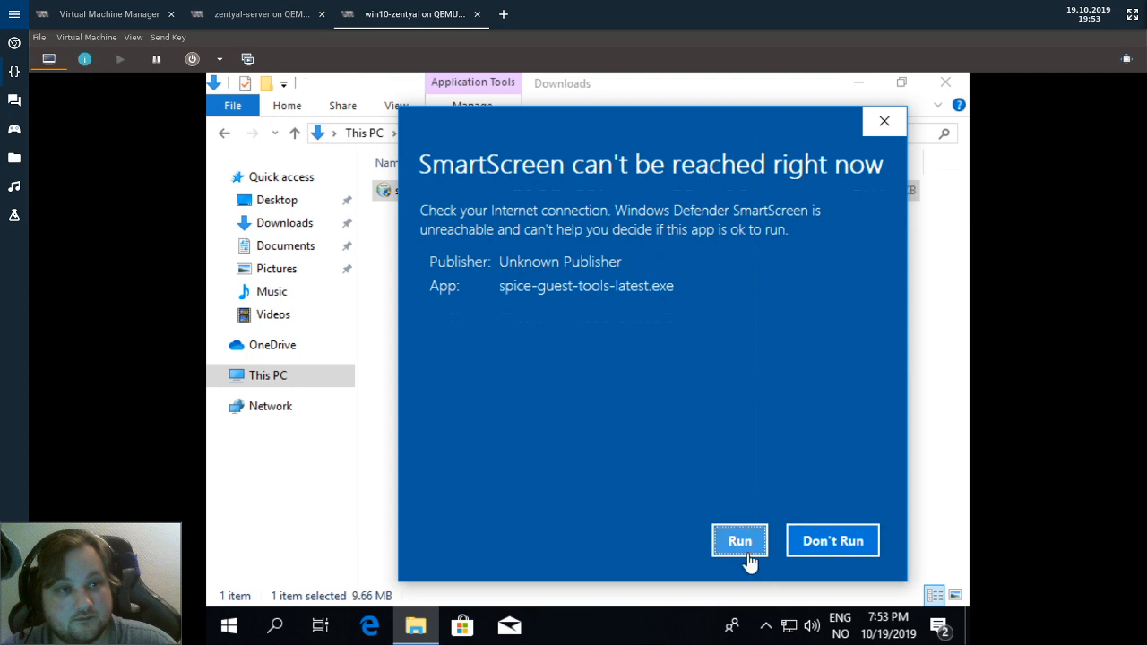
left_click(740, 547)
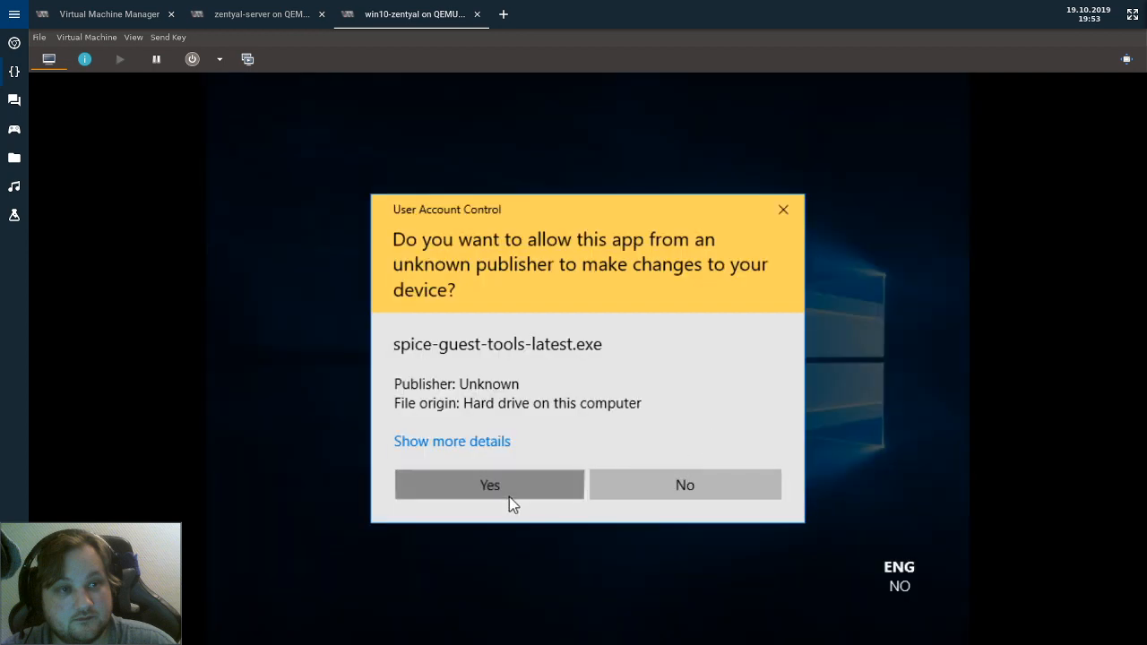
left_click(508, 497)
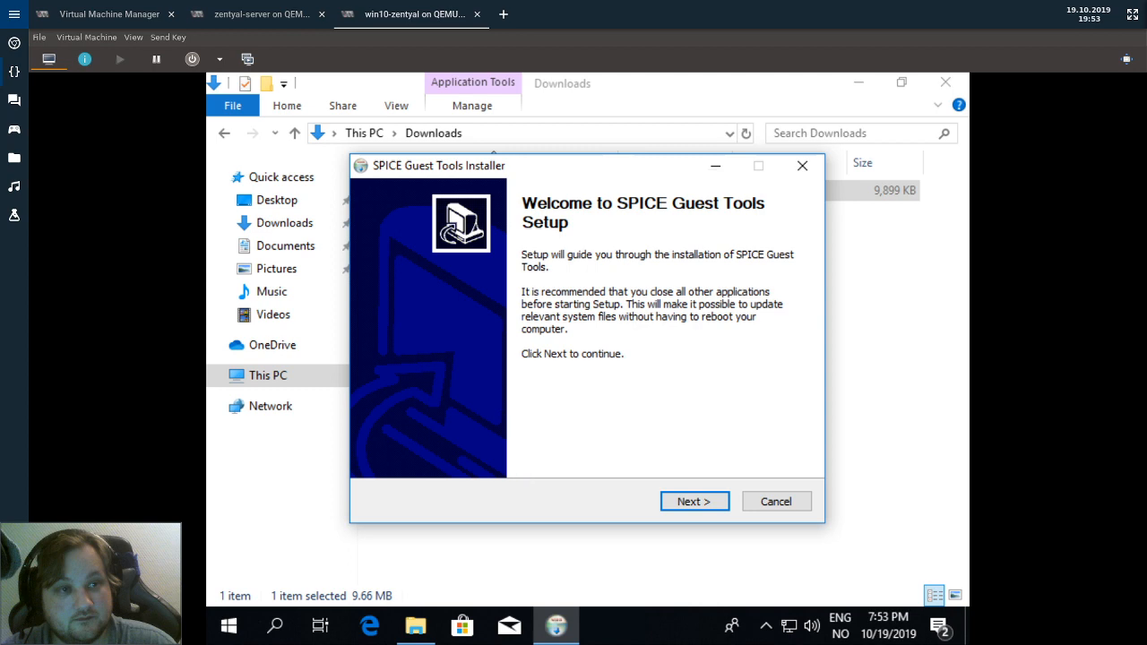
left_click(698, 505)
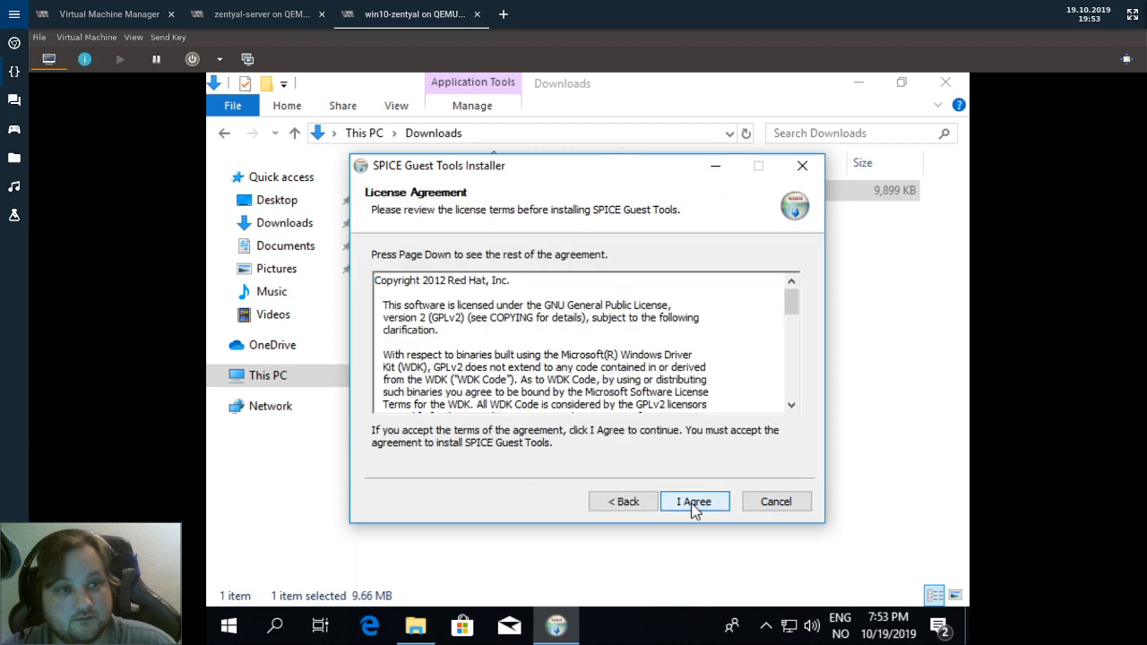
left_click(691, 503)
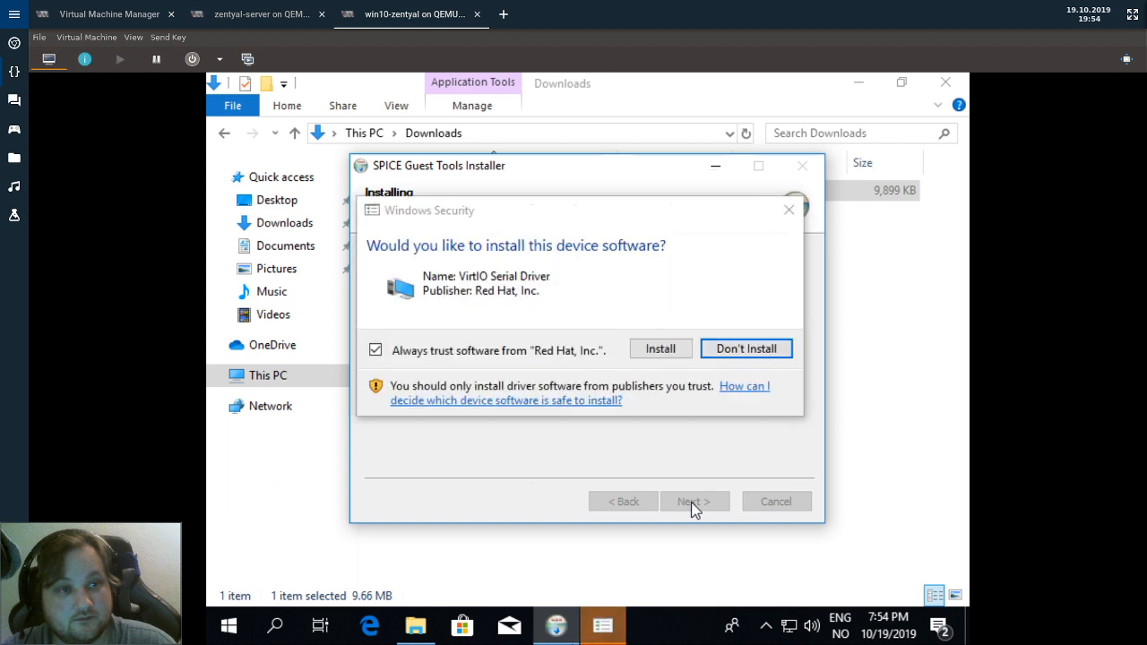
left_click(652, 349)
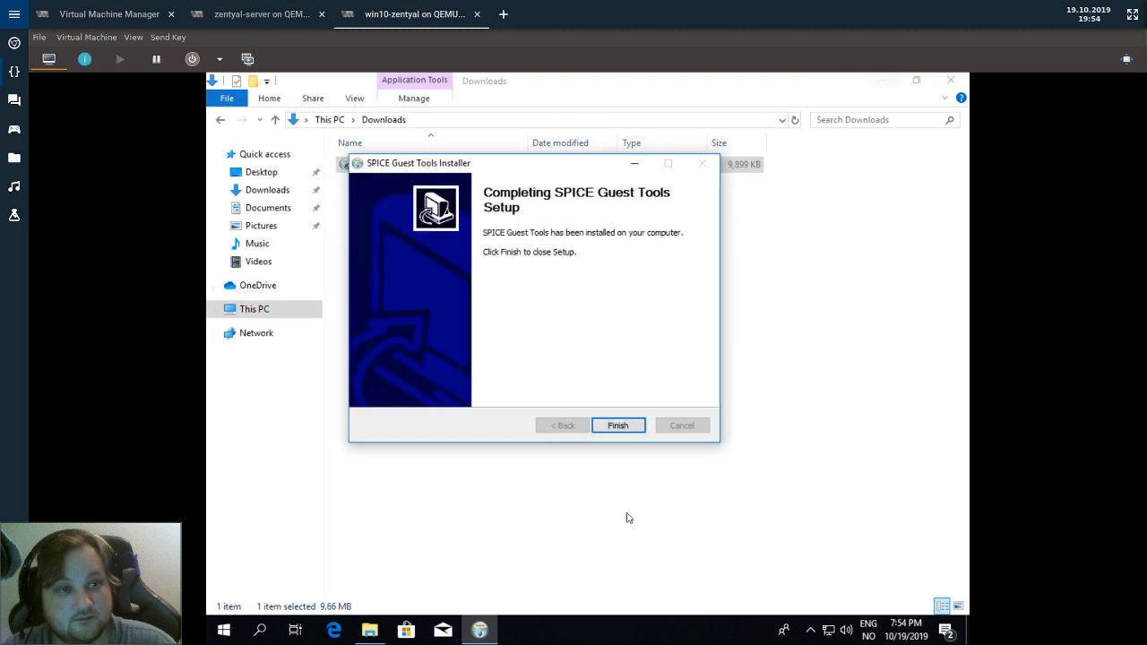
left_click(621, 428)
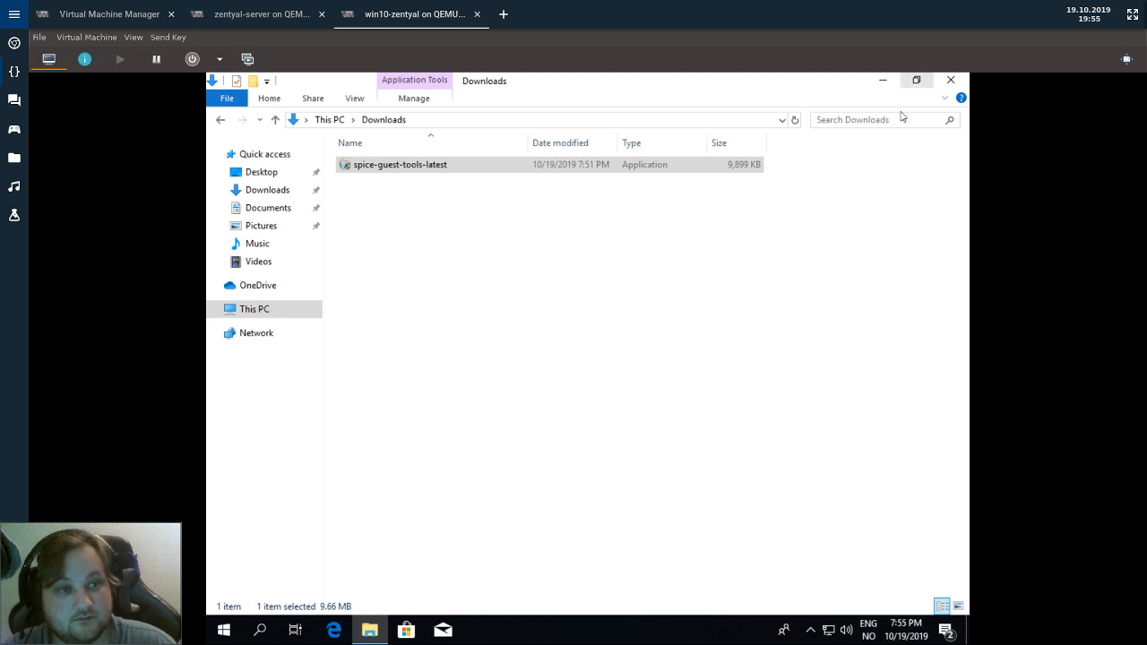
Close Downloads and keep the display at 1024 × 768 in Display settings.
left_click(950, 81)
right_click(632, 370)
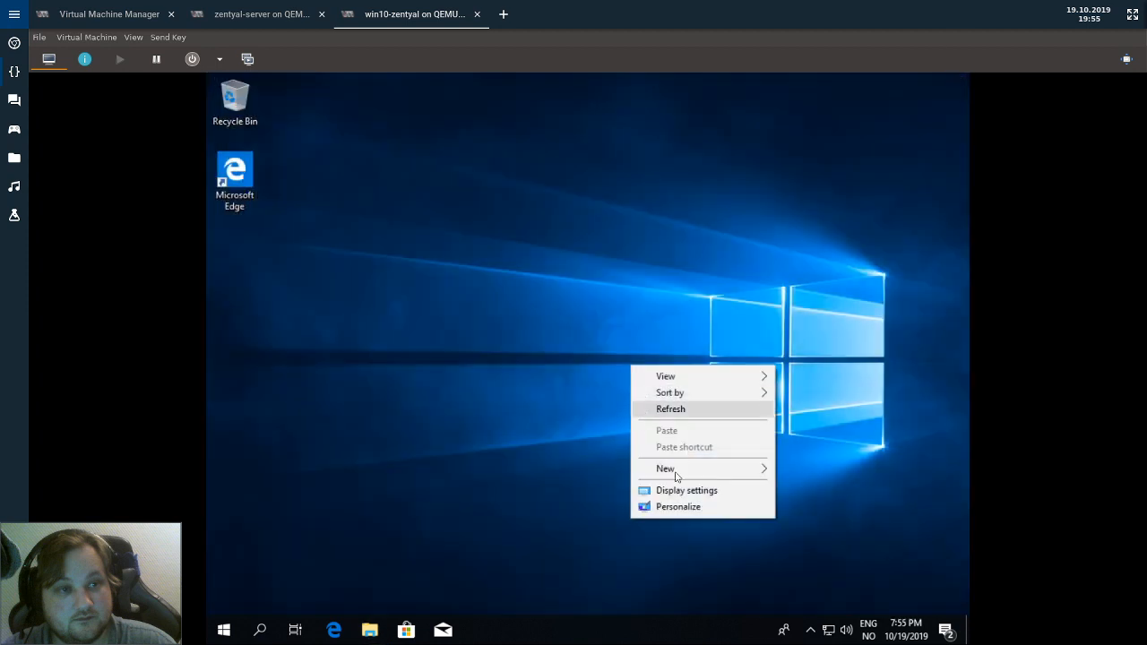
left_click(681, 491)
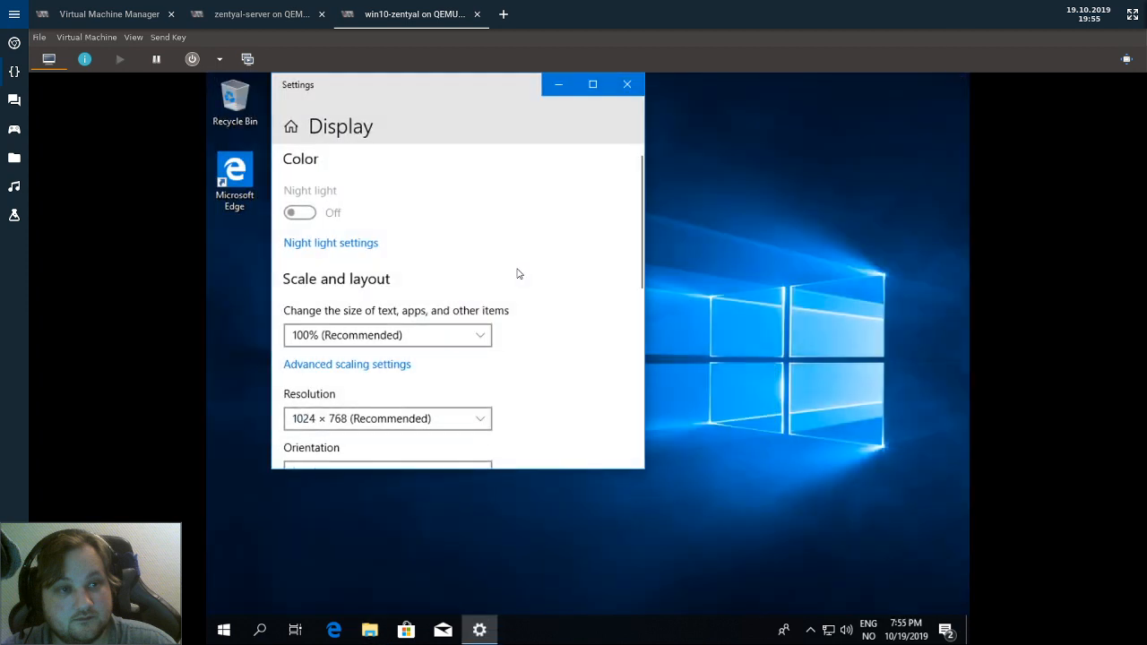
left_click(464, 425)
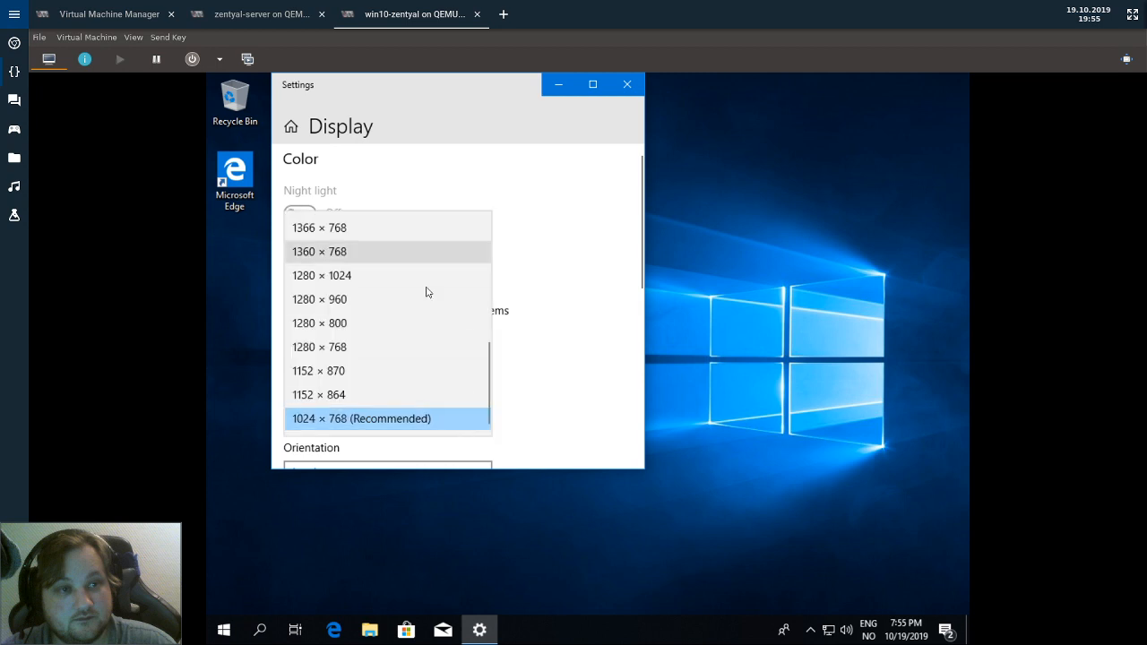
left_click(565, 208)
left_click(633, 89)
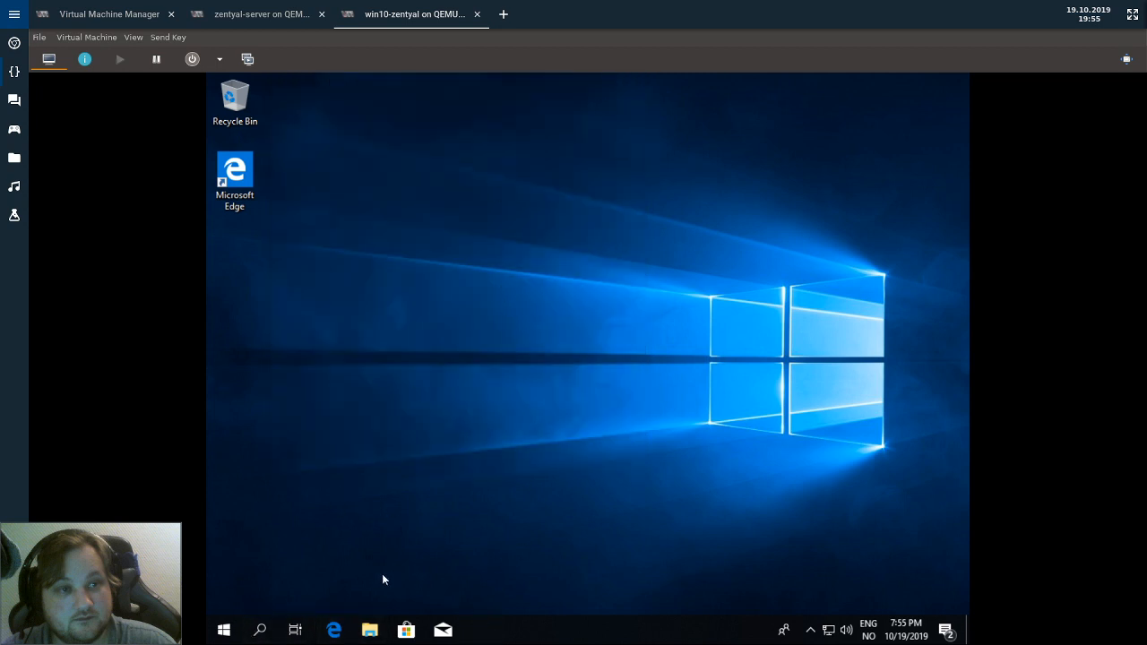
Open the Start menu and view its Shut down/Restart power options.
left_click(224, 630)
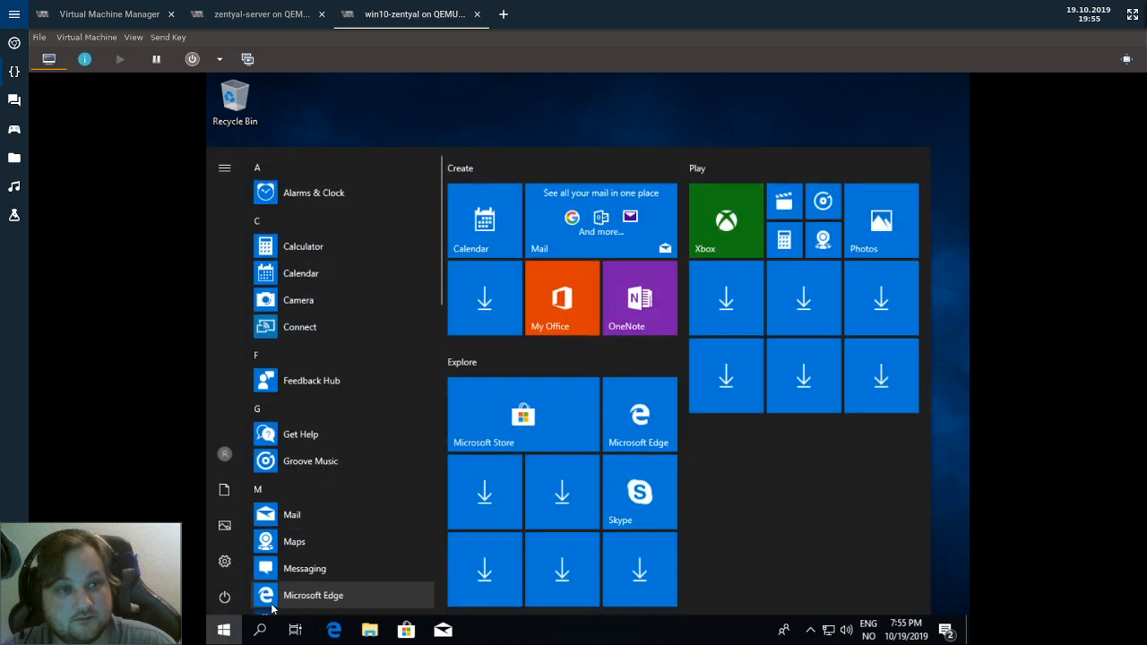
left_click(224, 596)
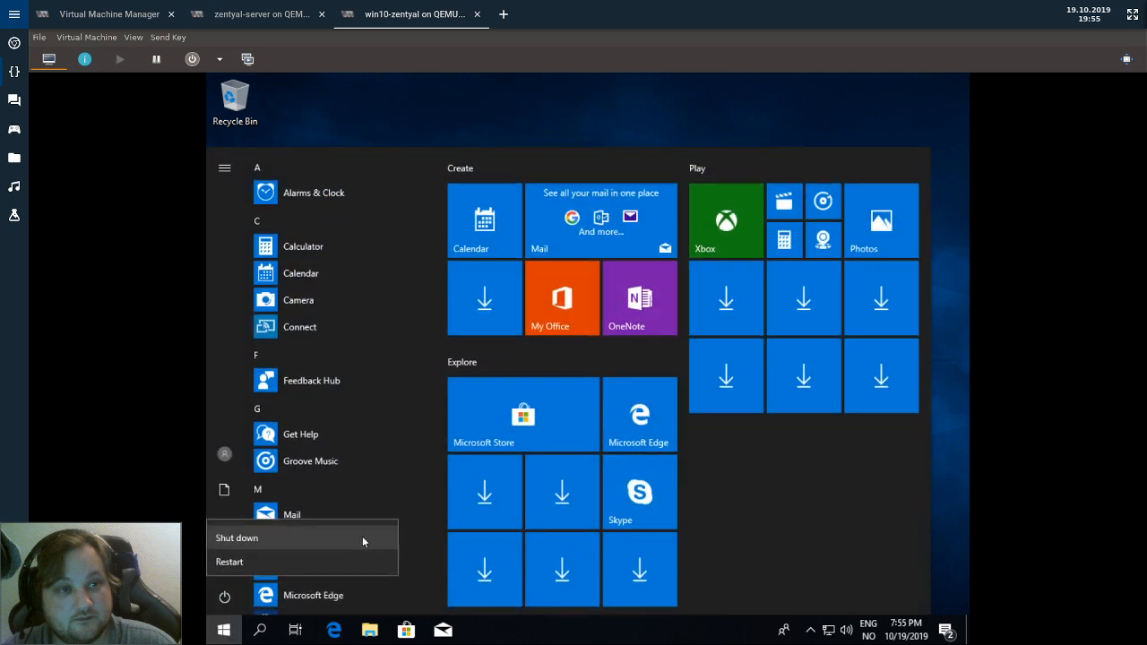
left_click(213, 359)
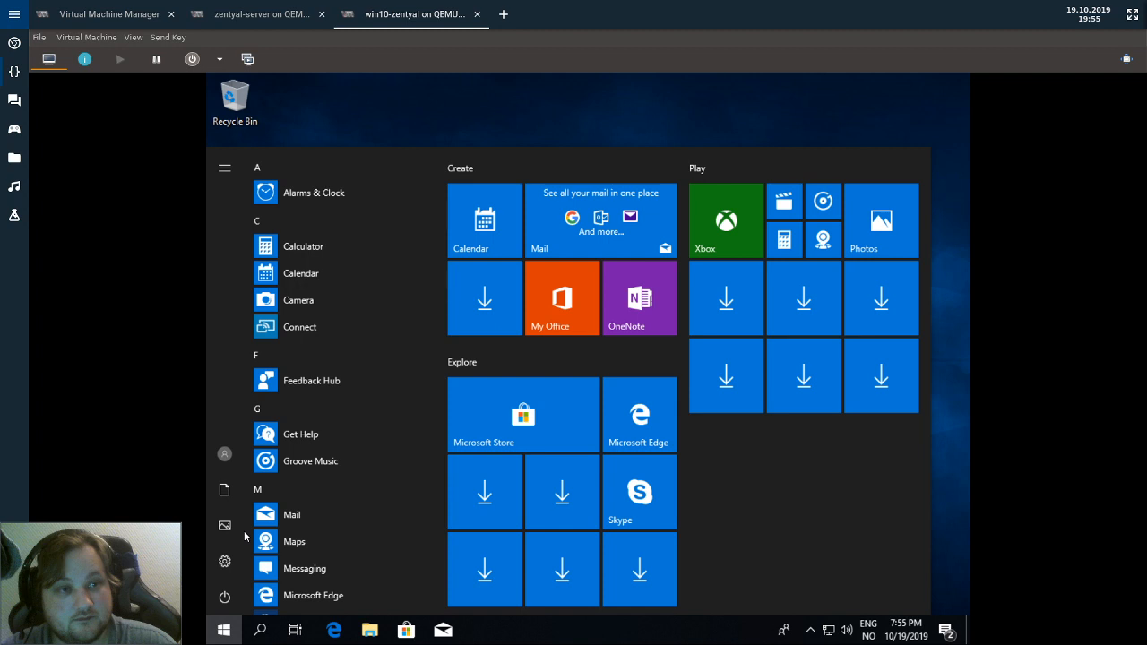
Launch Active Directory Users and Computers as administrator and list the mycompany.local Users container.
type("act")
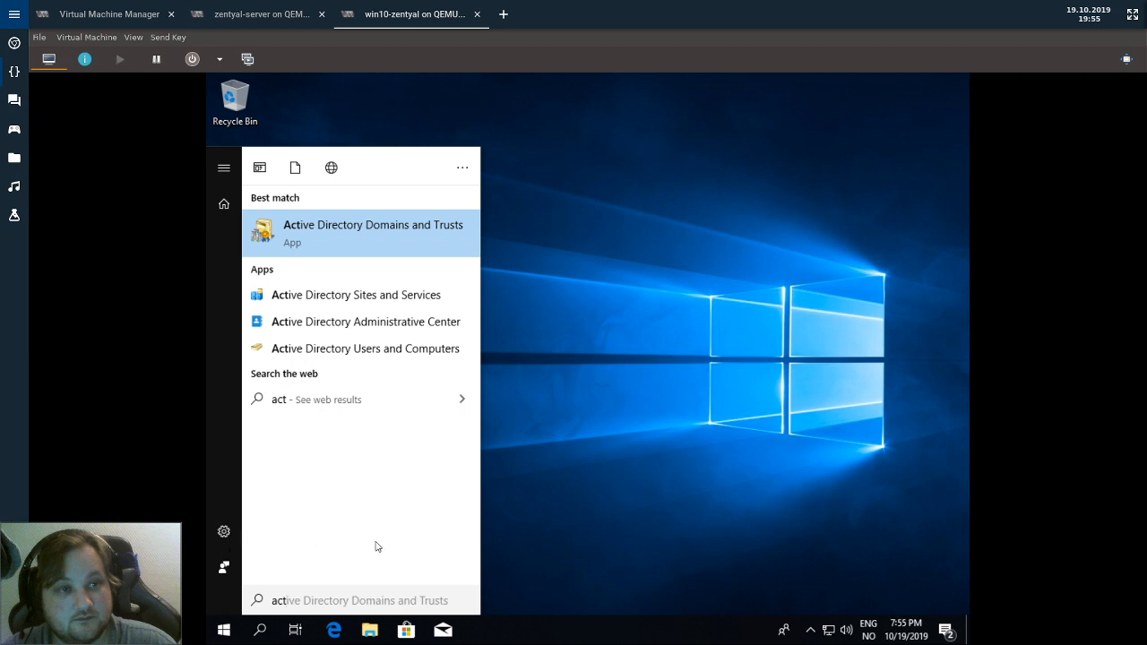
right_click(371, 348)
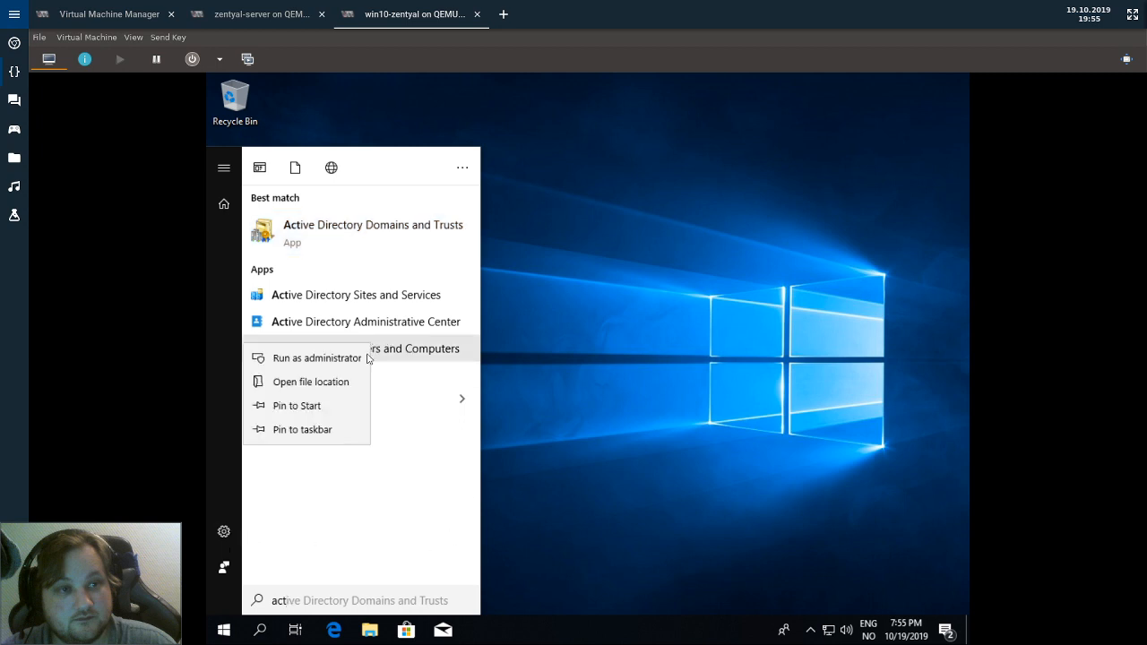
left_click(325, 358)
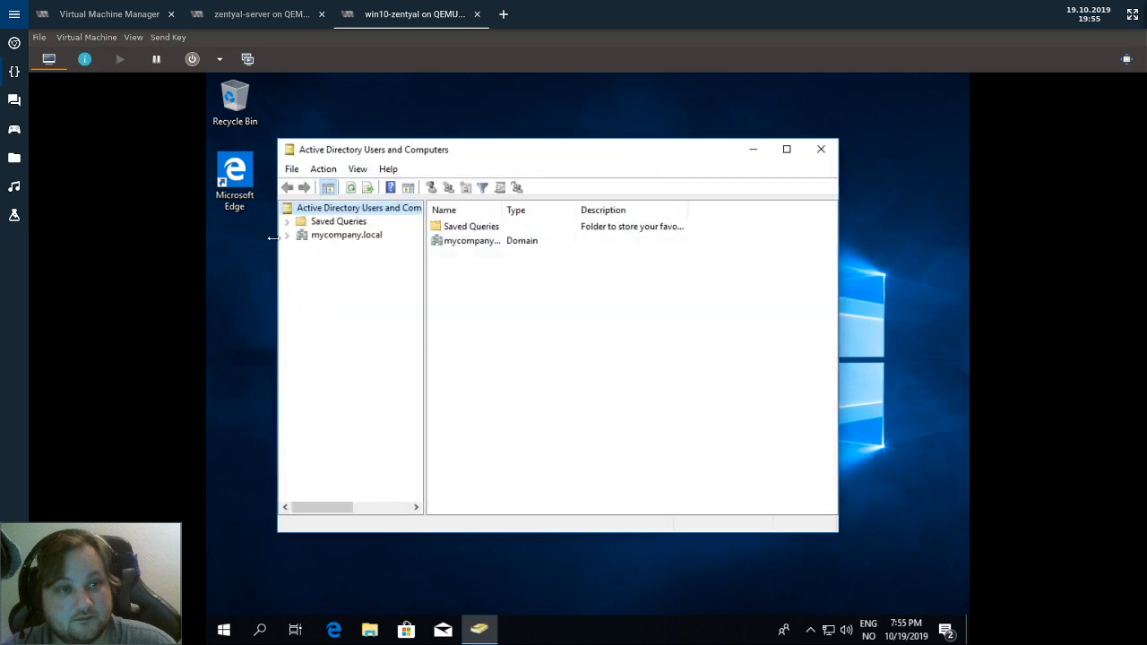
left_click(287, 234)
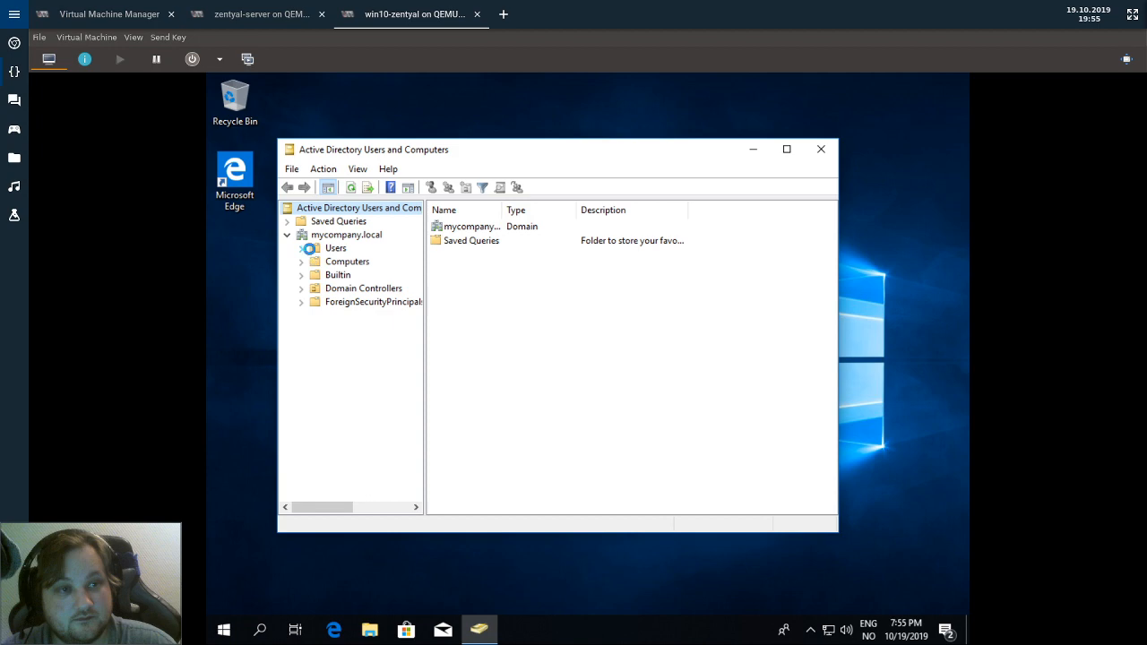
left_click(335, 249)
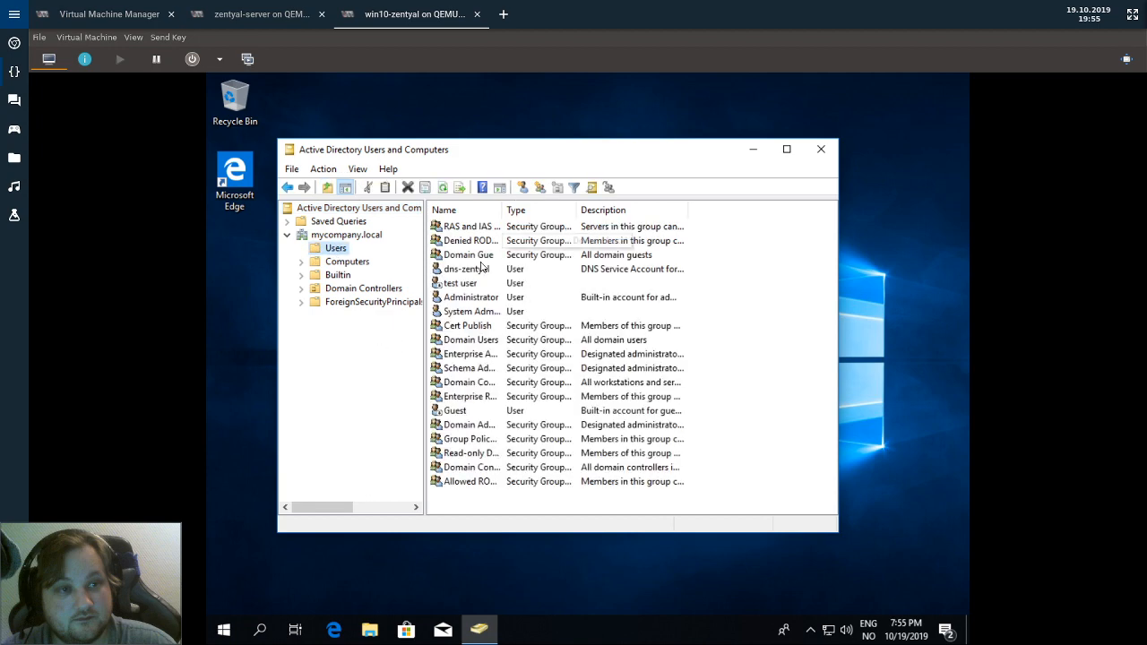
Open the test user's properties and review its account, profile, address, telephone and organization tabs.
left_click(453, 283)
right_click(445, 283)
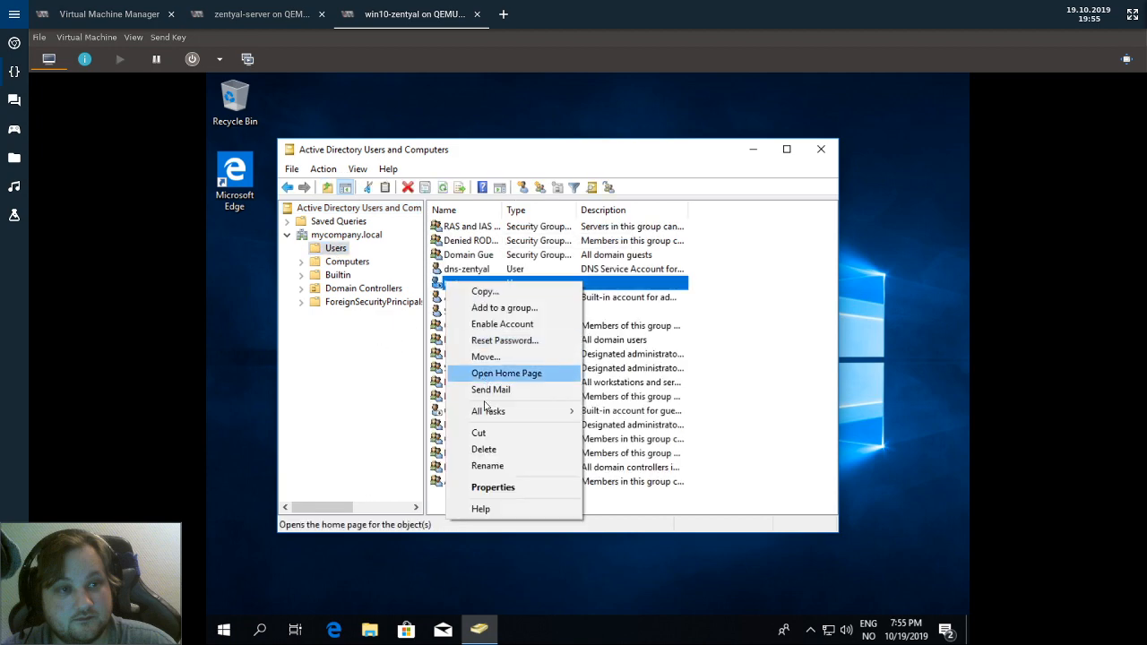
left_click(495, 486)
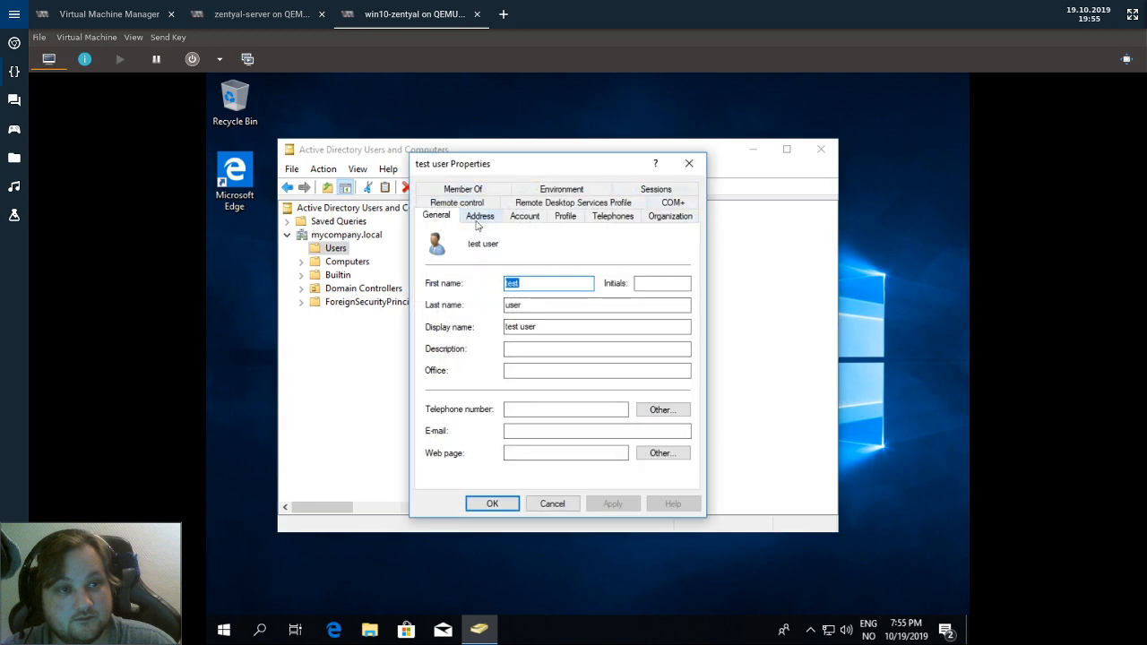
left_click(527, 218)
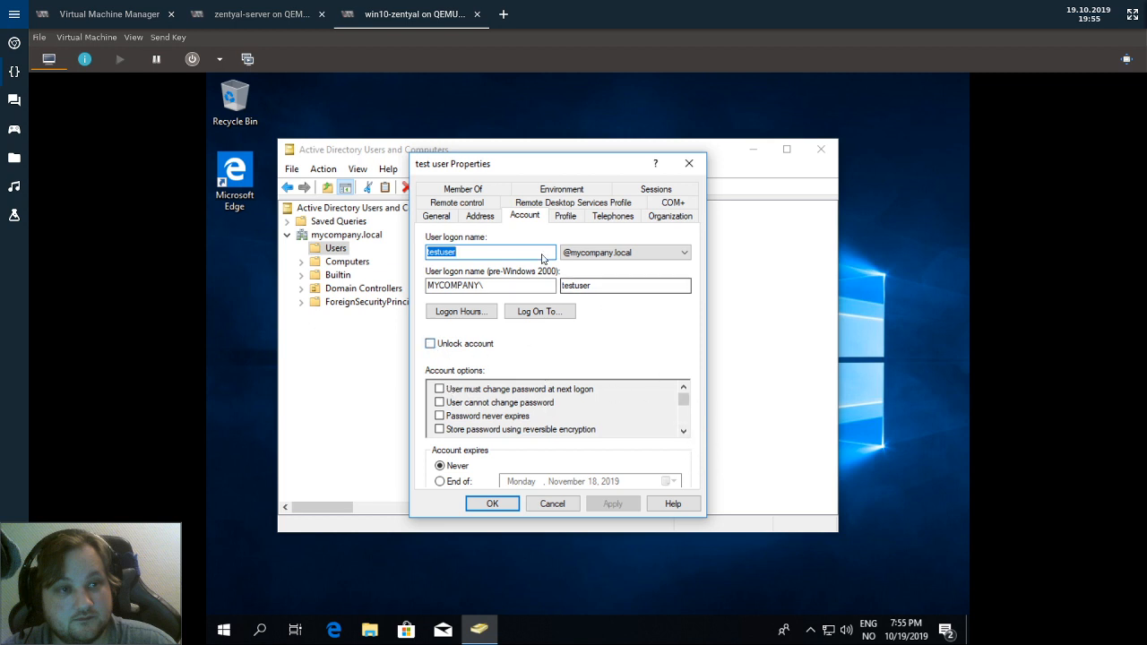
left_click(572, 219)
left_click(482, 218)
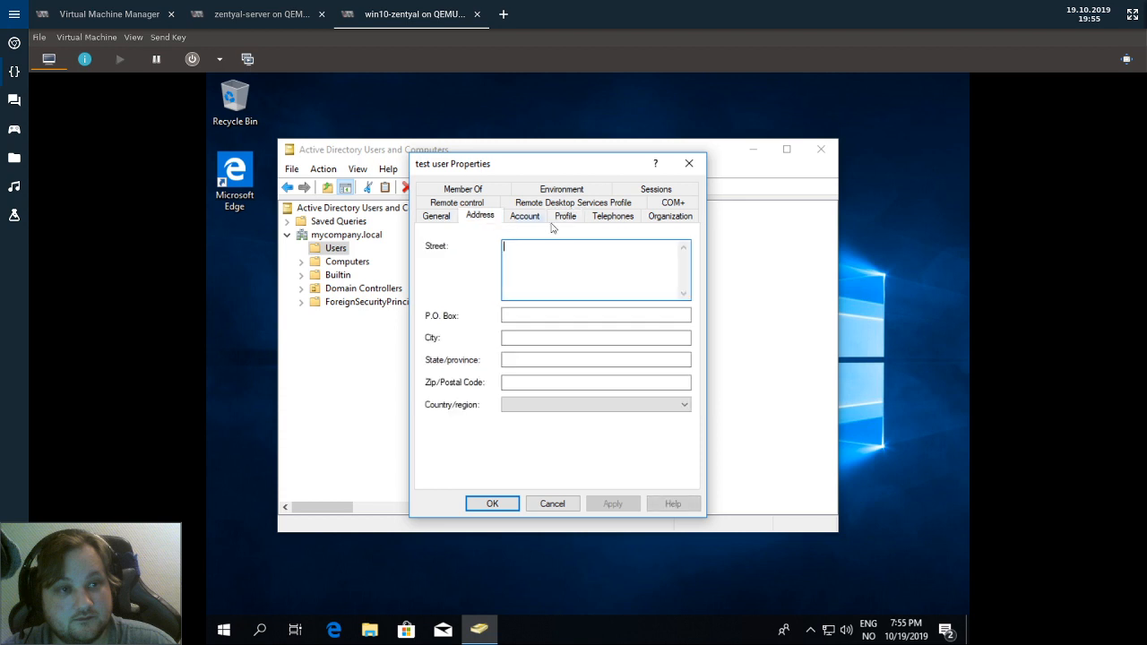
left_click(602, 221)
left_click(672, 217)
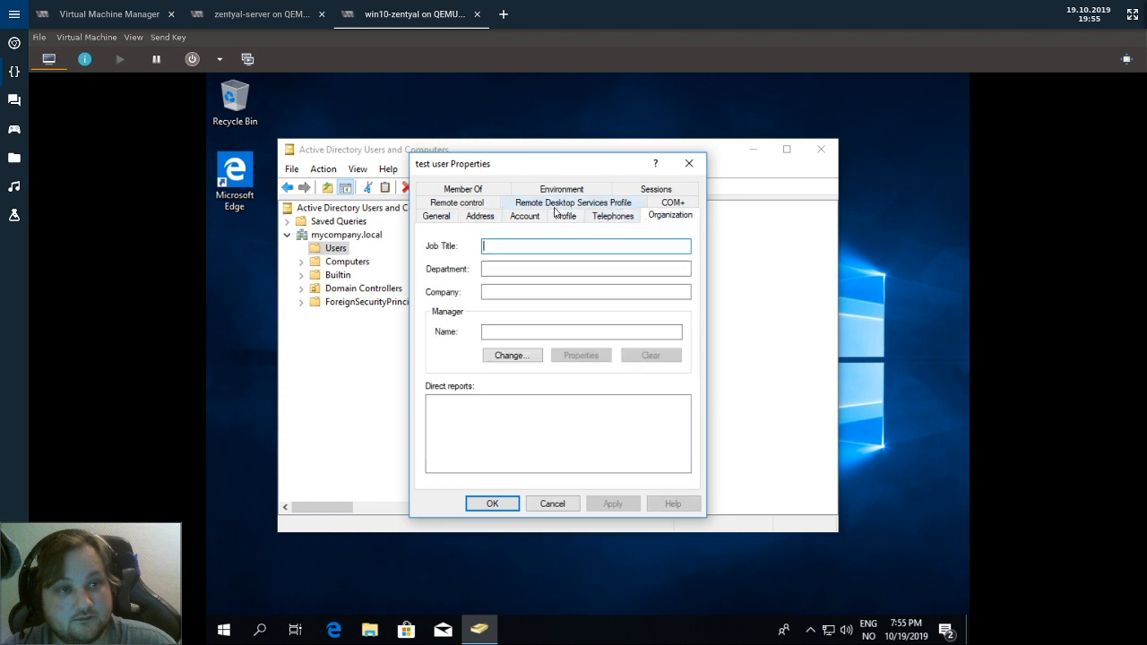
left_click(537, 204)
left_click(461, 217)
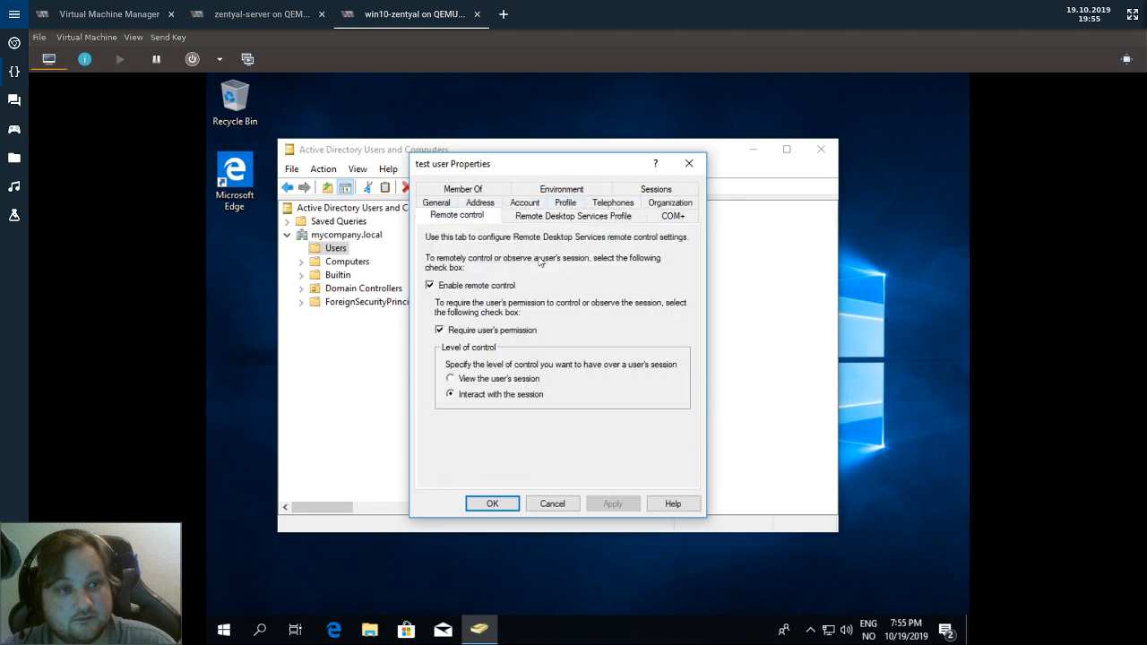
Check the test user's group memberships and remaining tabs, close it, and widen the Name column.
left_click(463, 190)
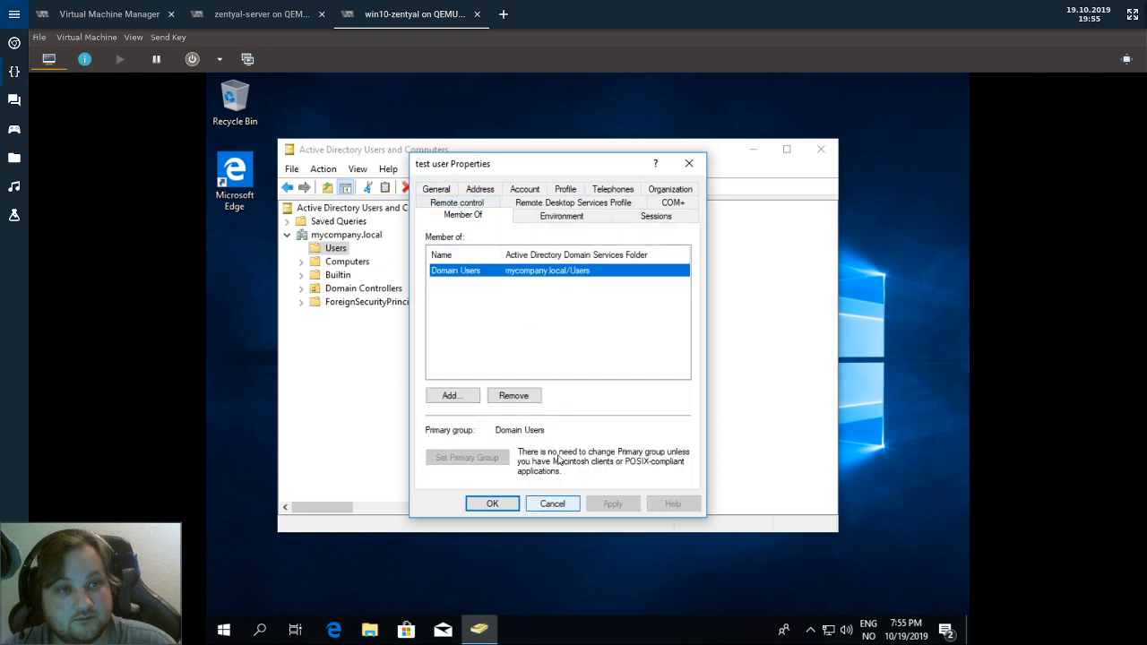
left_click(571, 219)
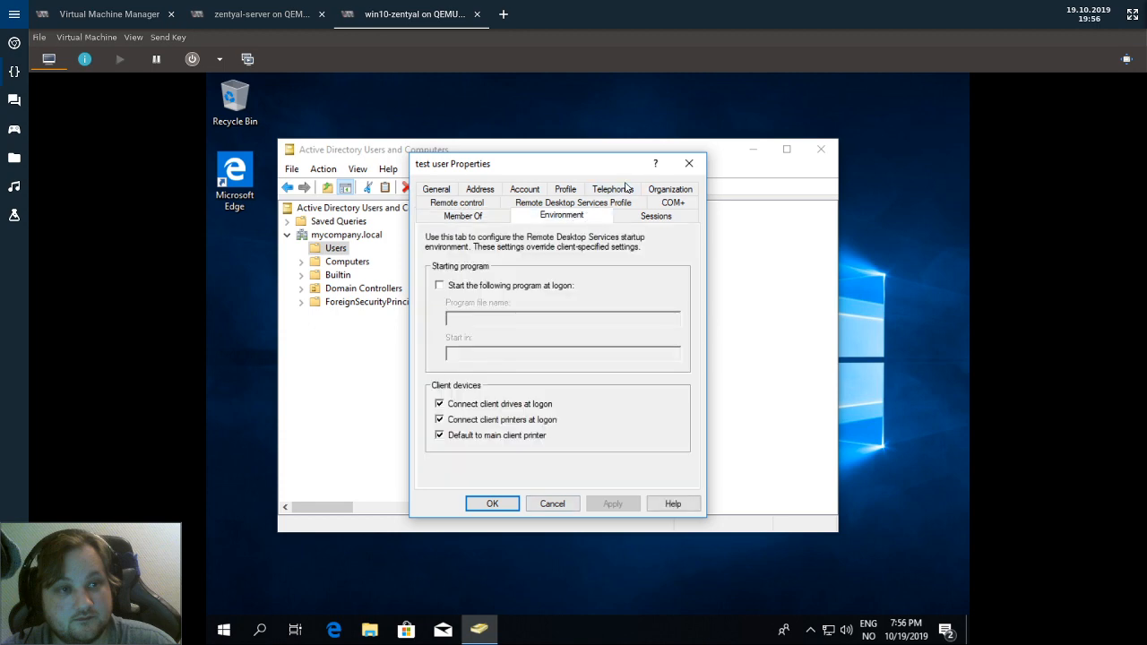
left_click(562, 196)
left_click(466, 221)
left_click(459, 210)
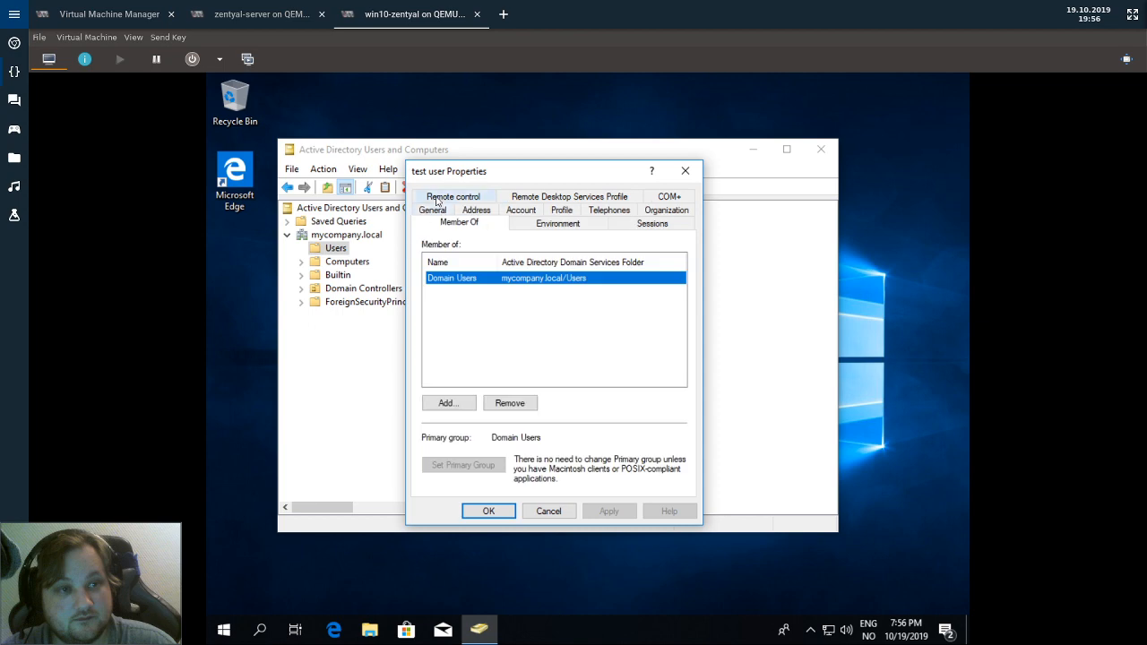
left_click(453, 197)
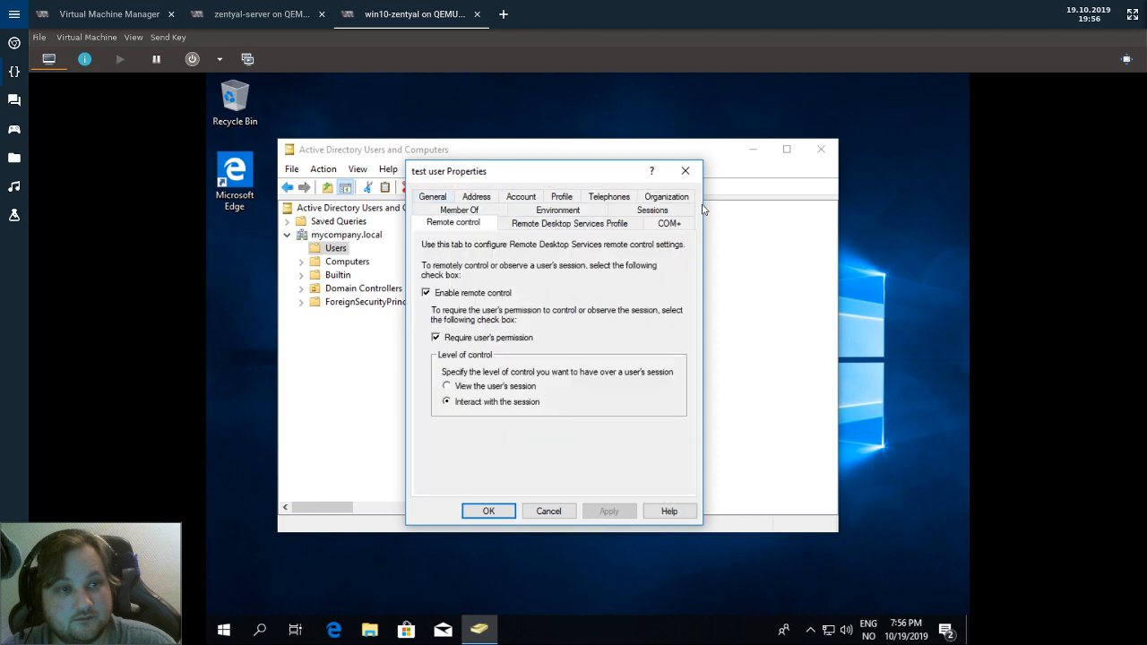
left_click(686, 170)
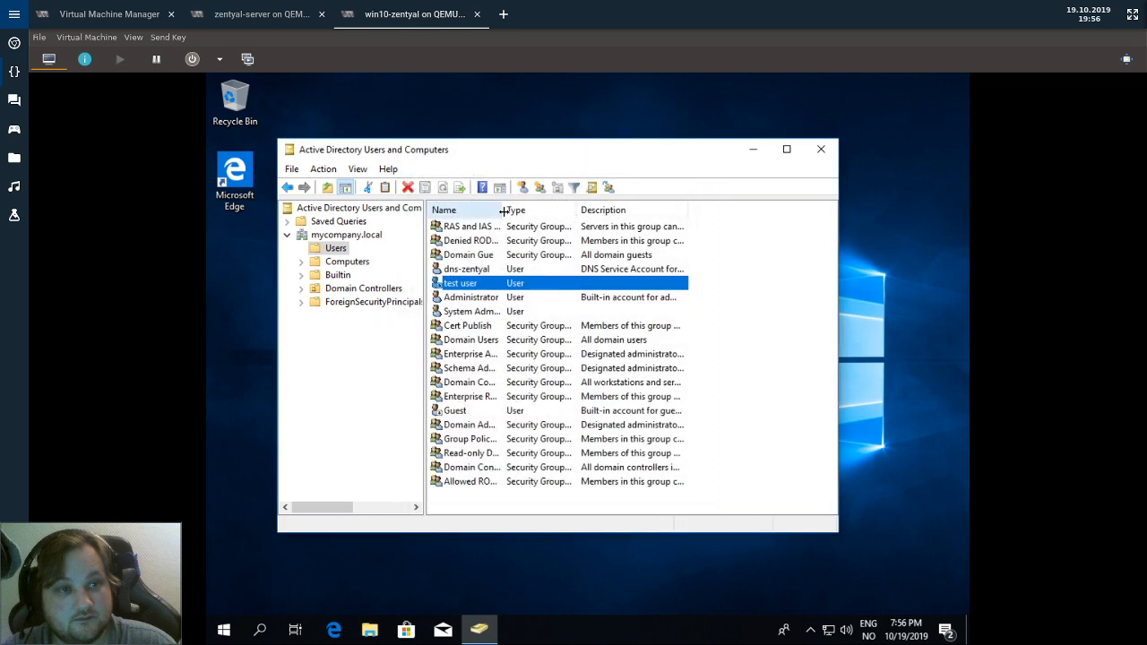
left_click_drag(504, 210, 556, 210)
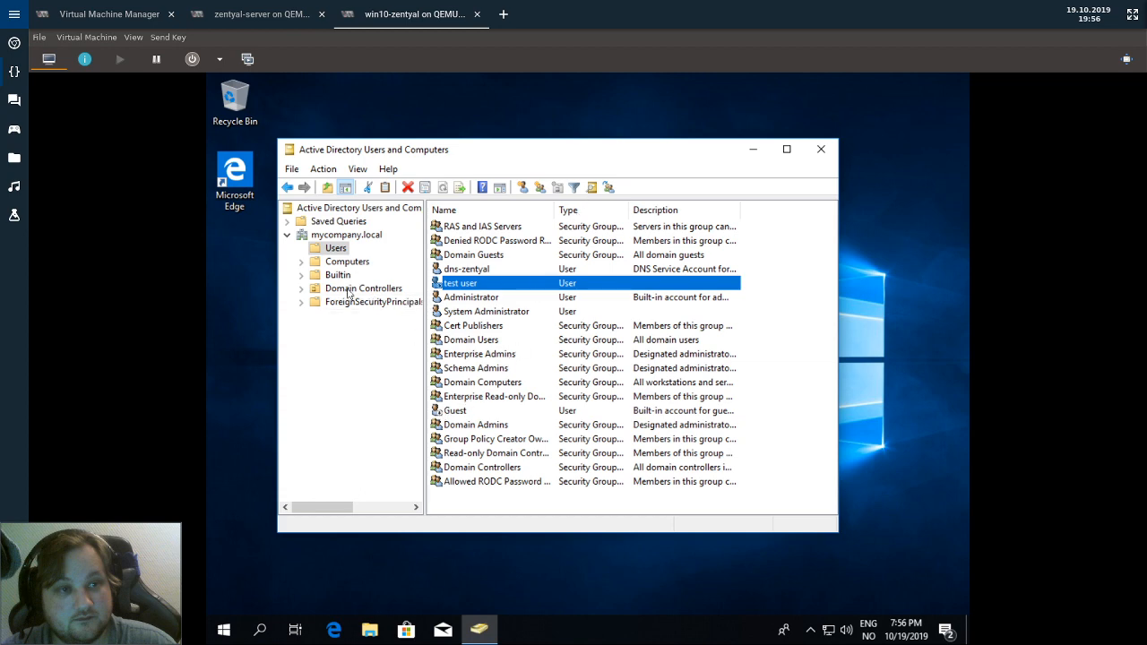
left_click(257, 14)
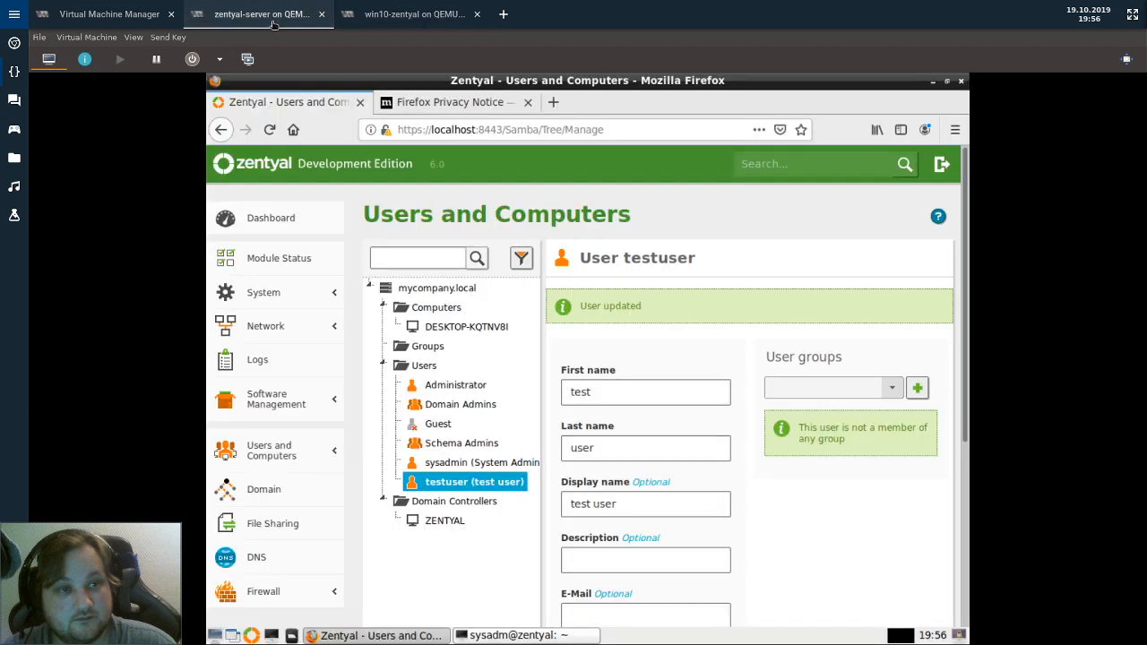
Reload Zentyal's Users and Computers view and select the joined computer DESKTOP-KQTNV8I, then return to Windows.
left_click(269, 451)
left_click(269, 451)
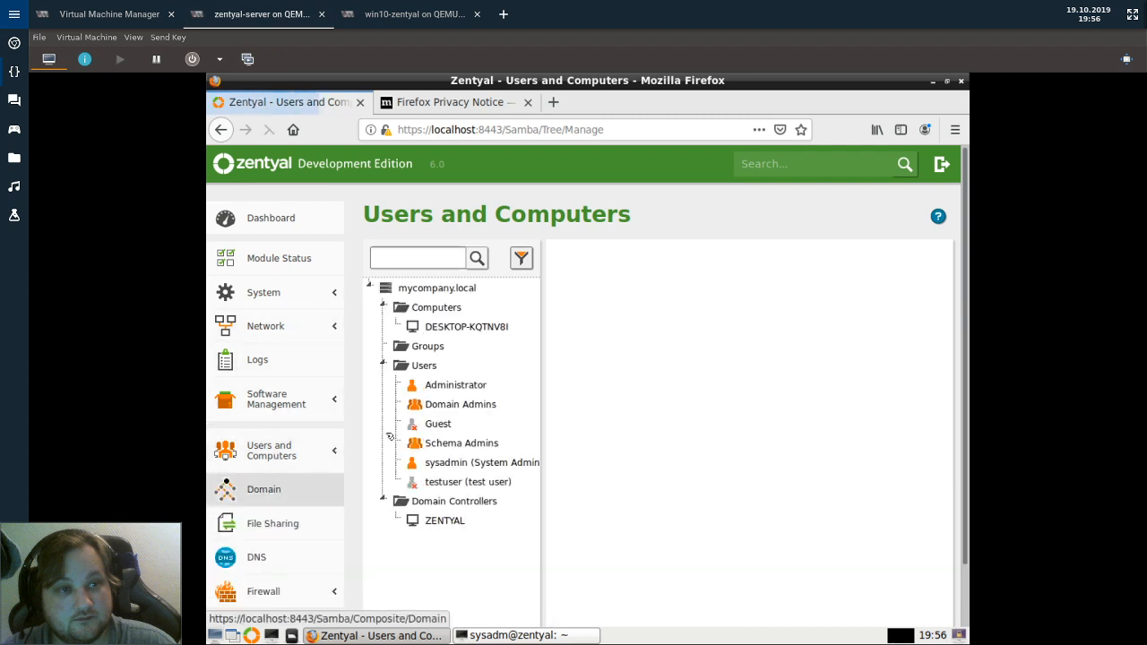
left_click(470, 327)
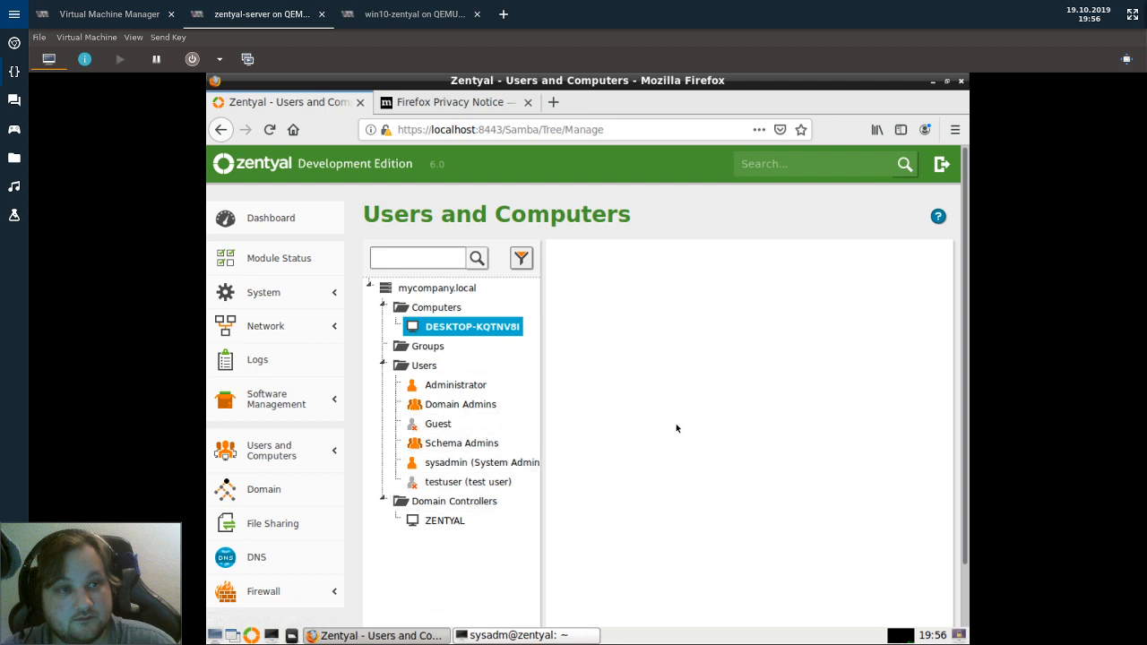
left_click(415, 13)
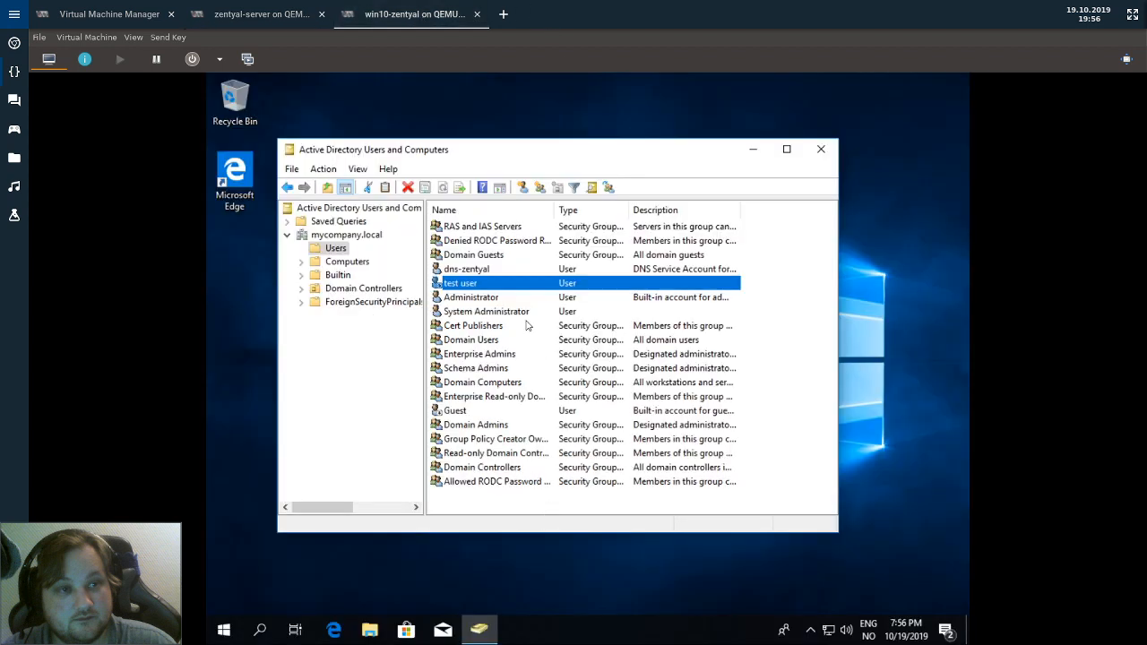
Enable the test user account from its context menu and confirm the message.
right_click(451, 283)
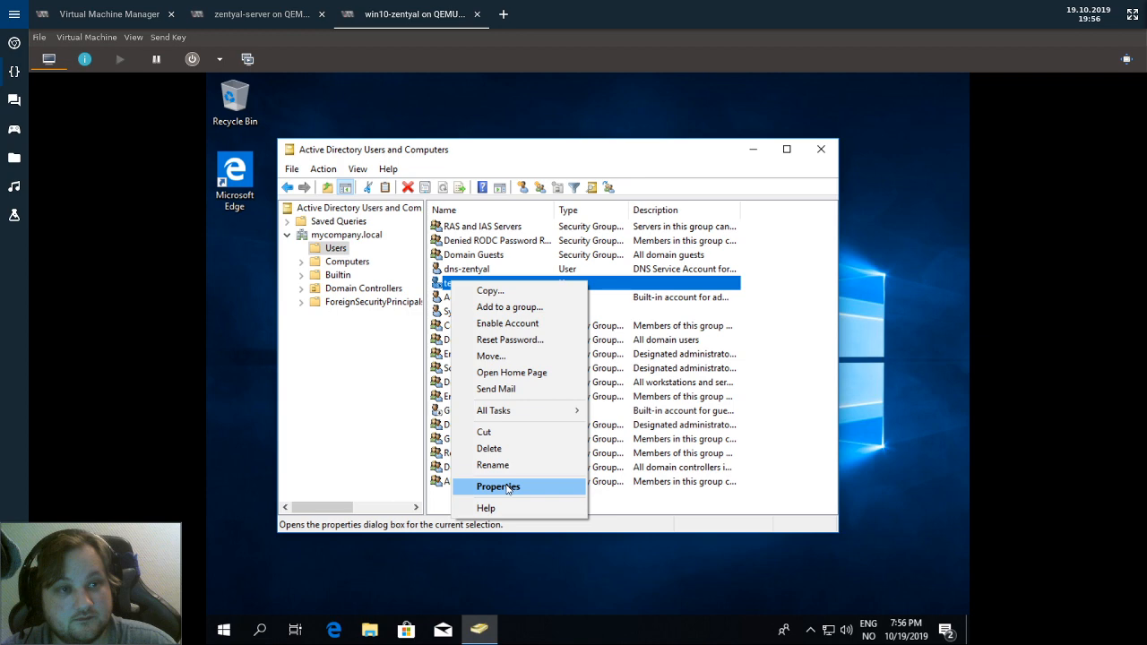
left_click(508, 323)
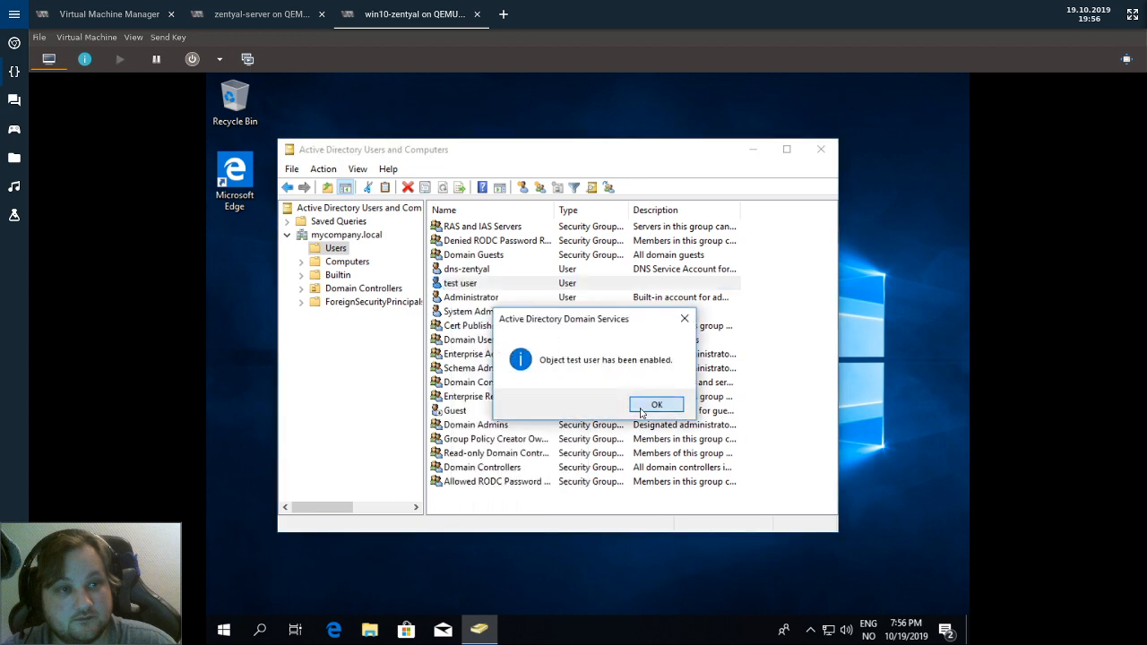
left_click(644, 408)
left_click(296, 14)
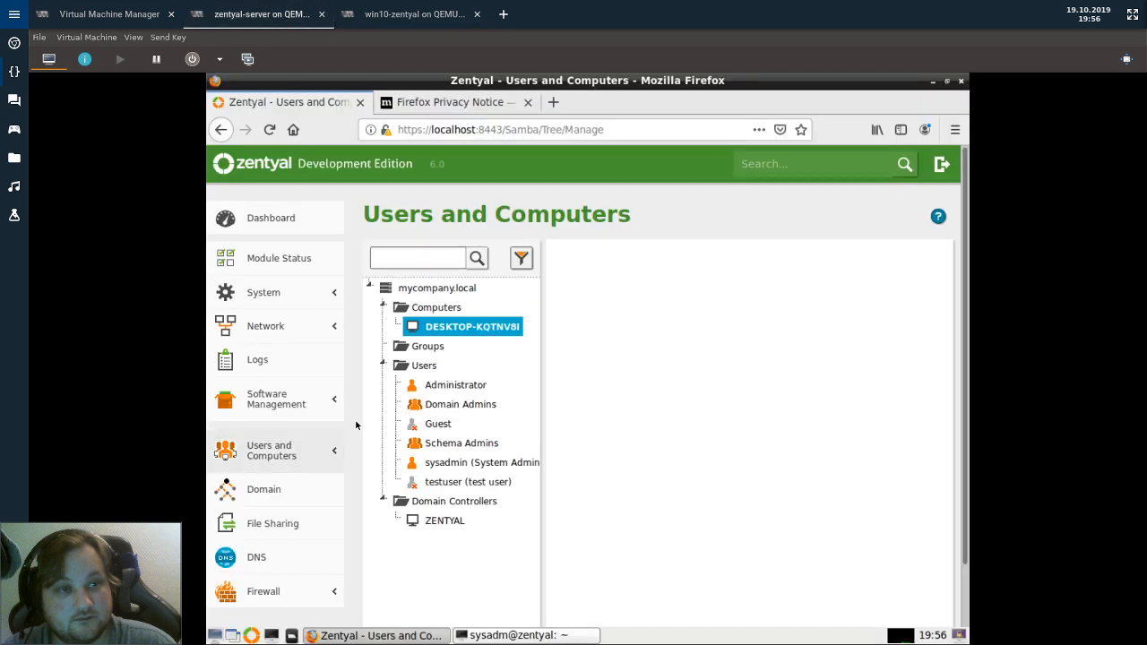
Review testuser's details form in Zentyal and reload Users and Computers to show it enabled.
left_click(454, 485)
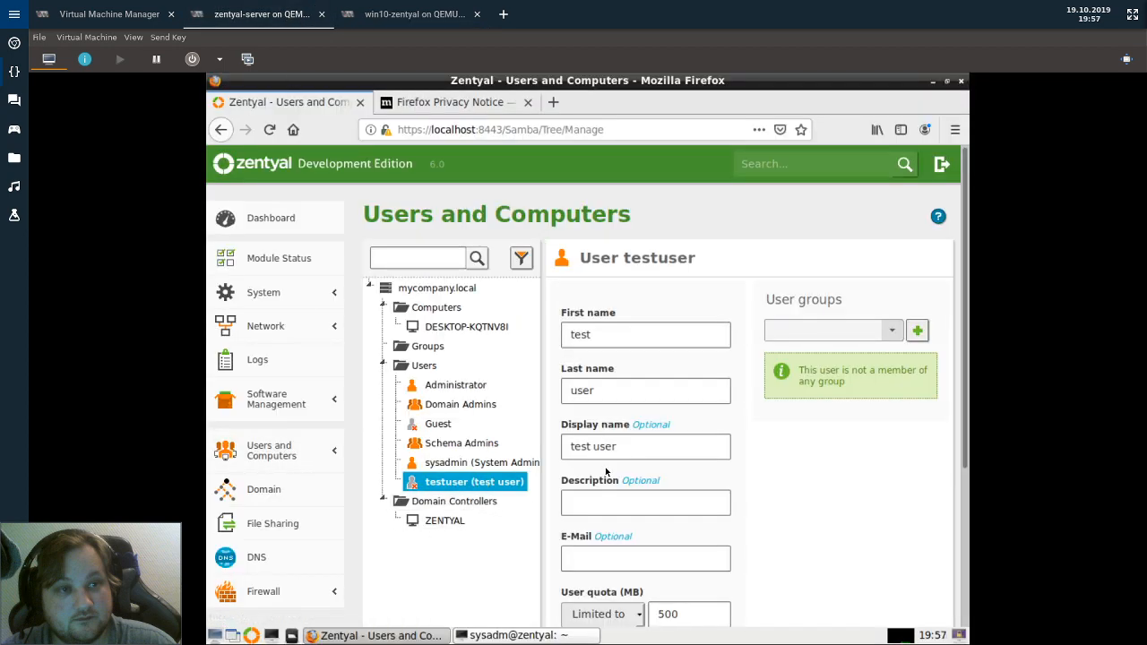
scroll(830, 333, "down", 3)
scroll(746, 395, "down", 3)
scroll(746, 392, "up", 6)
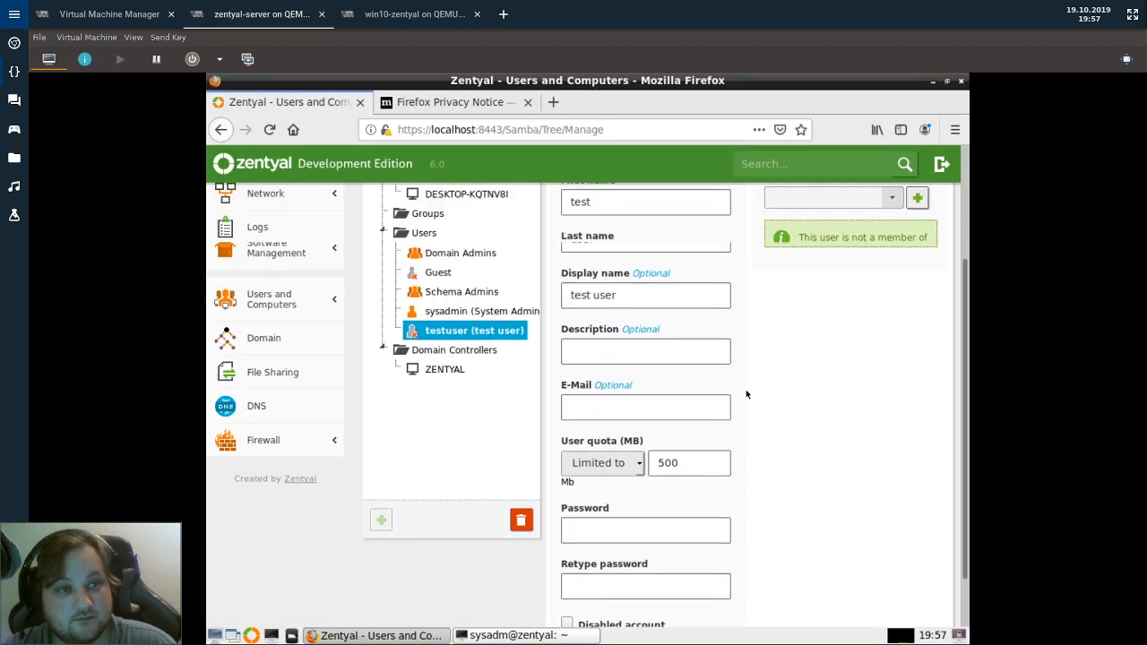
left_click(269, 451)
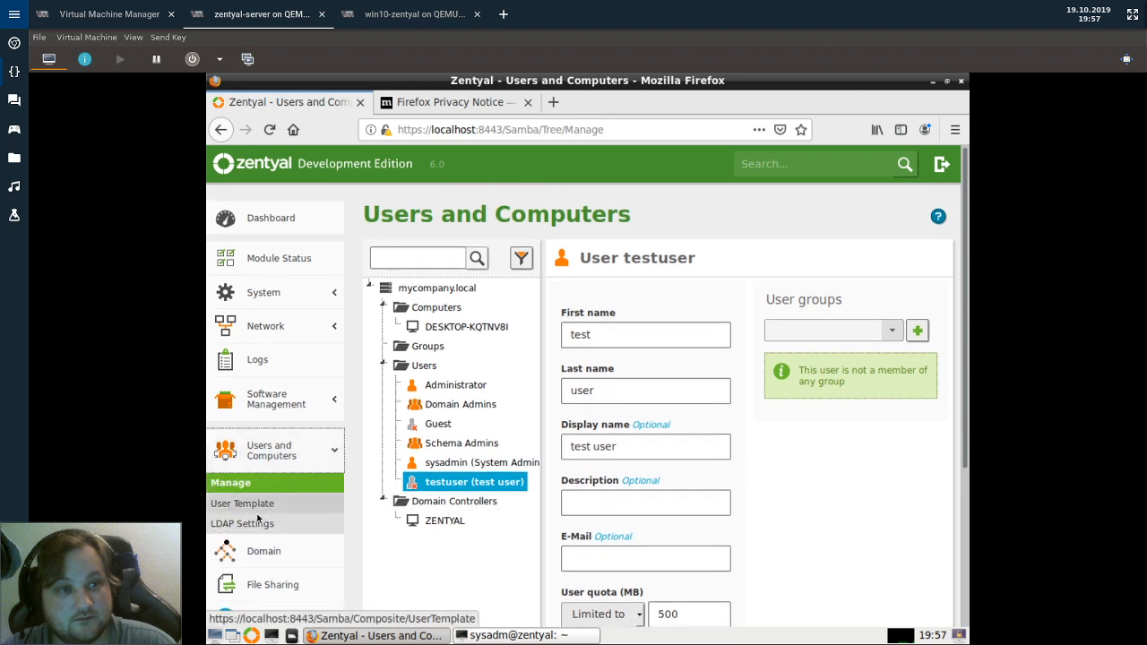
left_click(237, 483)
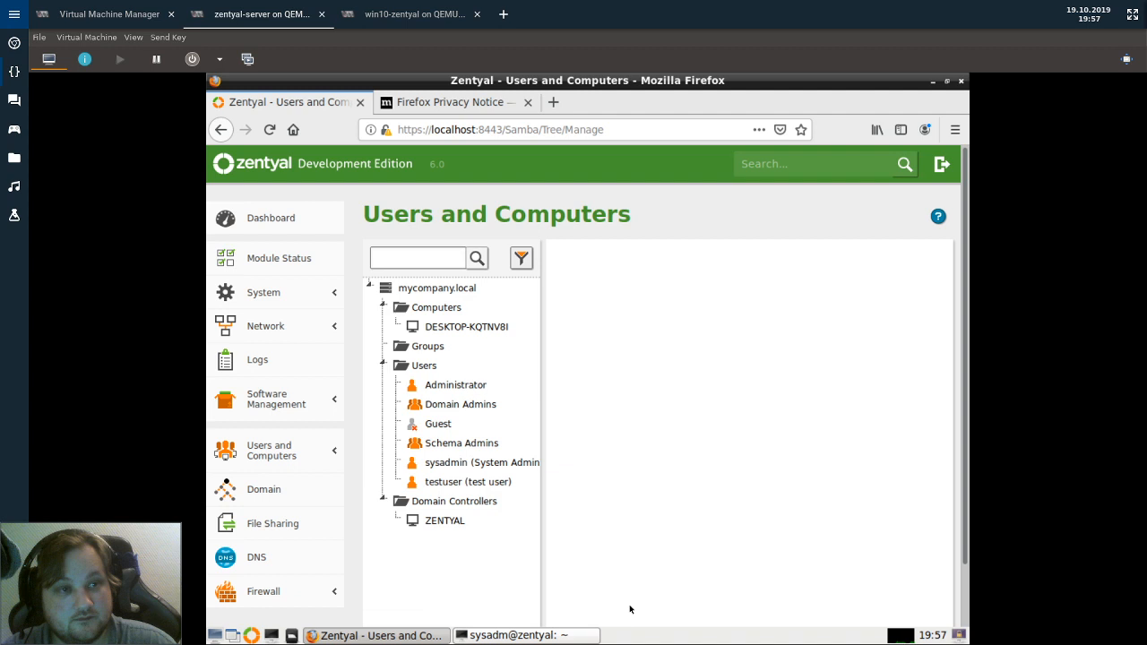
left_click(378, 12)
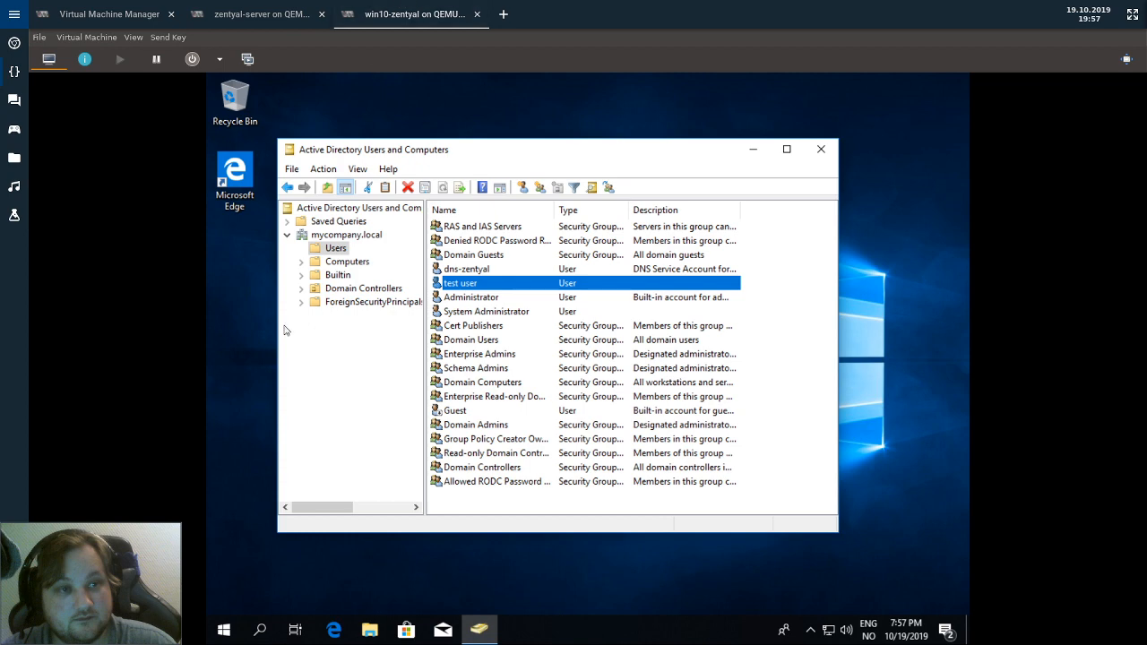
key("F5")
left_click(341, 289)
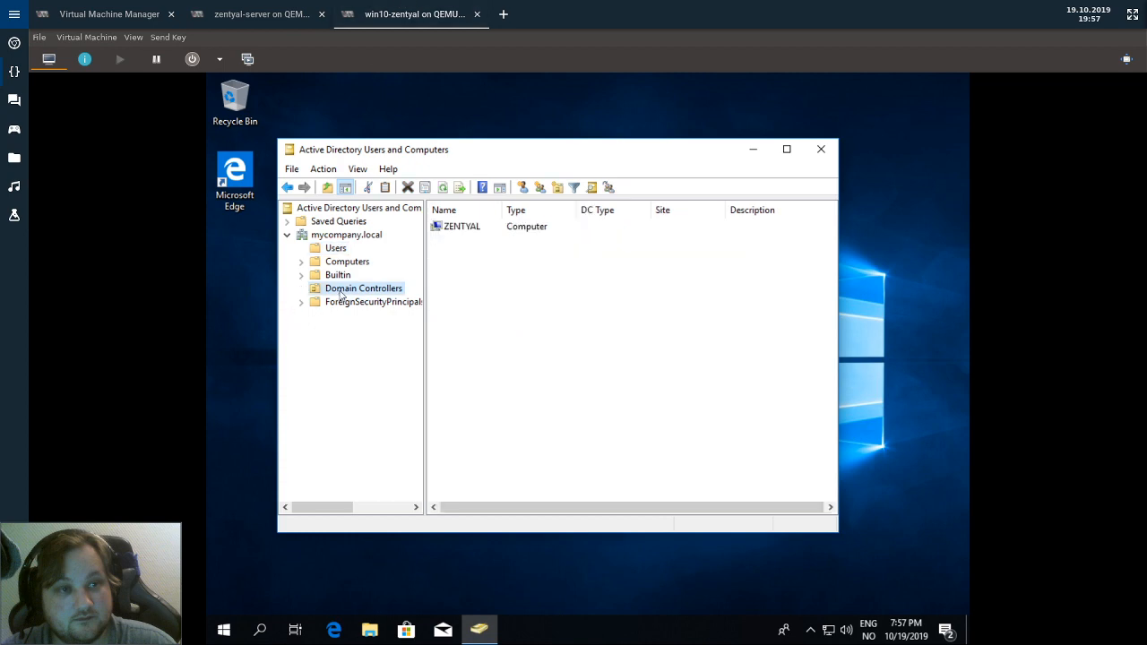
left_click(352, 263)
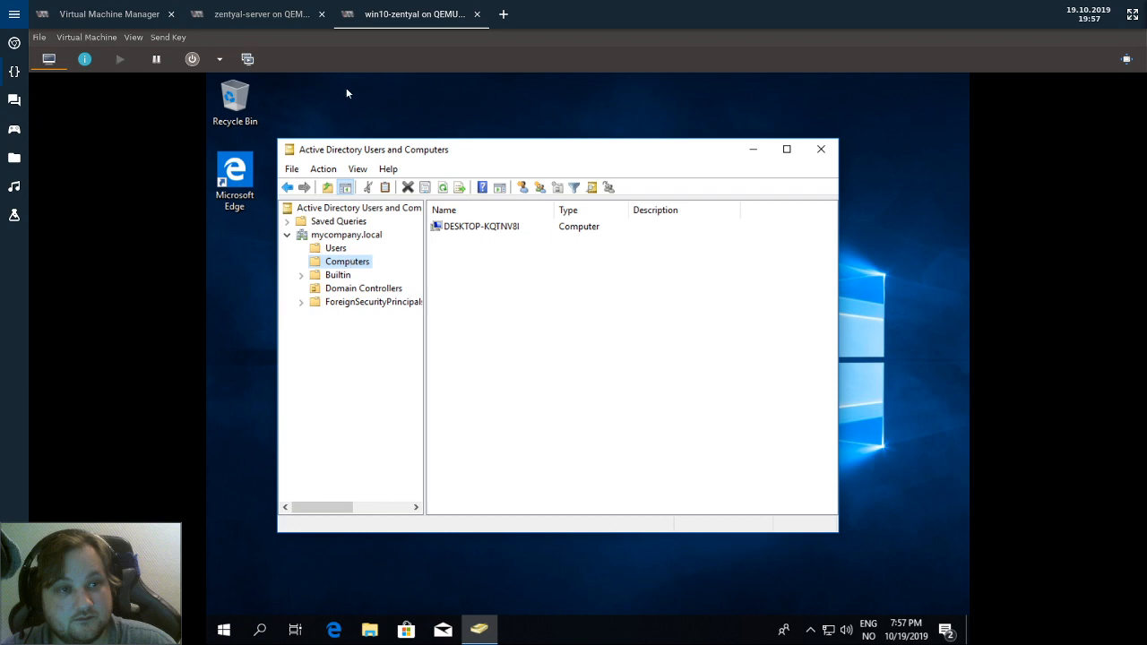
left_click(307, 236)
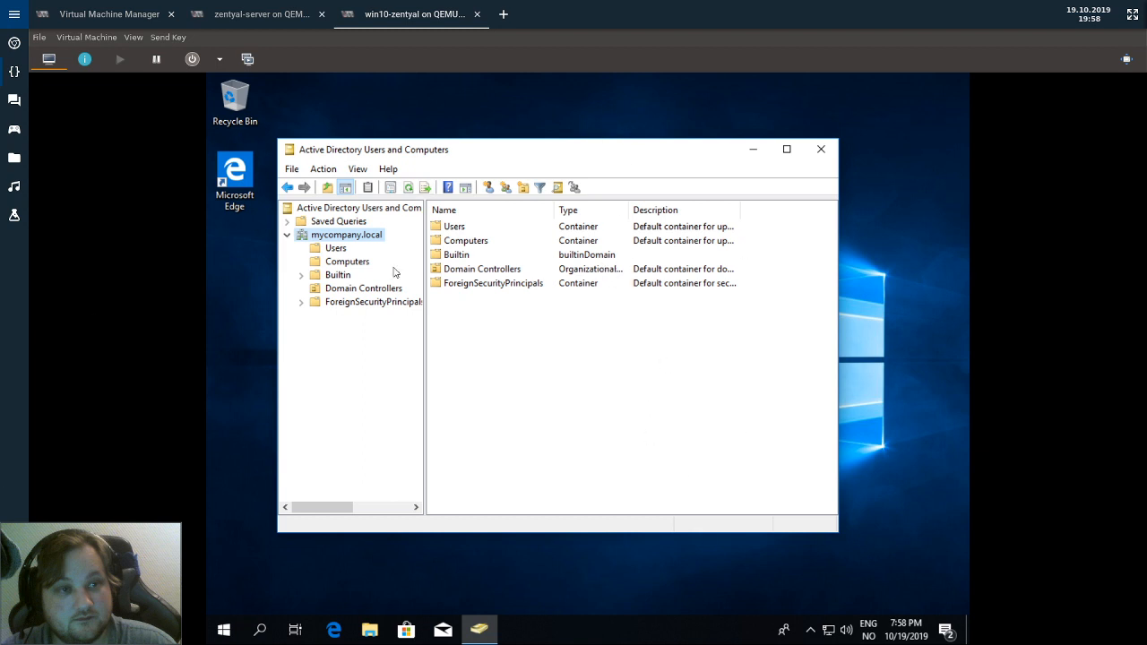
left_click(332, 262)
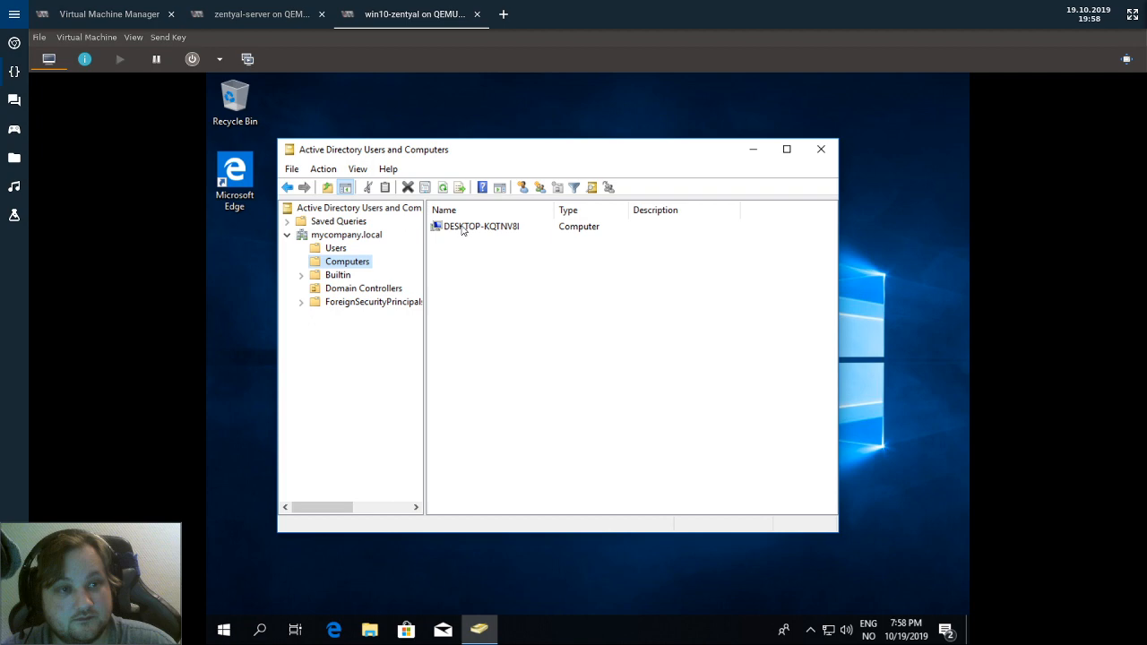
right_click(460, 227)
left_click(538, 377)
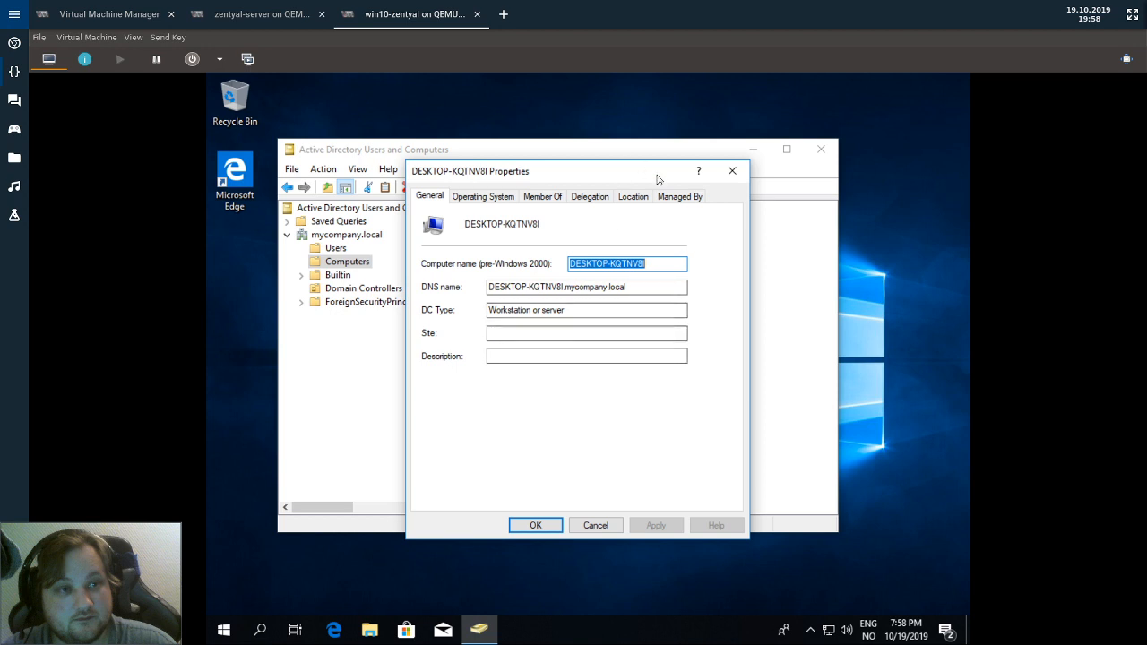
left_click(732, 171)
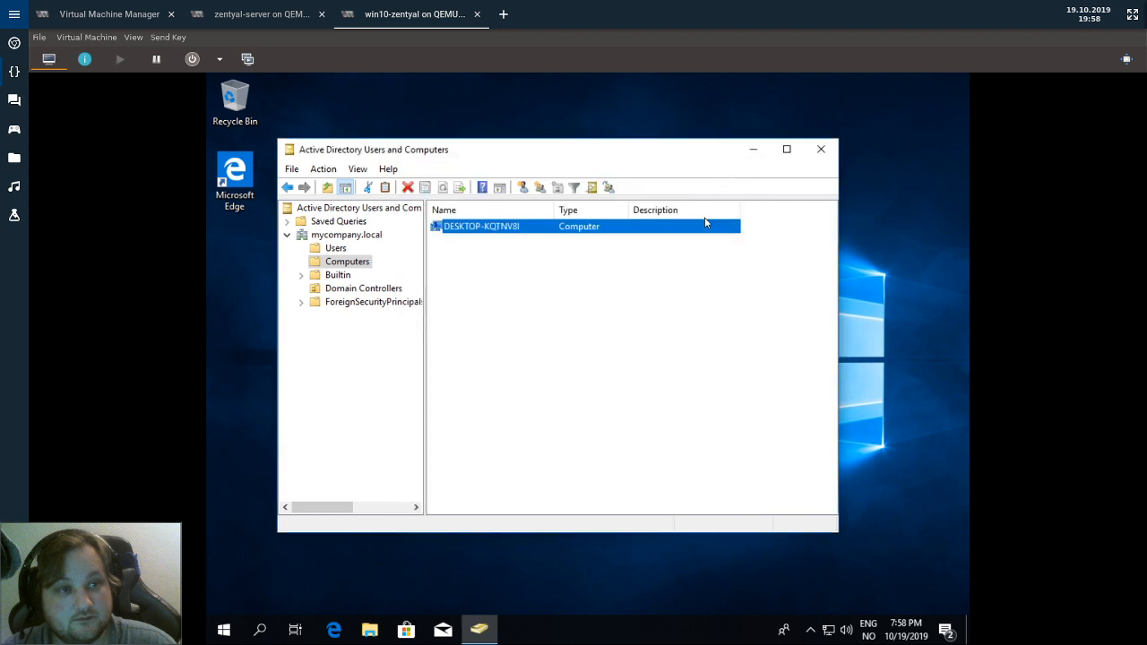
Clear the computer list selection and open the mycompany.local Users container.
left_click(636, 341)
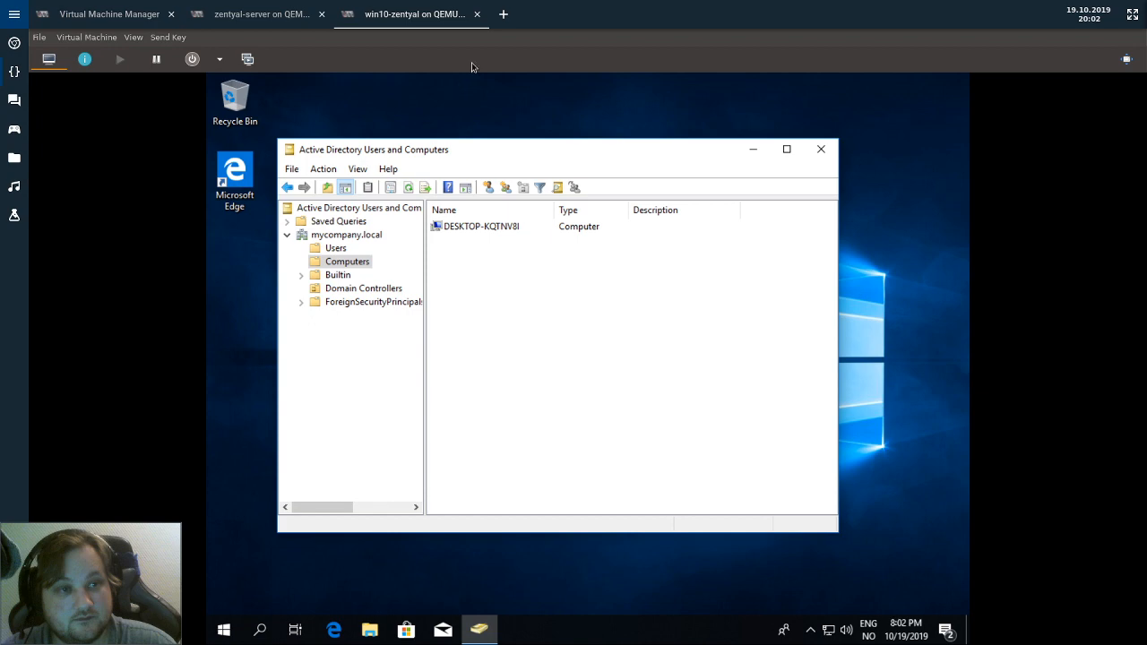
left_click(337, 249)
Start a new user and enter the first name, last name and logon name, fixing typos.
left_click(490, 186)
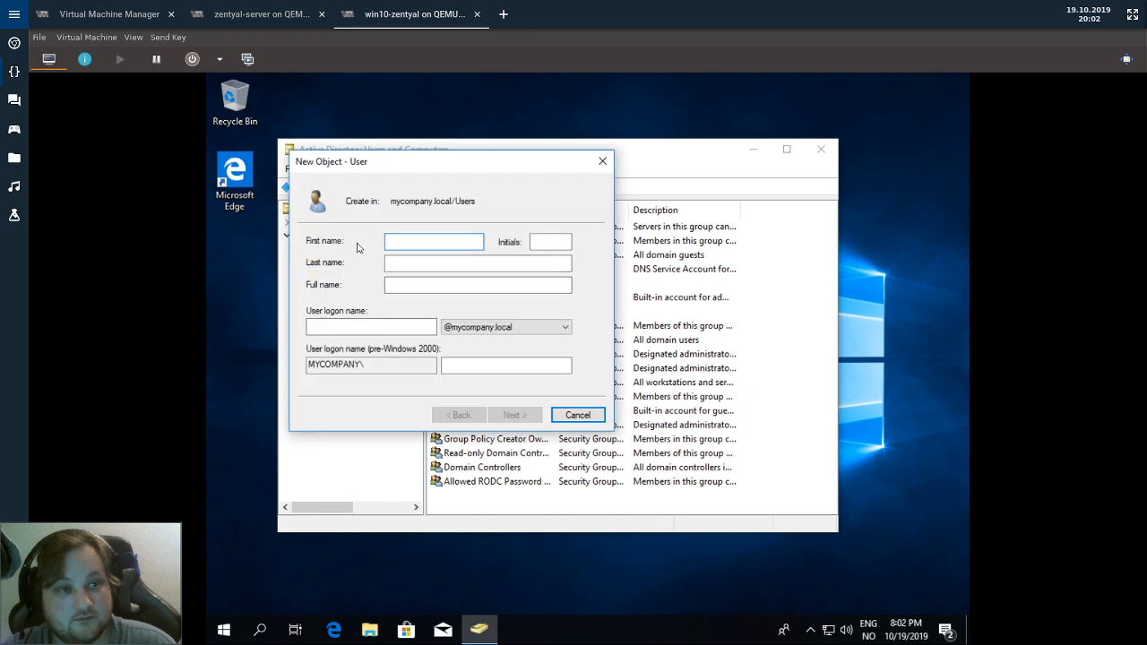
type("bob")
left_click(550, 241)
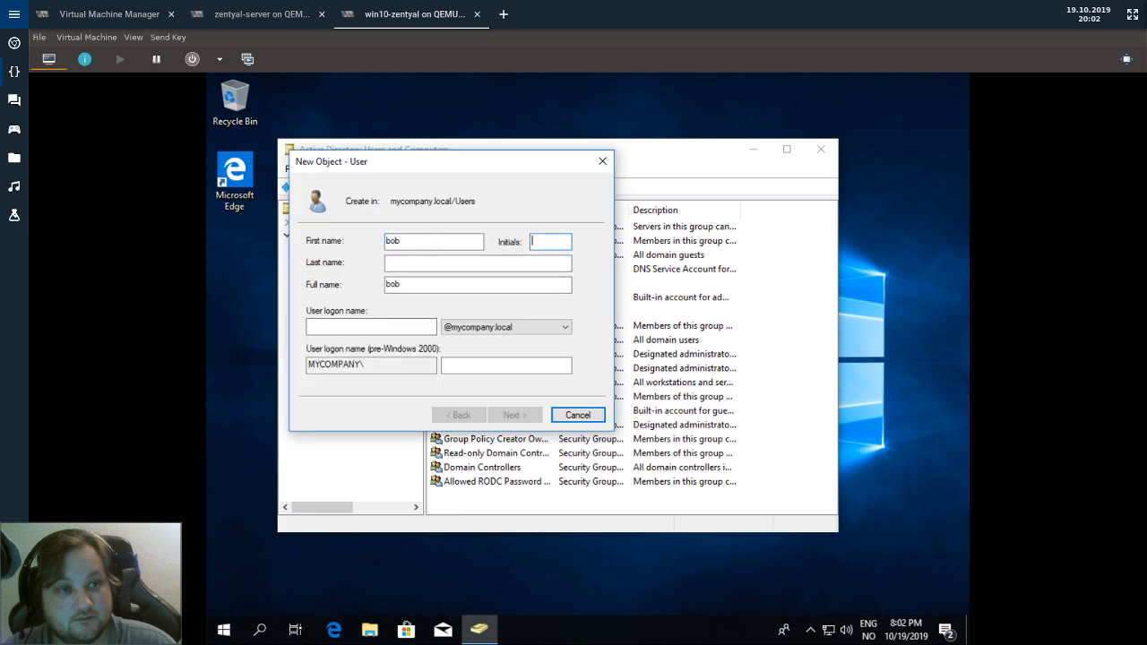
type("bobby")
key("Tab")
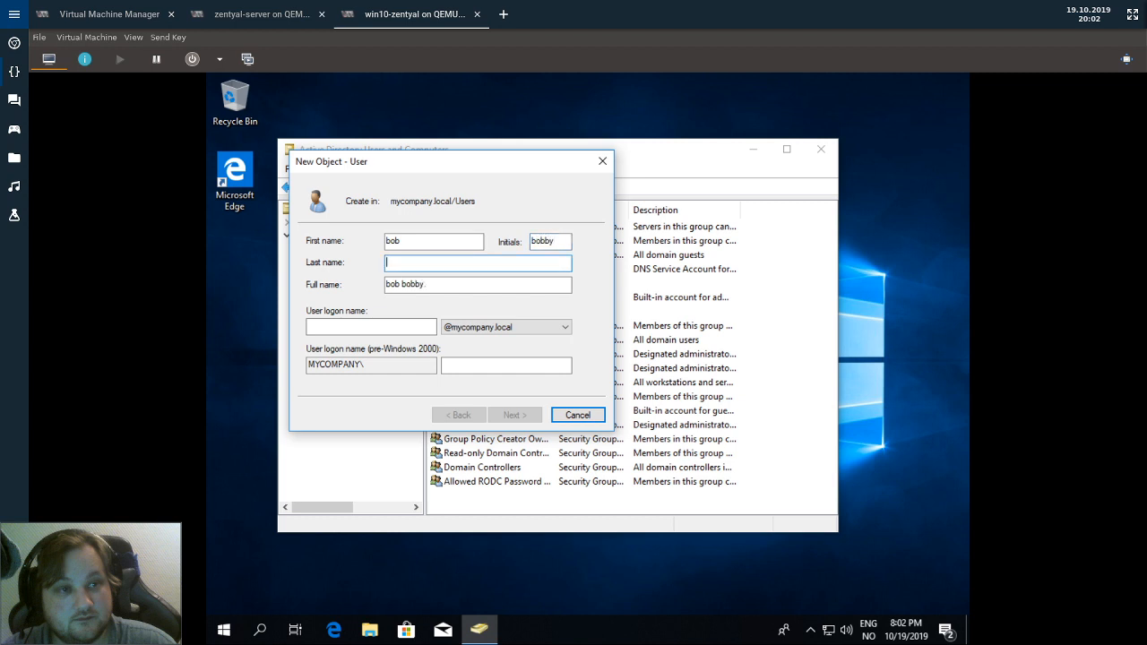
double_click(549, 241)
key("BackSpace")
key("Tab")
type("bibby")
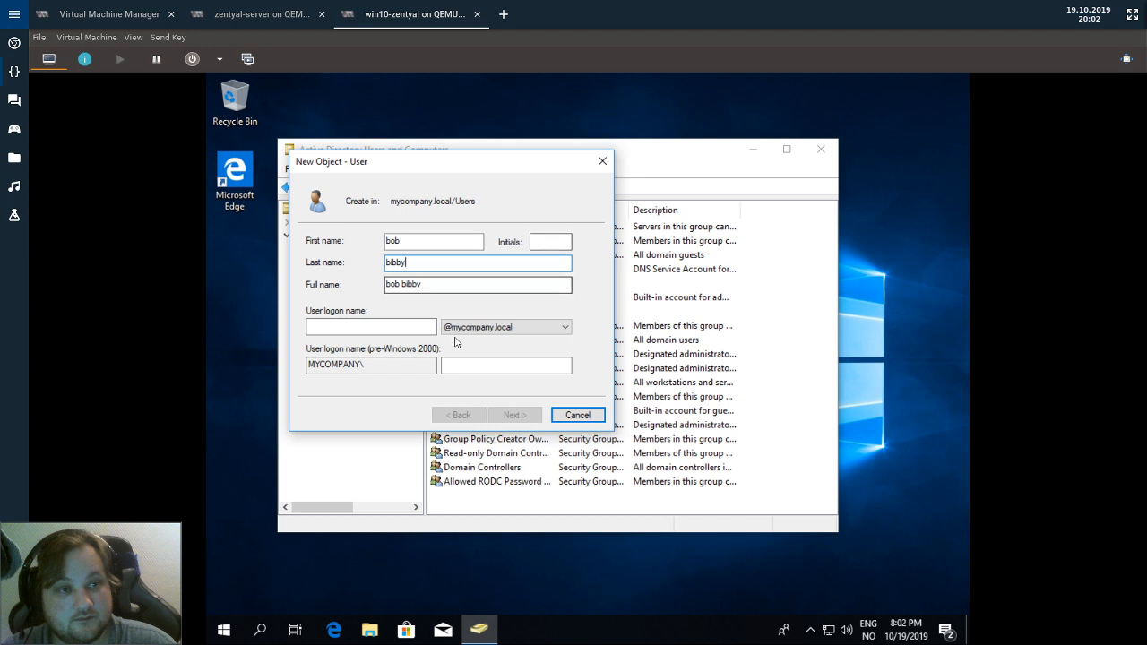
left_click(360, 328)
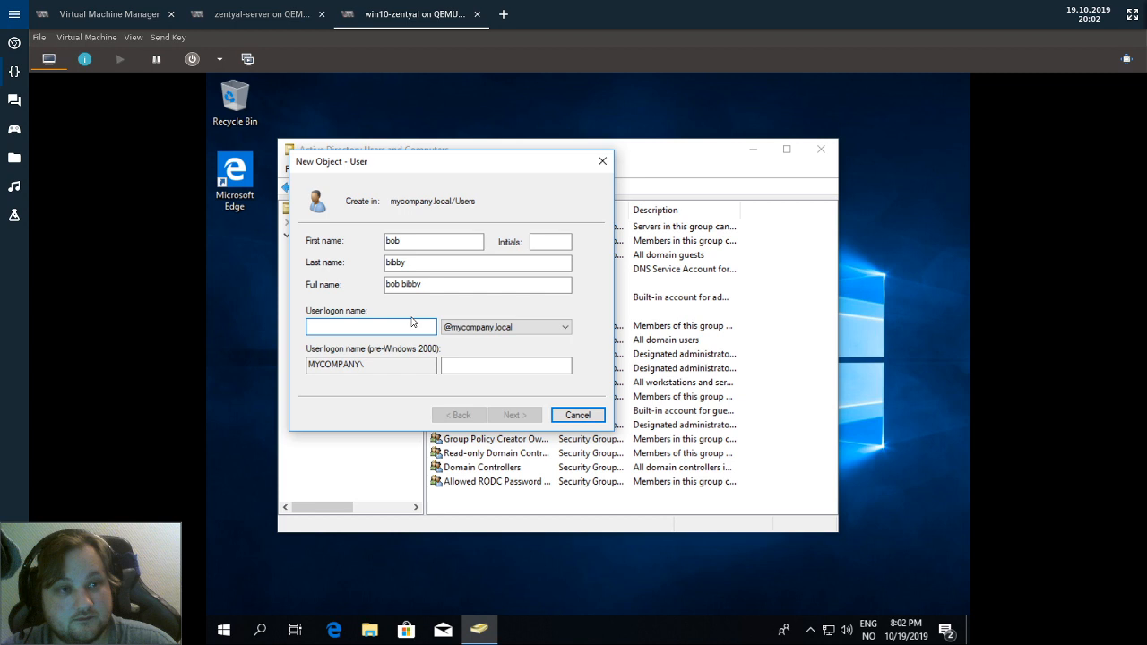
type("bbib")
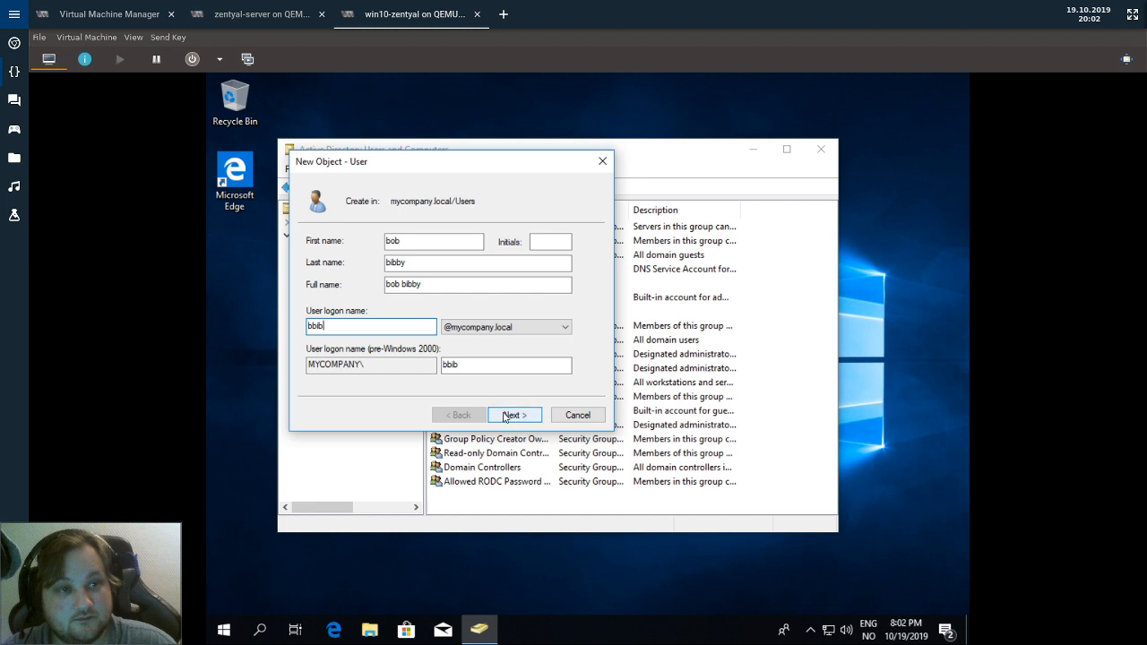
Enter and confirm the new user's password and finish creating the account.
left_click(508, 416)
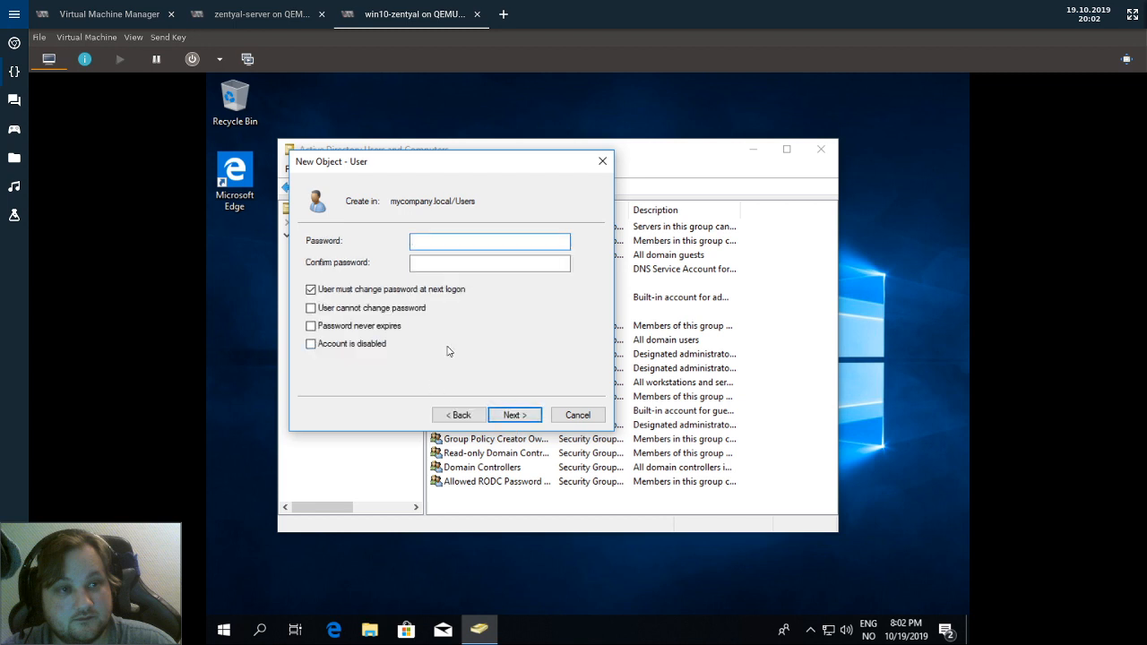
type("•••")
key("Tab")
type("•••")
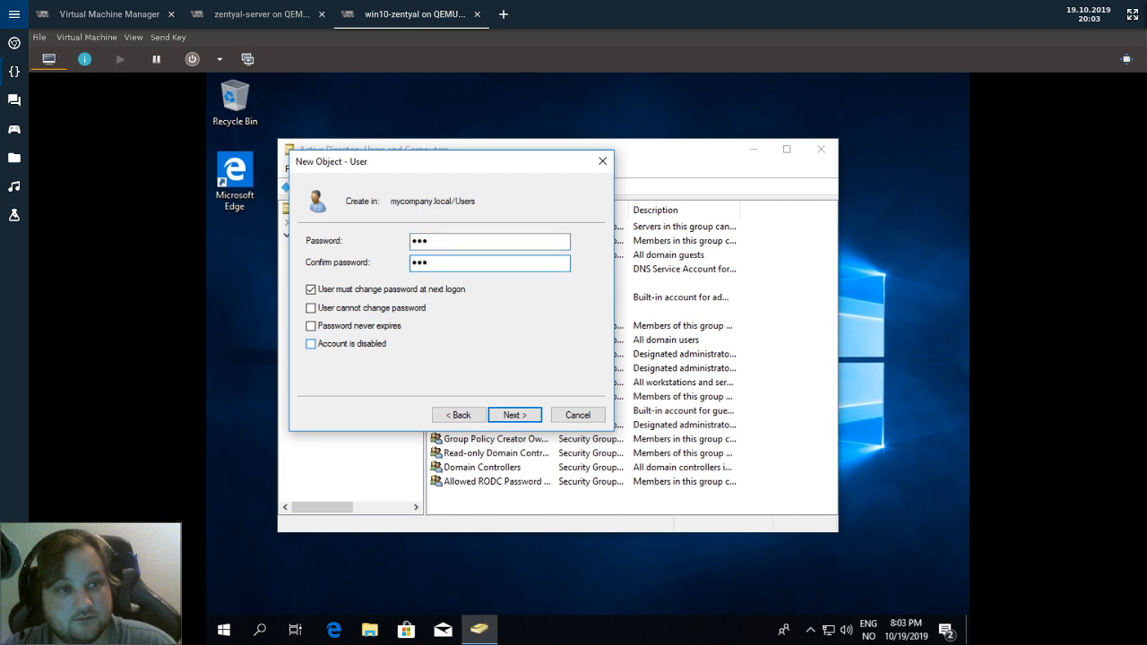
left_click(512, 418)
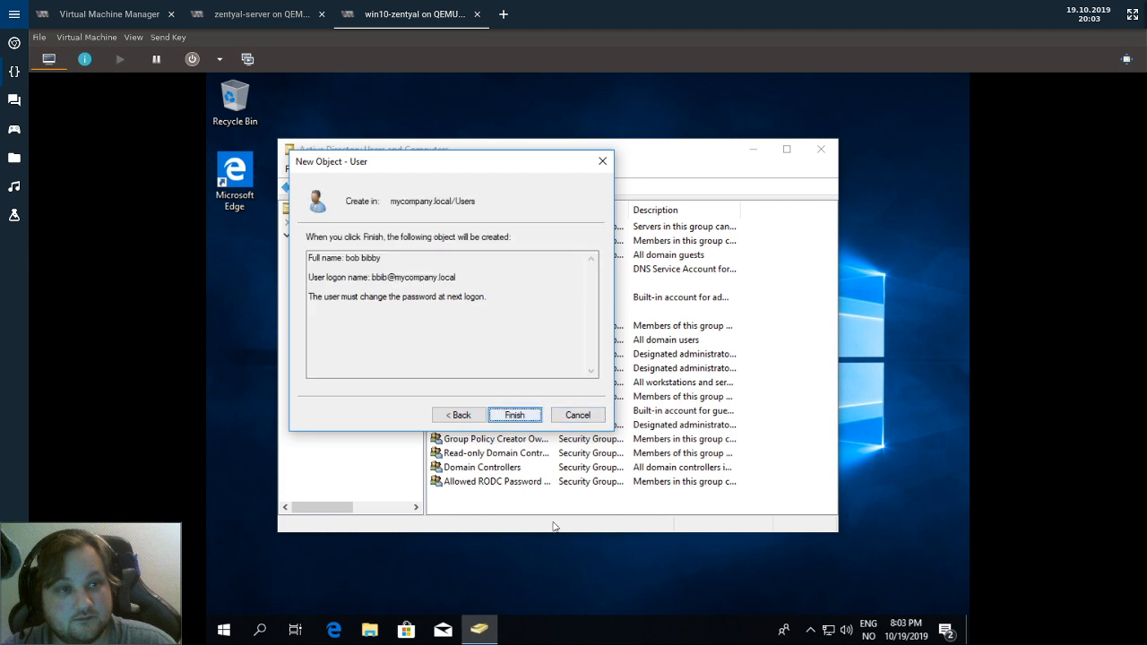
left_click(514, 417)
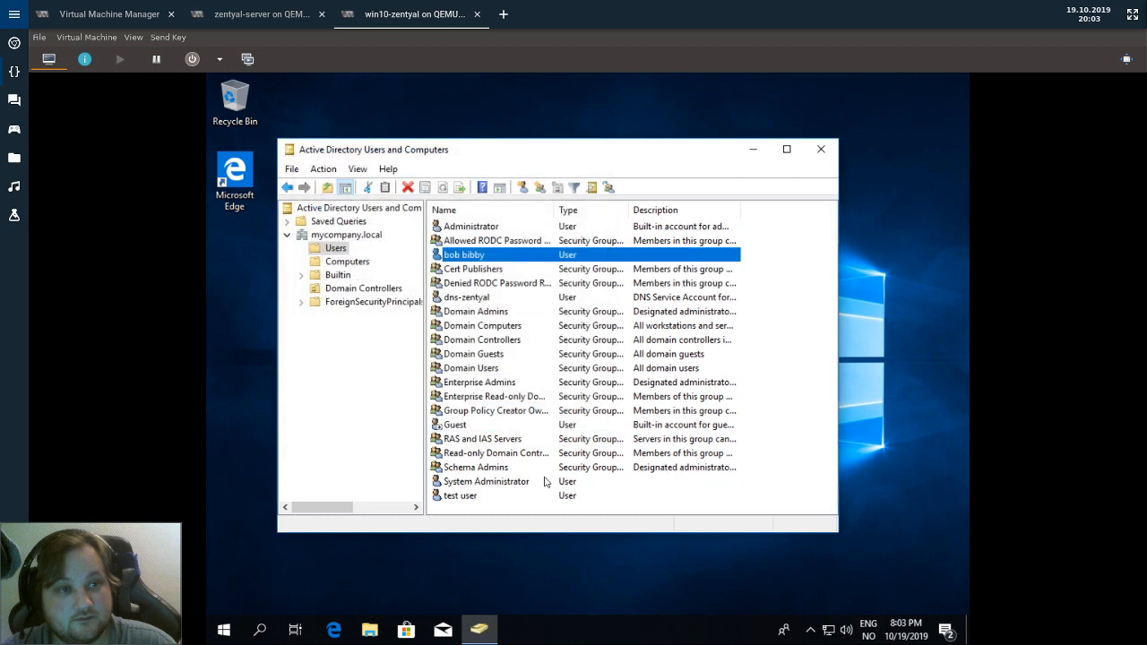
left_click(260, 14)
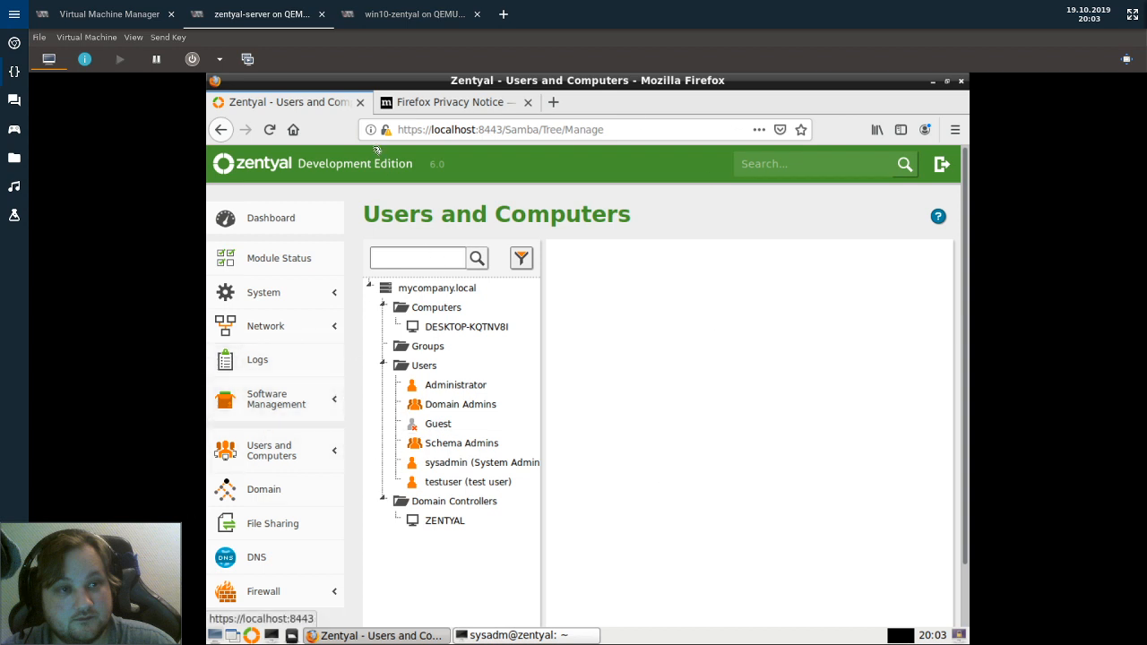
Reload Zentyal's Users and Computers page and open the newly created user's details form.
left_click(269, 129)
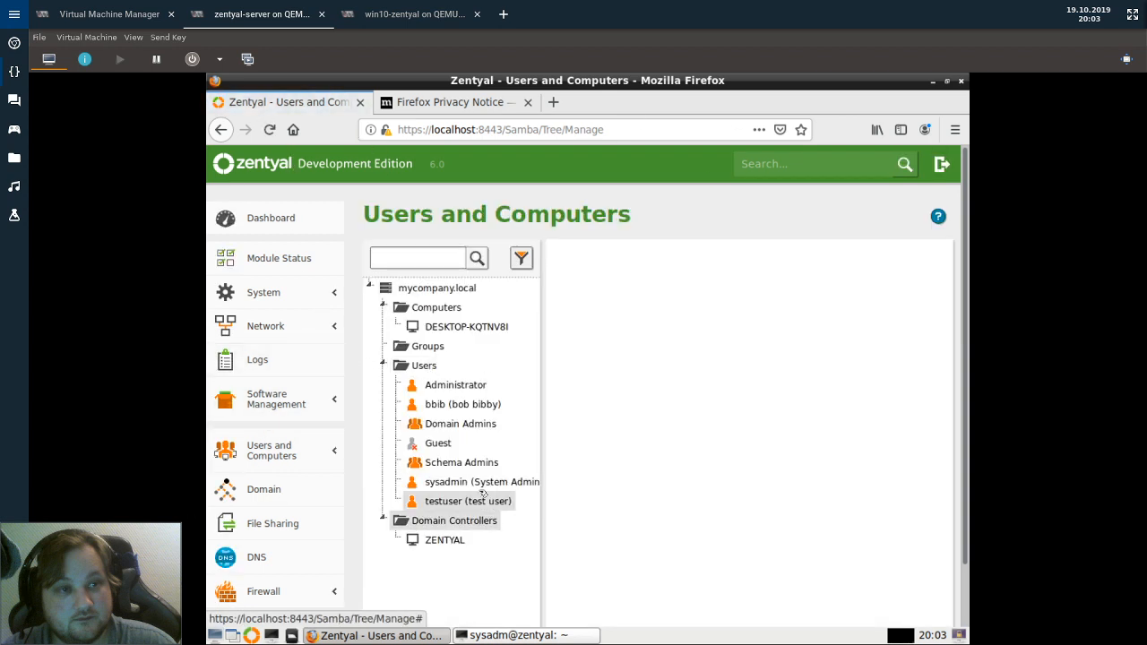
left_click(468, 408)
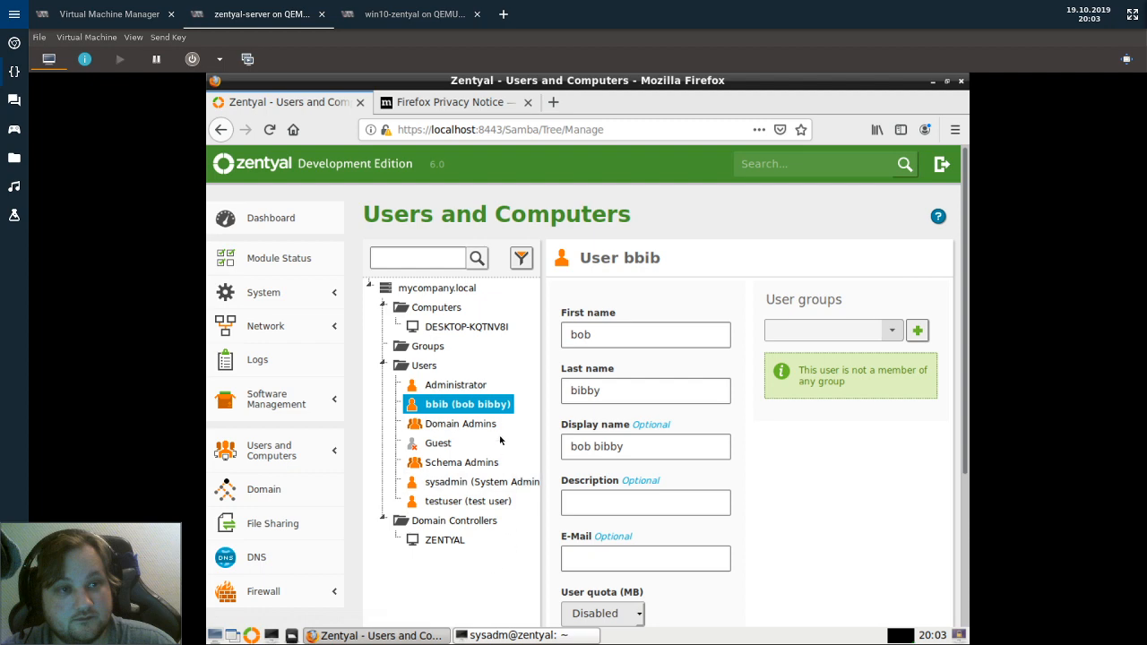
scroll(519, 414, "down", 5)
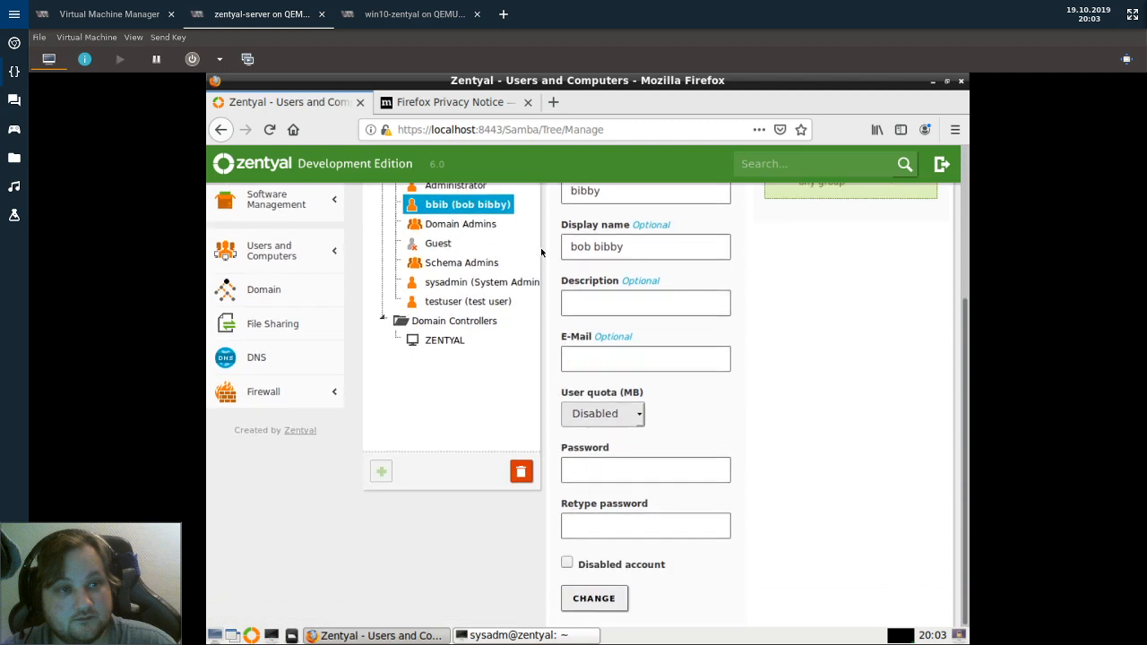
scroll(655, 482, "up", 5)
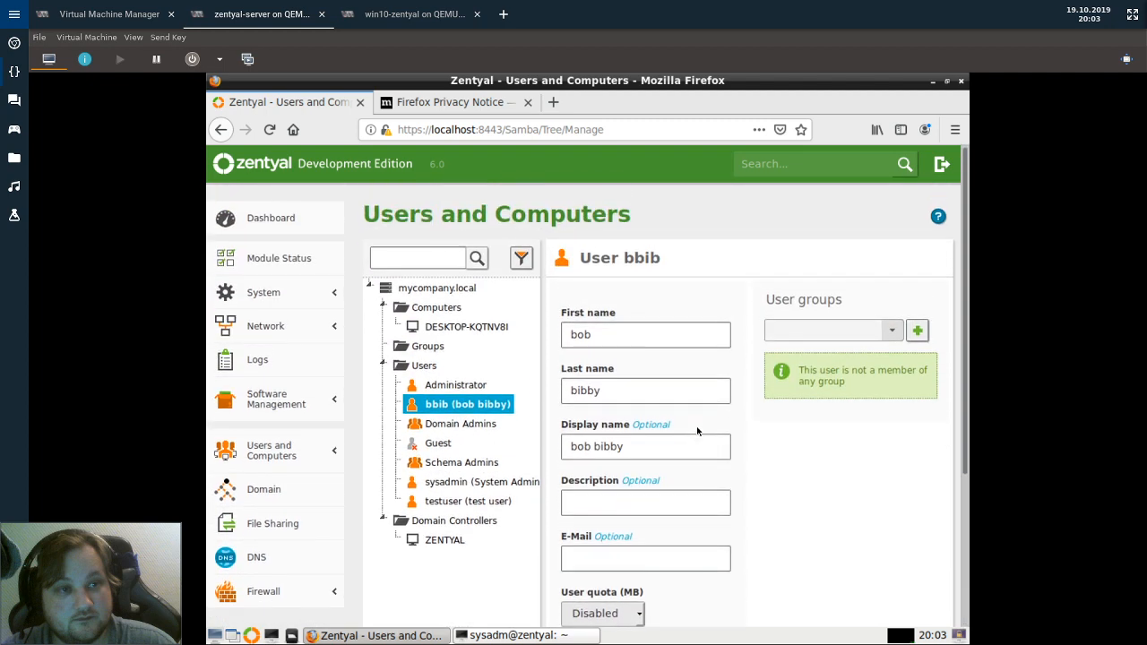
Sign out of the current Windows 10 session from the Start menu.
left_click(415, 13)
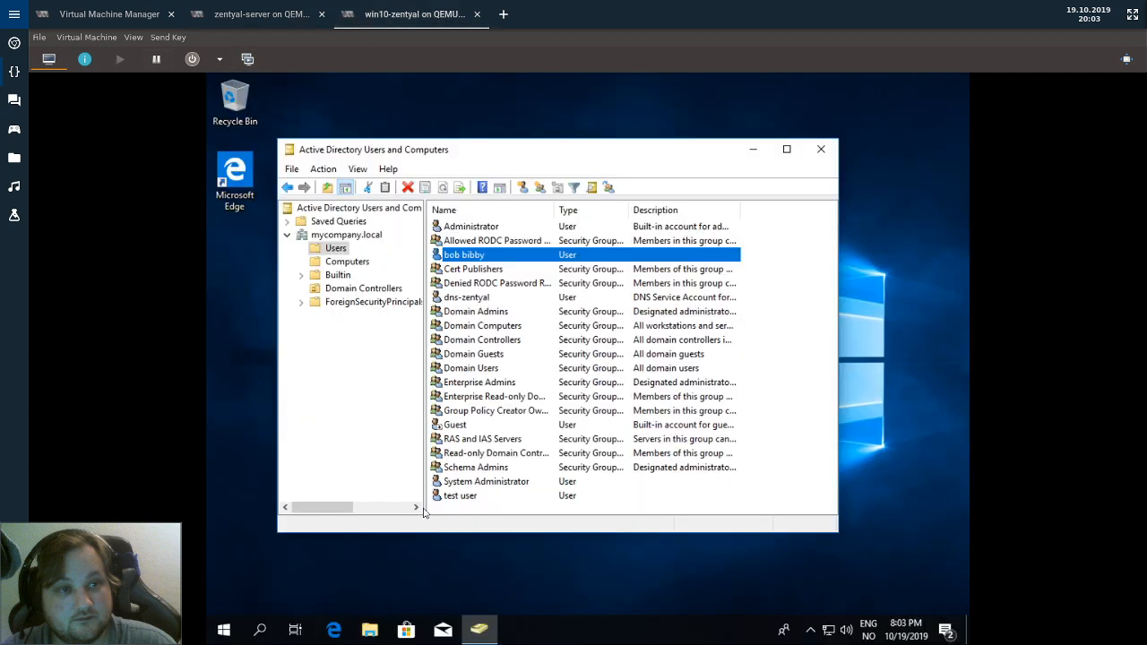
left_click(224, 630)
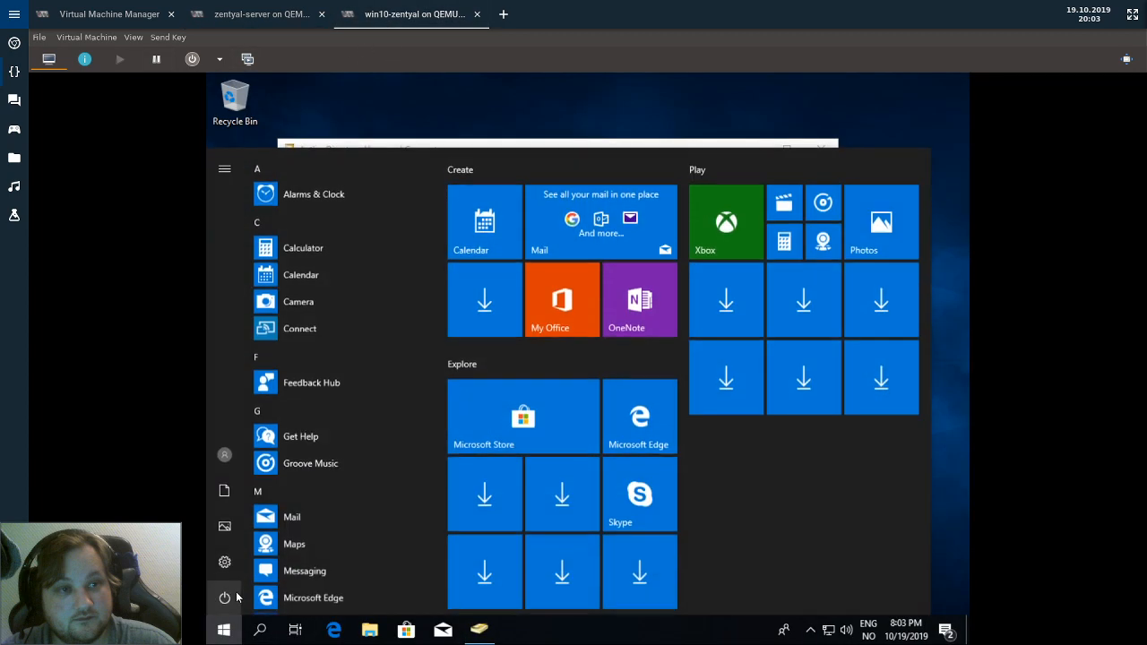
left_click(224, 454)
left_click(246, 388)
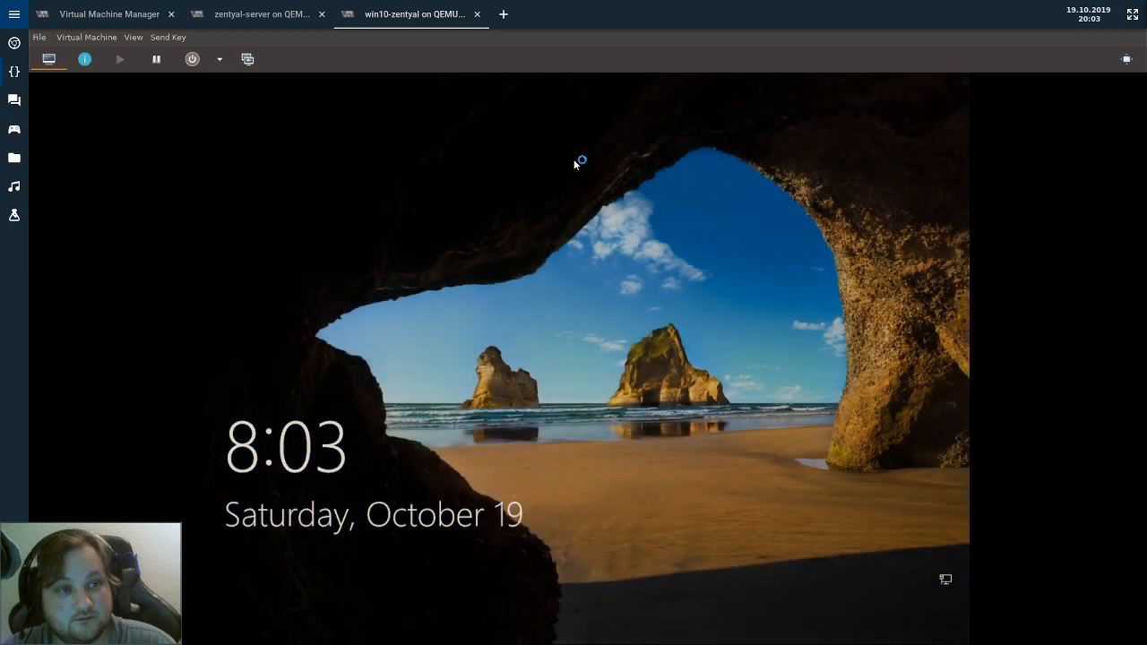
Sign in as the new domain user and set a new password when prompted.
left_click(593, 442)
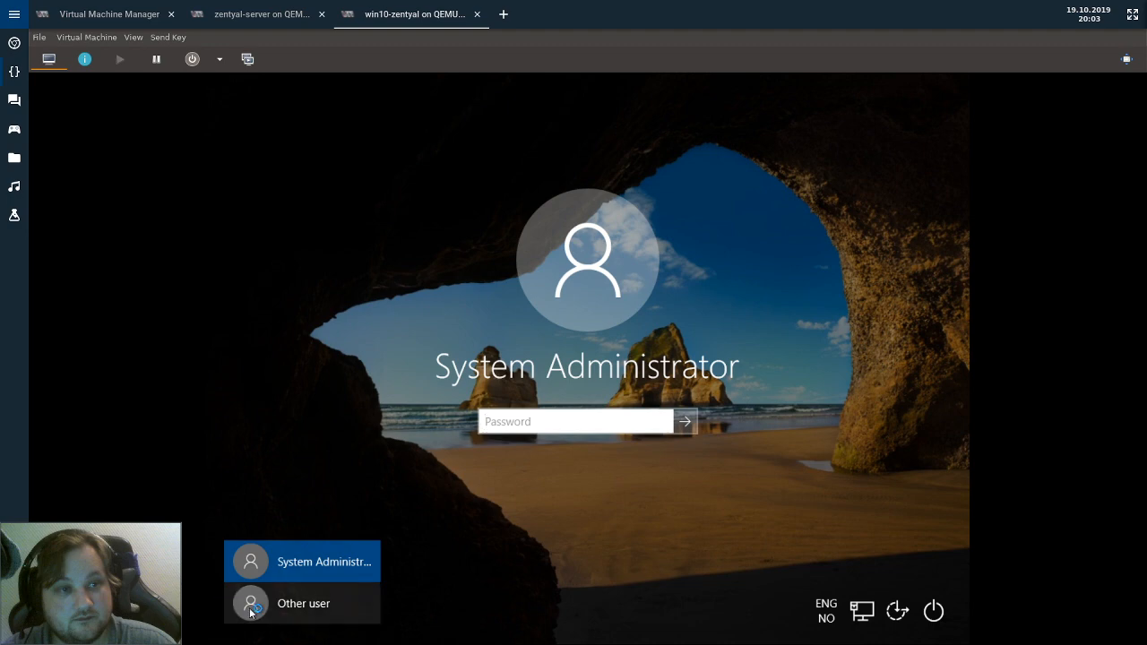
left_click(231, 605)
type("bbib")
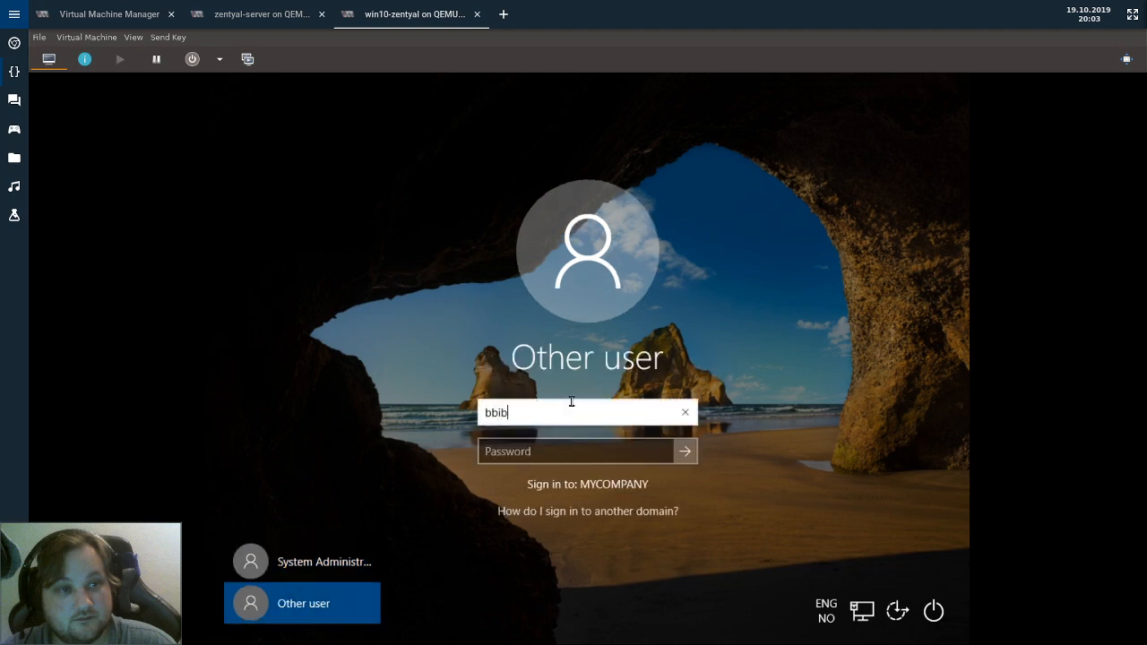
key("Tab")
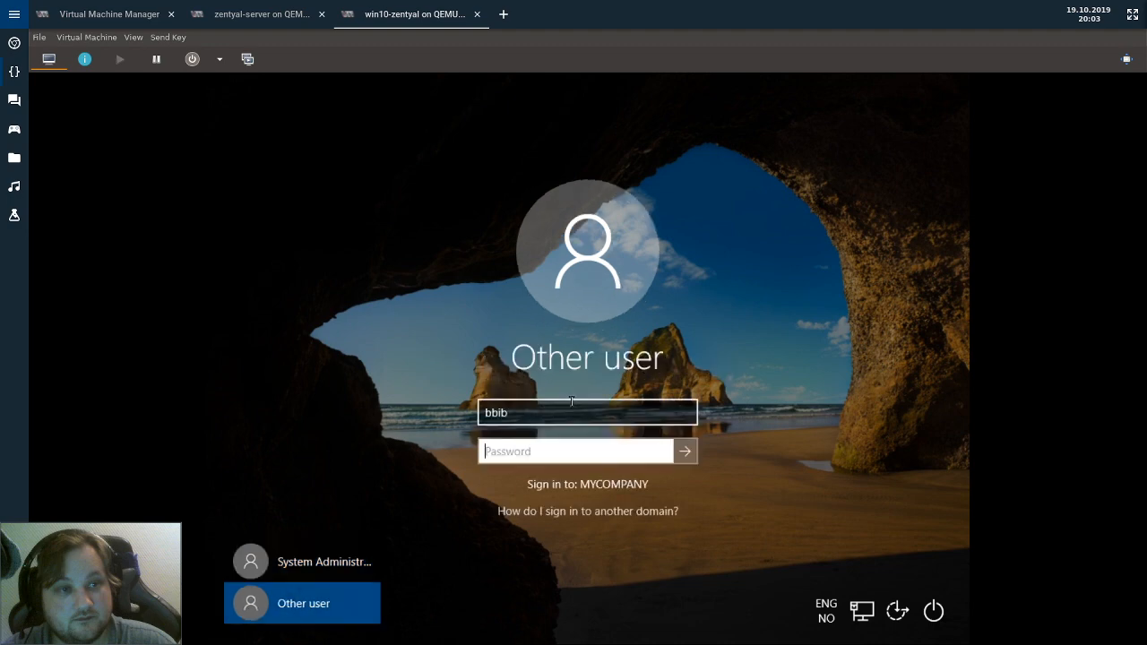
type("•••")
key("Return")
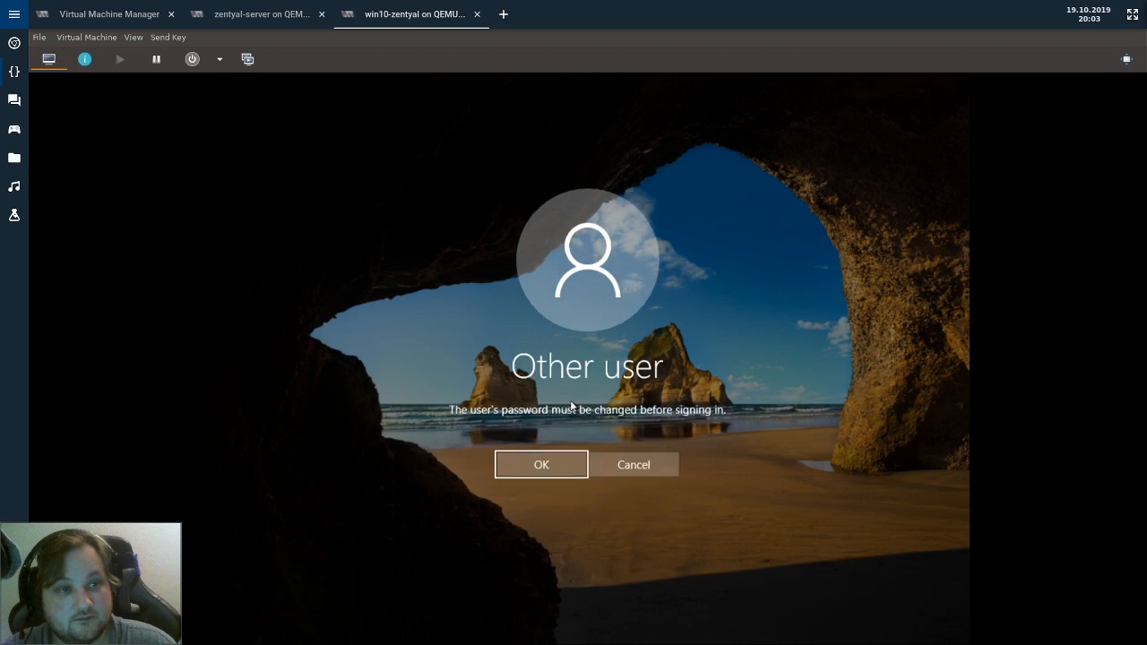
key("Return")
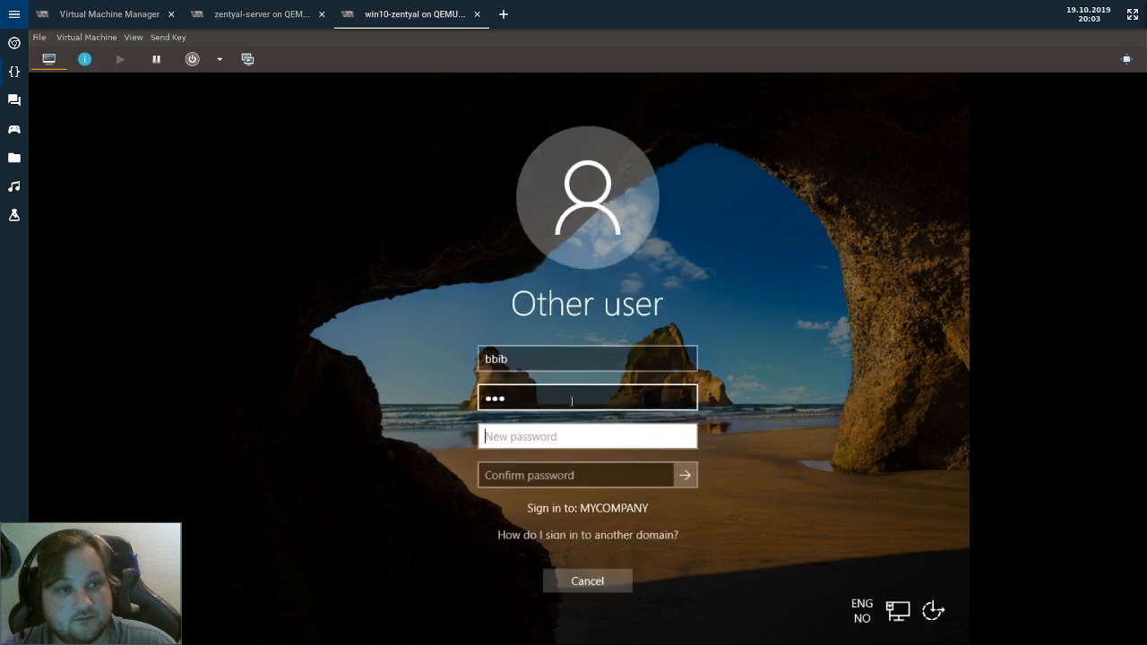
type("•••••")
key("Tab")
type("•••••")
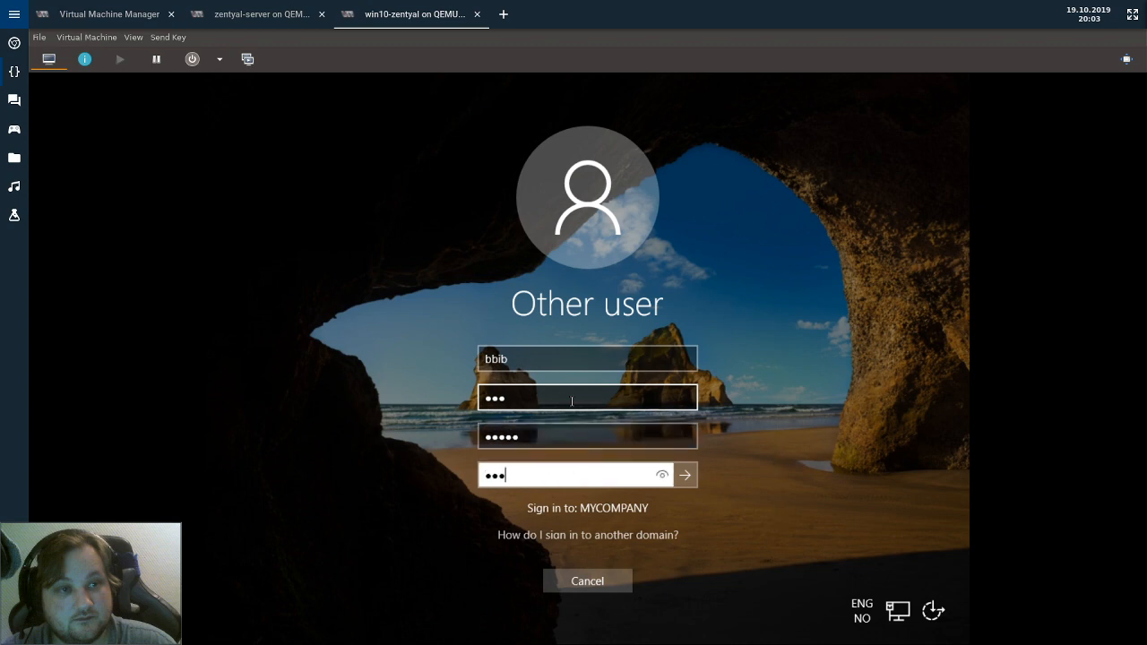
key("Return")
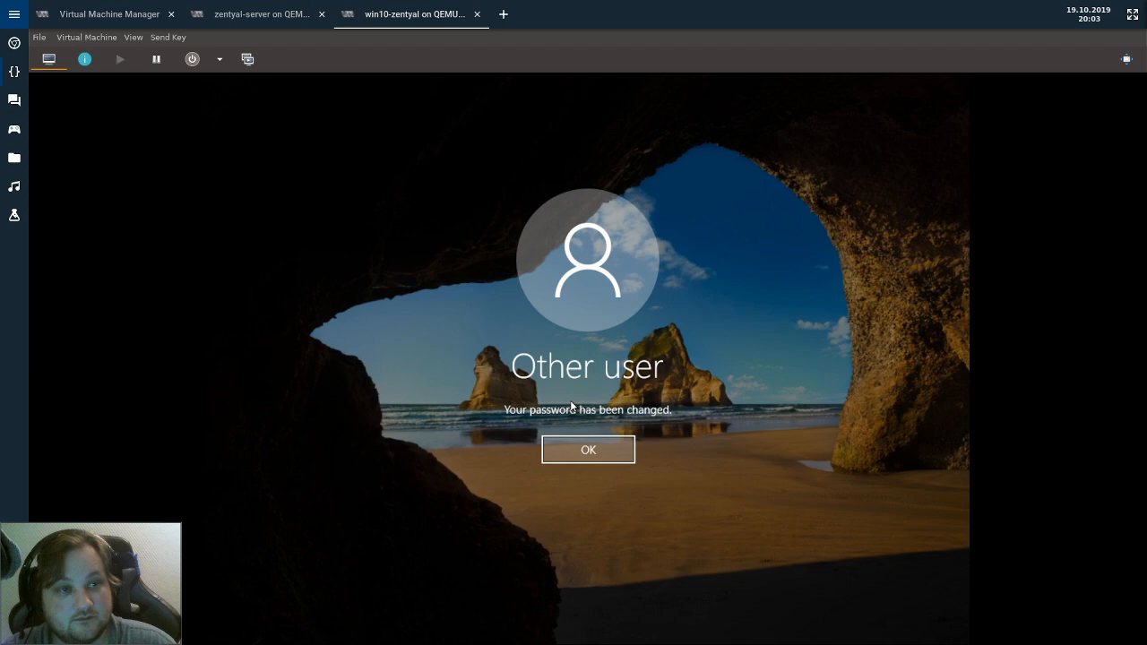
left_click(588, 450)
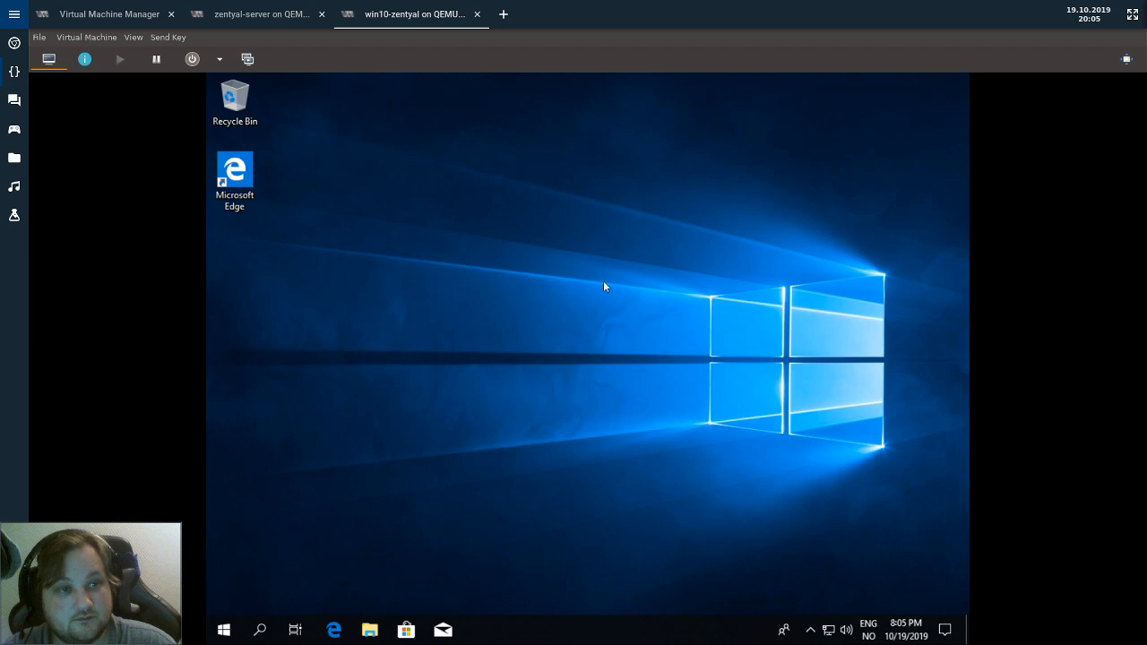
Switch to the Vivaldi window showing the Pi-hole Admin Console with Alt+Tab.
key("alt+Tab")
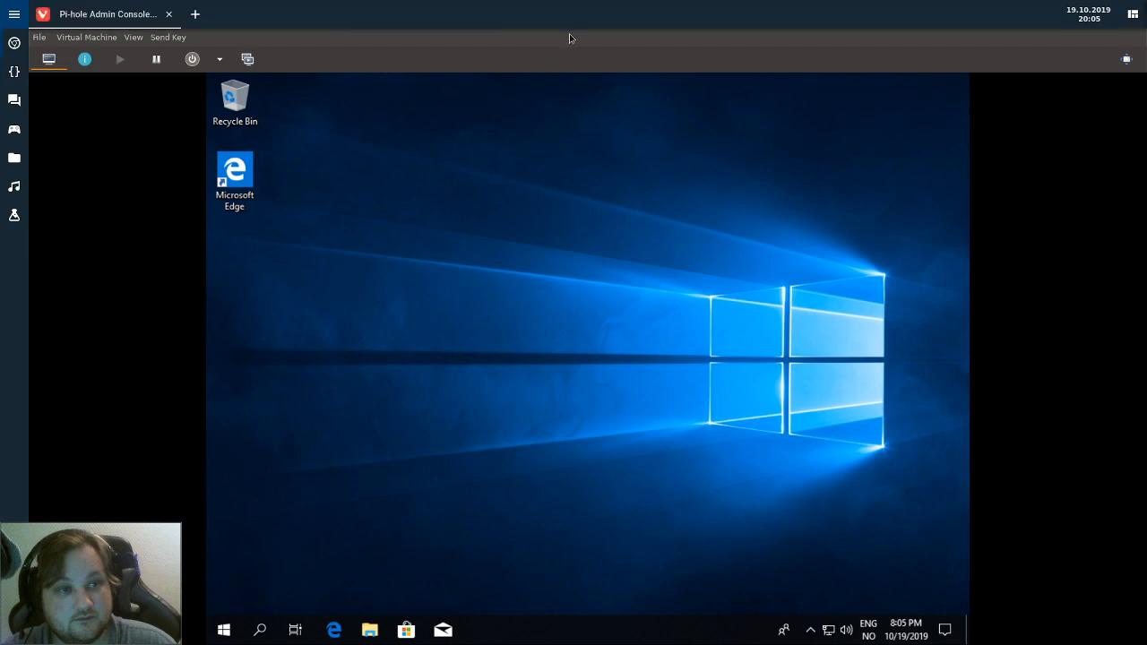
Search DuckDuckGo for 'nethserver' and open the nethserver.org homepage.
left_click(313, 62)
double_click(313, 62)
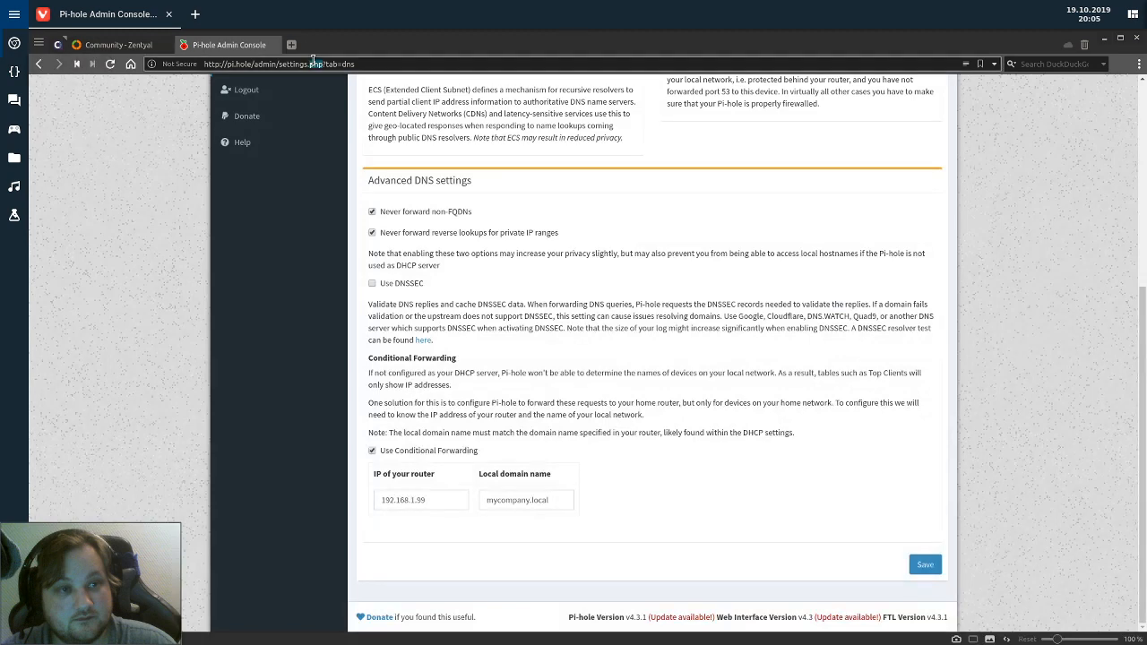
left_click(313, 63)
type("neth")
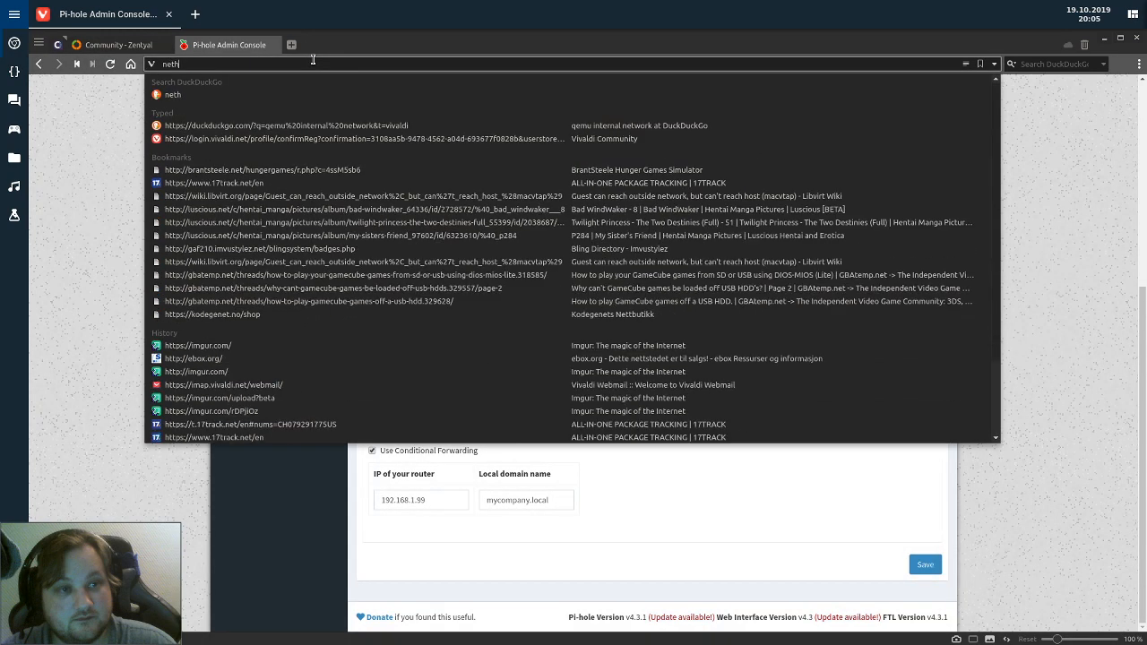
type("server")
key("Return")
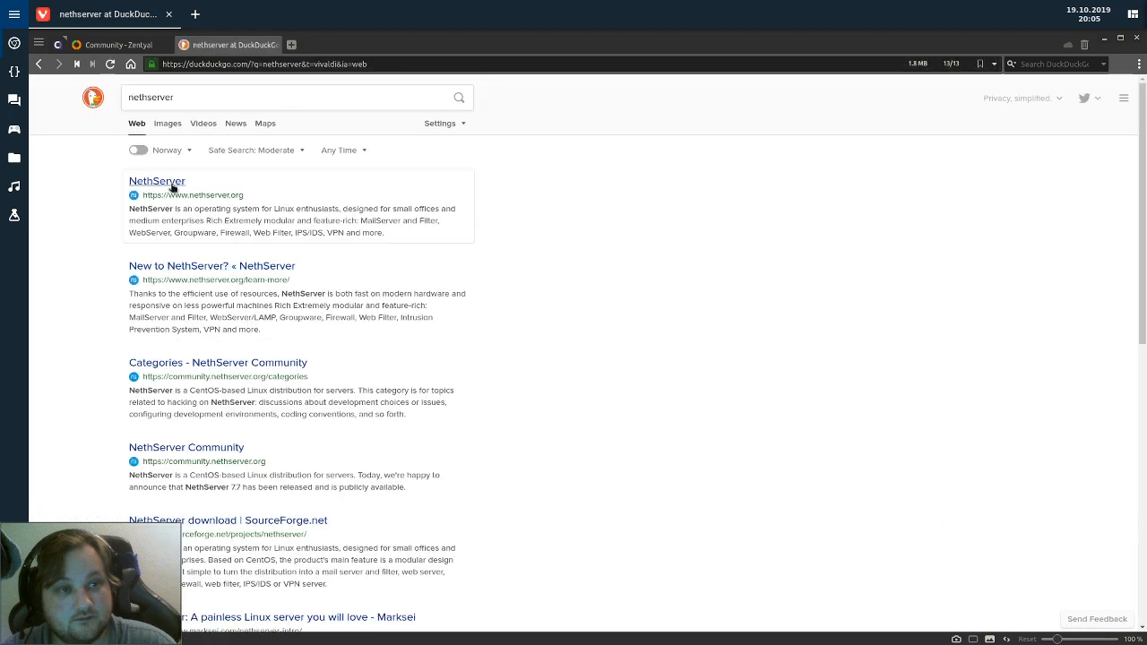
left_click(171, 183)
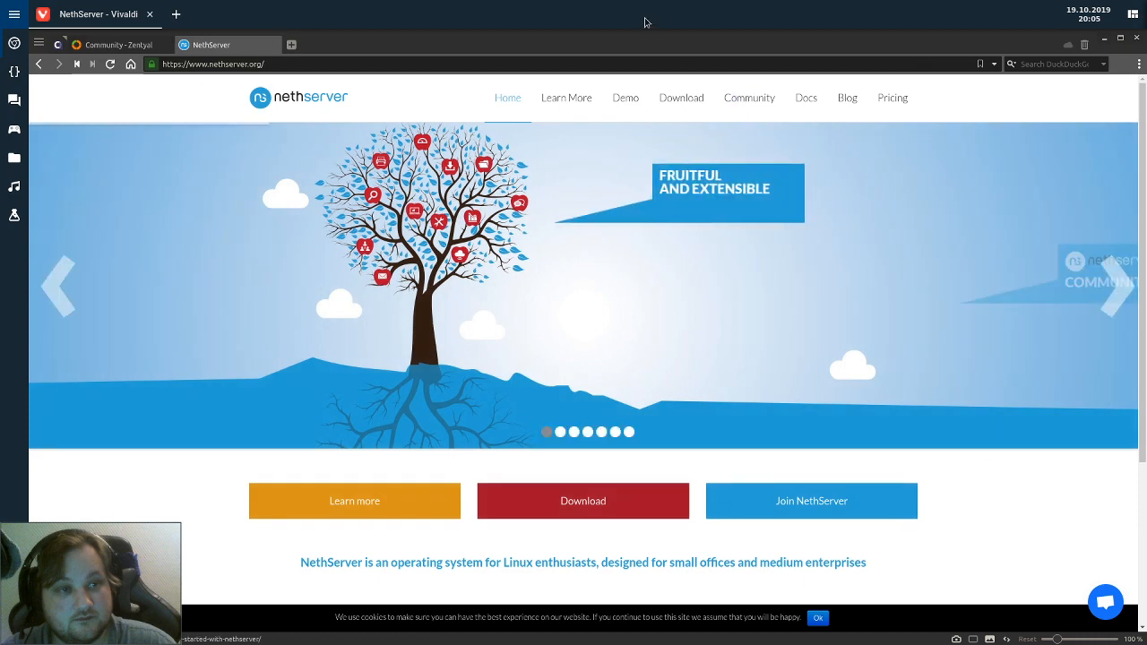
scroll(736, 206, "down", 2)
scroll(695, 257, "up", 1)
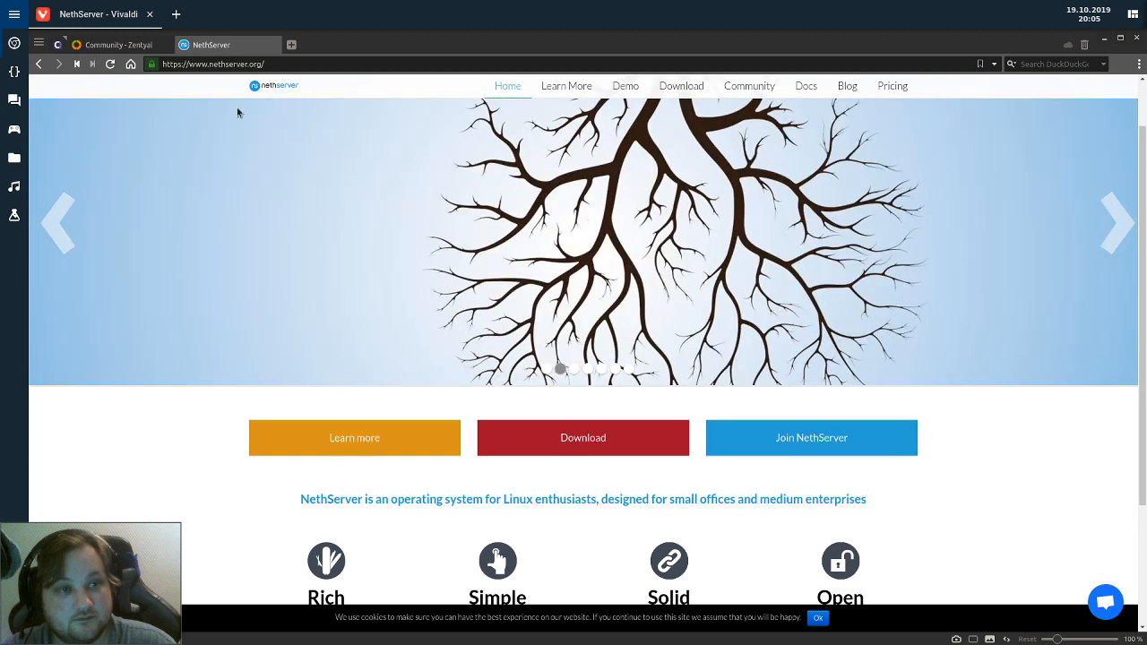
Compare Vivaldi's Community - Zentyal and NethServer tabs, then return to the win10-zentyal VM window.
left_click(112, 45)
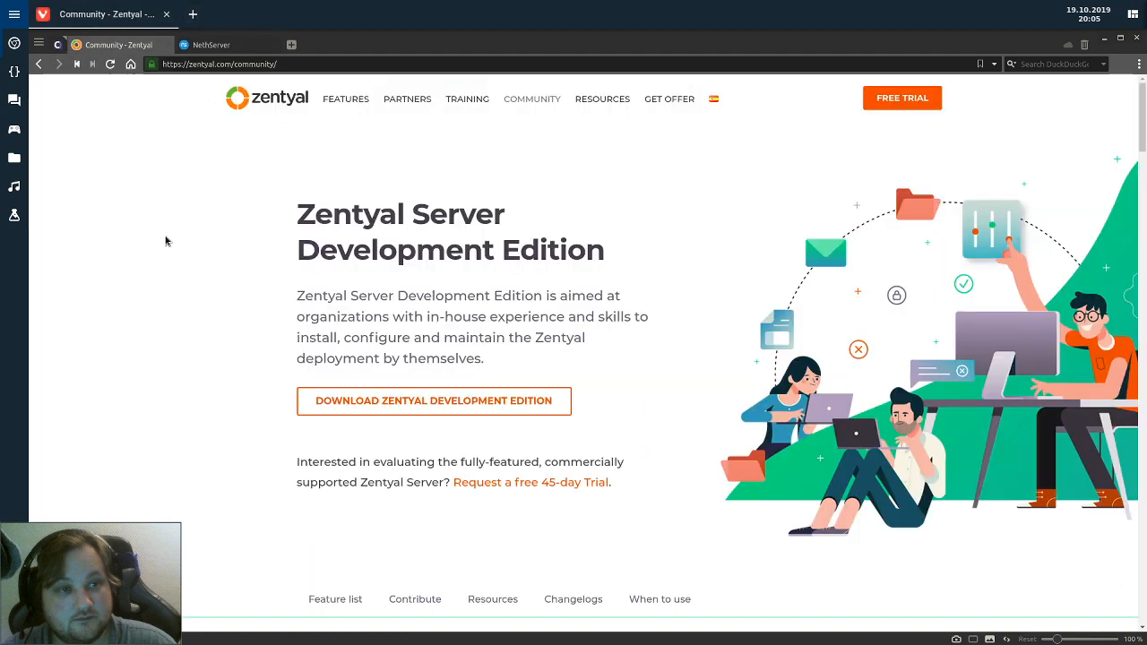
left_click(213, 45)
left_click(117, 45)
left_click(184, 46)
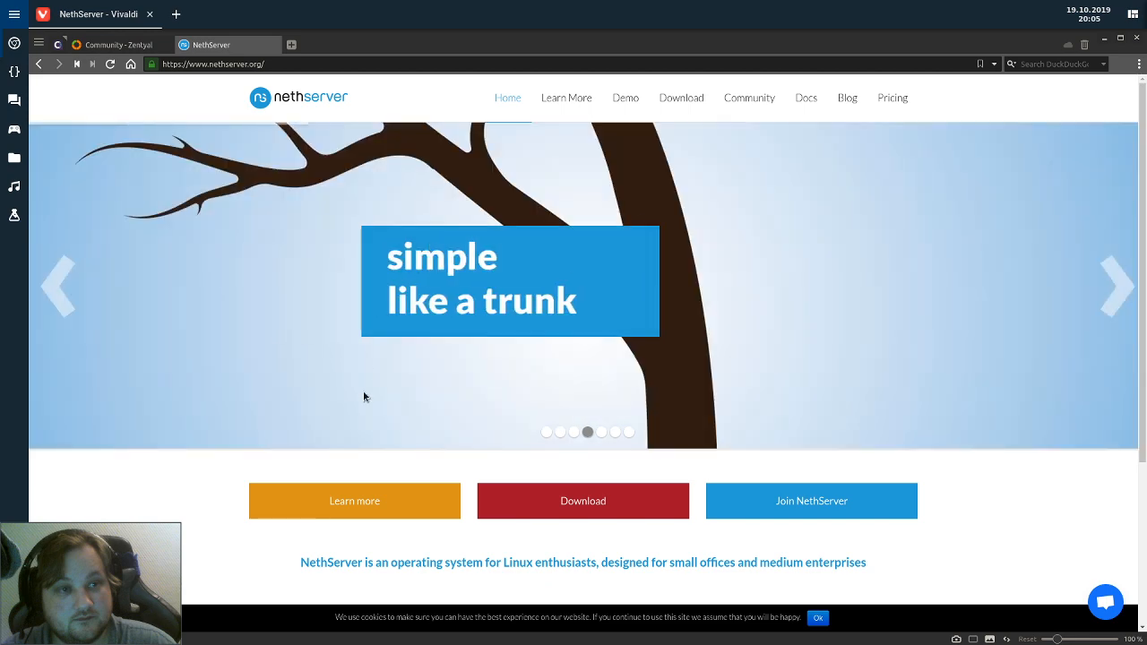
left_click(115, 44)
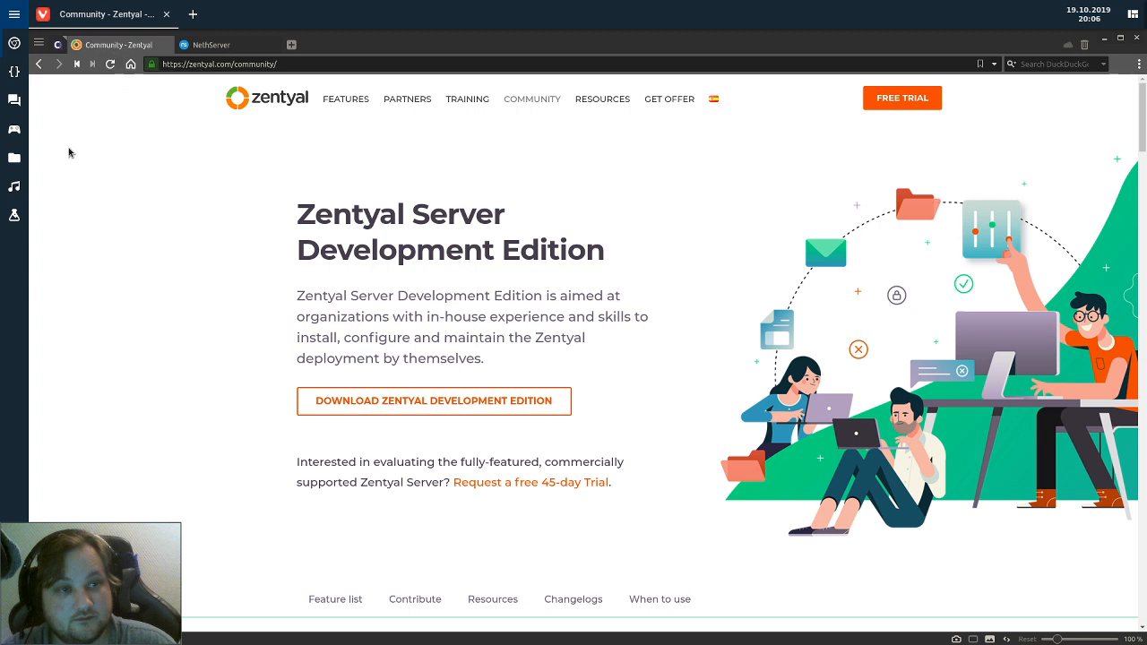
mouse_move(242, 48)
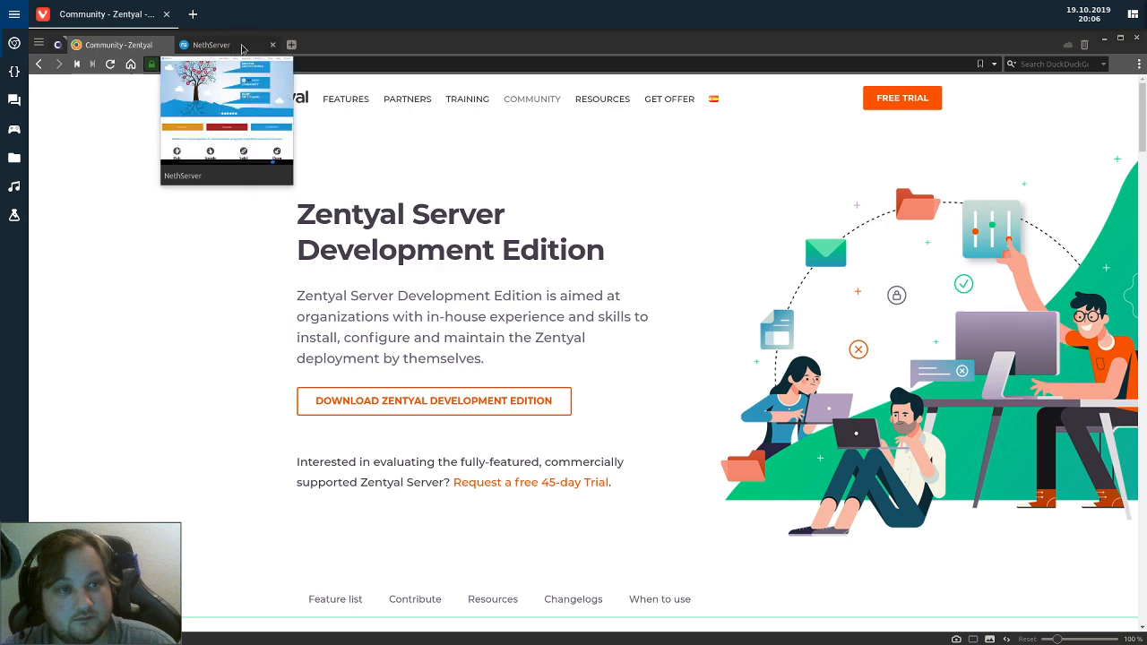
left_click(228, 46)
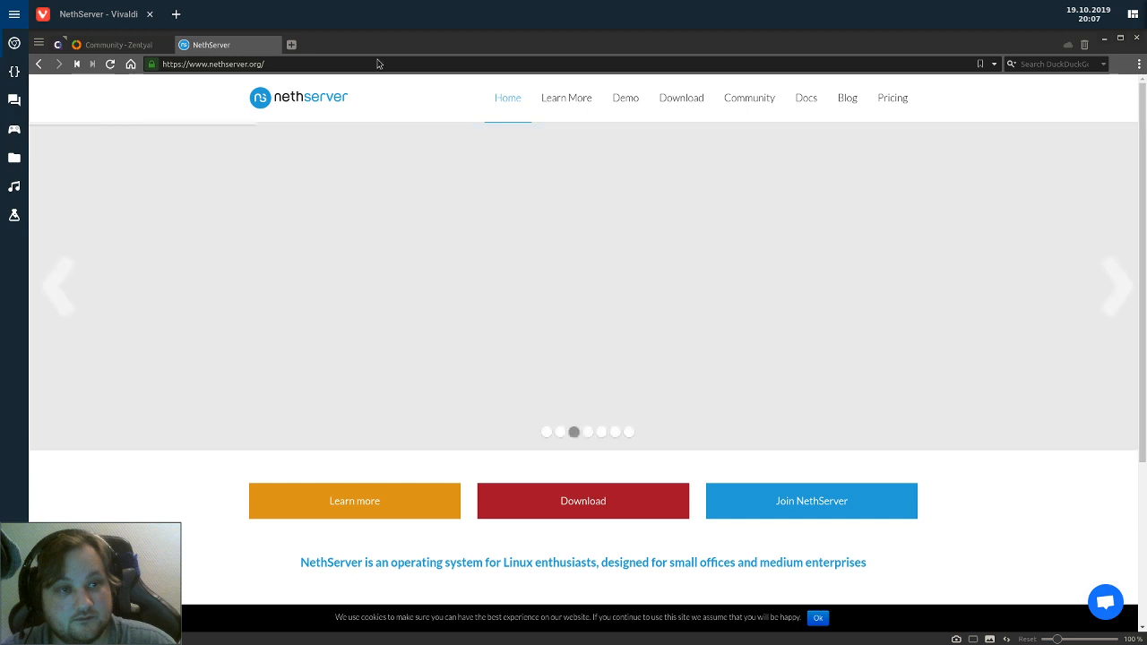
key("ctrl+Tab")
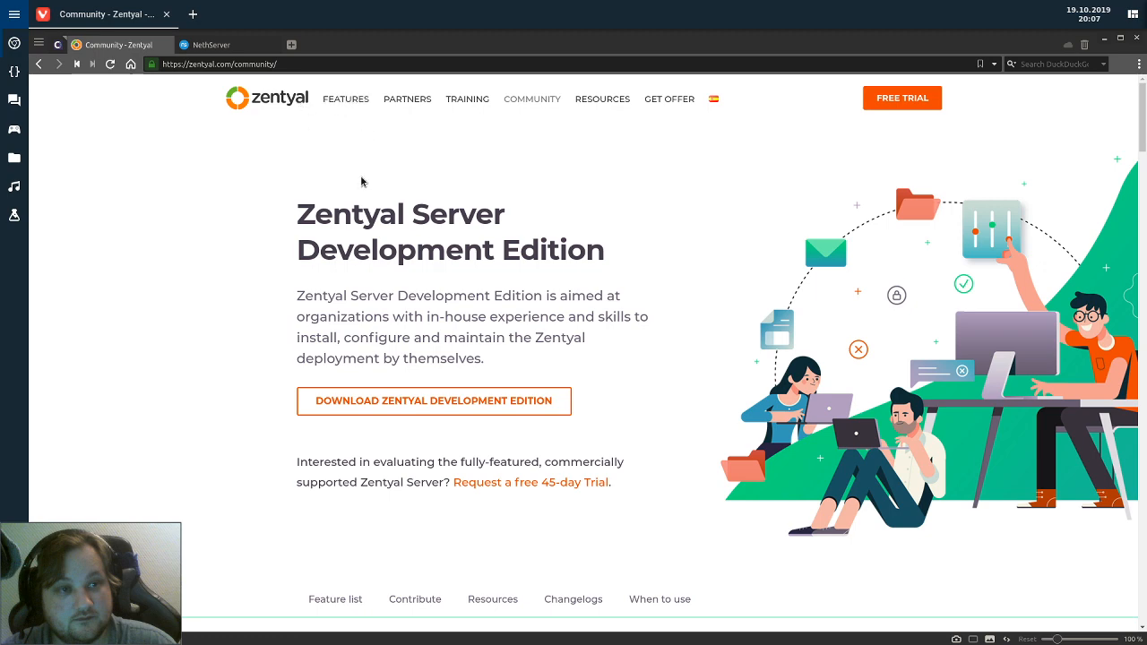
key("alt+Tab")
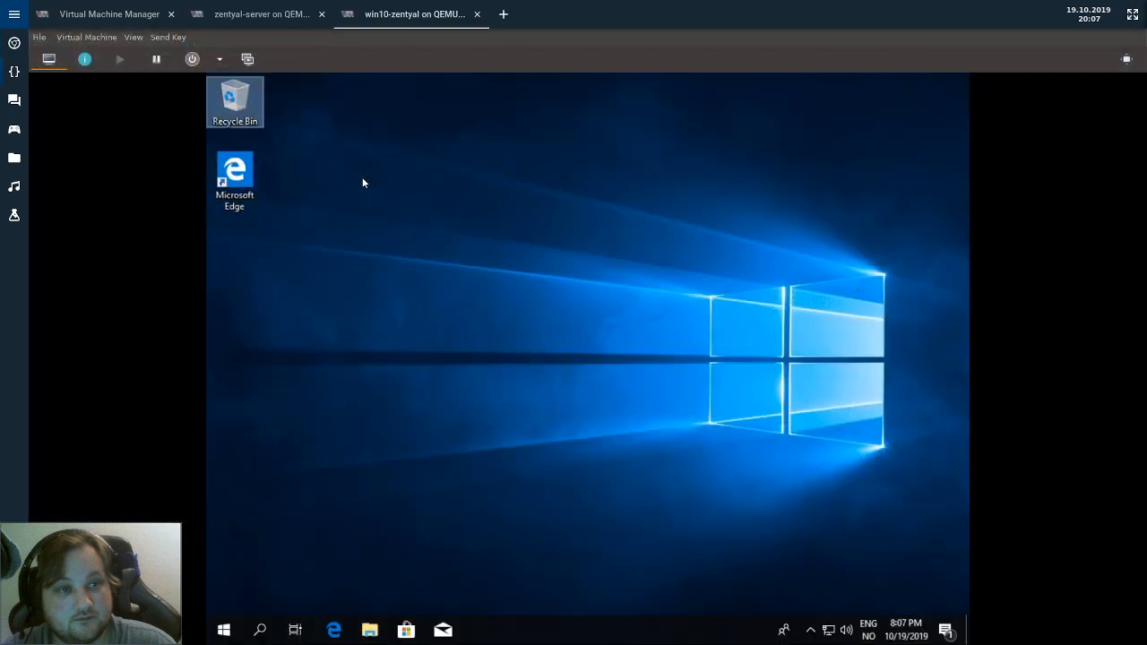
On the zentyal-server console, go from Zentyal's Logs page to the DNS page and review its settings.
key("alt+Tab")
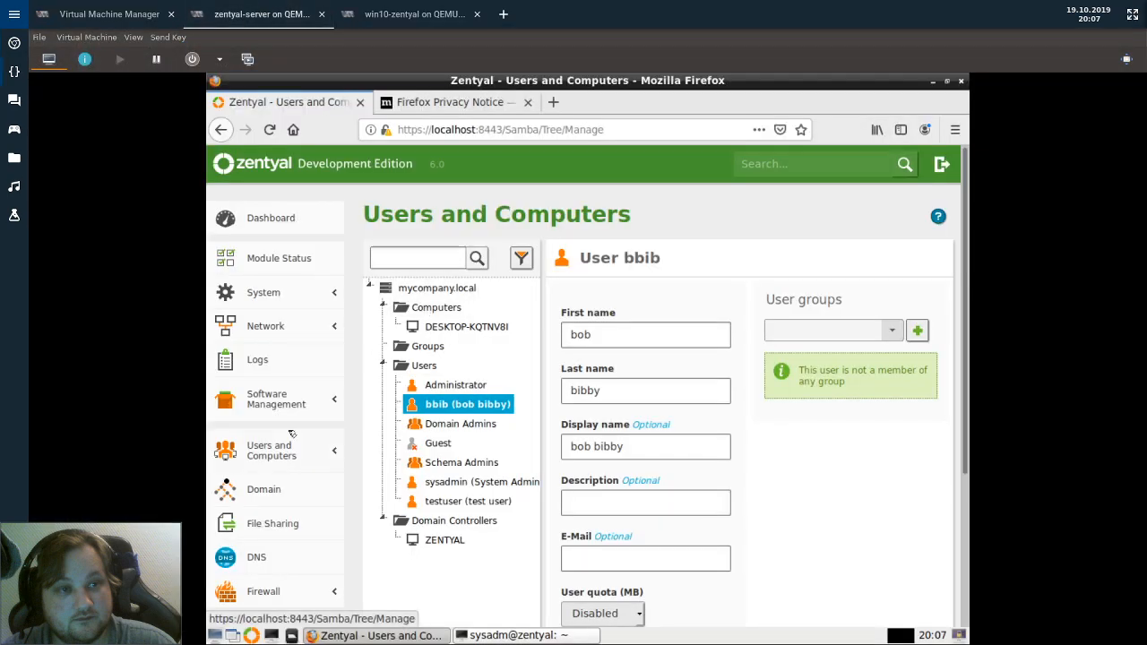
left_click(259, 360)
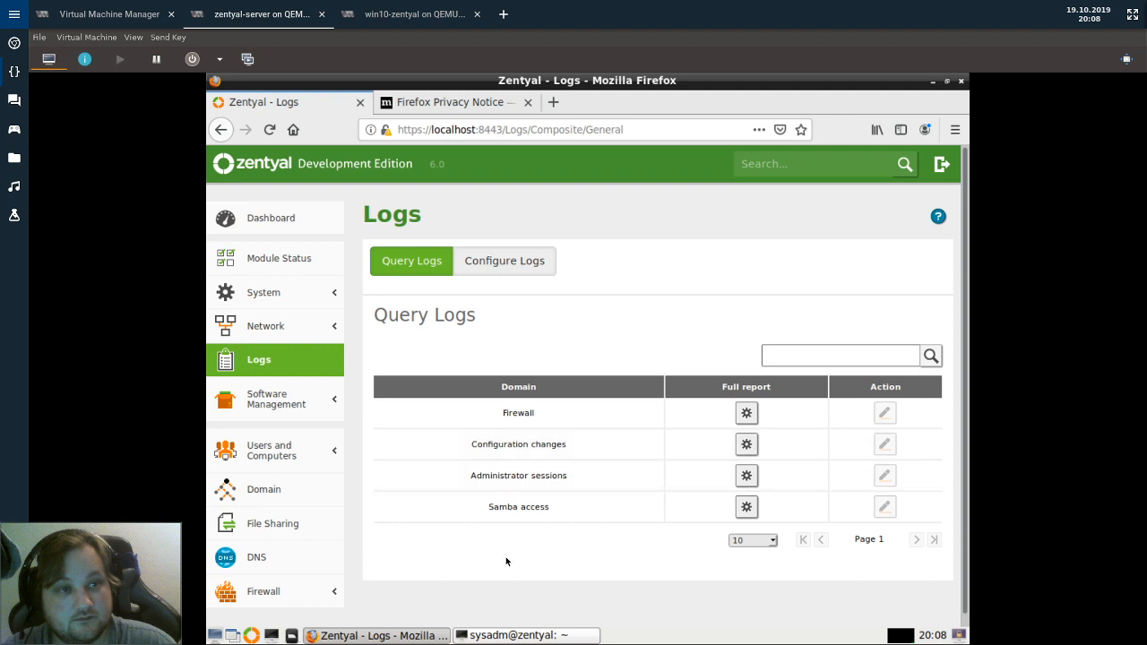
scroll(504, 556, "down", 1)
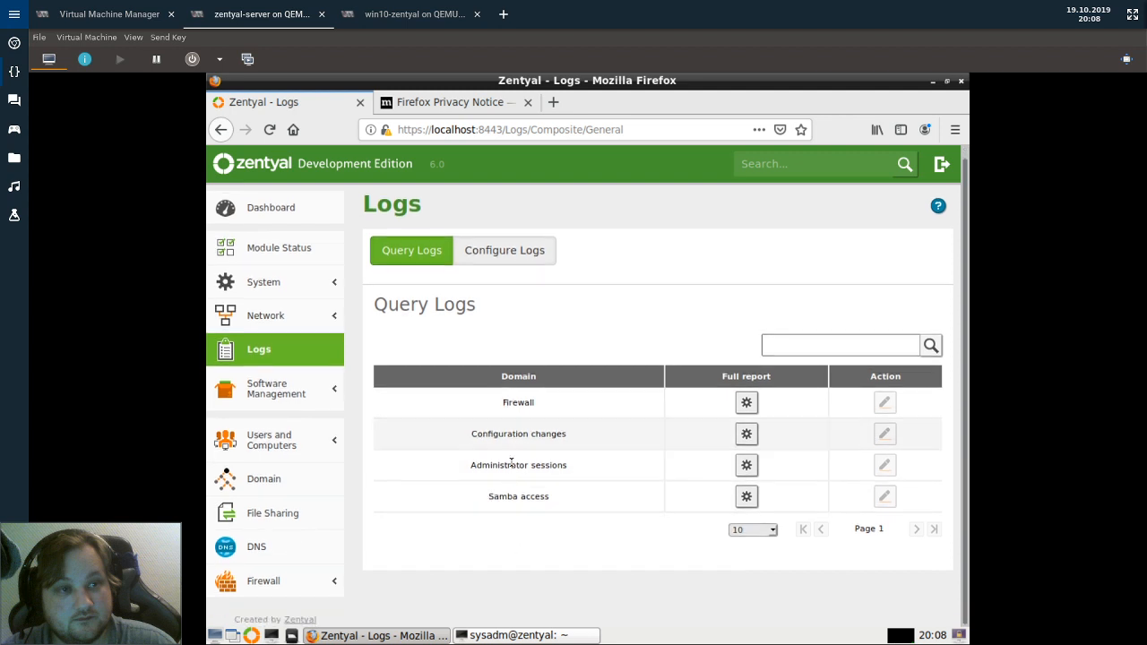
left_click(241, 555)
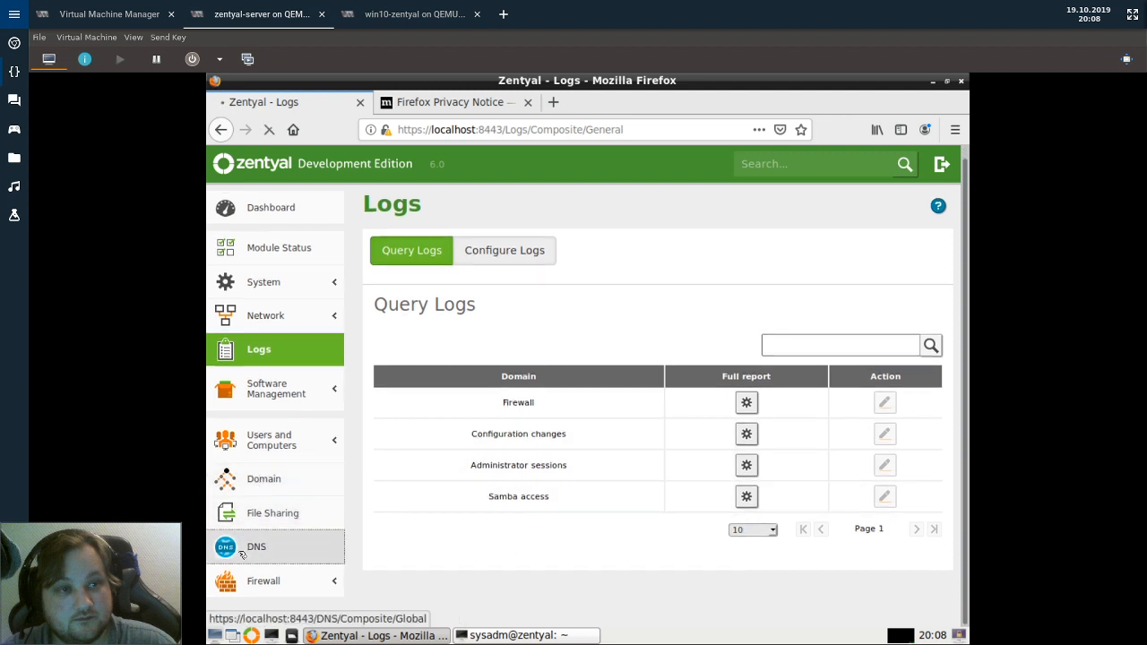
scroll(649, 364, "down", 2)
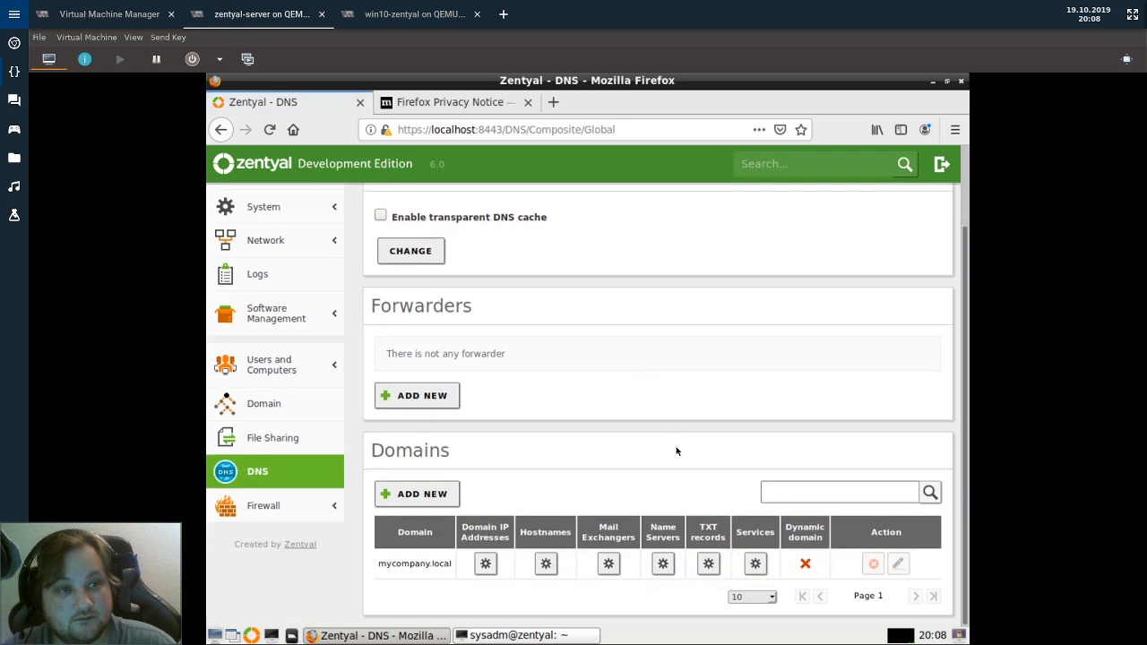
scroll(802, 425, "up", 2)
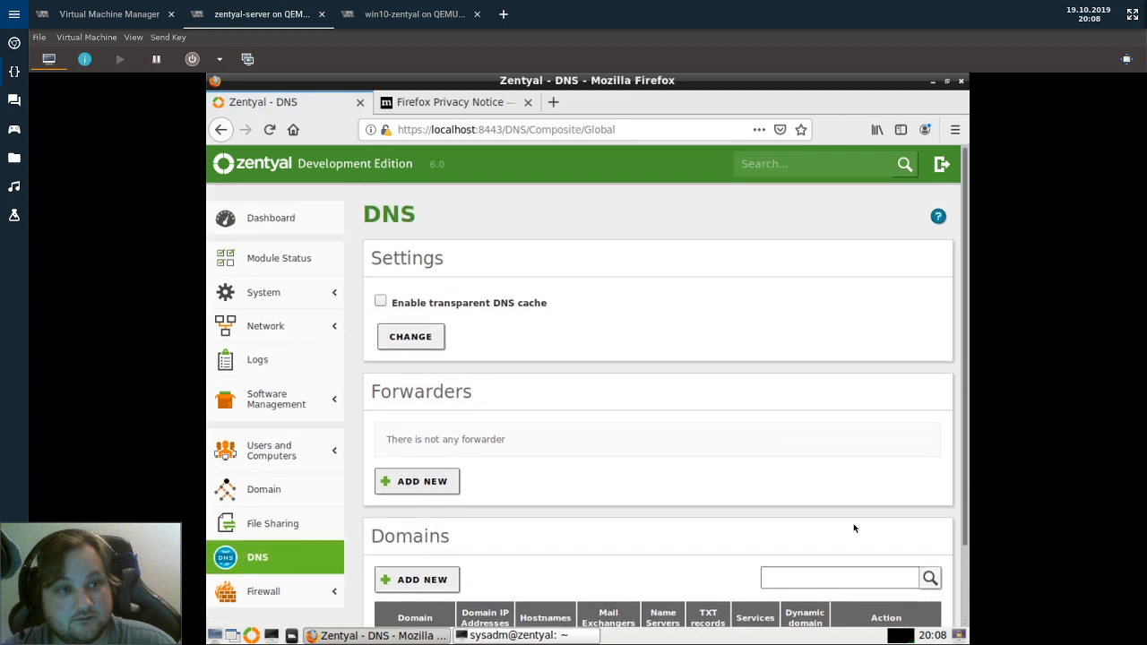
scroll(656, 481, "down", 2)
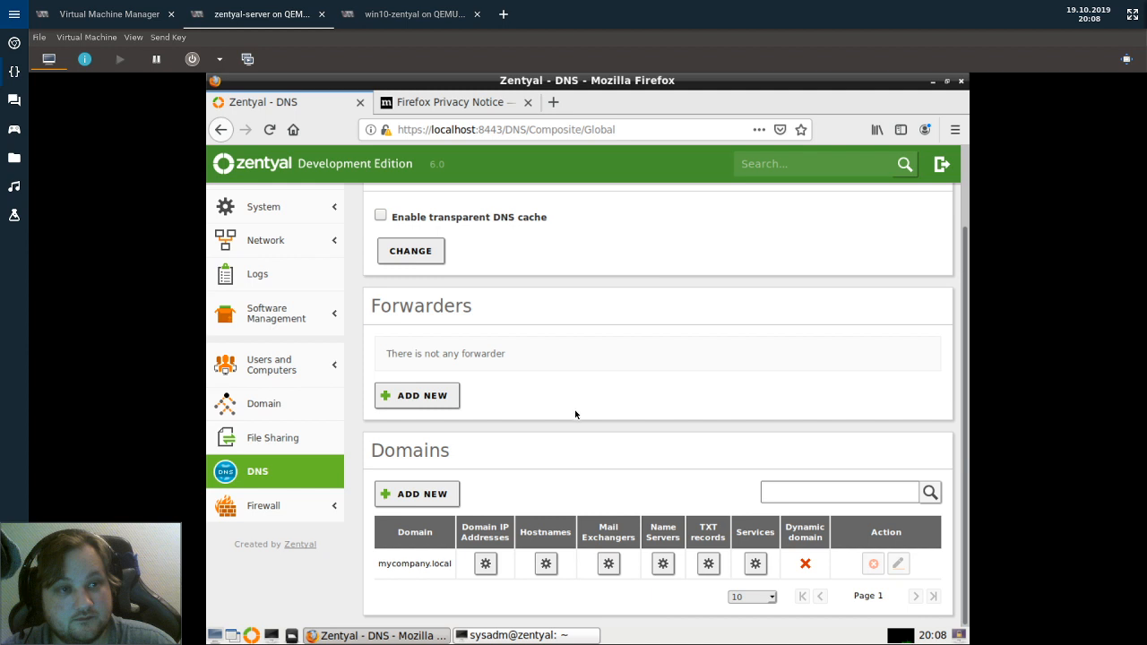
scroll(535, 482, "up", 1)
scroll(535, 482, "up", 1)
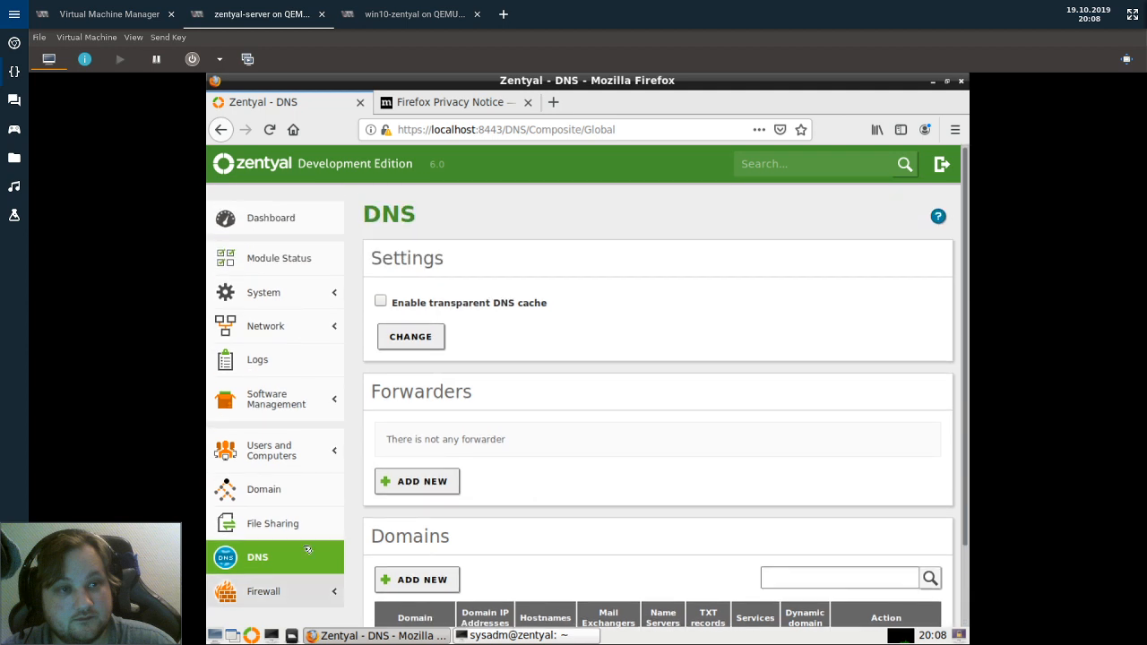
scroll(532, 413, "down", 2)
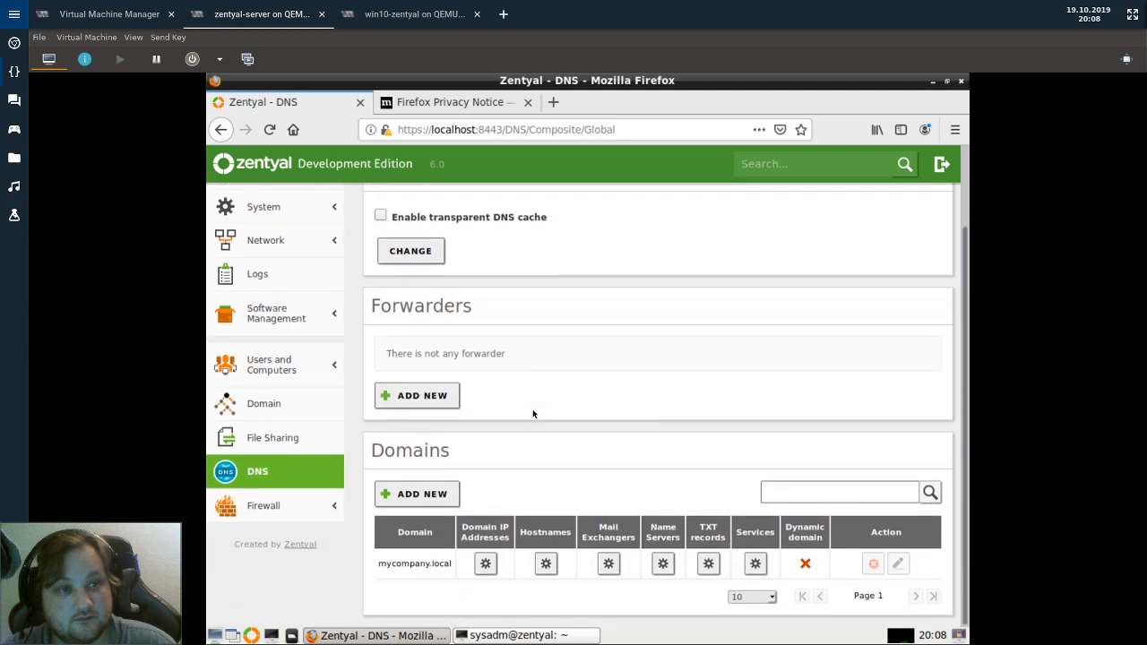
Begin adding a new DNS forwarder, then cancel, leaving the Forwarders list empty.
left_click(422, 397)
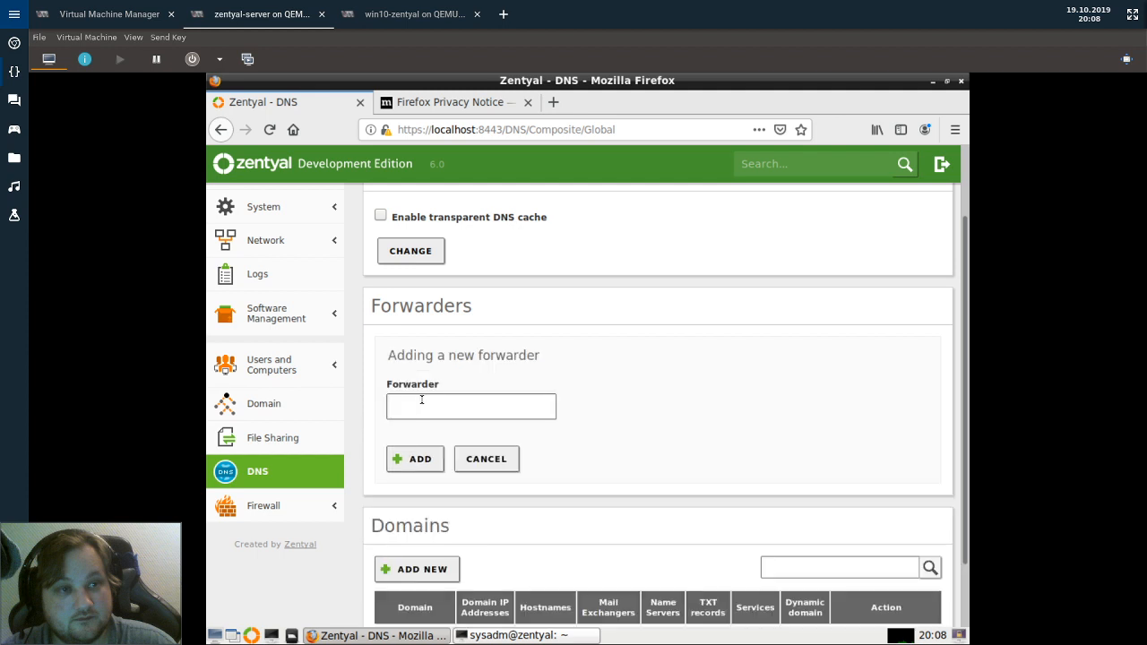
left_click(505, 408)
left_click(492, 459)
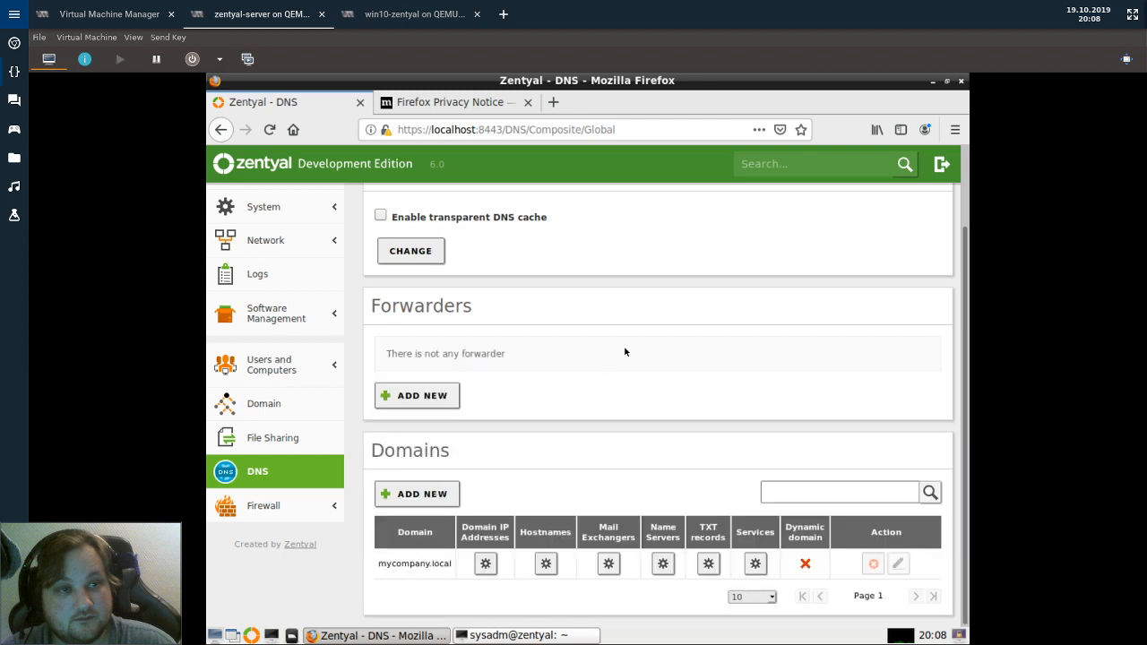